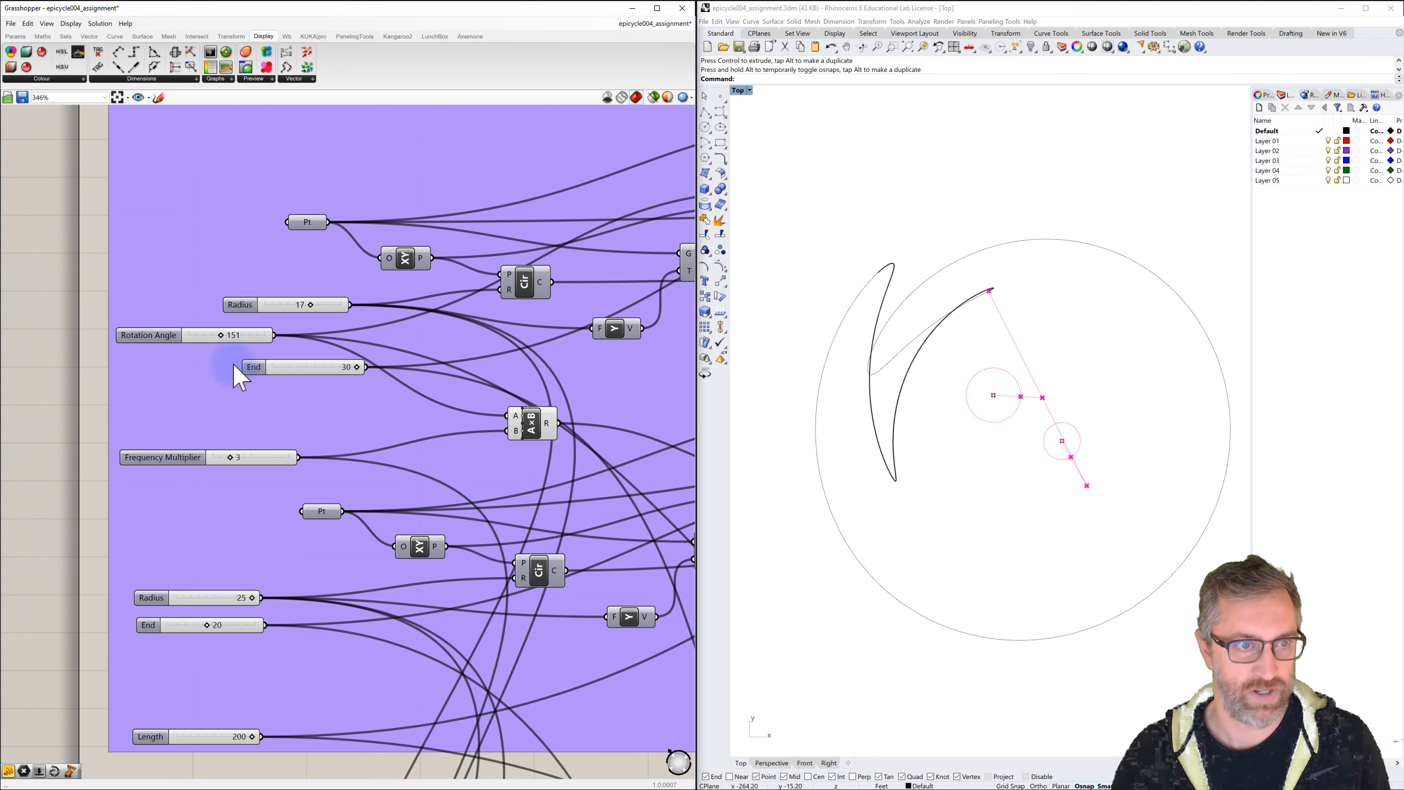
Step: Sweep the Rotation Angle slider down to its minimum and back up to 360 to trace the whole epicycle curve
left_click_drag(221, 336, 221, 336)
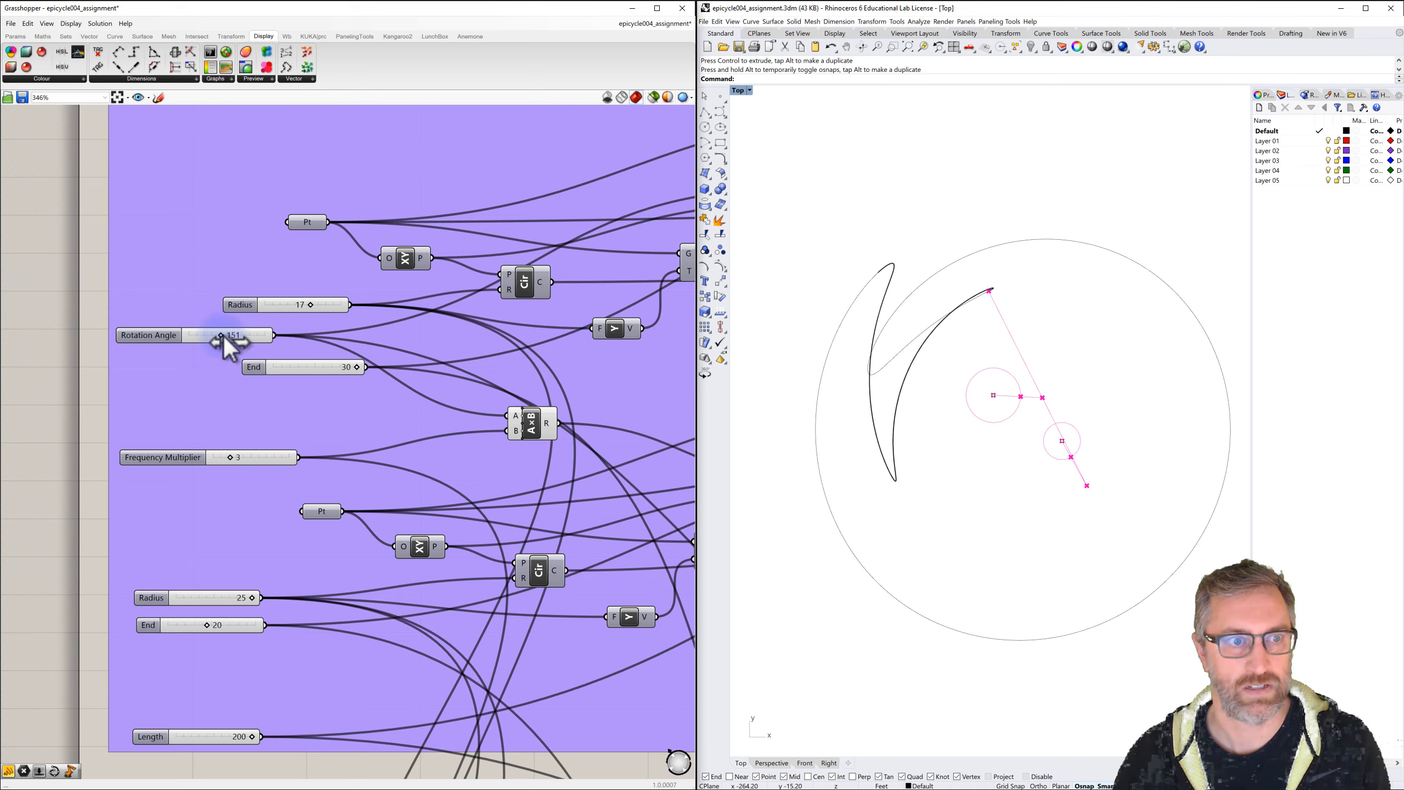
left_click_drag(224, 337, 188, 335)
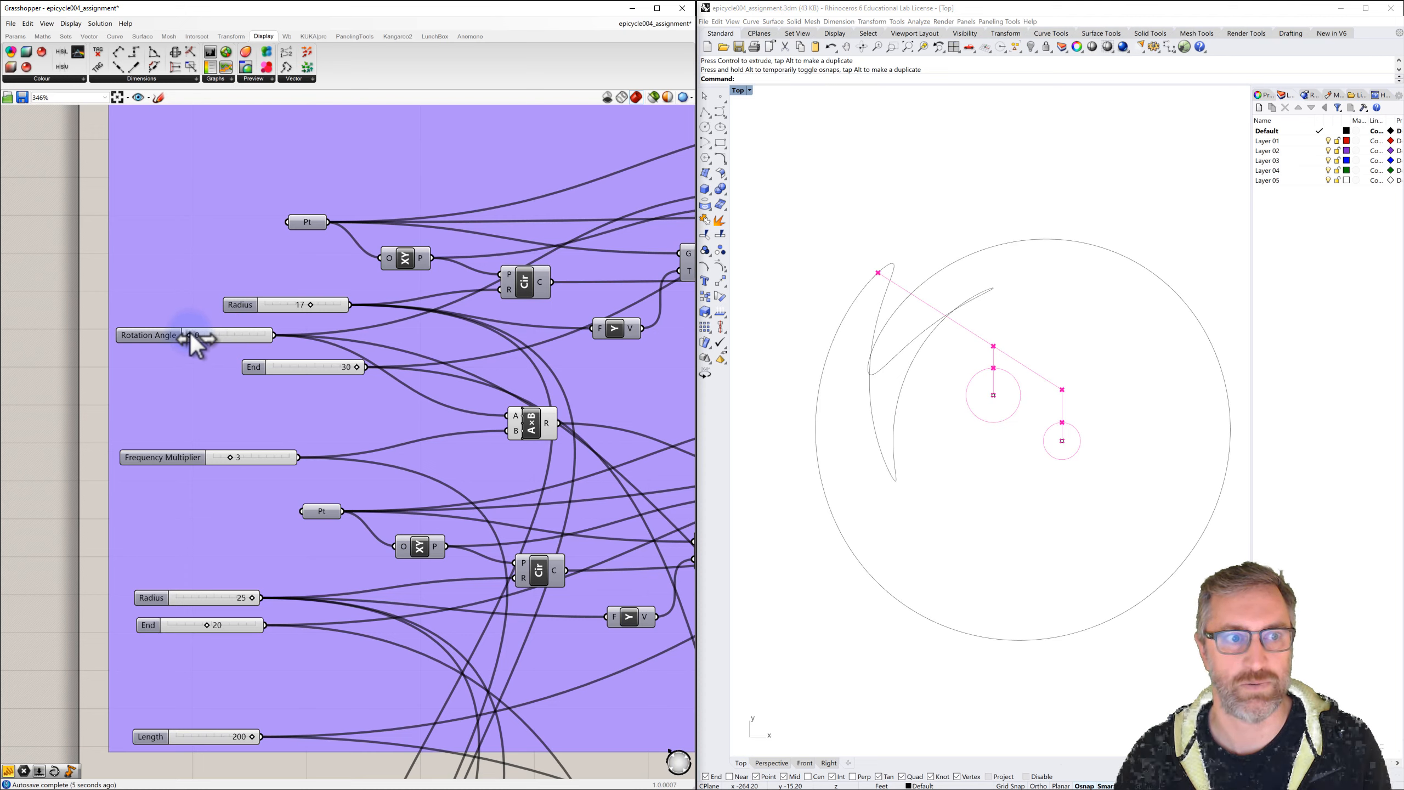
left_click_drag(191, 334, 274, 327)
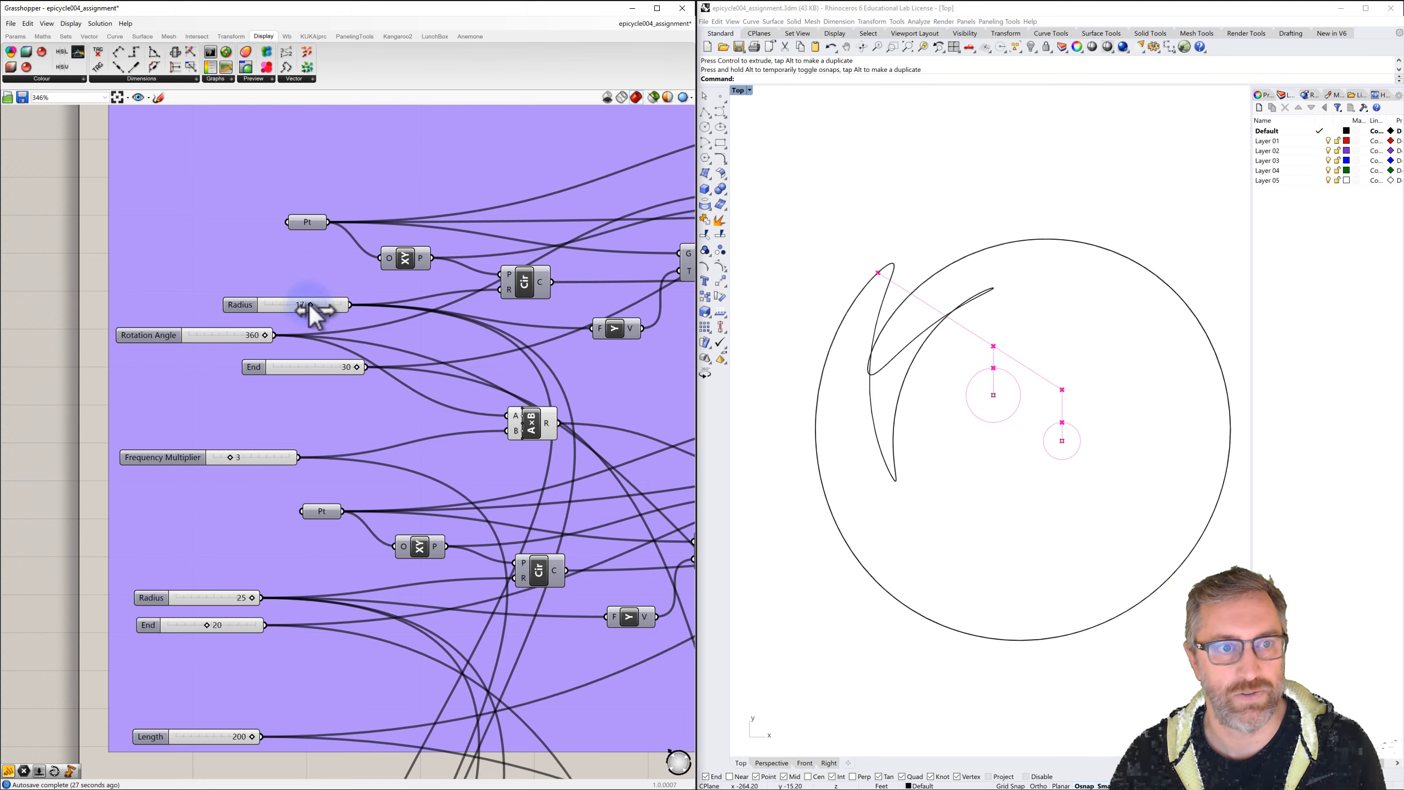
Step: Set the upper Radius and End sliders to 19, the lower Radius to 23, the lower End to 21 and Length to 163
mouse_move(310, 303)
left_mouse_down()
mouse_move(283, 308)
mouse_move(391, 303)
mouse_move(319, 309)
left_mouse_up()
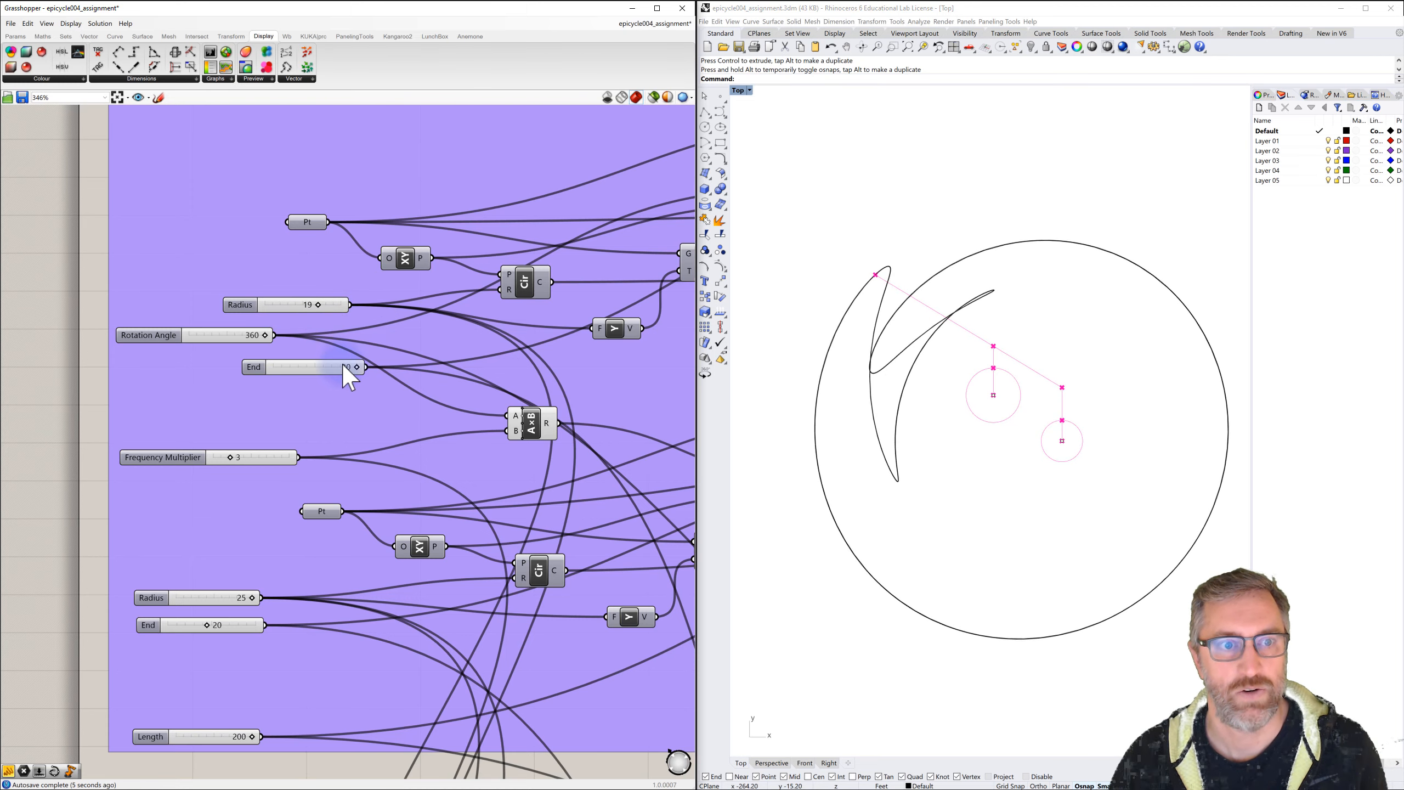
left_click_drag(354, 366, 303, 372)
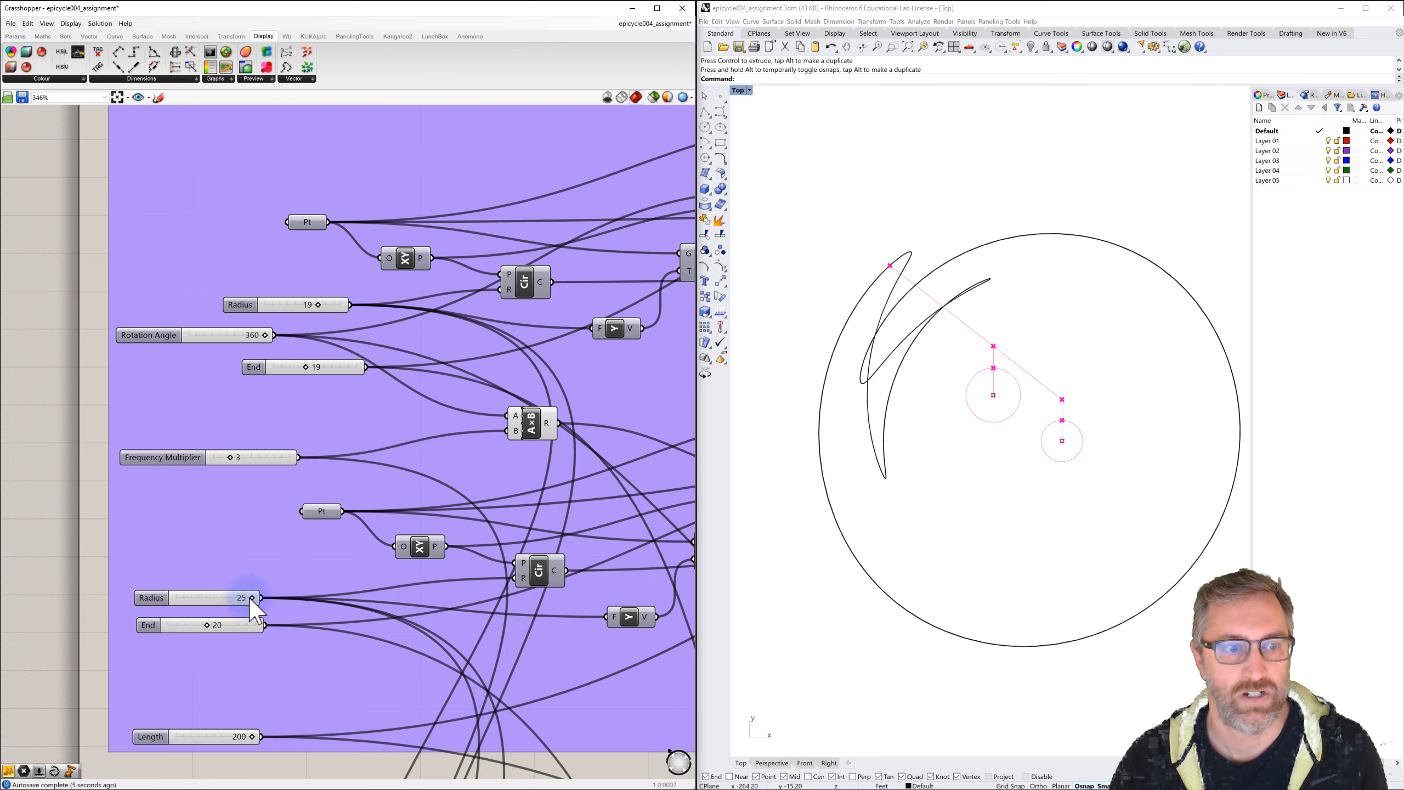
left_click_drag(247, 600, 213, 628)
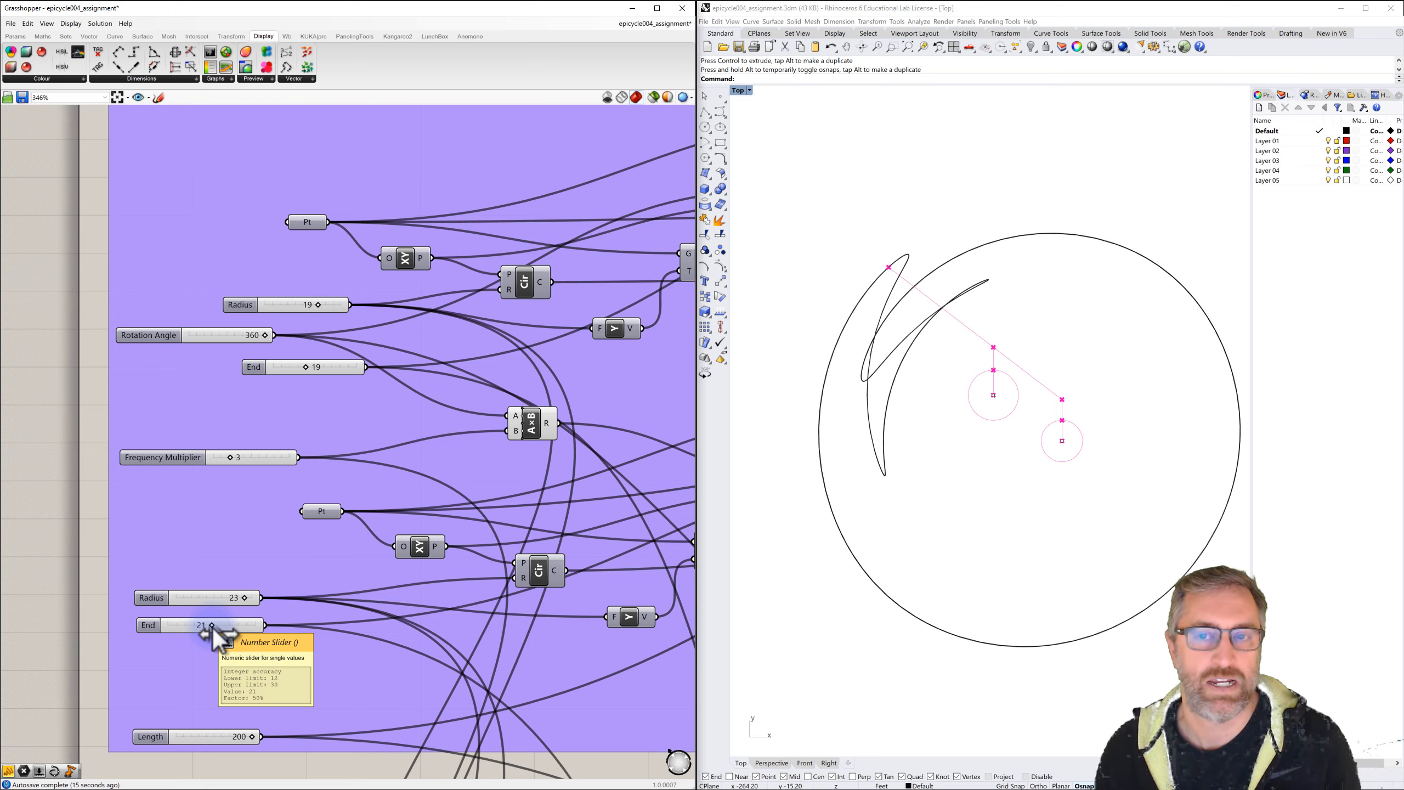
left_click(249, 738)
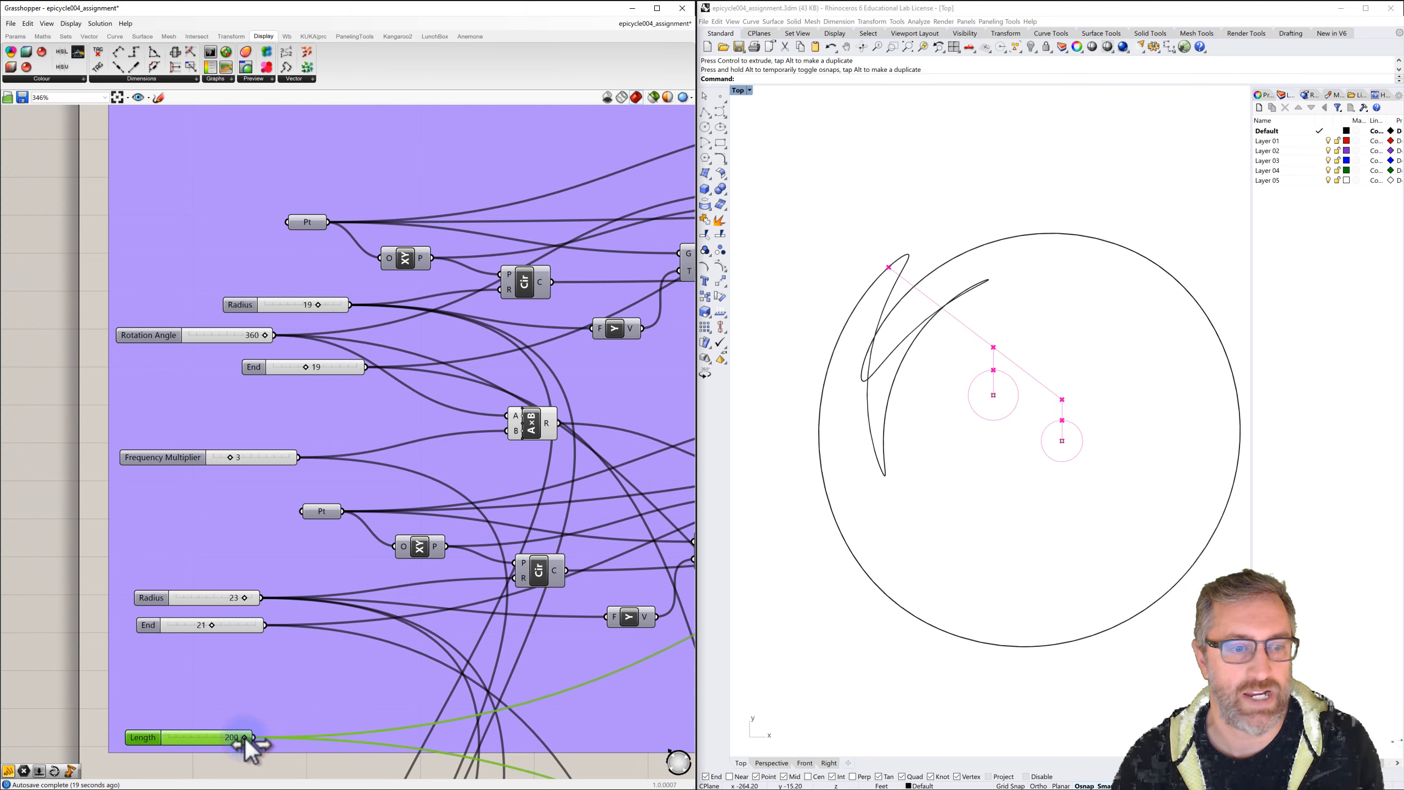
mouse_move(234, 736)
left_mouse_down()
mouse_move(219, 739)
mouse_move(230, 735)
left_mouse_up()
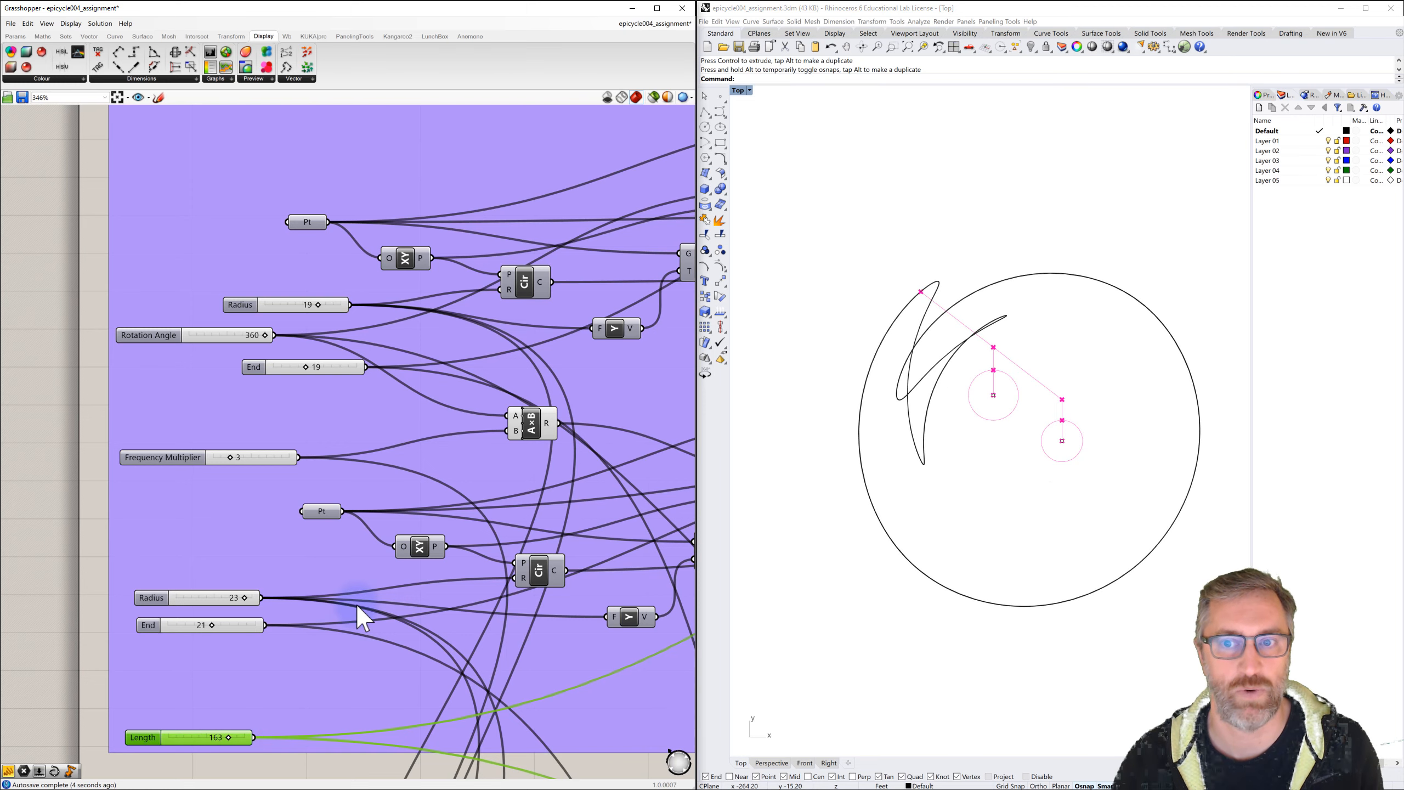
Step: Move the smaller circle's center point down and closer to the other circle, and run Rotation Angle to 360 again
left_click(1062, 441)
left_click_drag(1062, 441, 1032, 457)
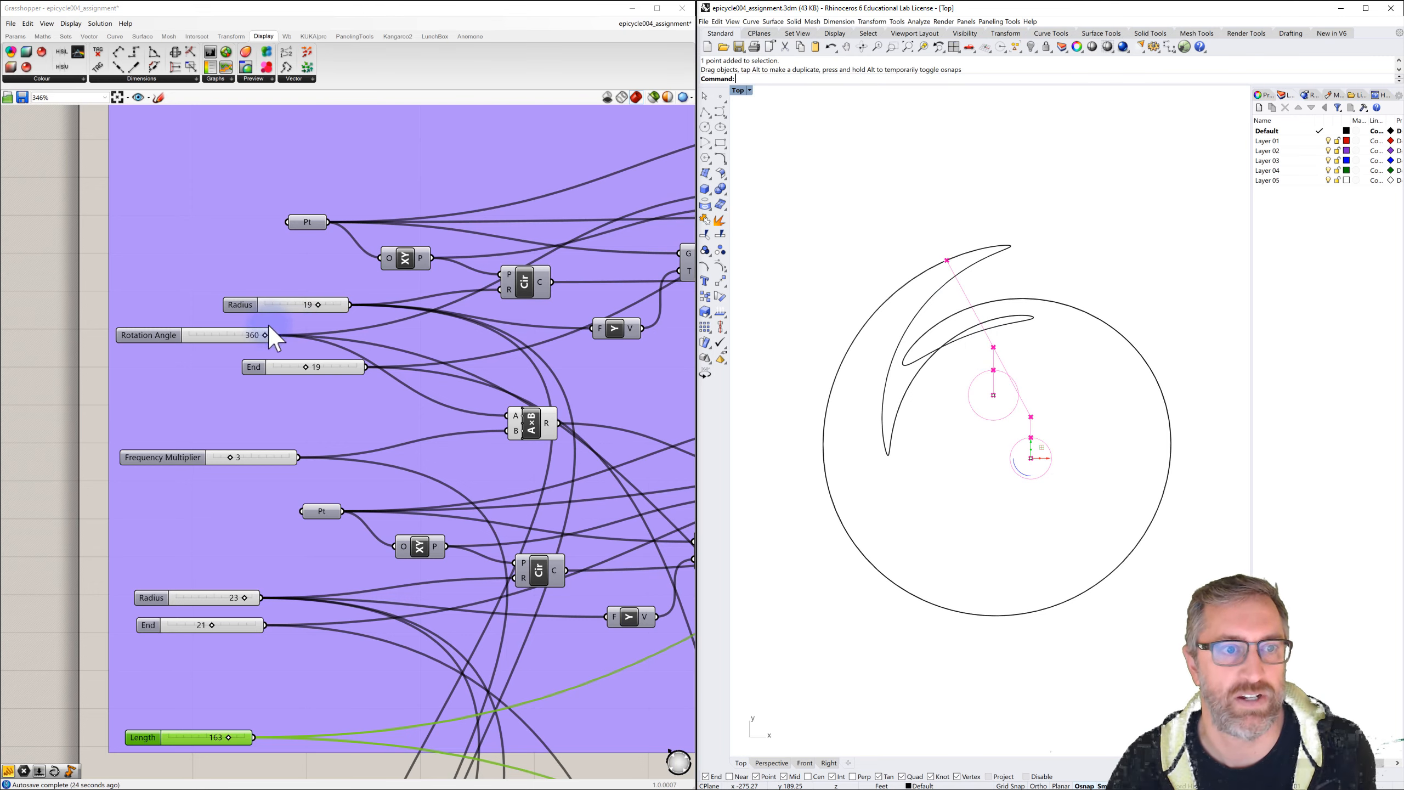
mouse_move(266, 335)
left_mouse_down()
mouse_move(178, 358)
mouse_move(280, 353)
left_mouse_up()
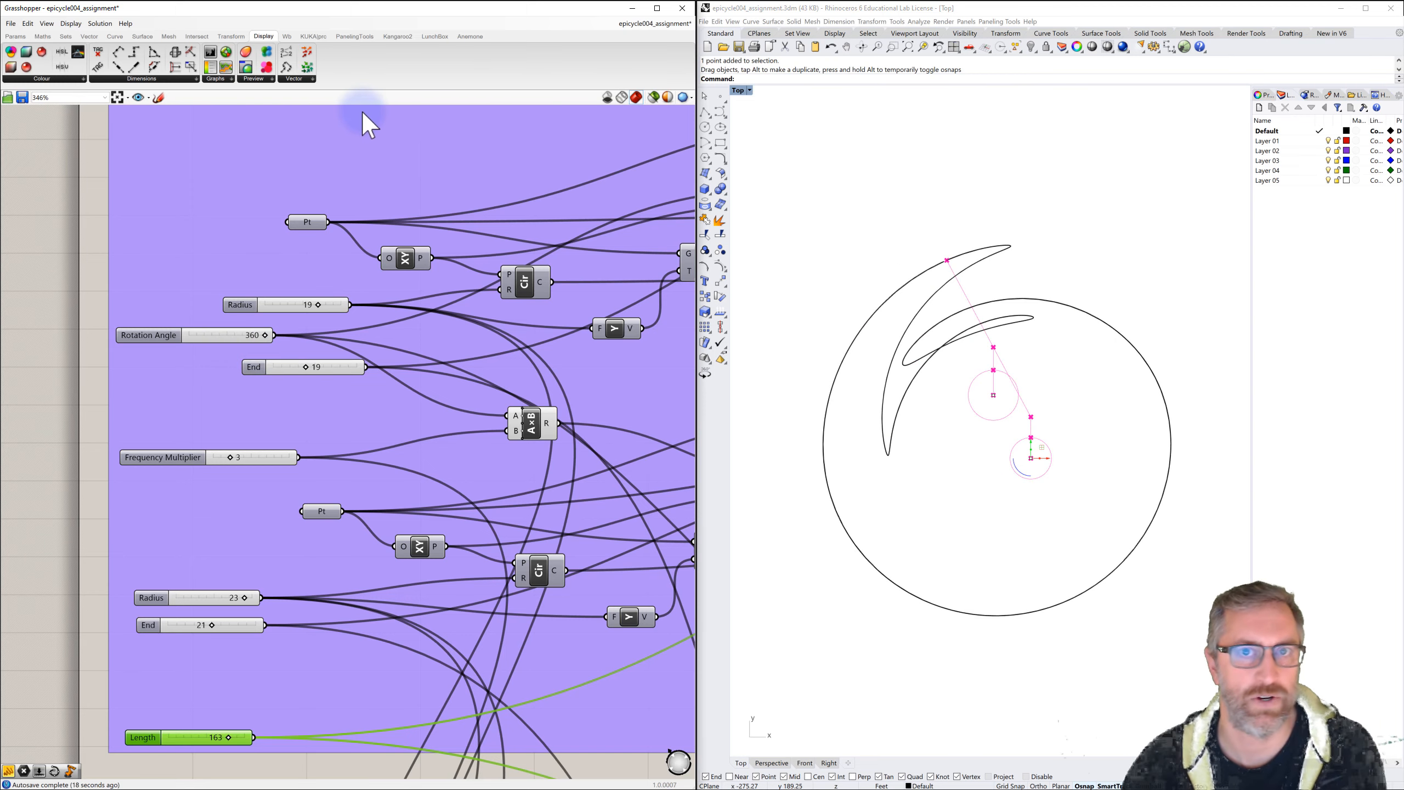
Step: Save epicycle004_assignment.3dm and start a new Rhino model from the Large Objects - Feet template
left_click(708, 47)
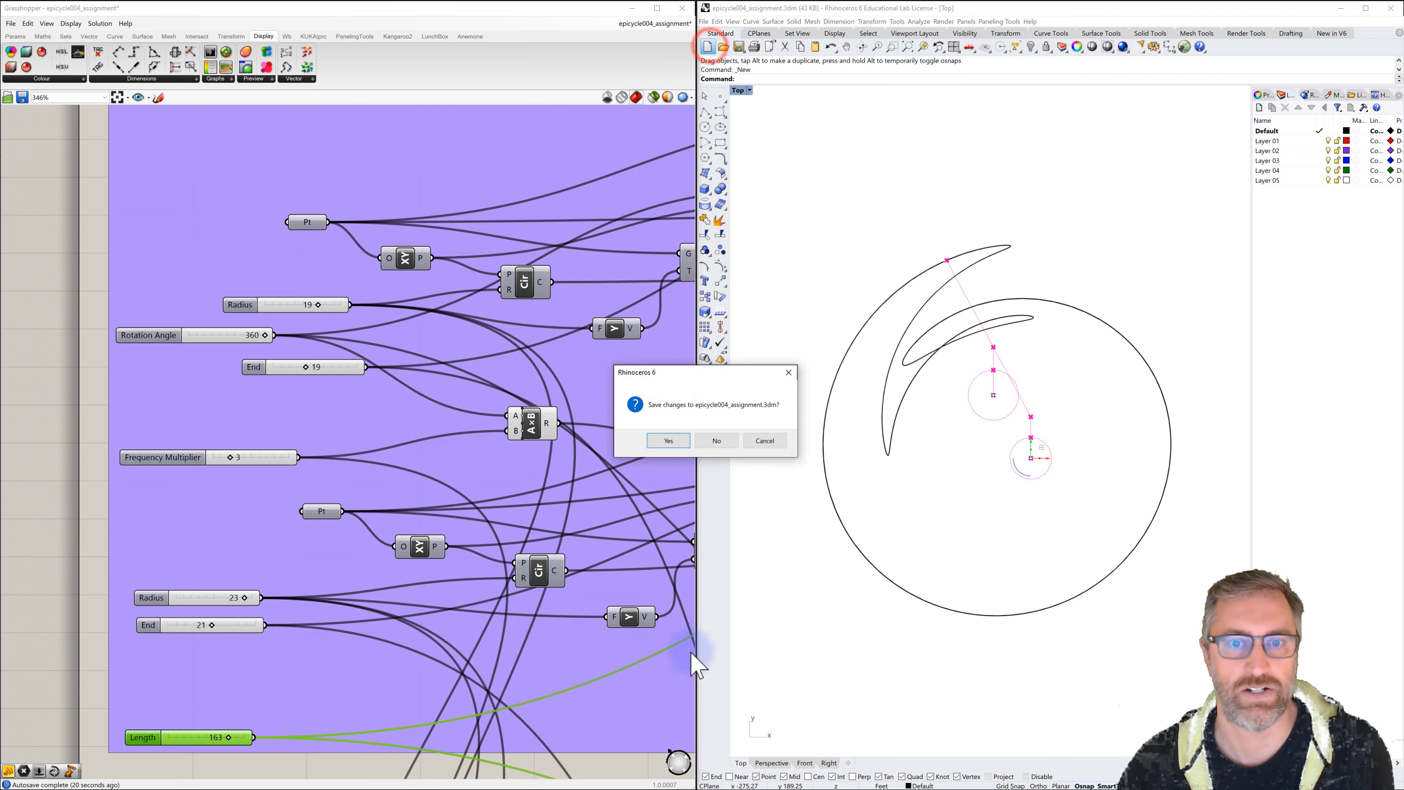
left_click(673, 441)
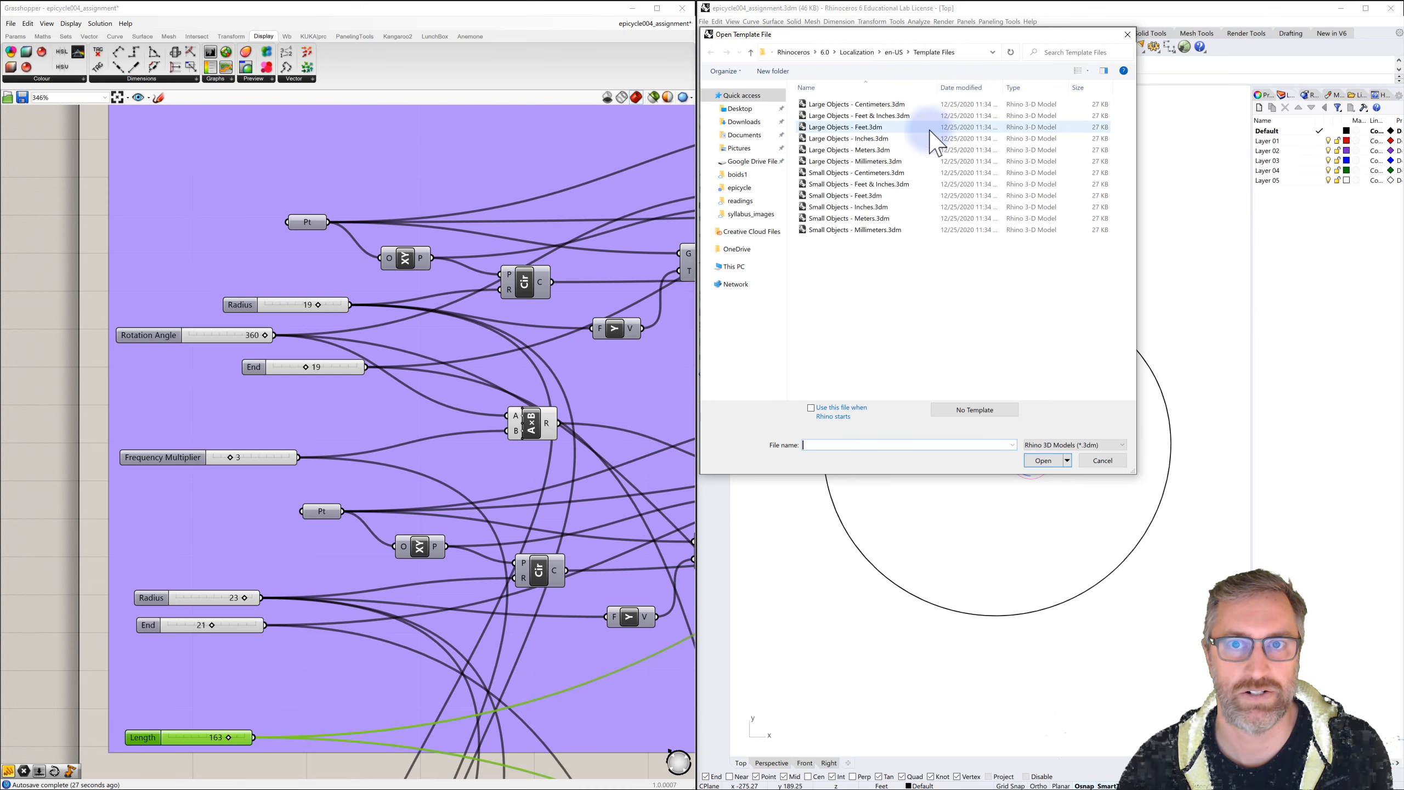
left_click(873, 126)
left_click(1043, 460)
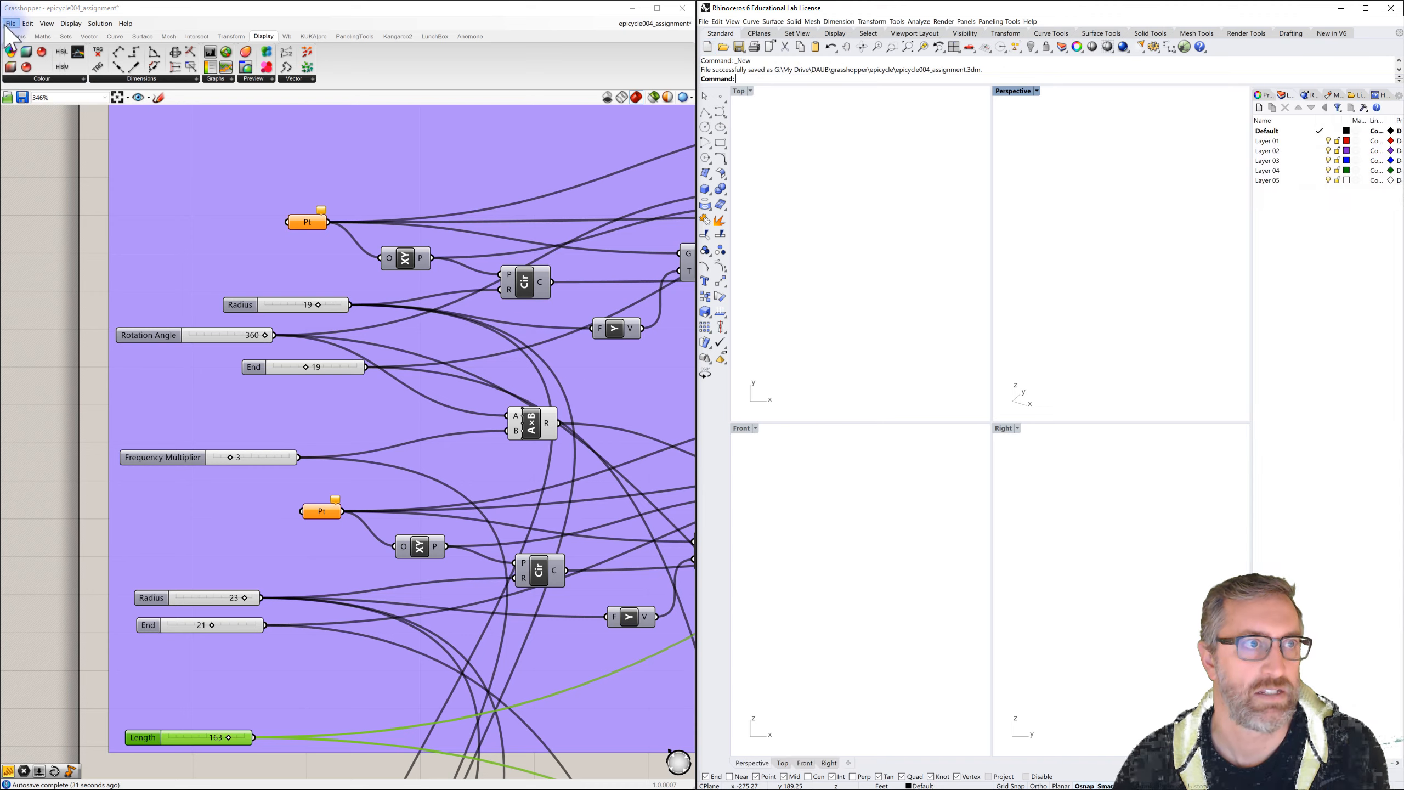
Step: Save the epicycle004_assignment definition in Grasshopper and start a new, empty Grasshopper document
left_click(10, 23)
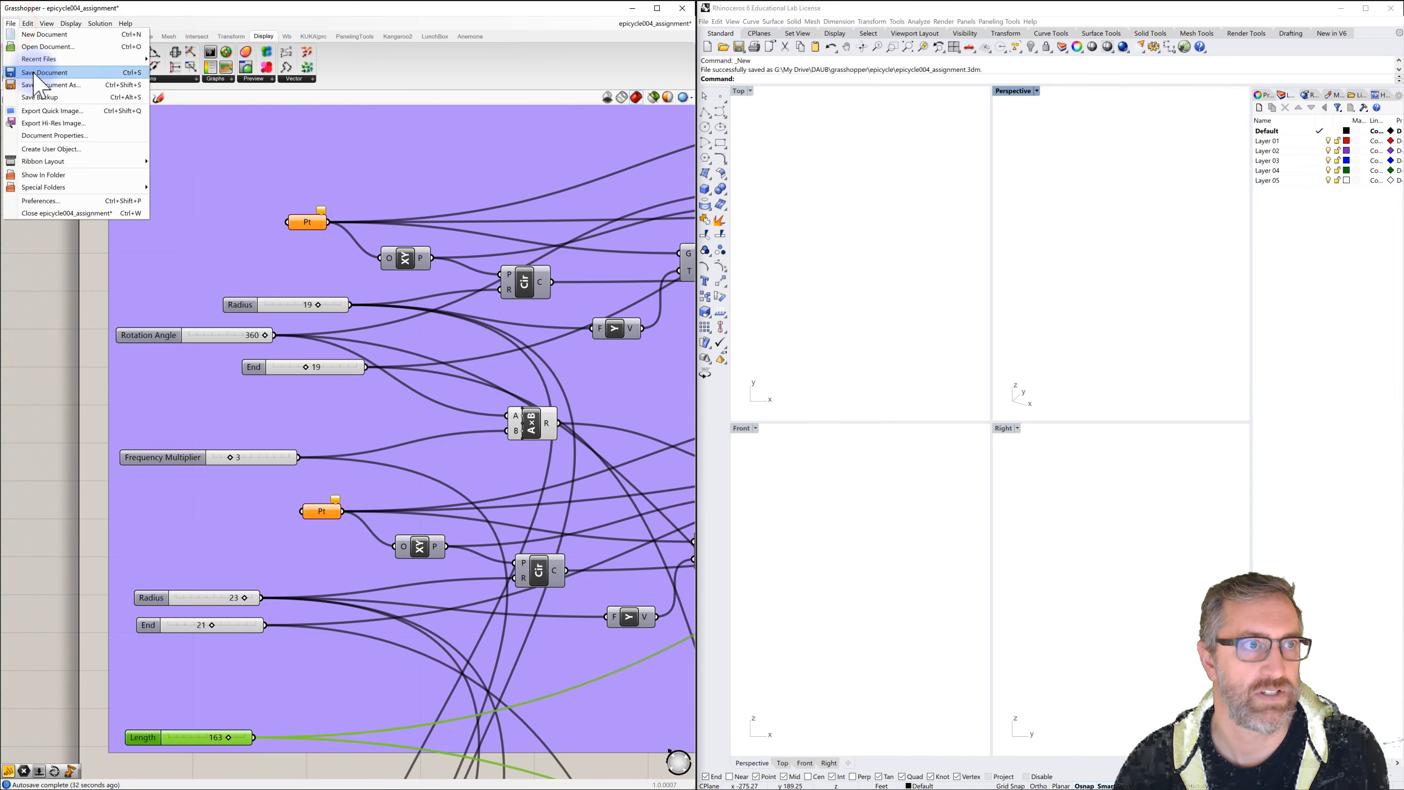
left_click(40, 73)
left_click(10, 23)
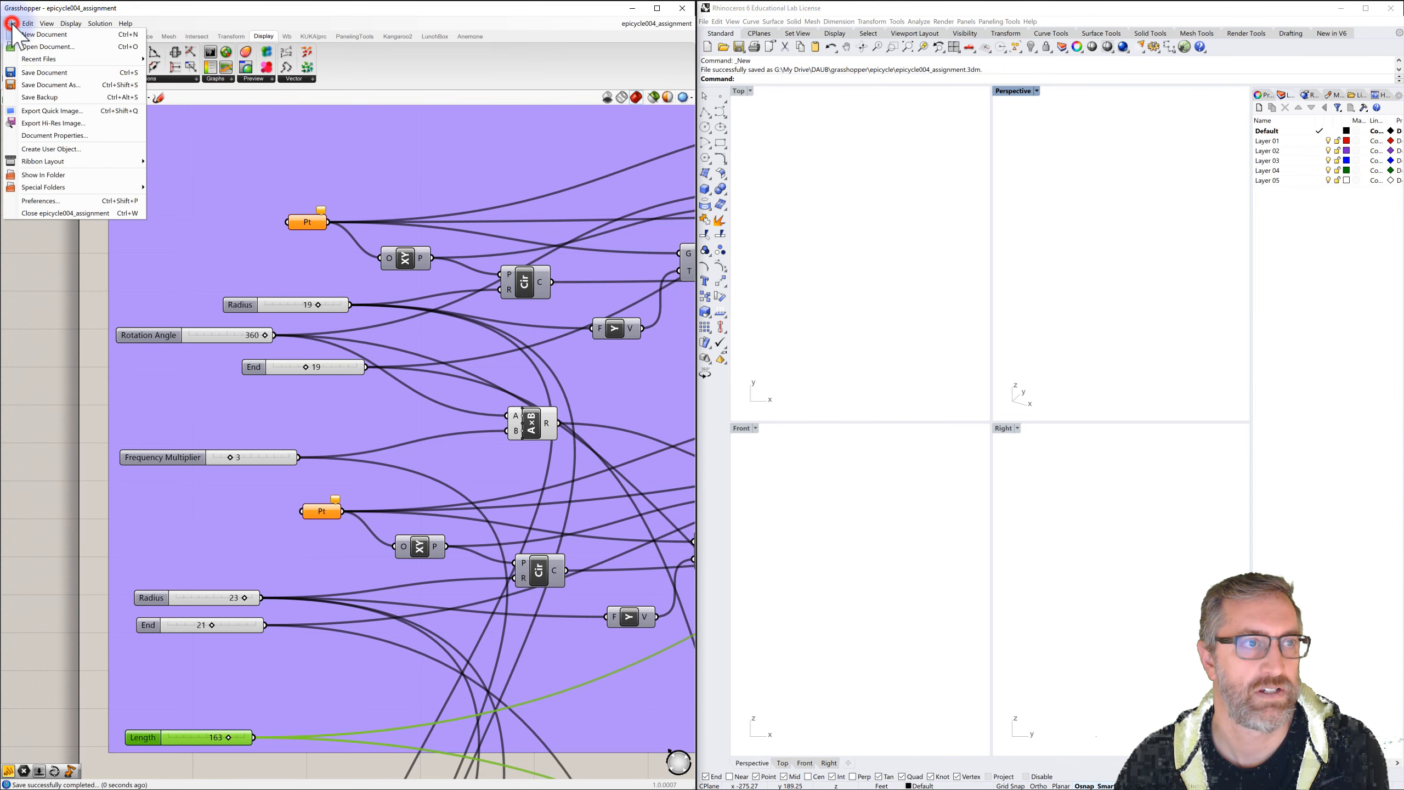
left_click(38, 34)
left_click(354, 312)
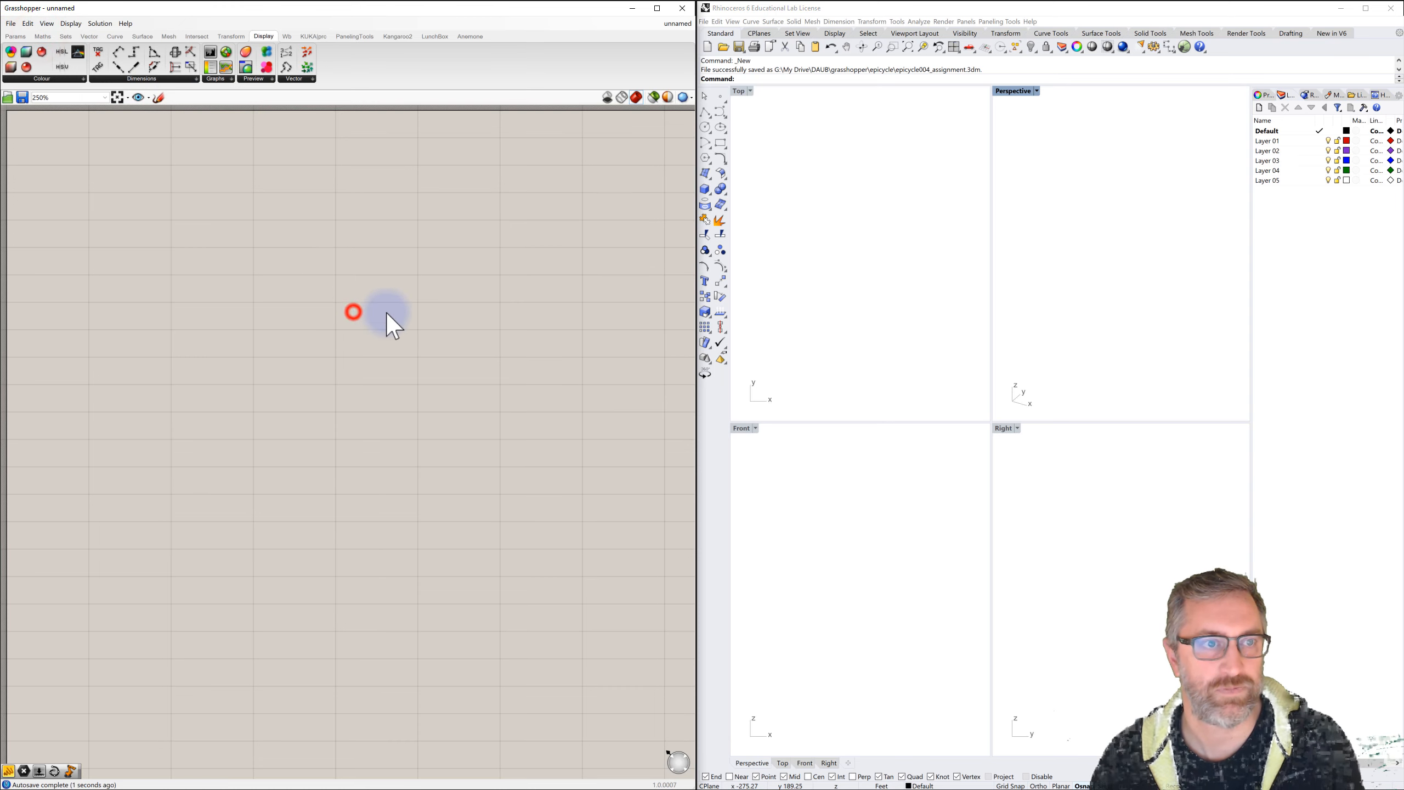
scroll(394, 326, "down", 2)
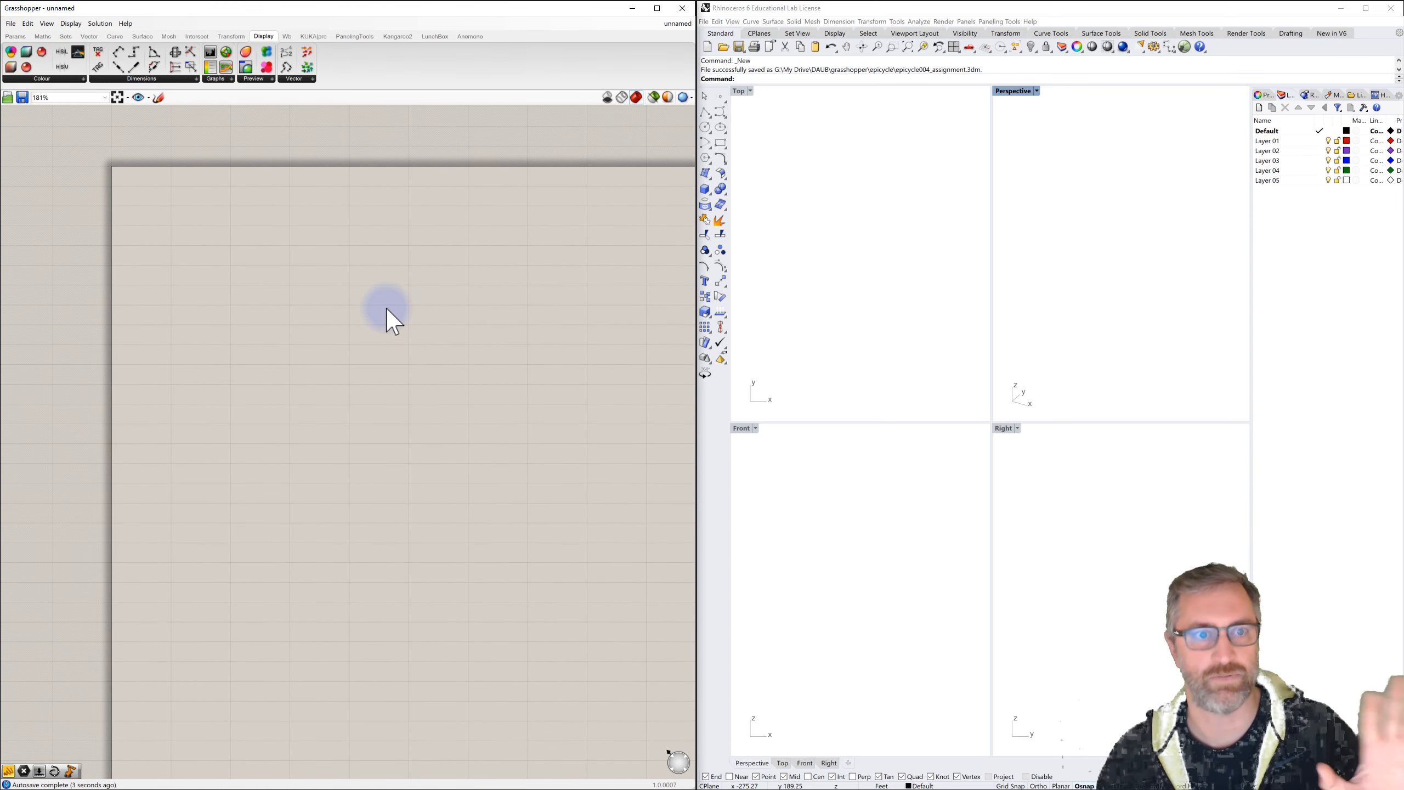
right_click_drag(332, 288, 266, 242)
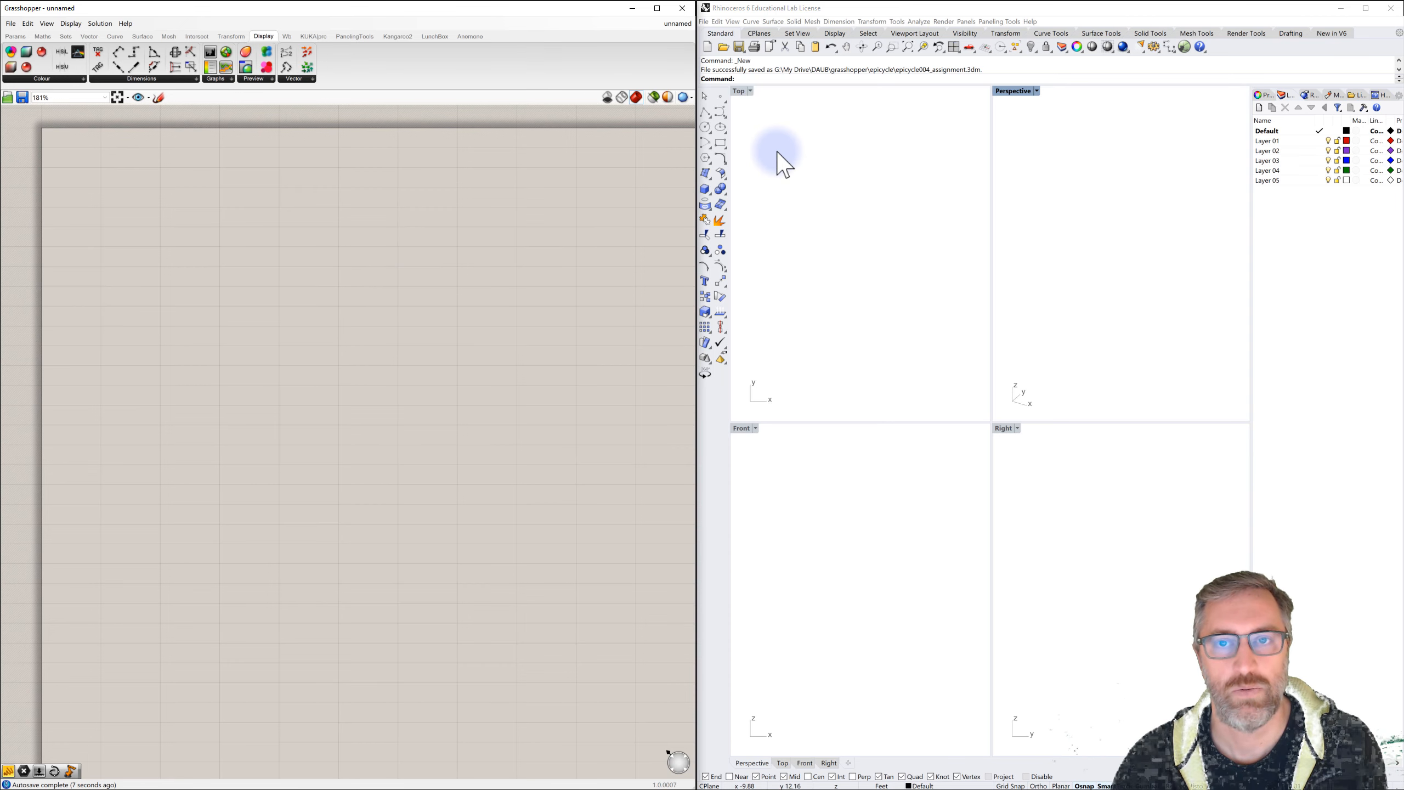
Step: Maximize Rhino's Top viewport and place a single point object in its upper middle area
double_click(742, 91)
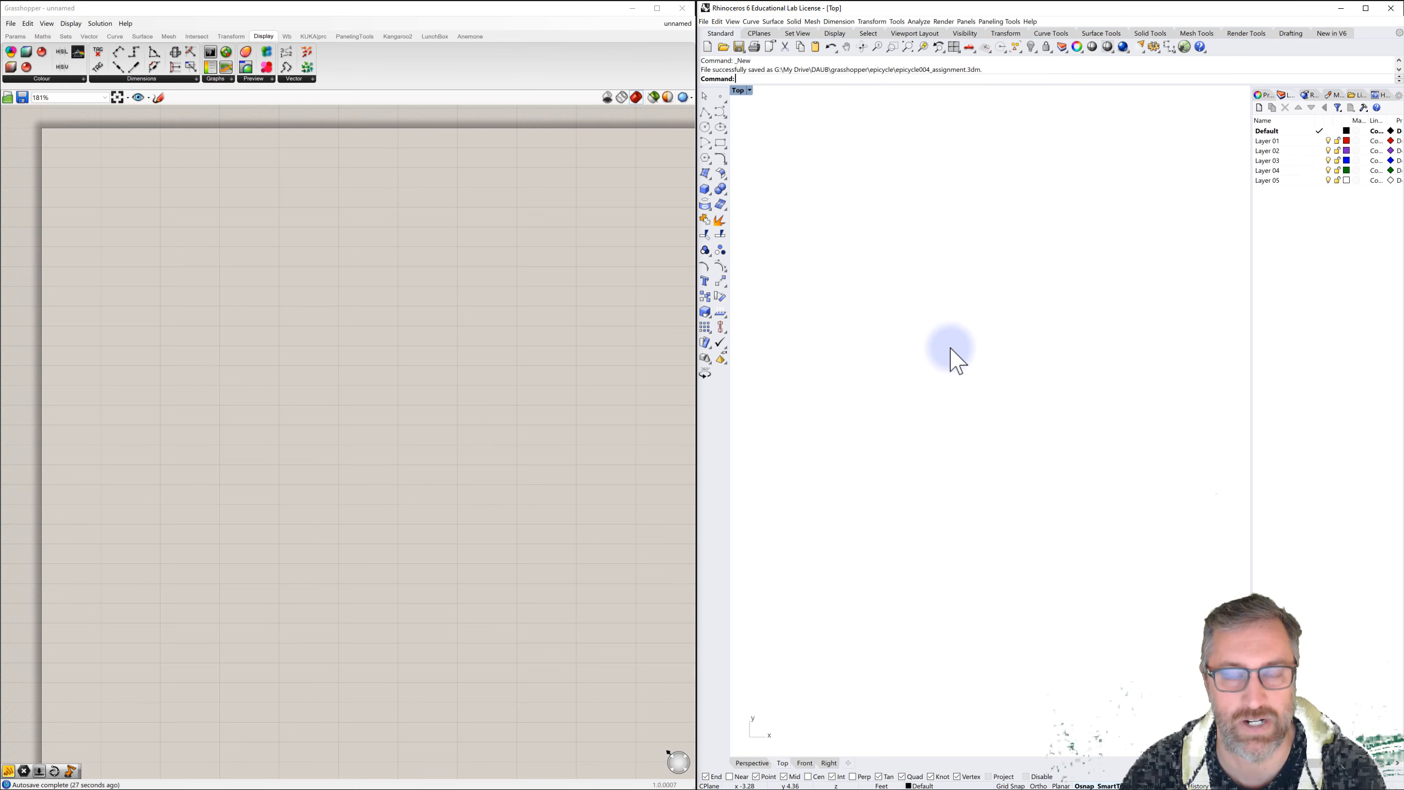
left_click(573, 344)
left_click(804, 283)
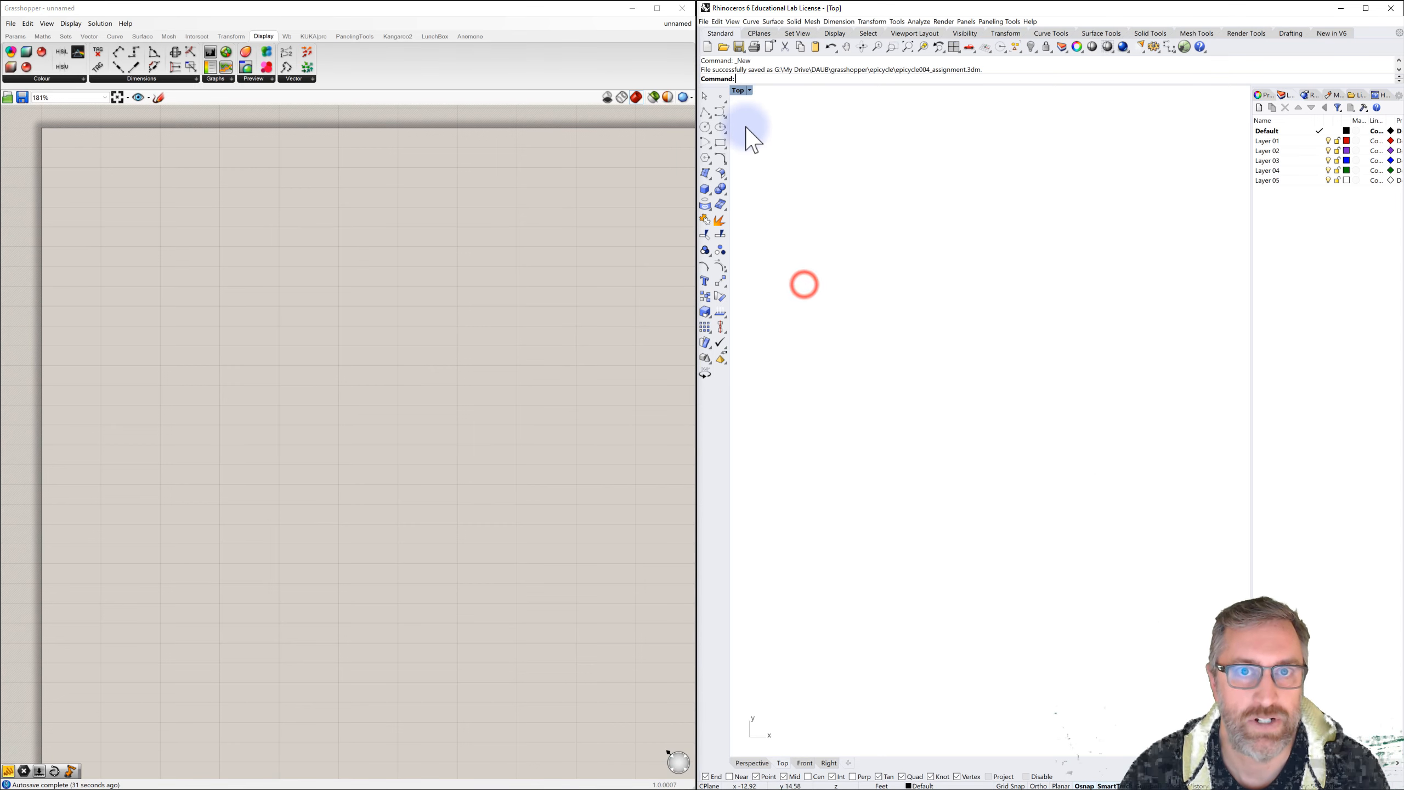
left_click(720, 96)
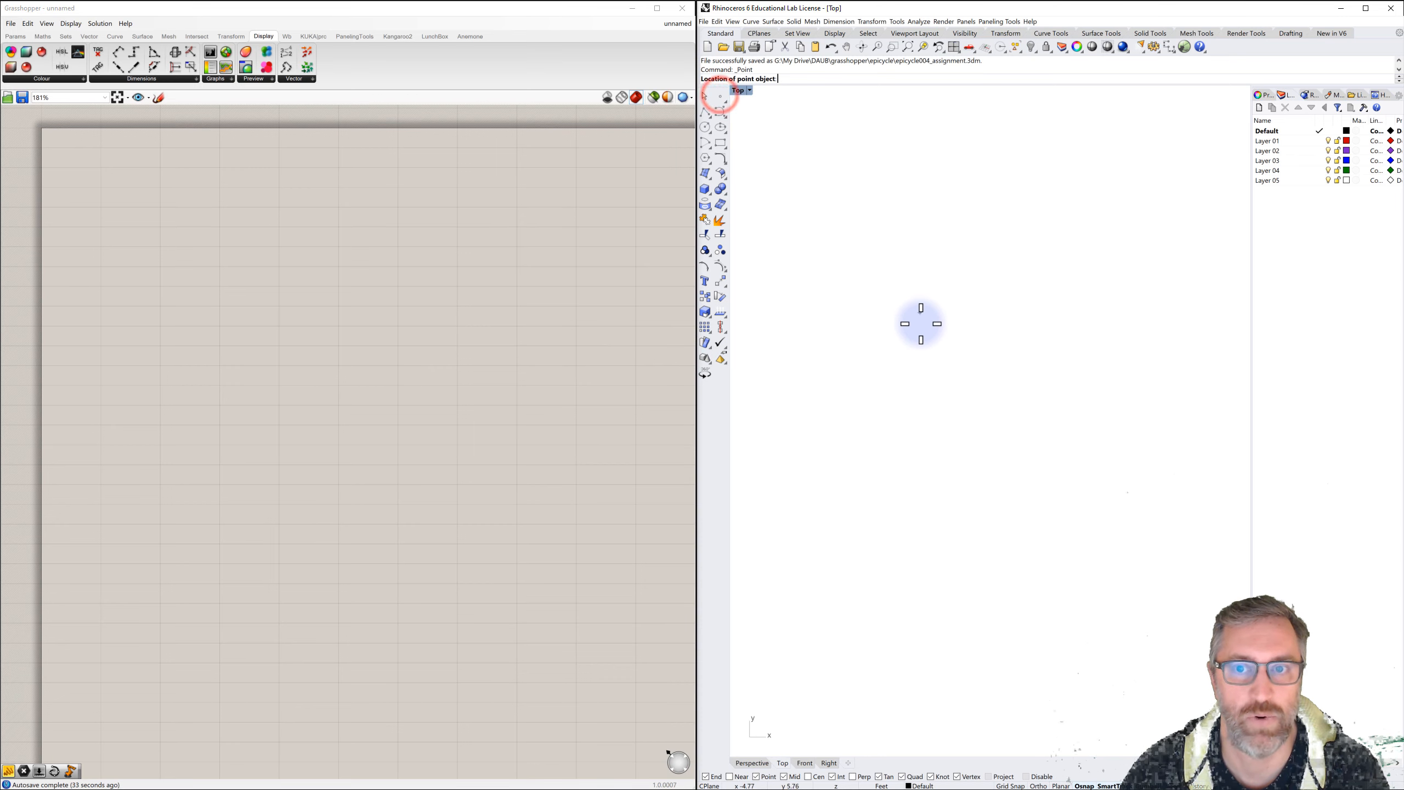
left_click(930, 327)
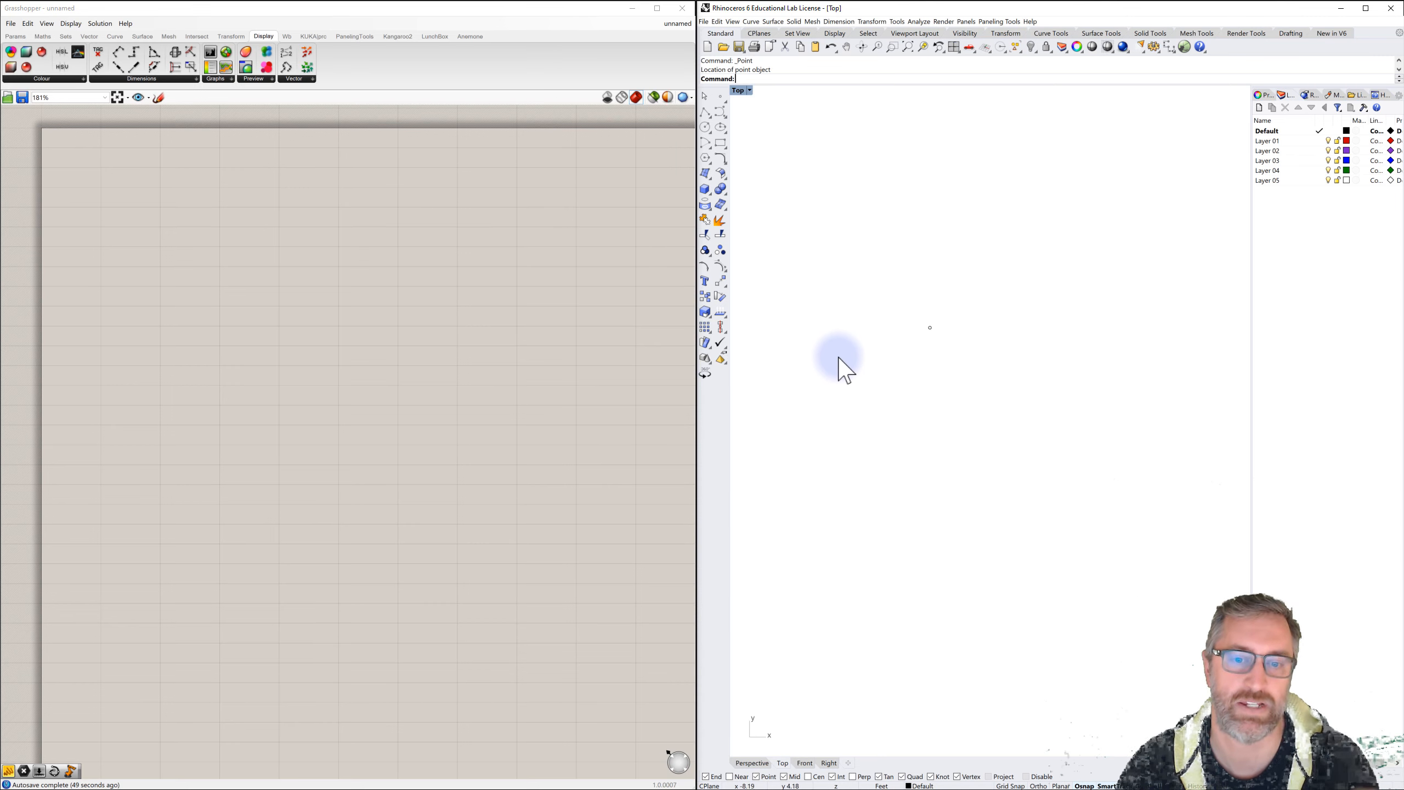
left_click(351, 299)
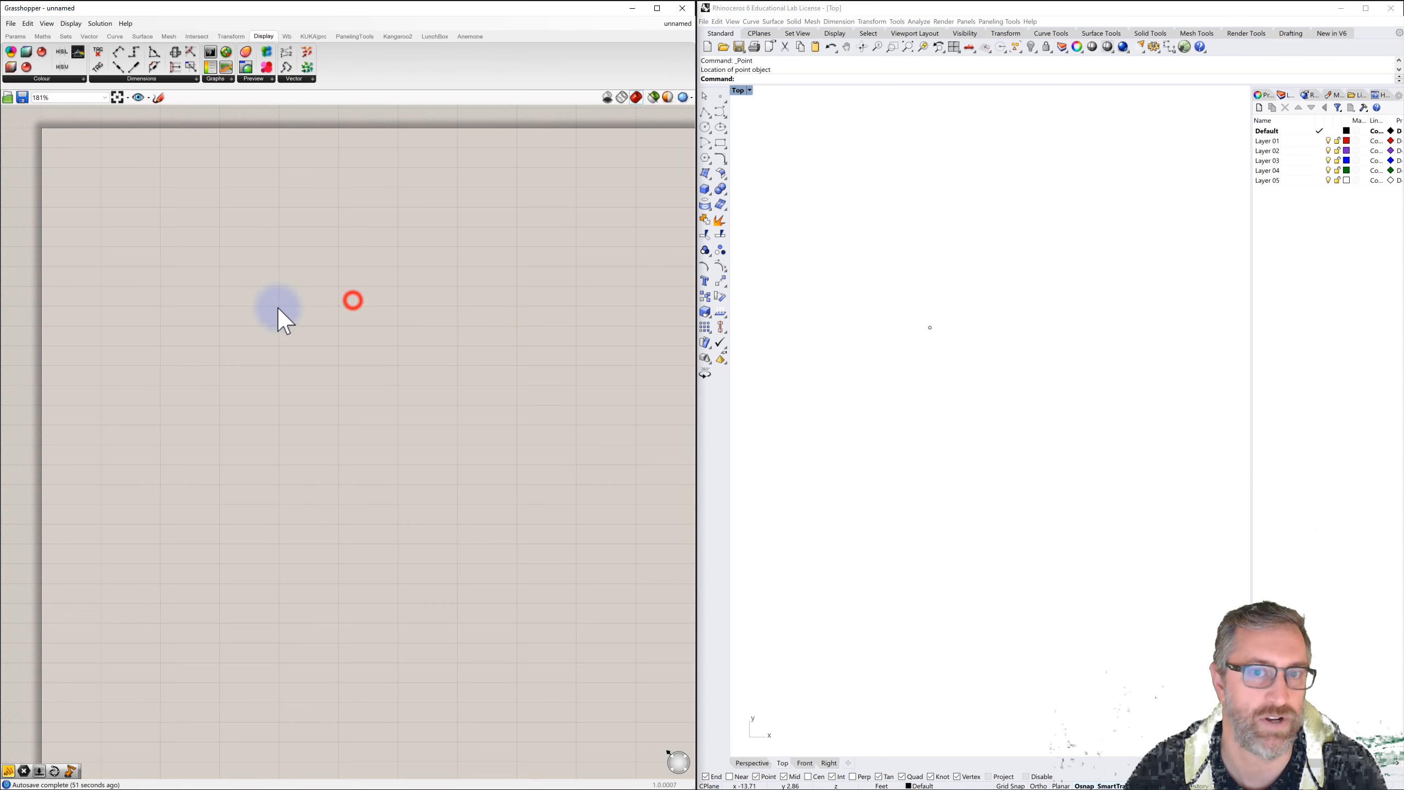
double_click(182, 317)
type("point")
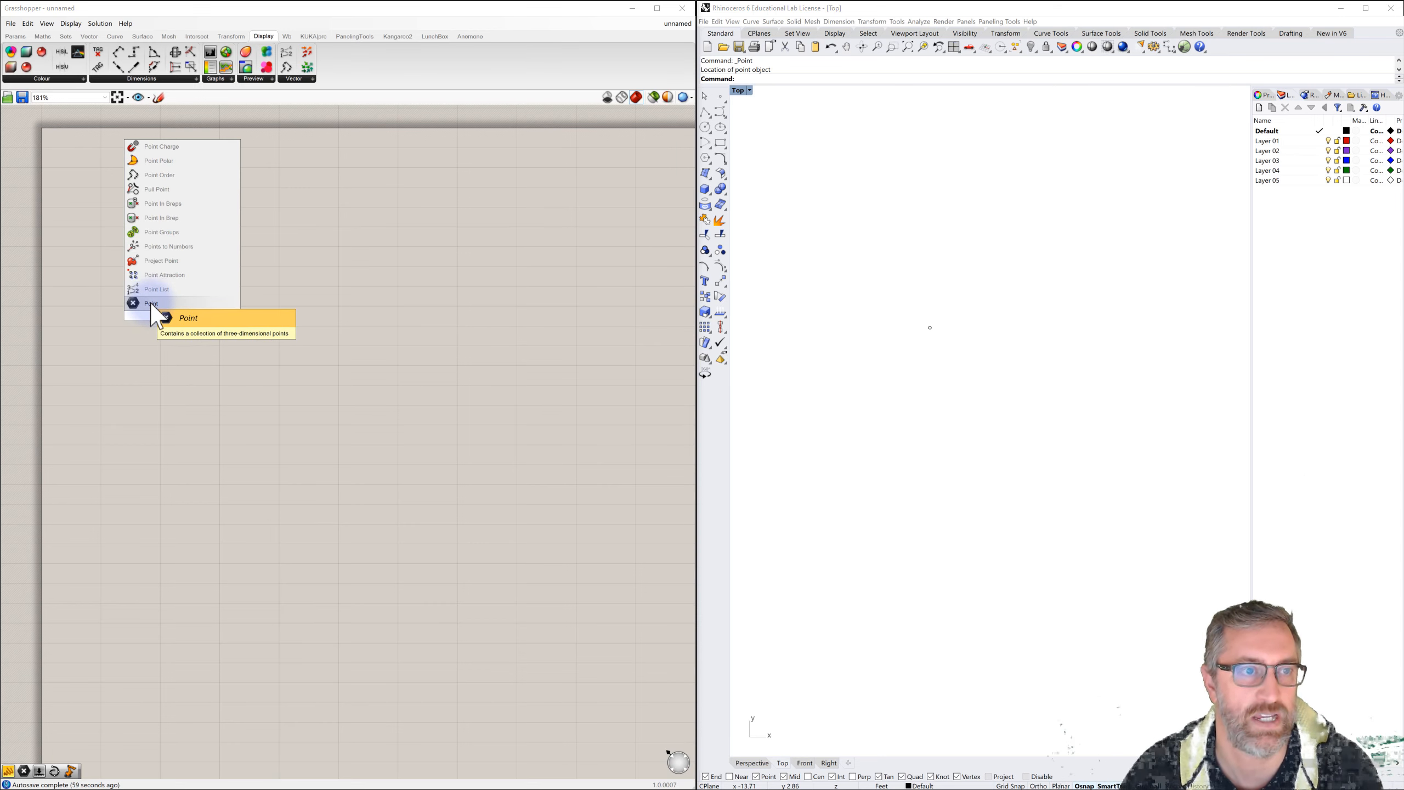
key("Escape")
double_click(175, 301)
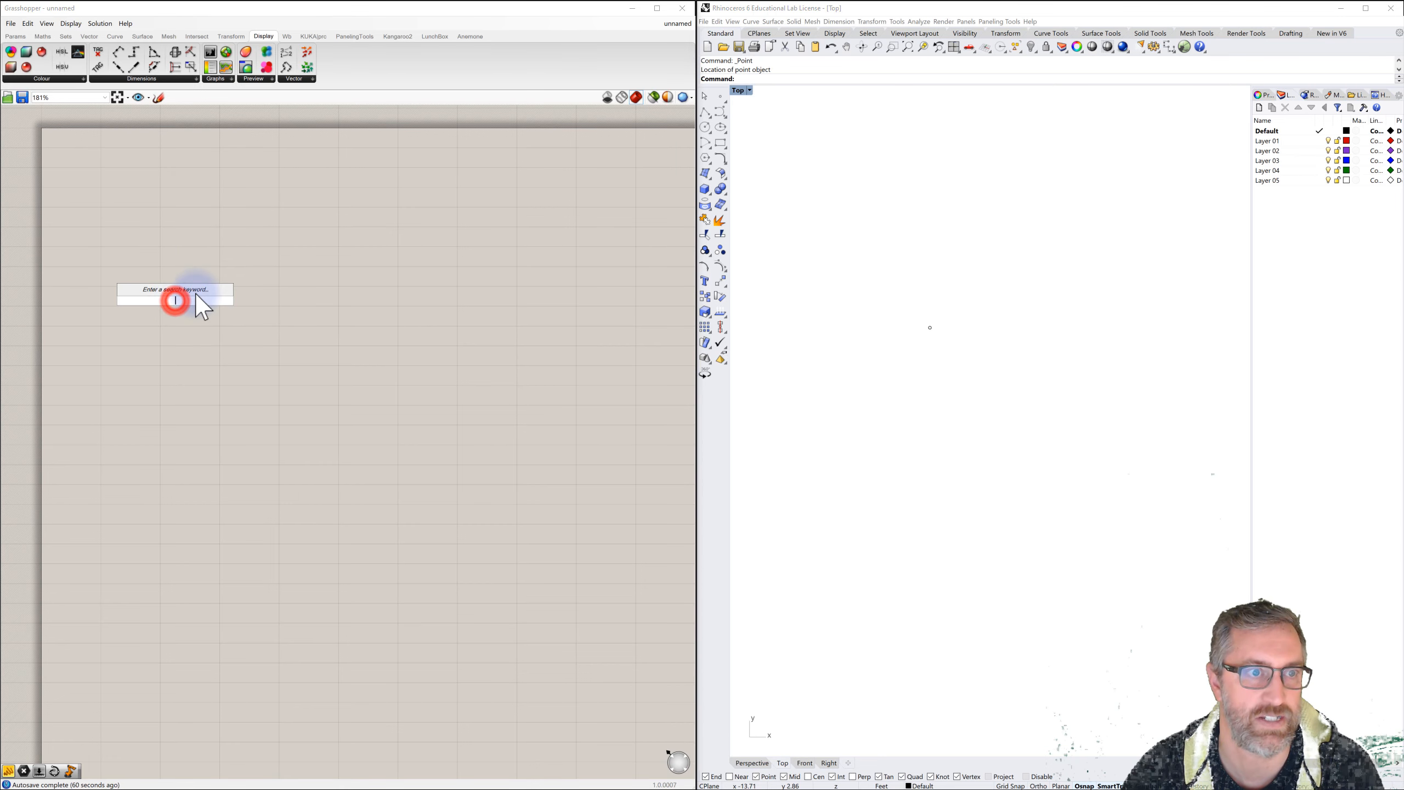
left_click(187, 256)
double_click(186, 256)
Step: Add a Point parameter to the Grasshopper canvas and position it near the canvas's left edge
left_click(195, 331)
double_click(194, 331)
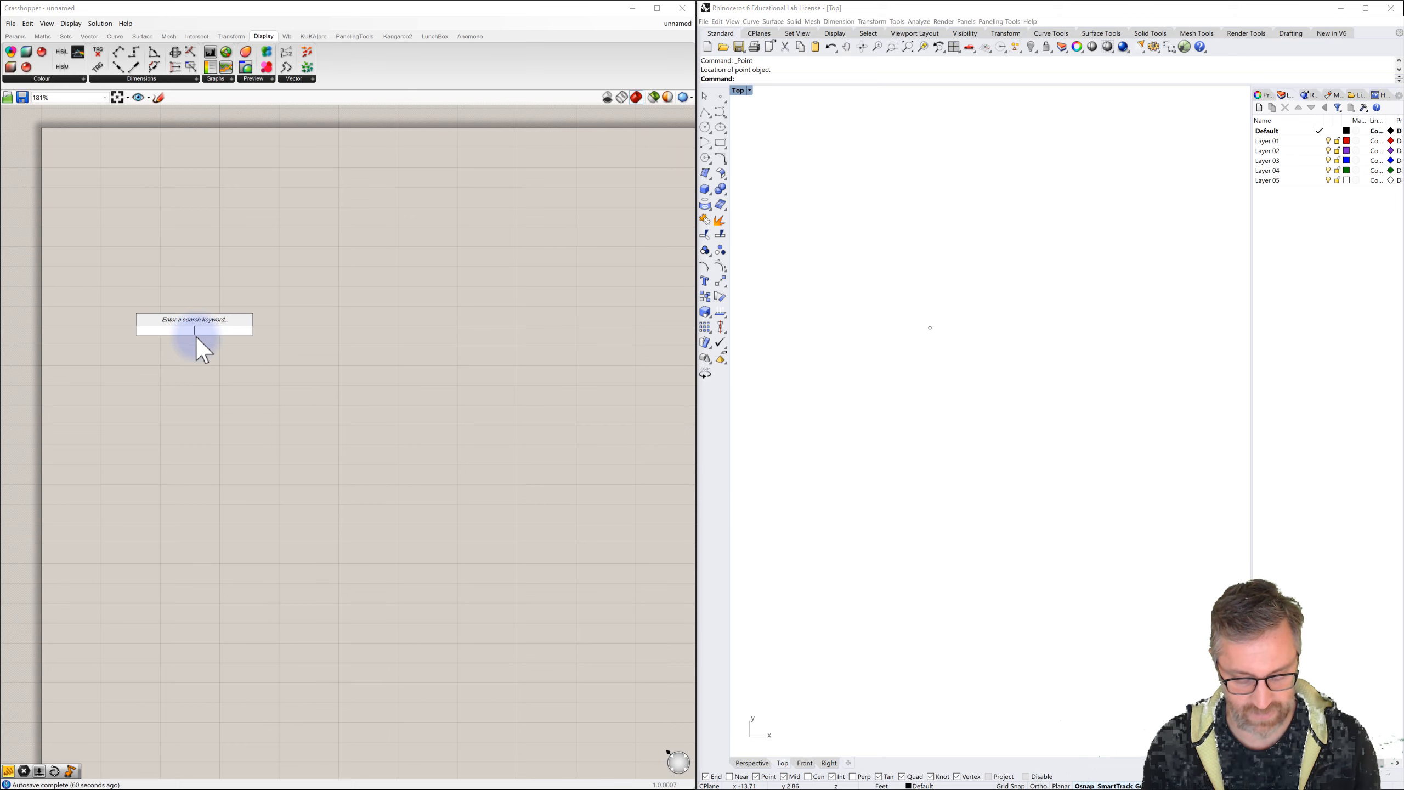
type("point")
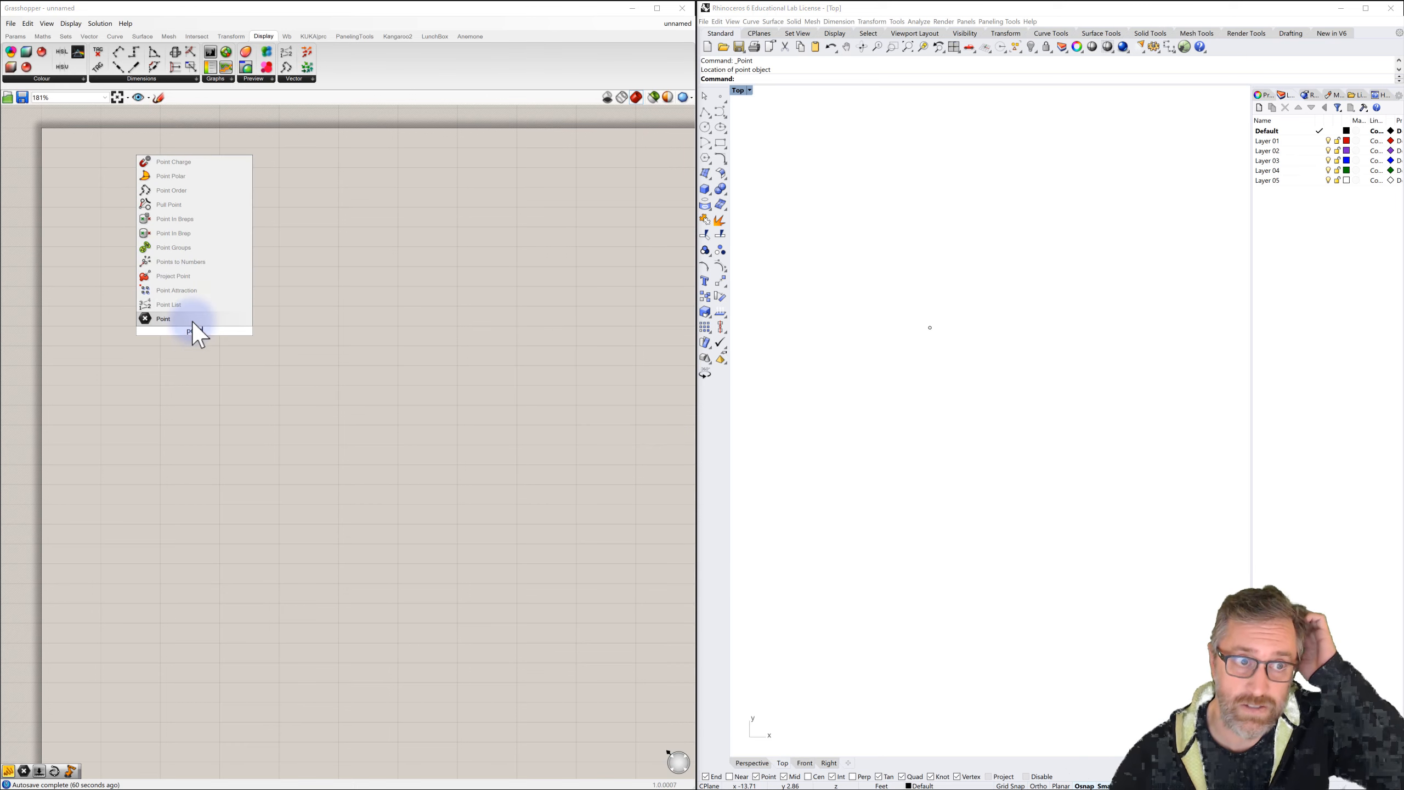
left_click(163, 319)
left_click_drag(194, 332, 147, 412)
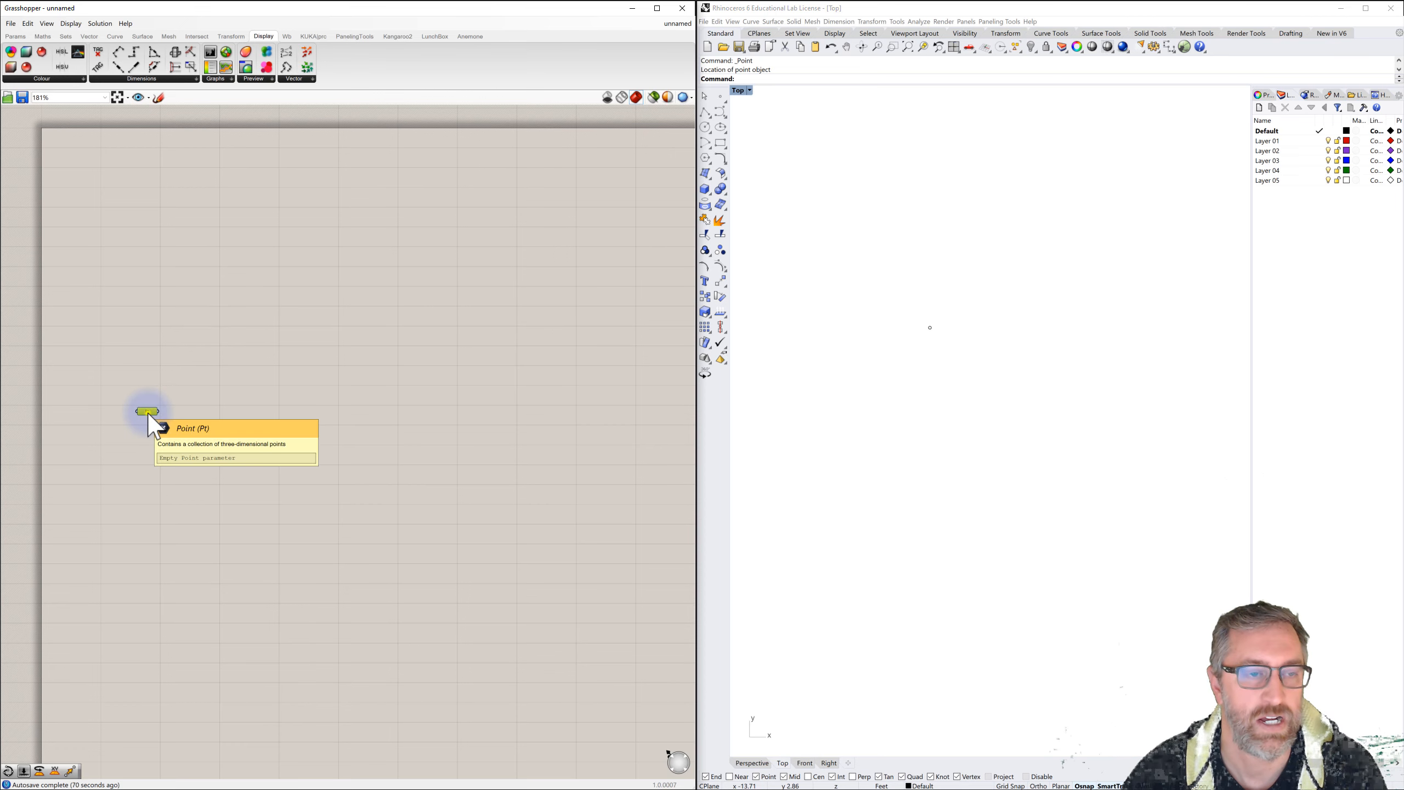
right_click(147, 412)
left_click(187, 538)
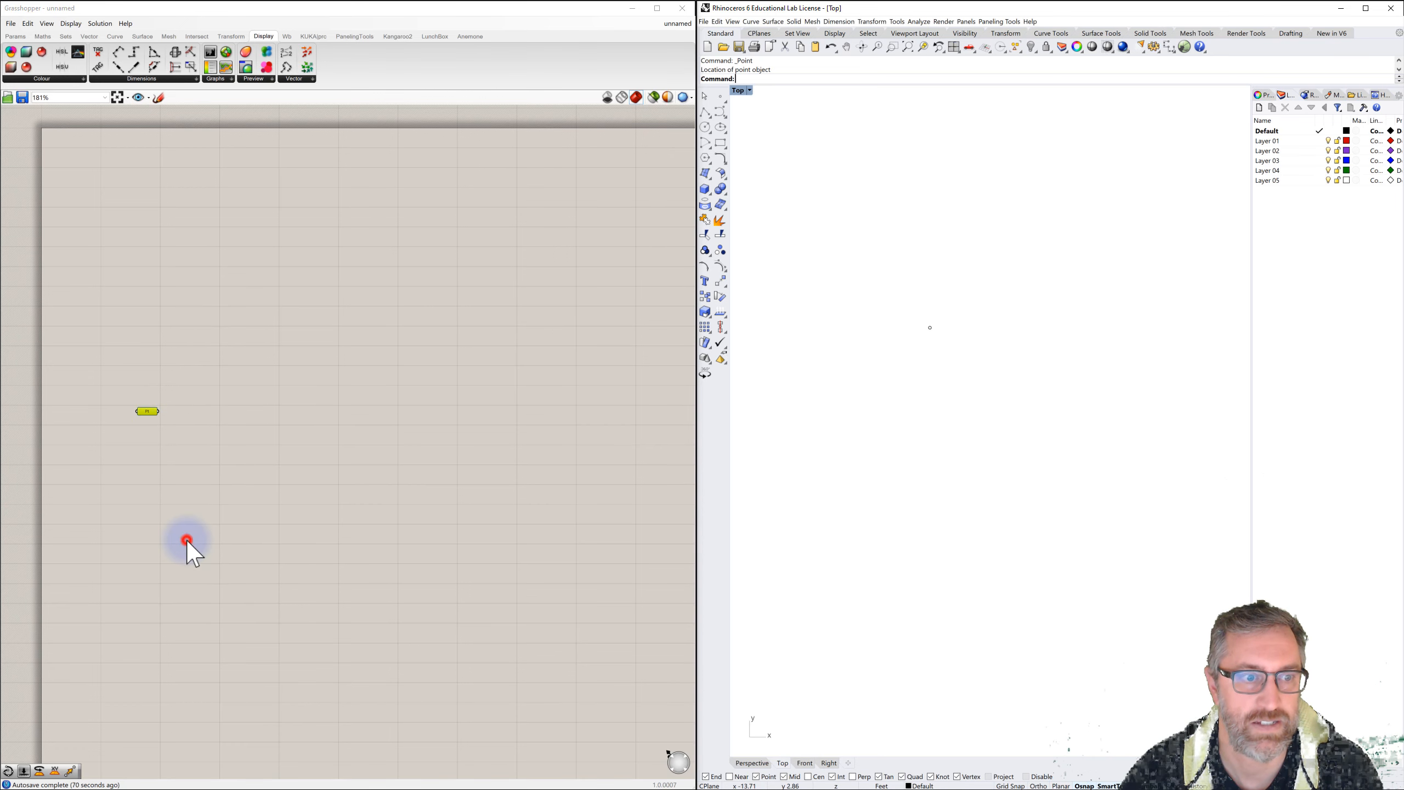
key("Escape")
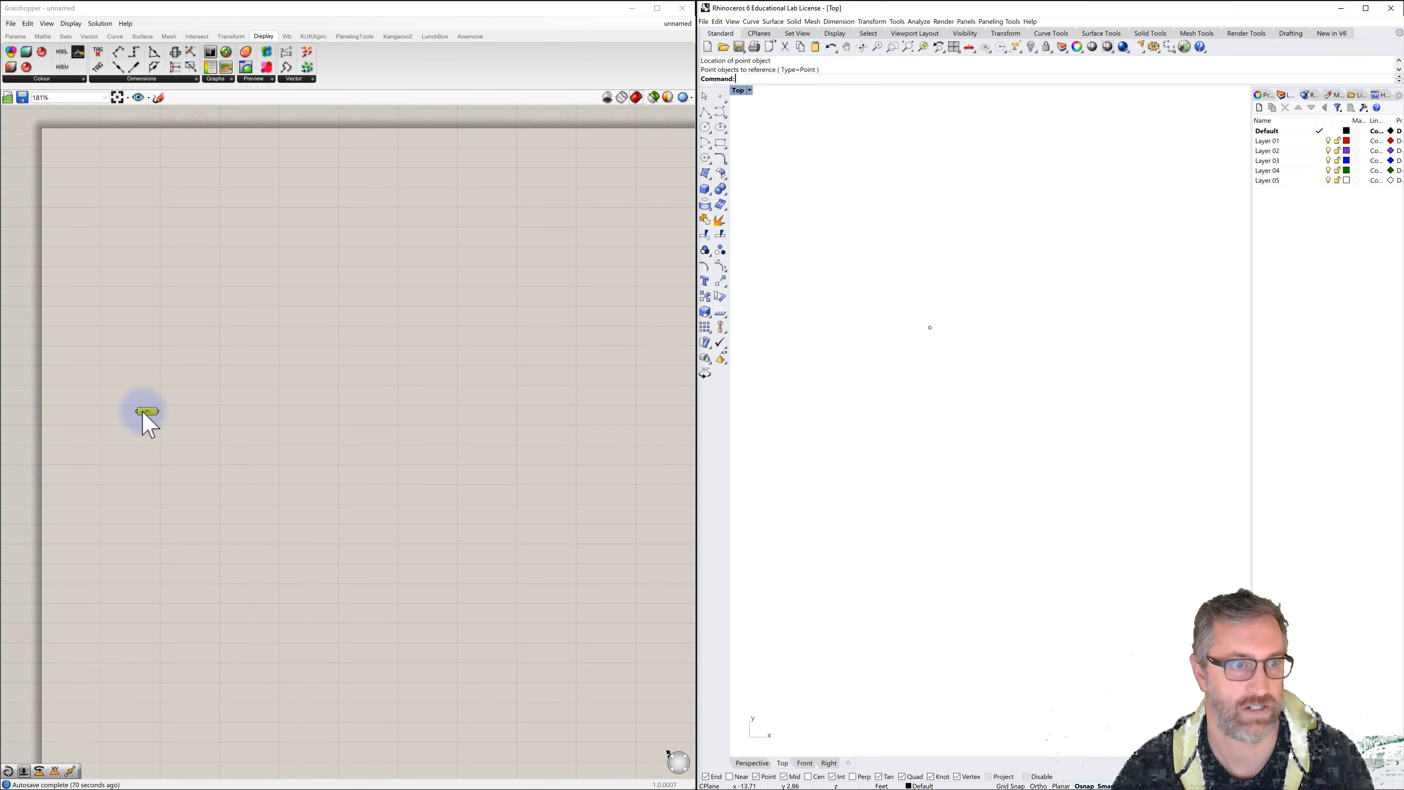
Step: Reference the Rhino point in the Point parameter as one point, and shift the parameter slightly left on the canvas
right_click(145, 412)
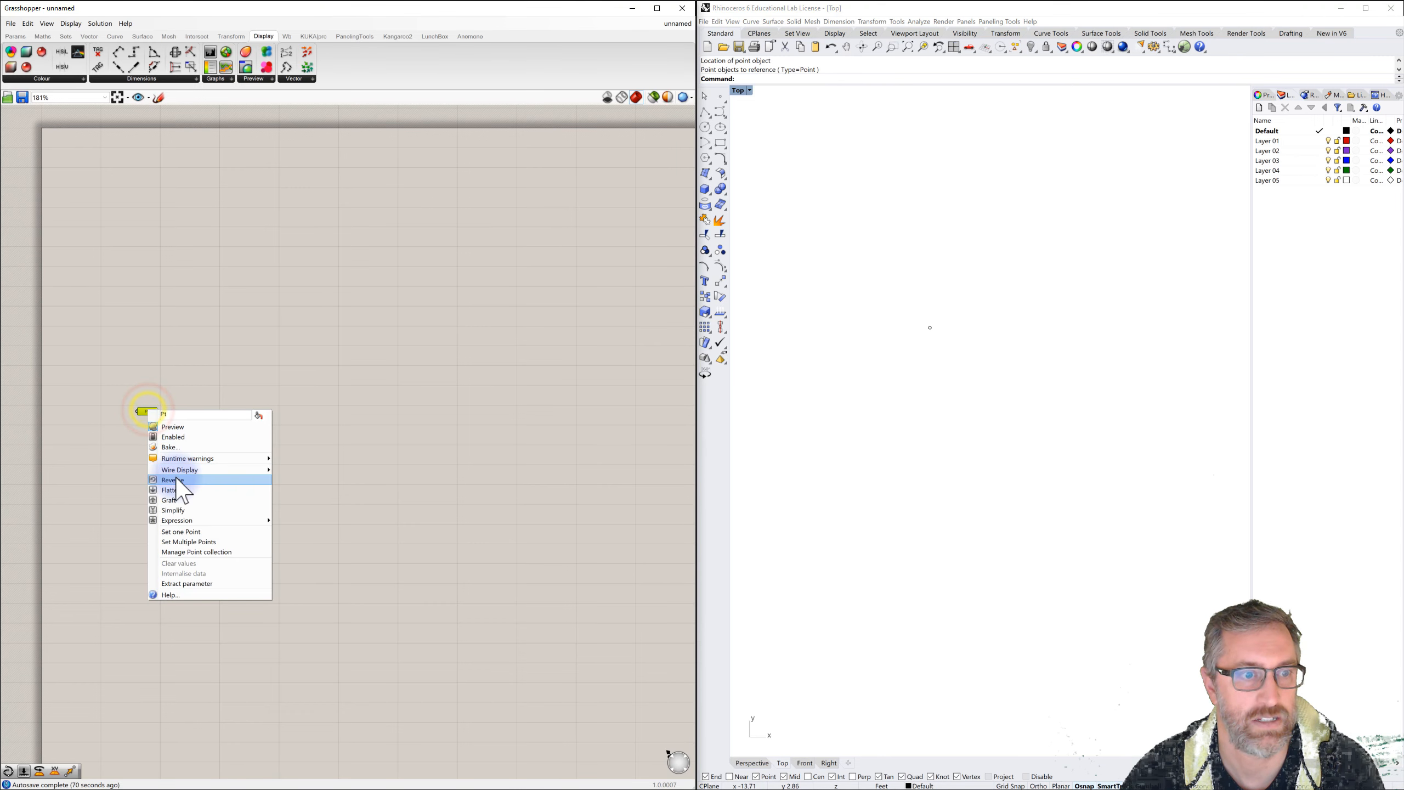
left_click(177, 532)
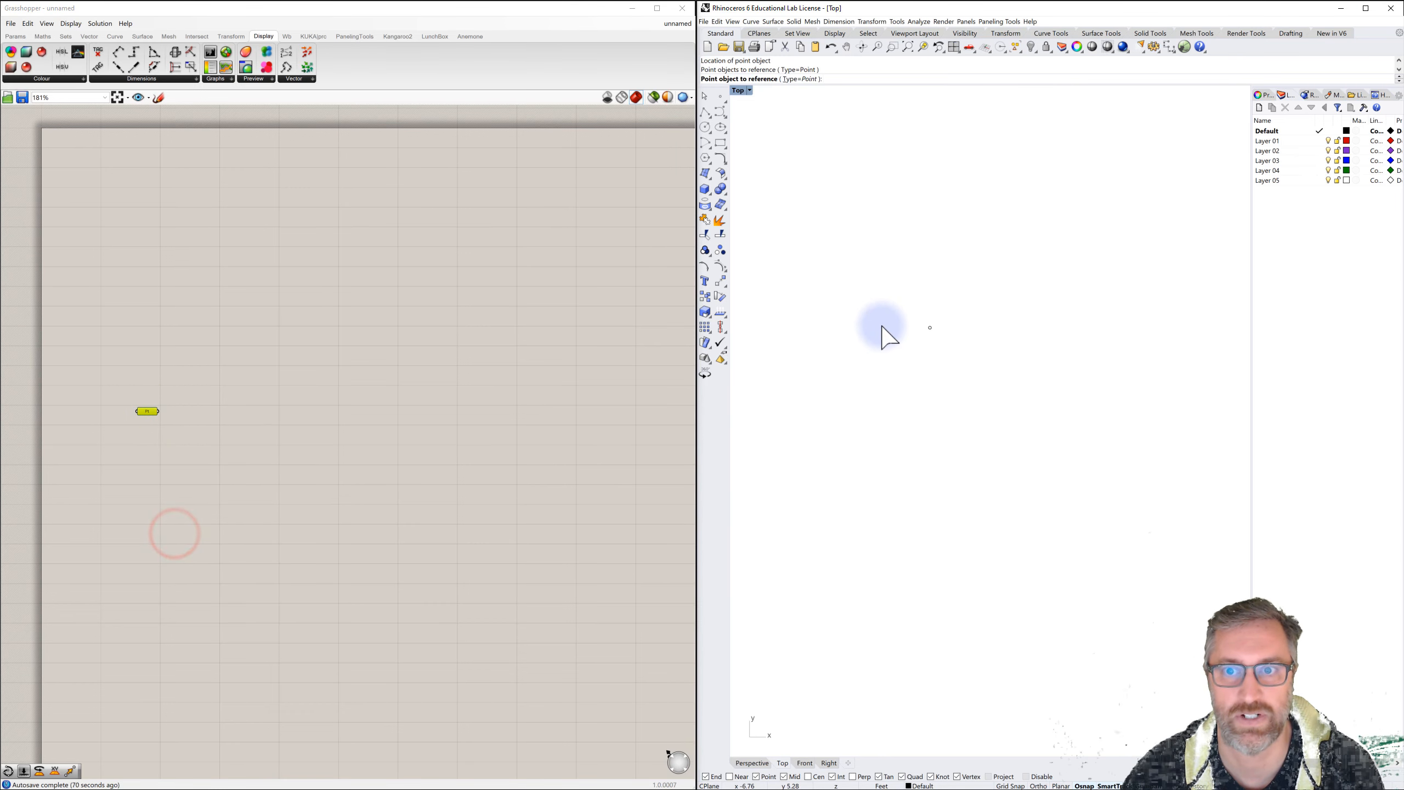
left_click(930, 328)
left_click(918, 364)
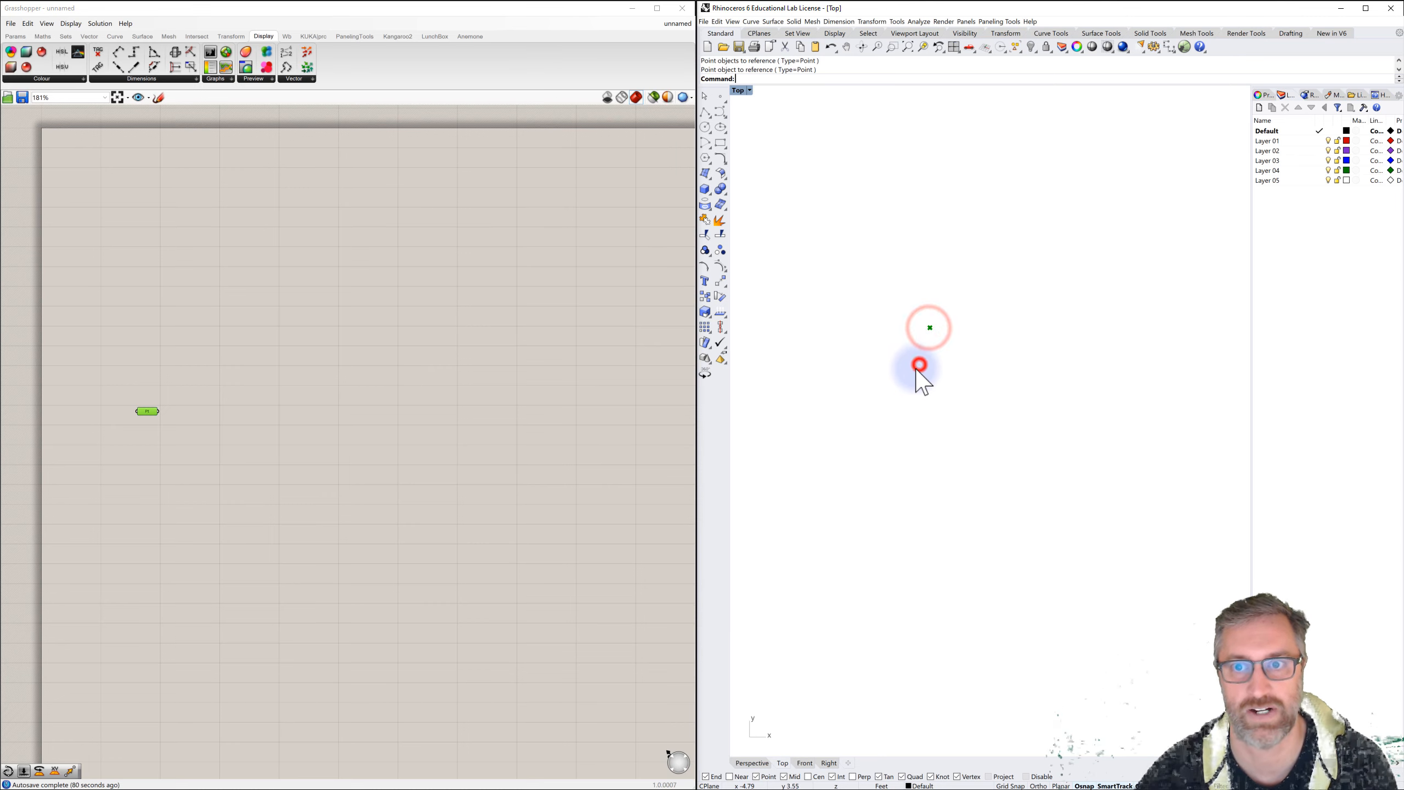
left_click(322, 393)
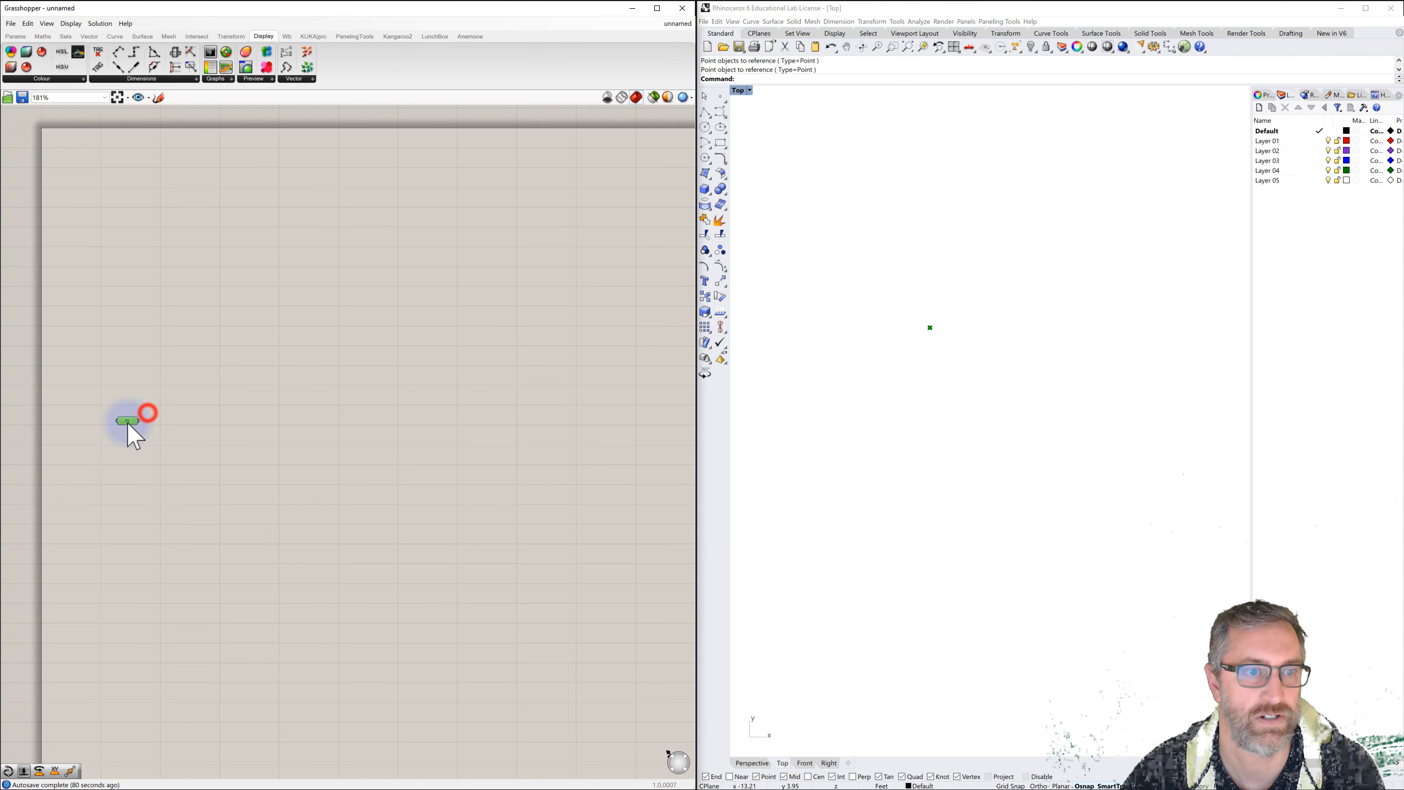
left_click(183, 412)
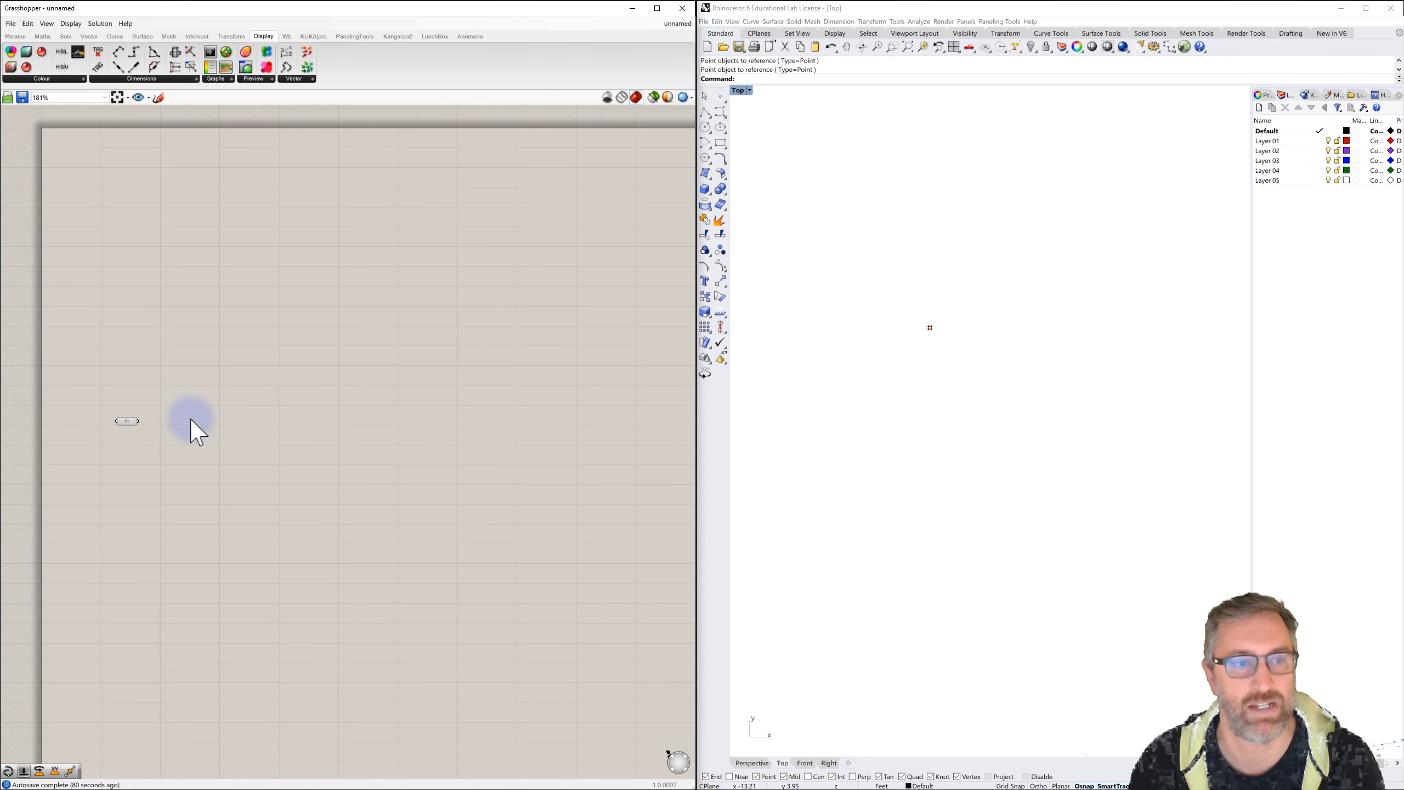
Step: Add a Circle component to the Grasshopper canvas, a short distance beyond the Point parameter
double_click(228, 414)
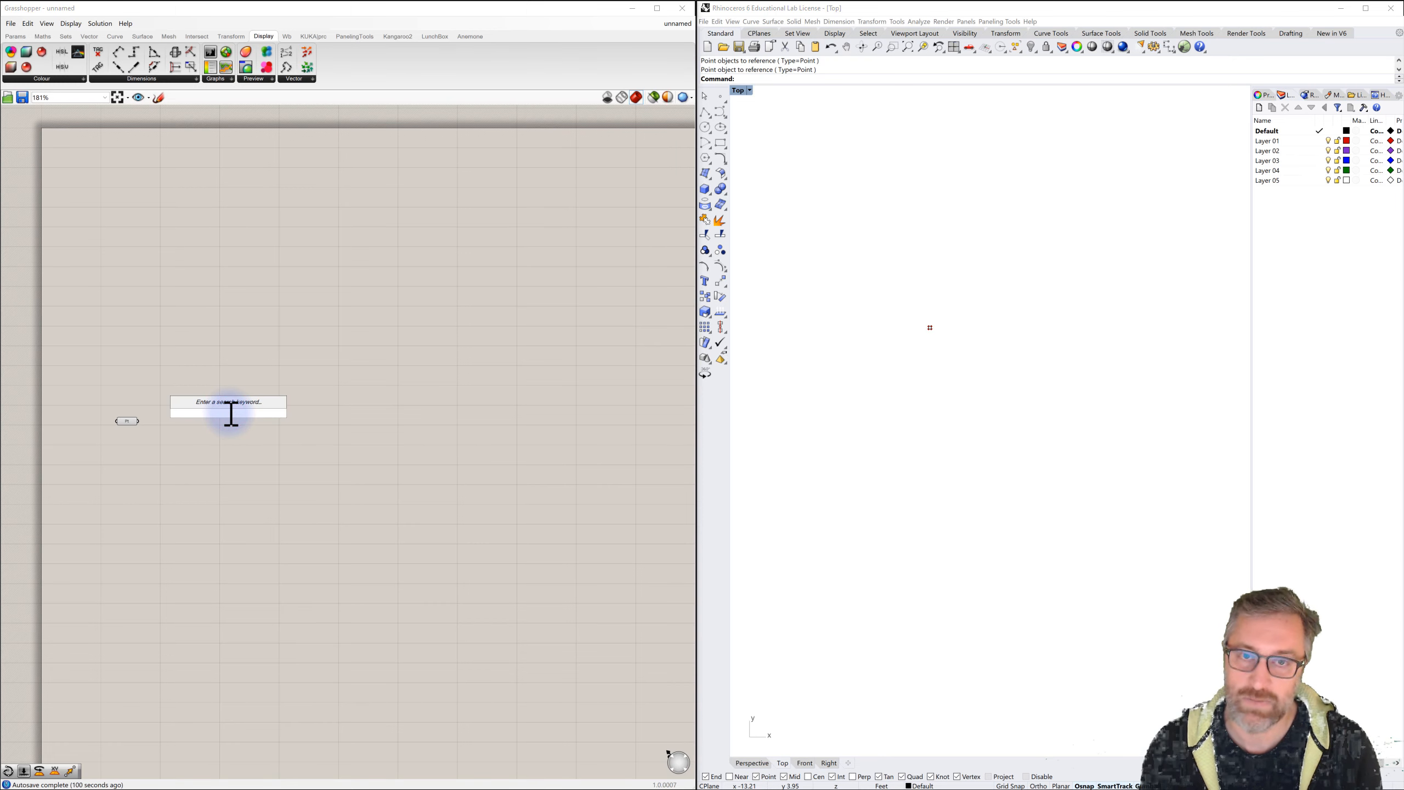
type("circ")
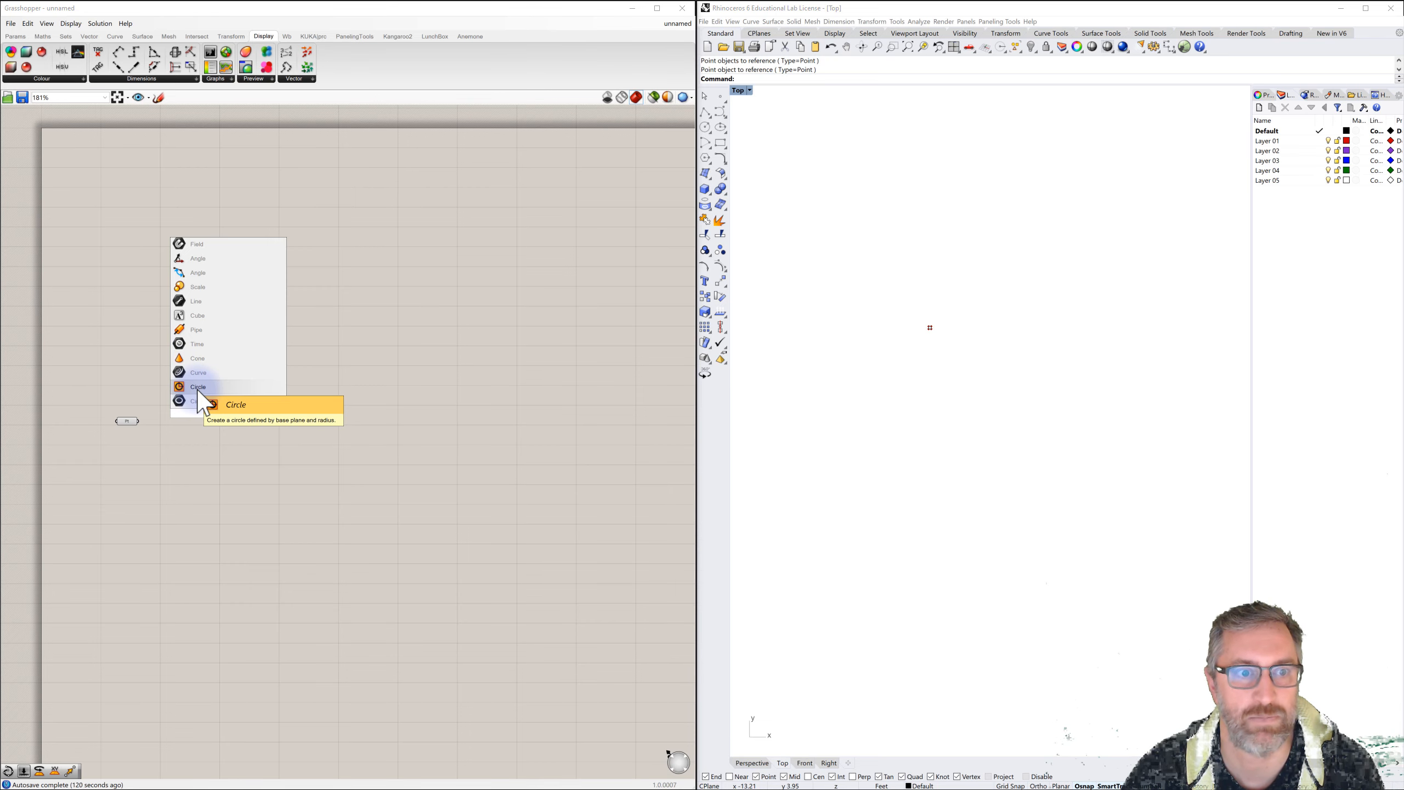
left_click(199, 392)
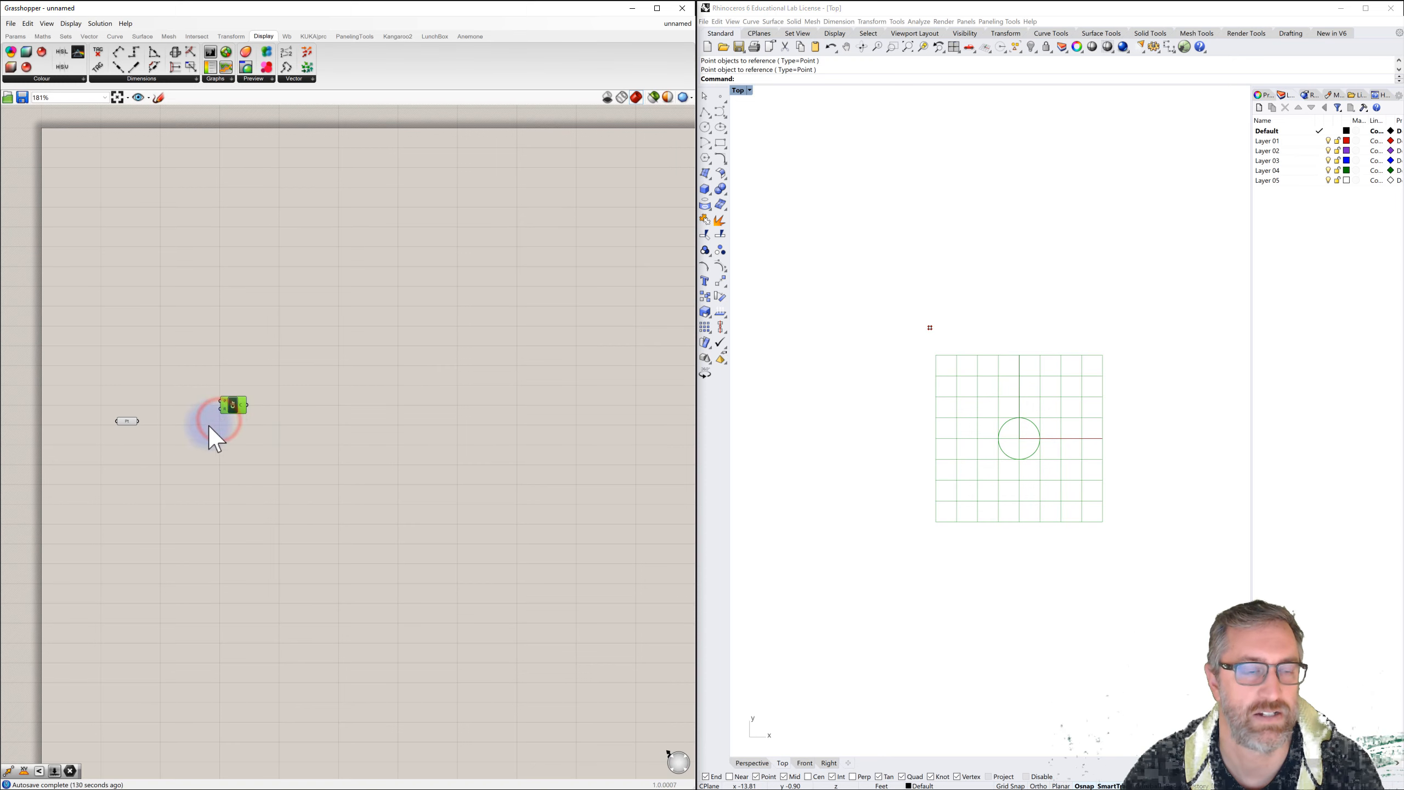
Step: Add an XY Plane component between the Point parameter and the Circle, and feed the referenced point into its origin
double_click(196, 441)
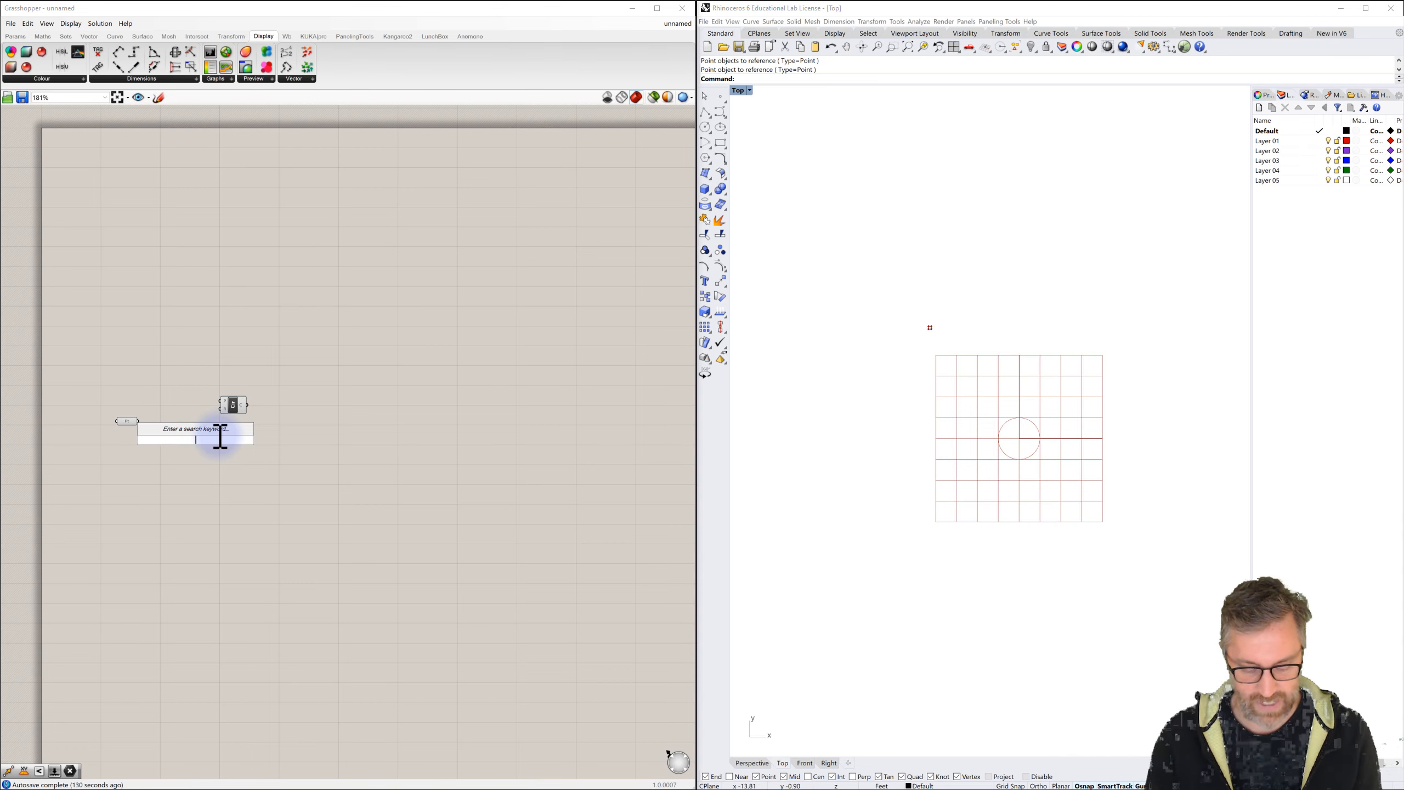
type("xy")
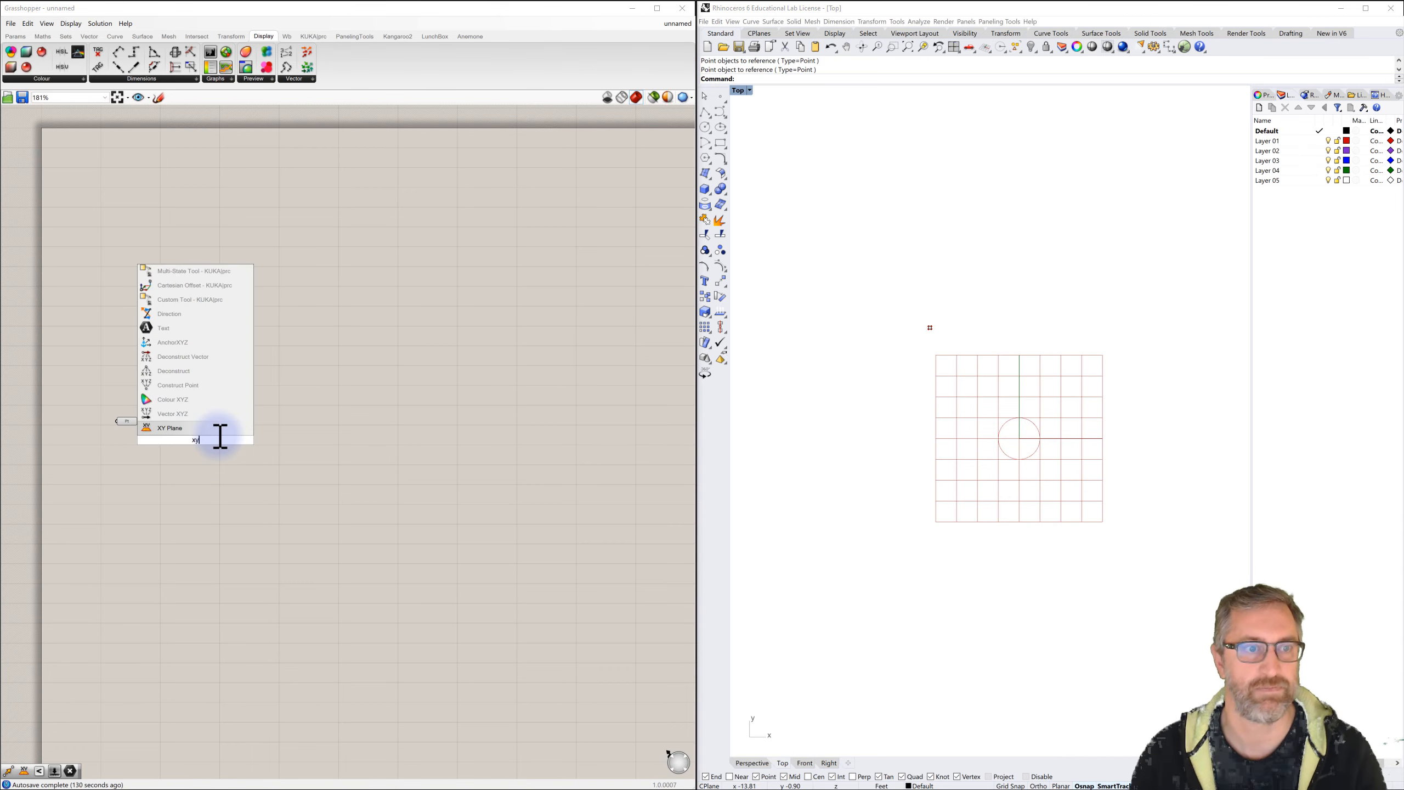
left_click(170, 431)
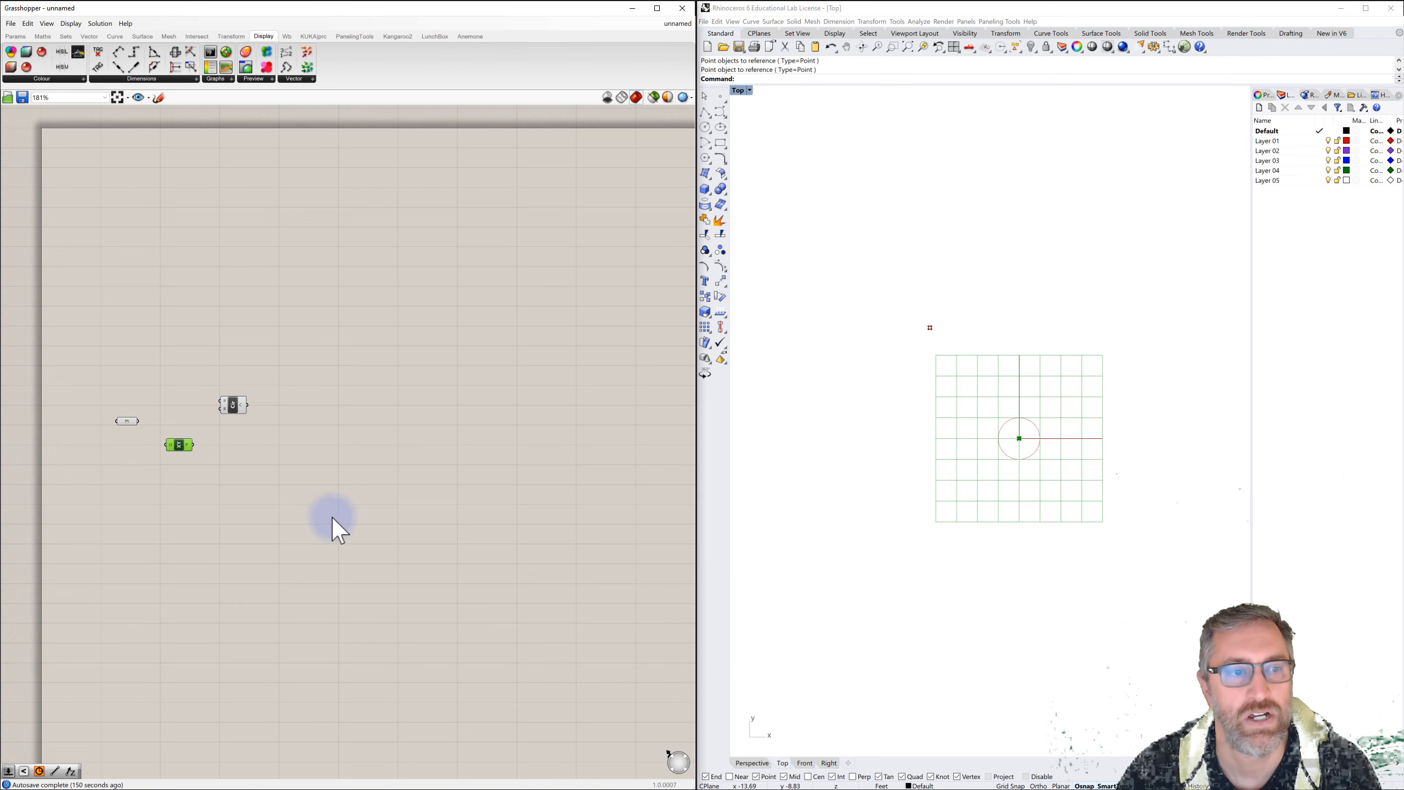
left_click_drag(178, 444, 192, 446)
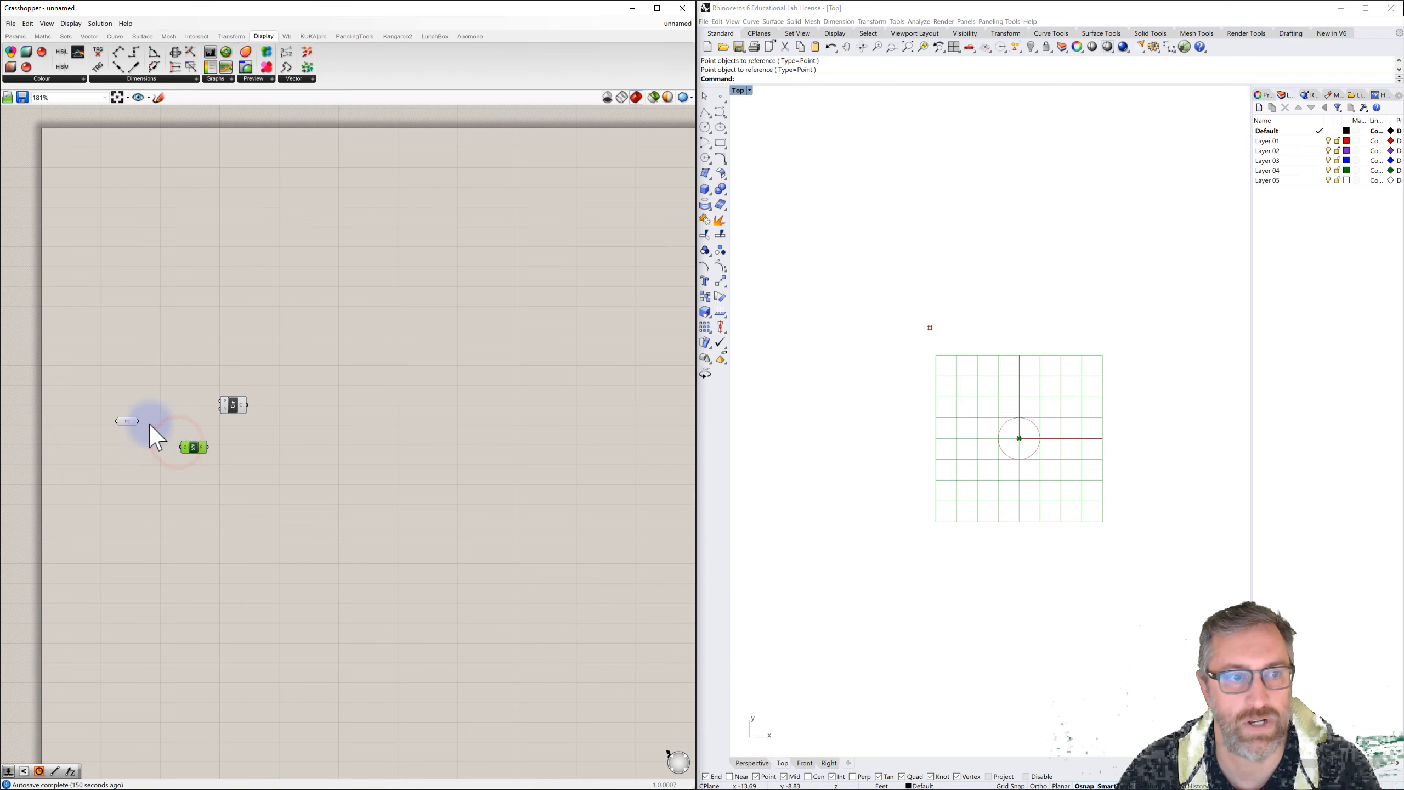
left_click_drag(139, 421, 177, 444)
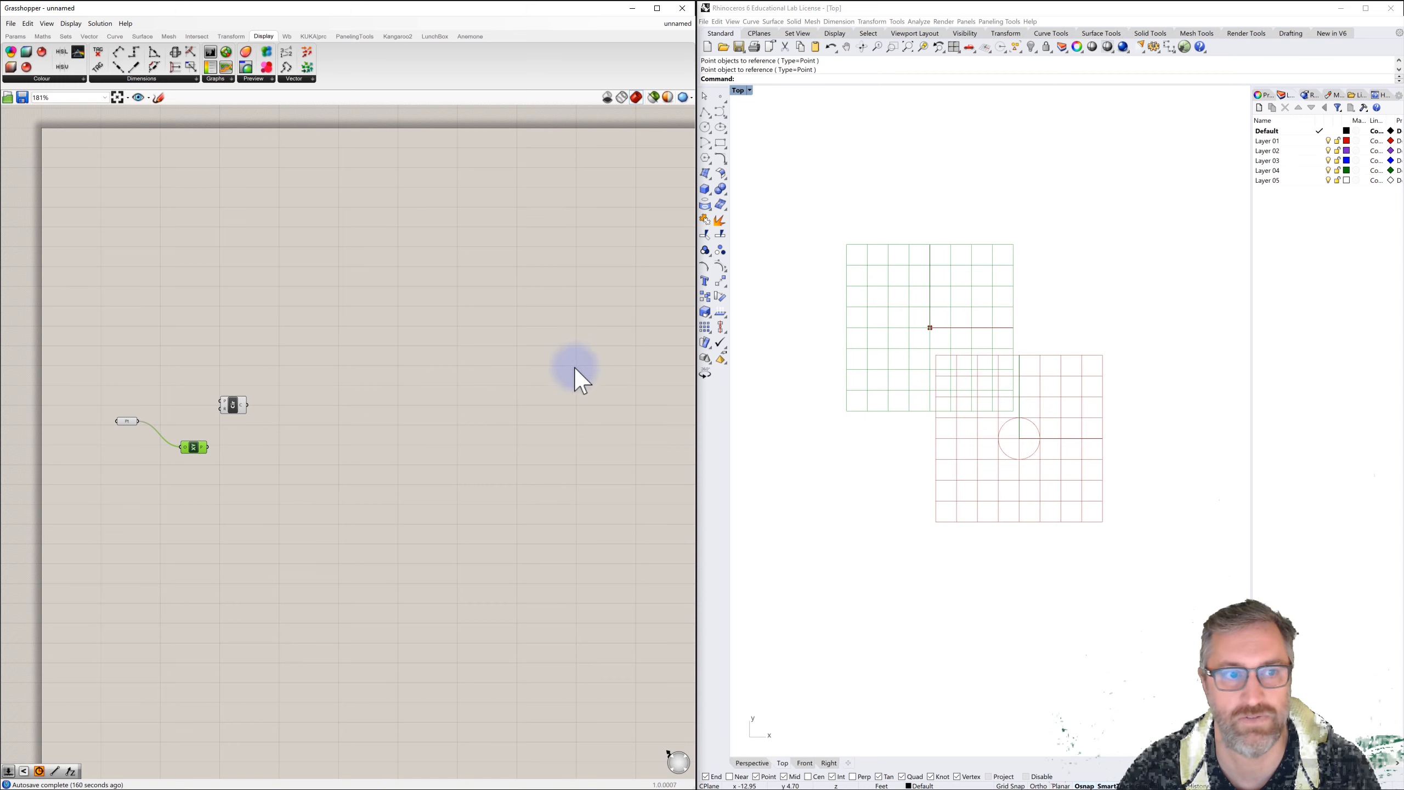
left_click(325, 422)
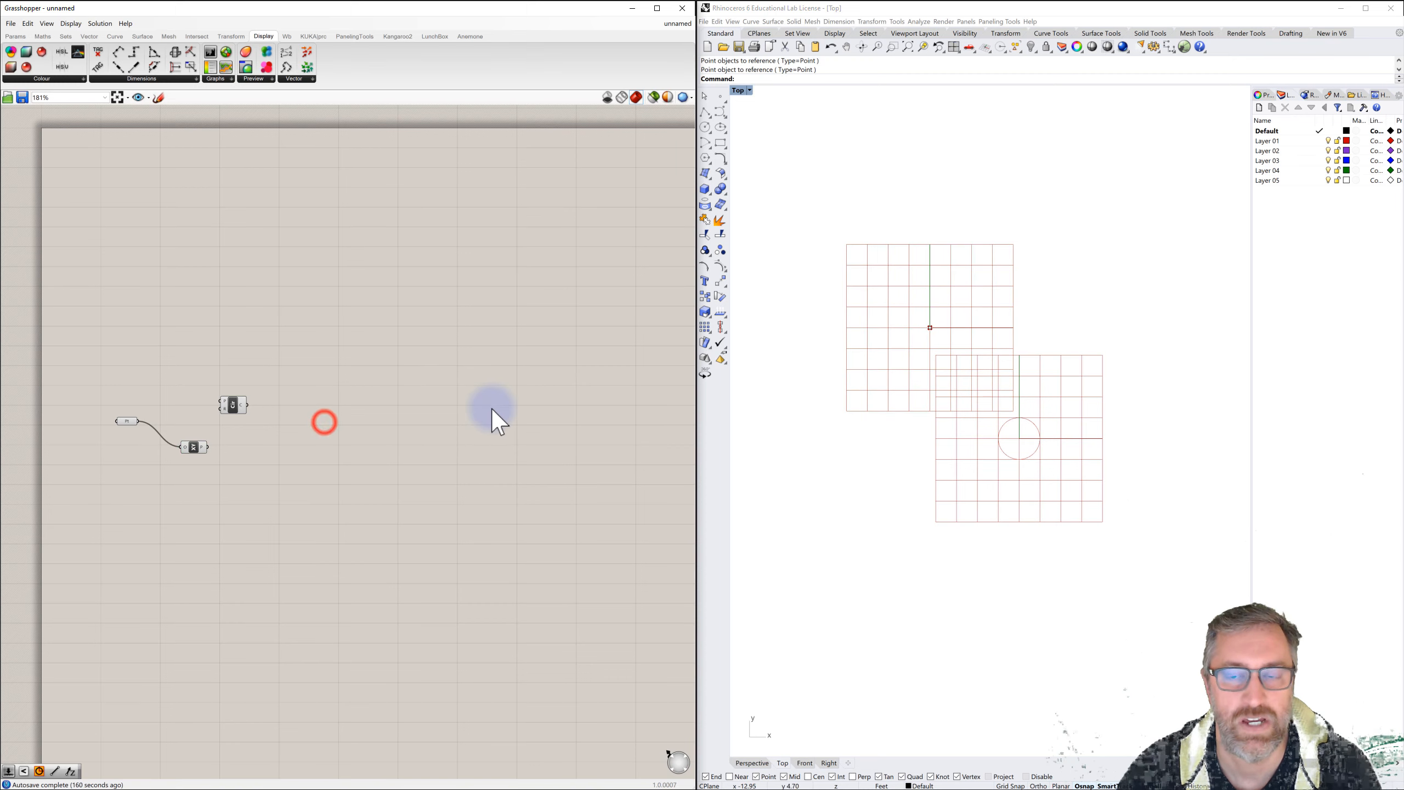
Step: Connect the XY Plane output to the Circle's plane input and space the Circle further from the plane component
left_click(231, 399)
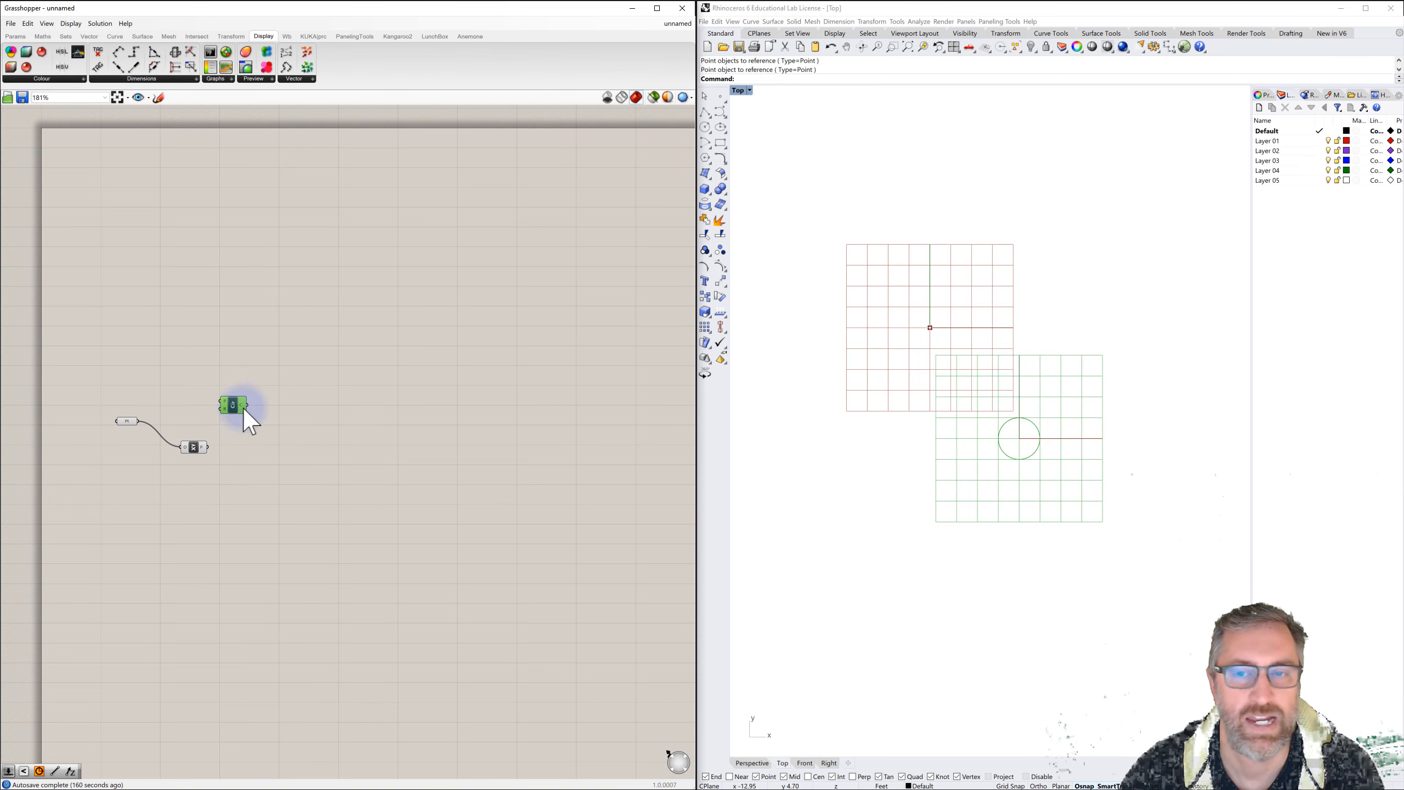
left_click(297, 351)
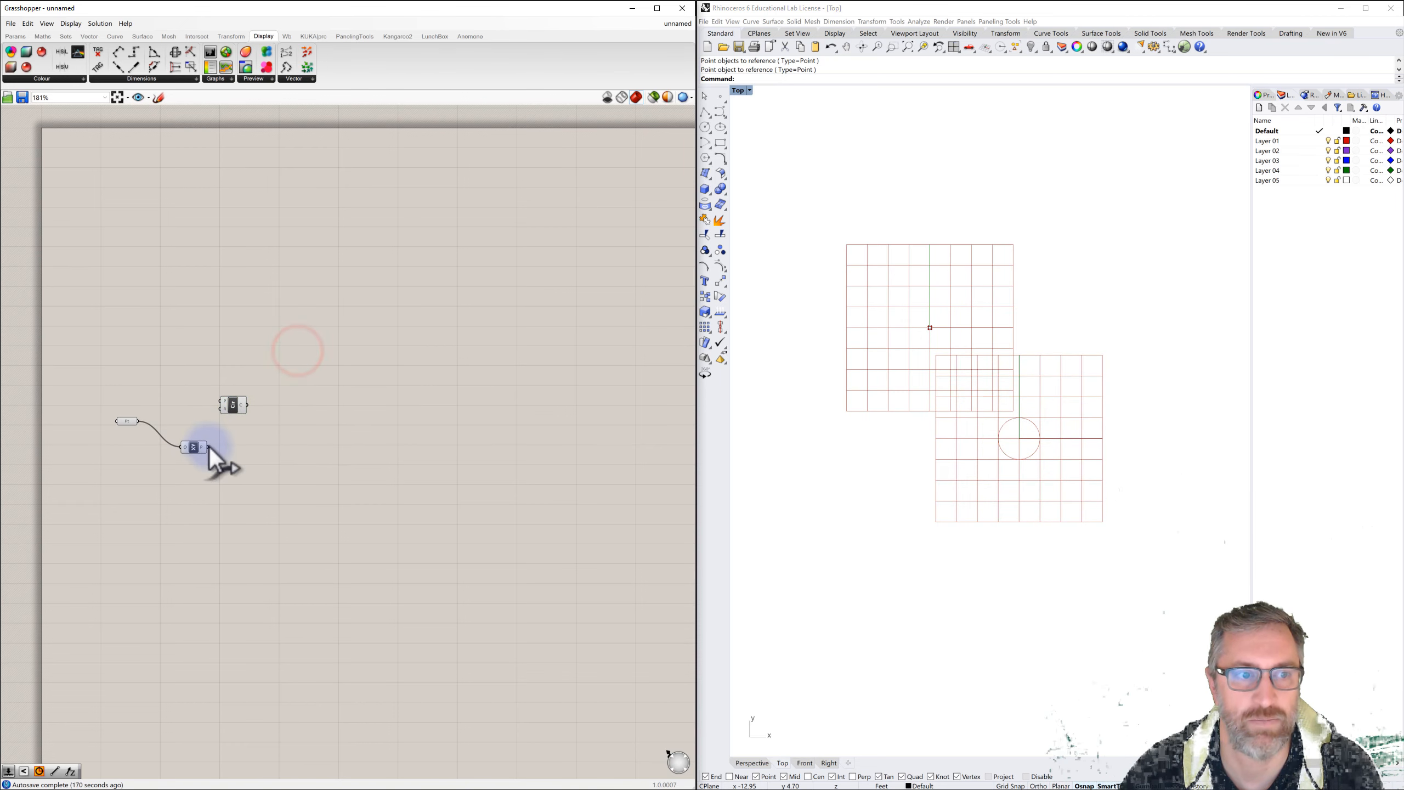
left_click_drag(235, 409, 270, 423)
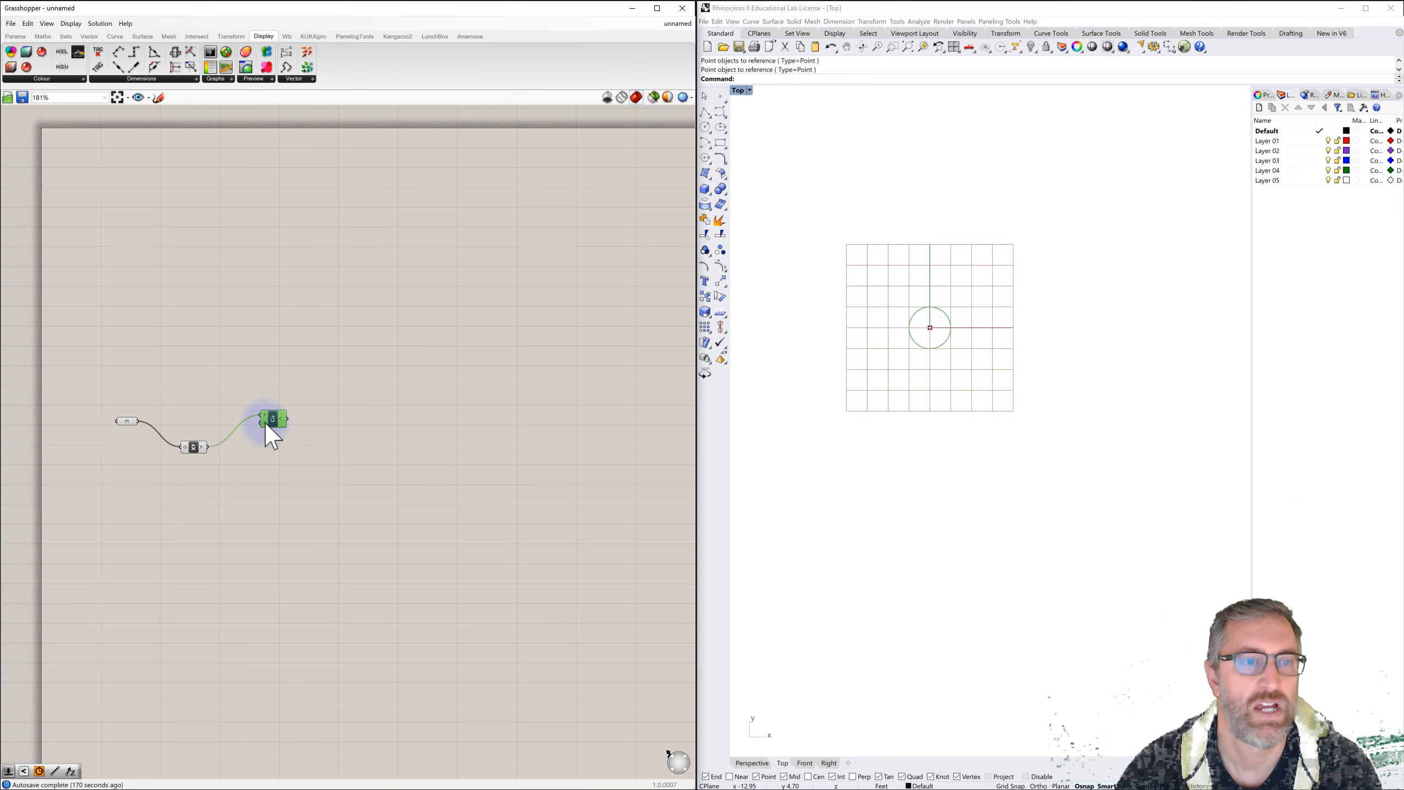
mouse_move(264, 423)
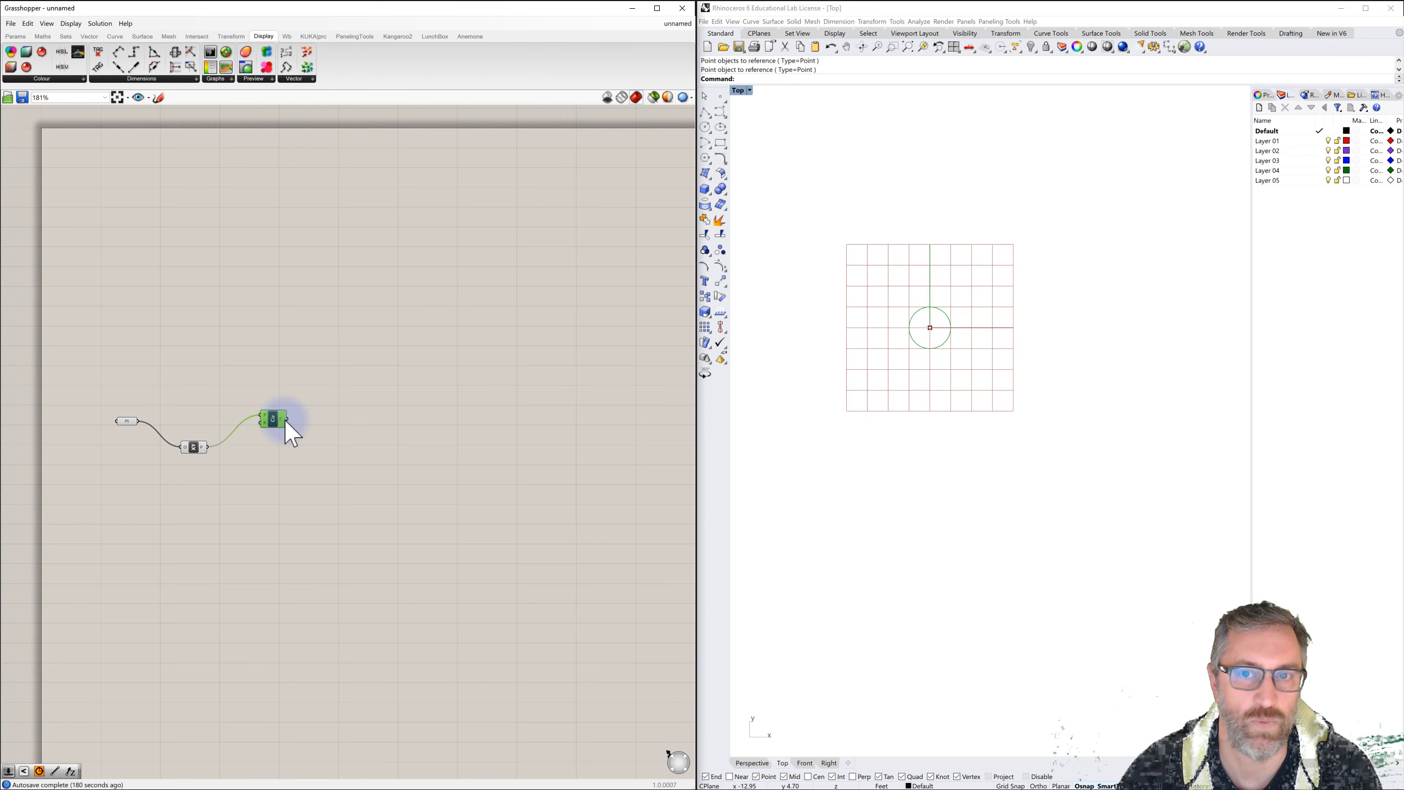
Step: Create a number slider ranging from 8 to 25 below the Point parameter
left_click(126, 475)
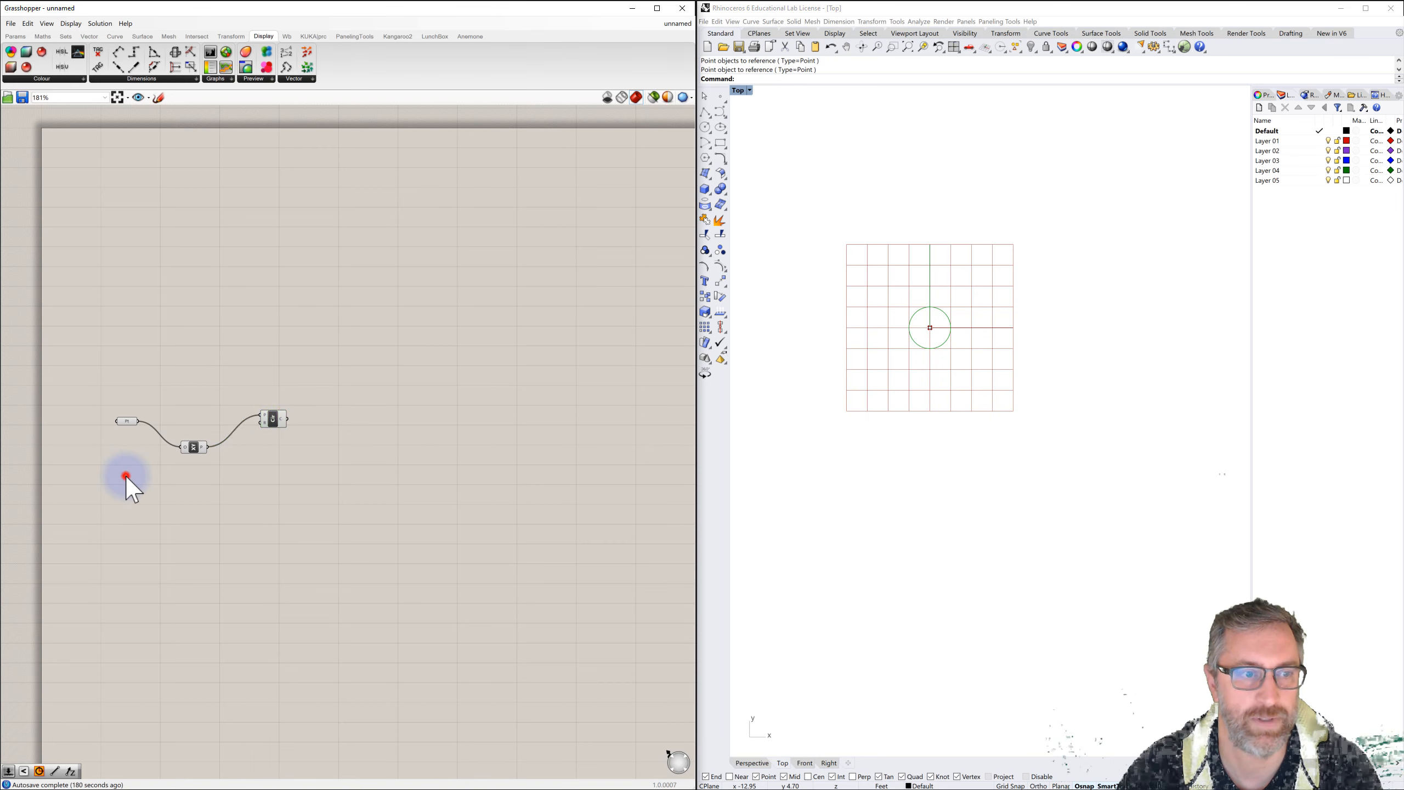
double_click(126, 475)
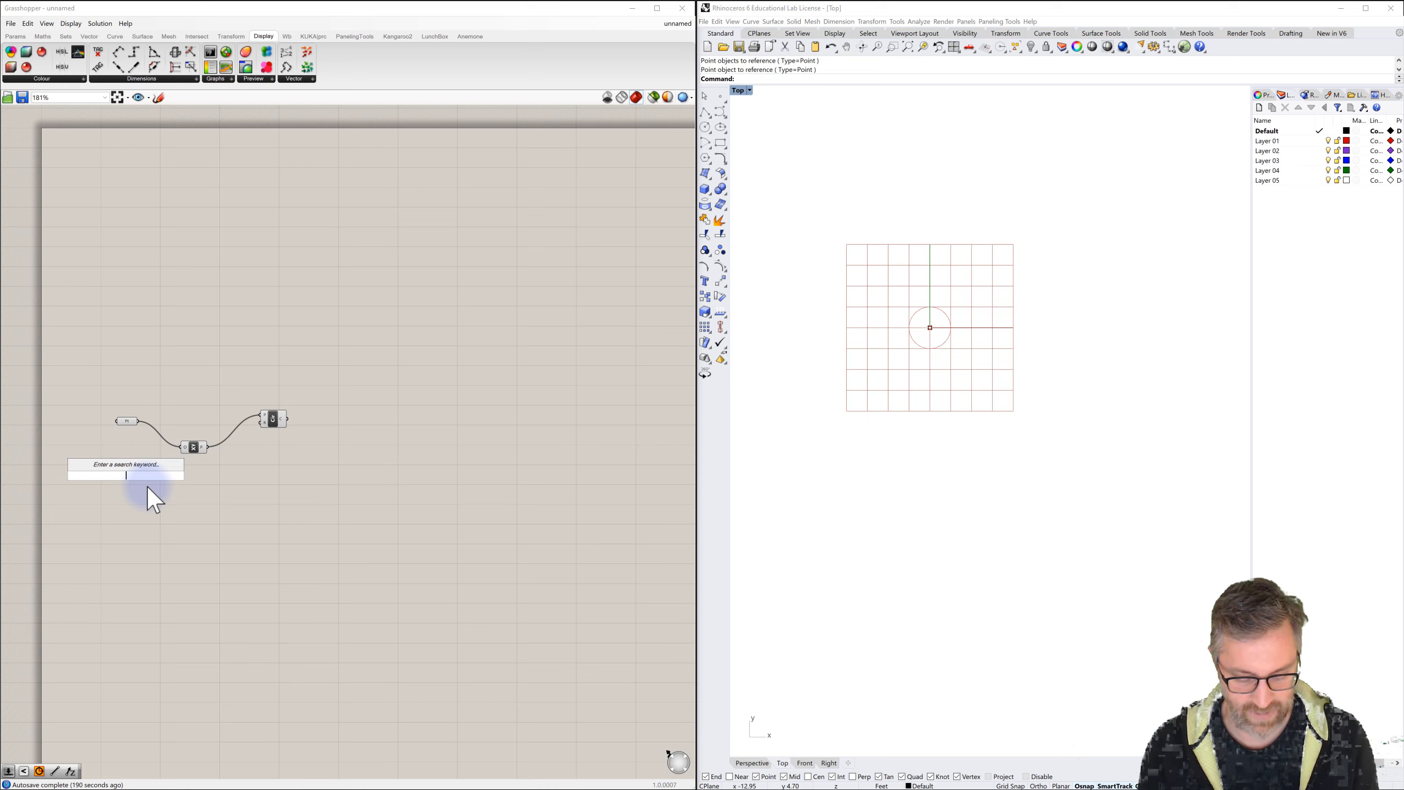
type("8<25")
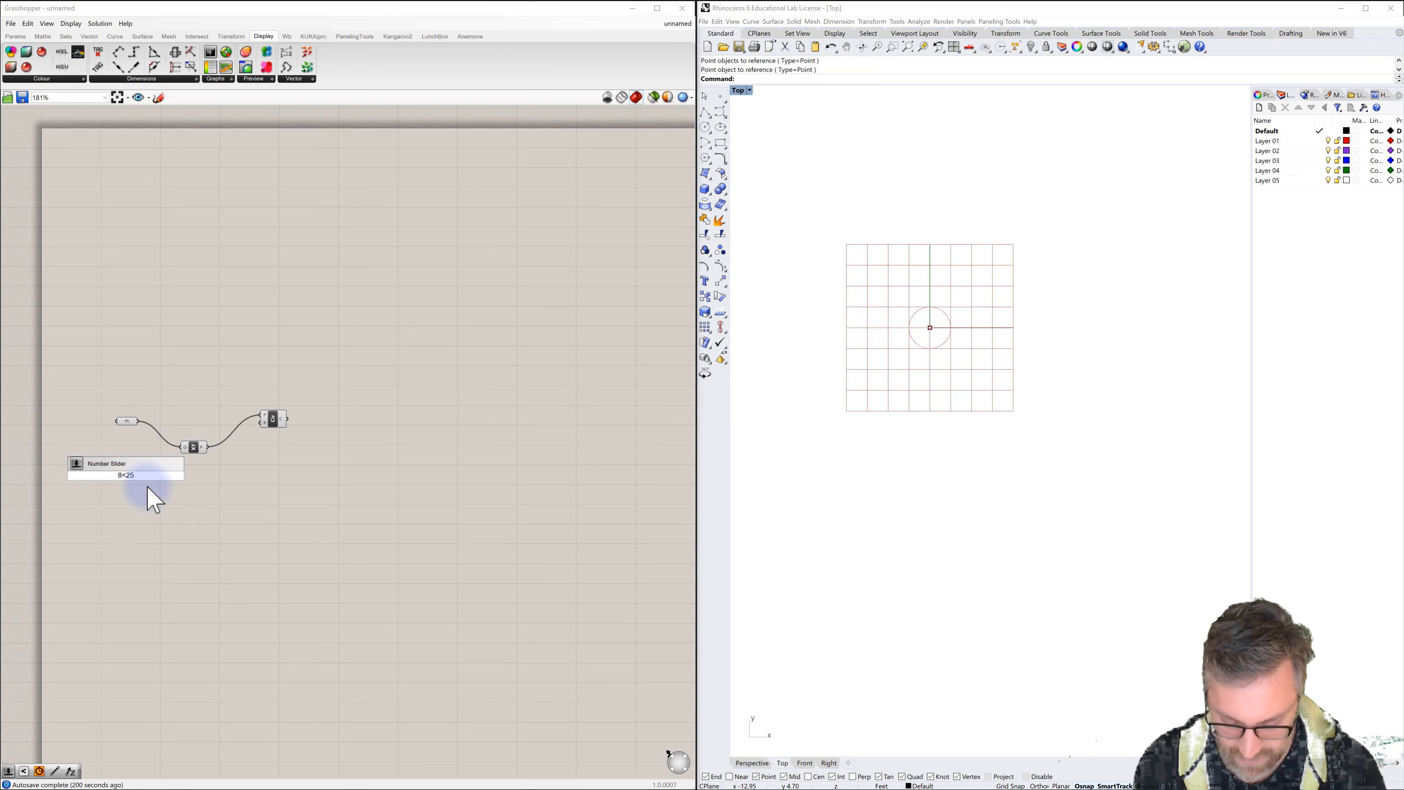
key("Return")
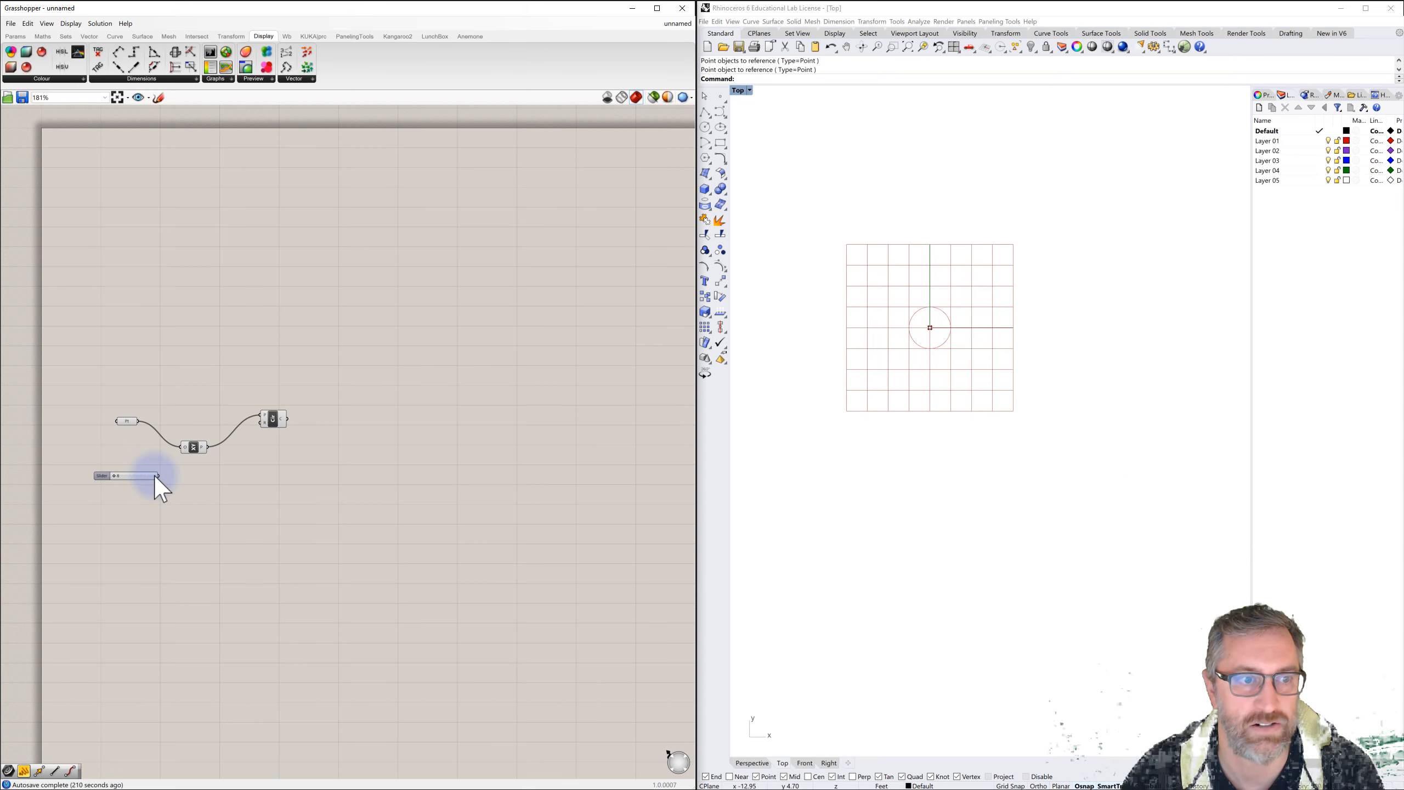
Step: Connect the slider to the Circle's radius input, align the Circle with the XY Plane, and set the radius to 8
left_click_drag(116, 476, 271, 456)
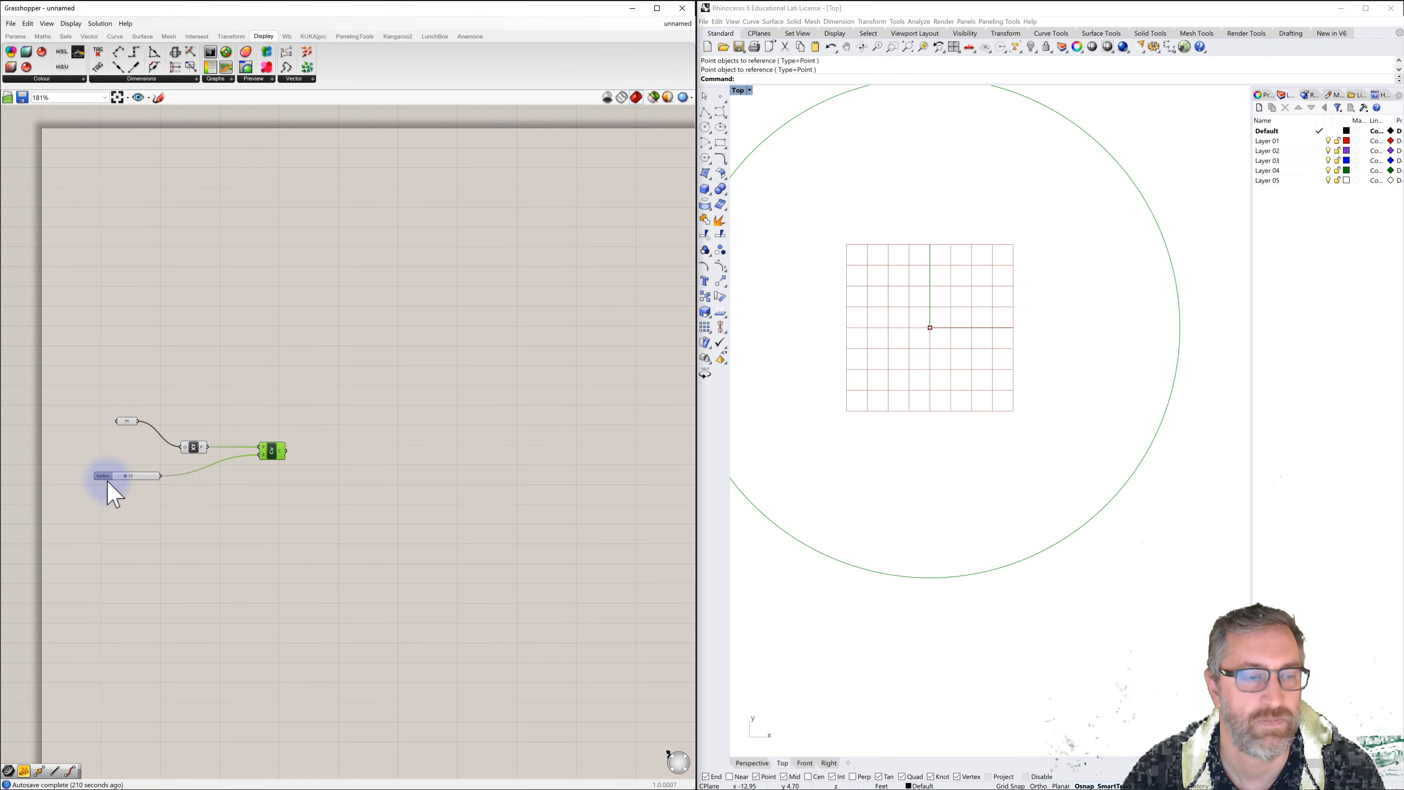
scroll(108, 481, "up", 2)
left_click_drag(134, 478, 117, 479)
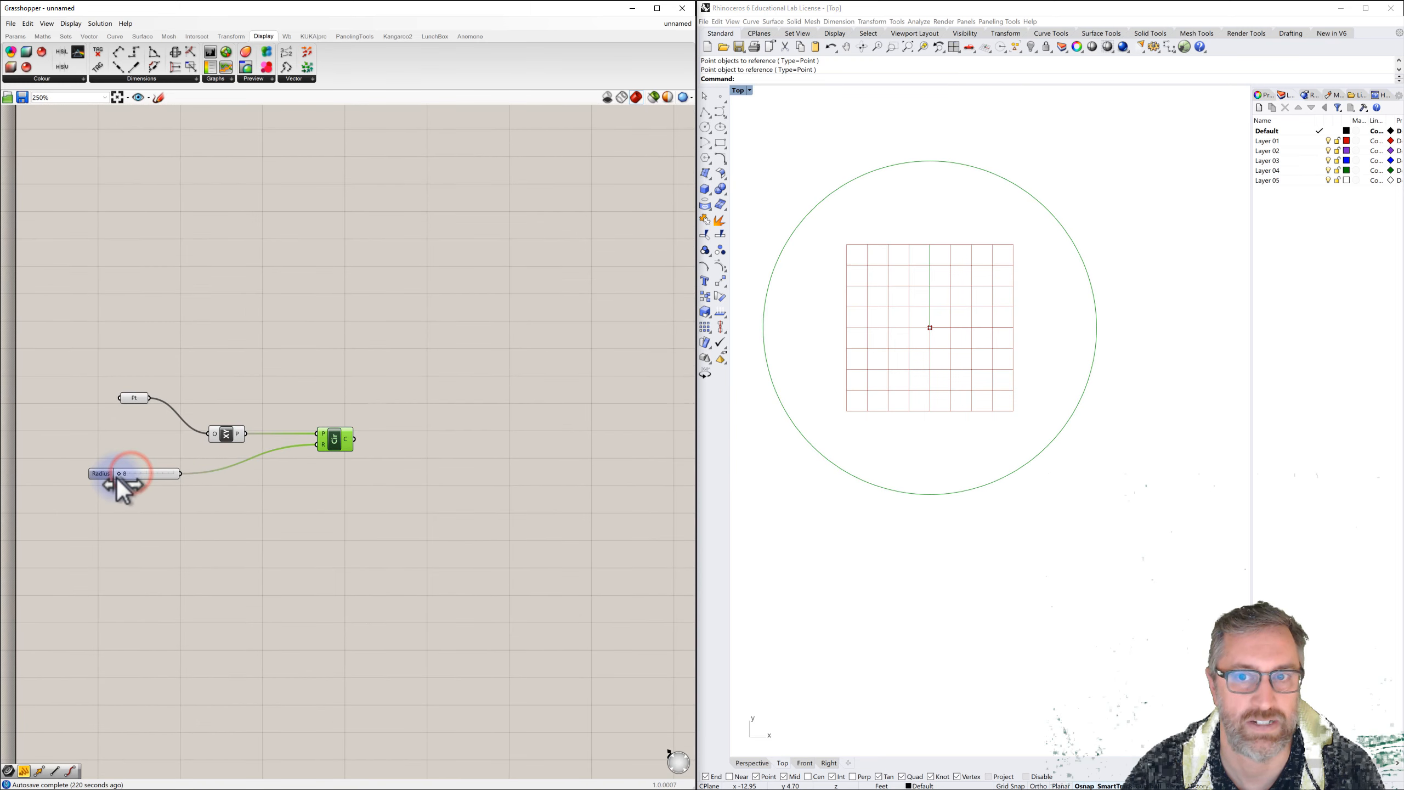
left_click(220, 487)
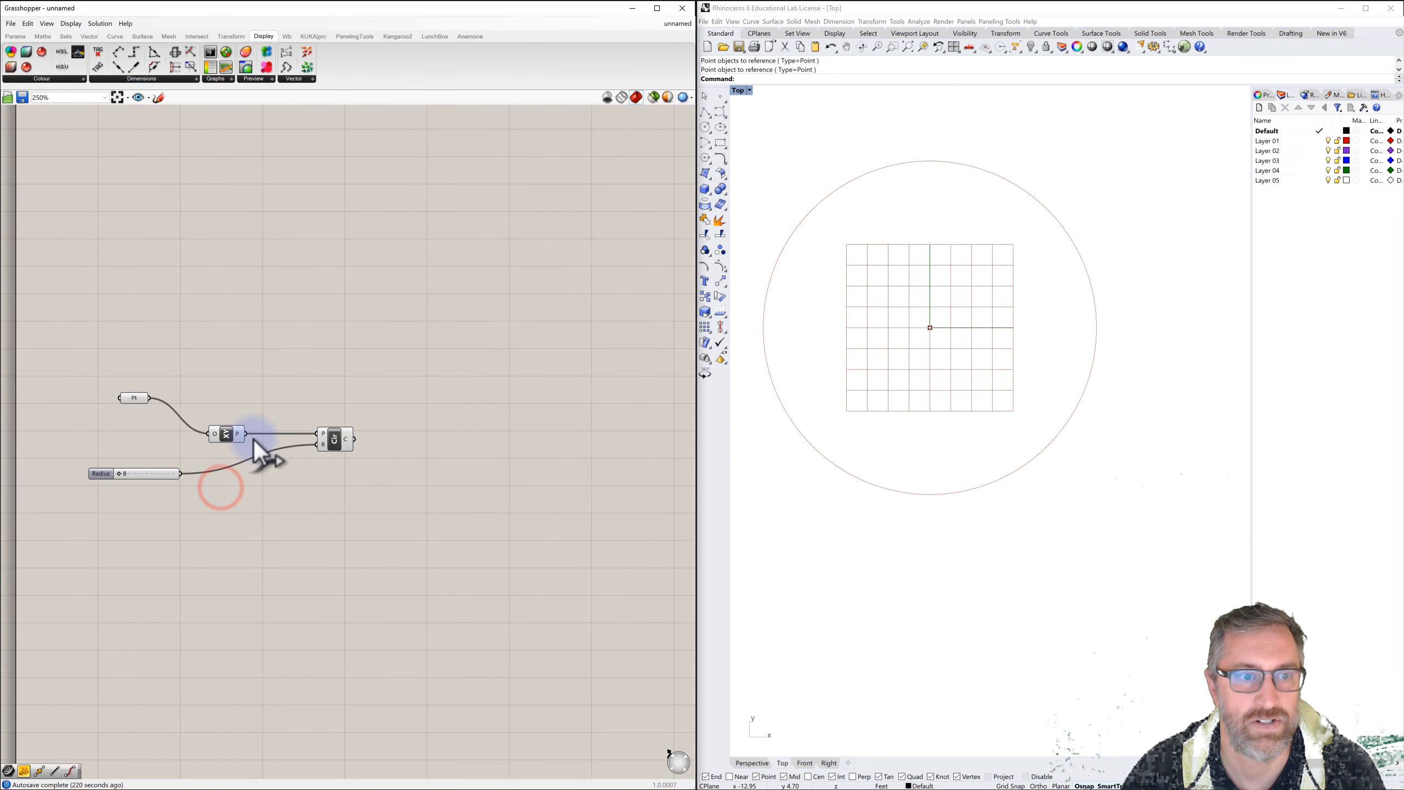
Step: Turn off the preview of the XY Plane component
right_click(226, 433)
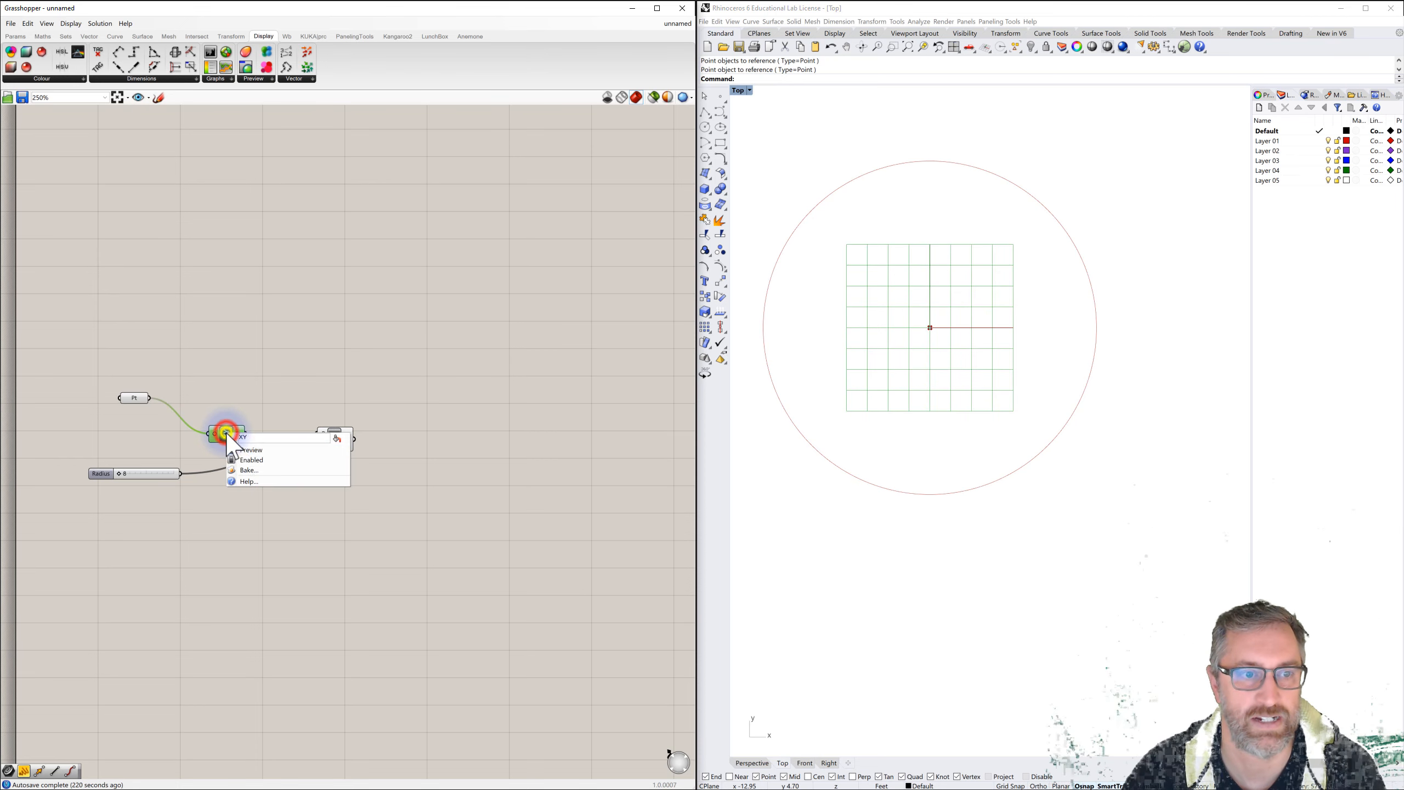
left_click(252, 450)
left_click(408, 484)
scroll(436, 478, "down", 3)
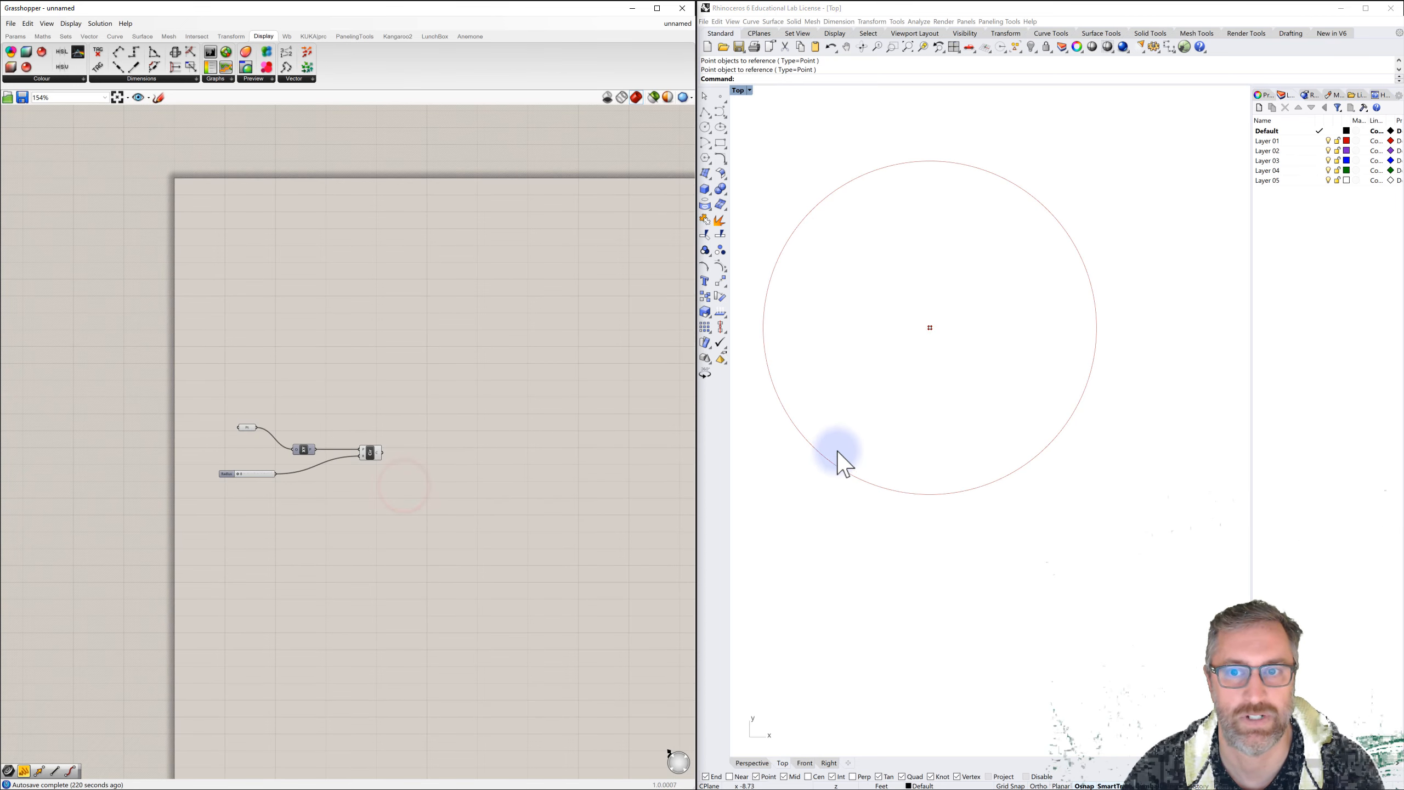
Step: Add a Move component to the canvas beyond the Circle component
scroll(840, 457, "down", 4)
right_click_drag(852, 442, 977, 422)
right_click_drag(539, 479, 470, 461)
right_click(403, 424)
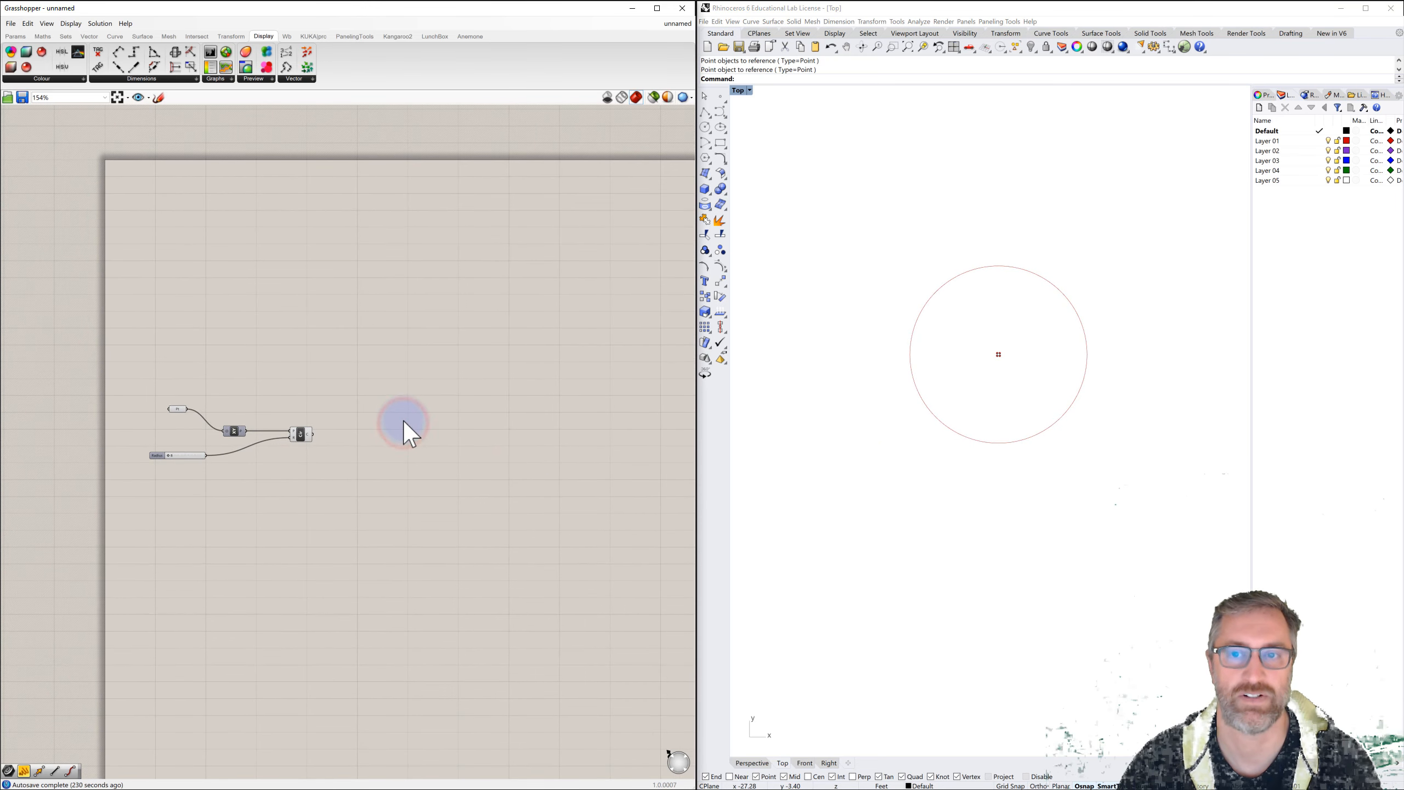
left_click(360, 431)
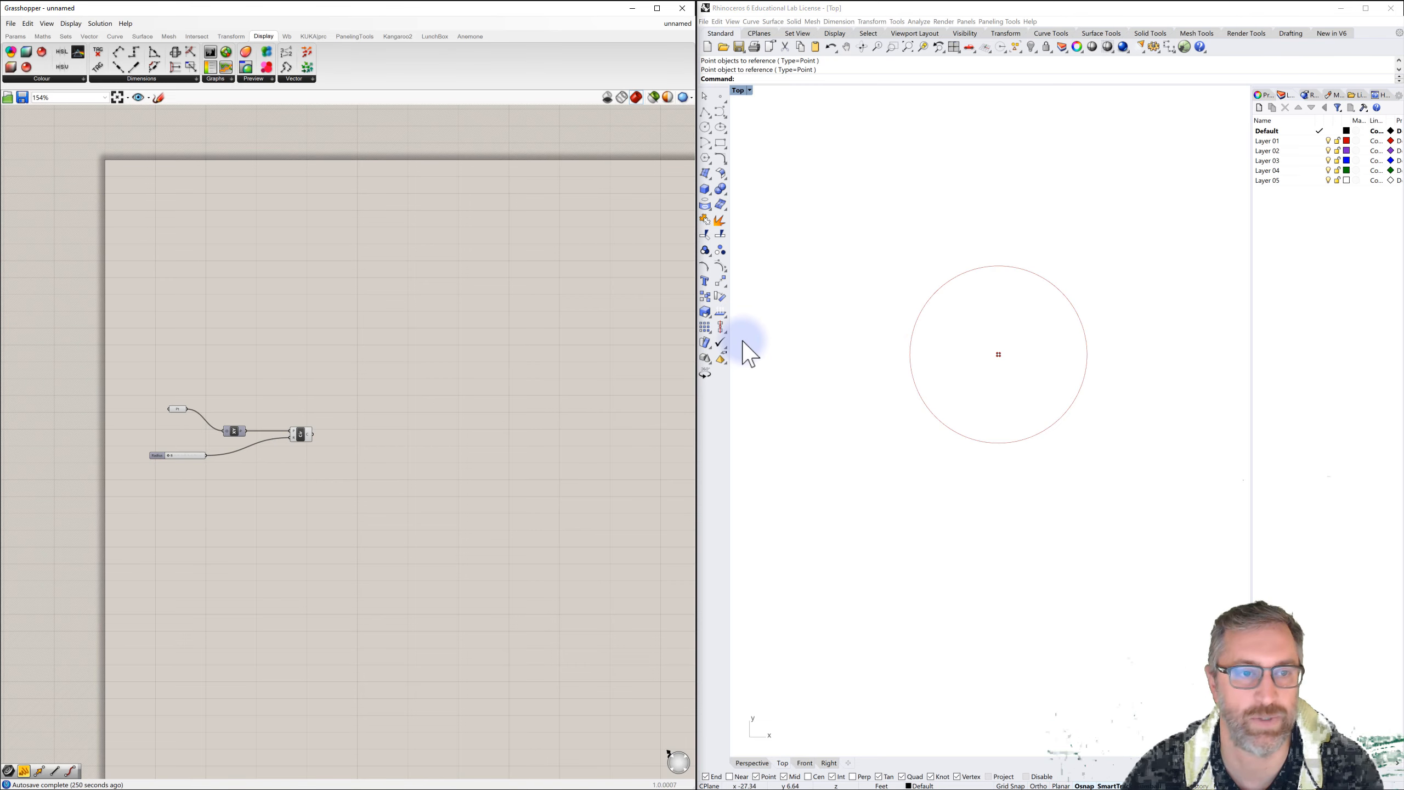
double_click(362, 422)
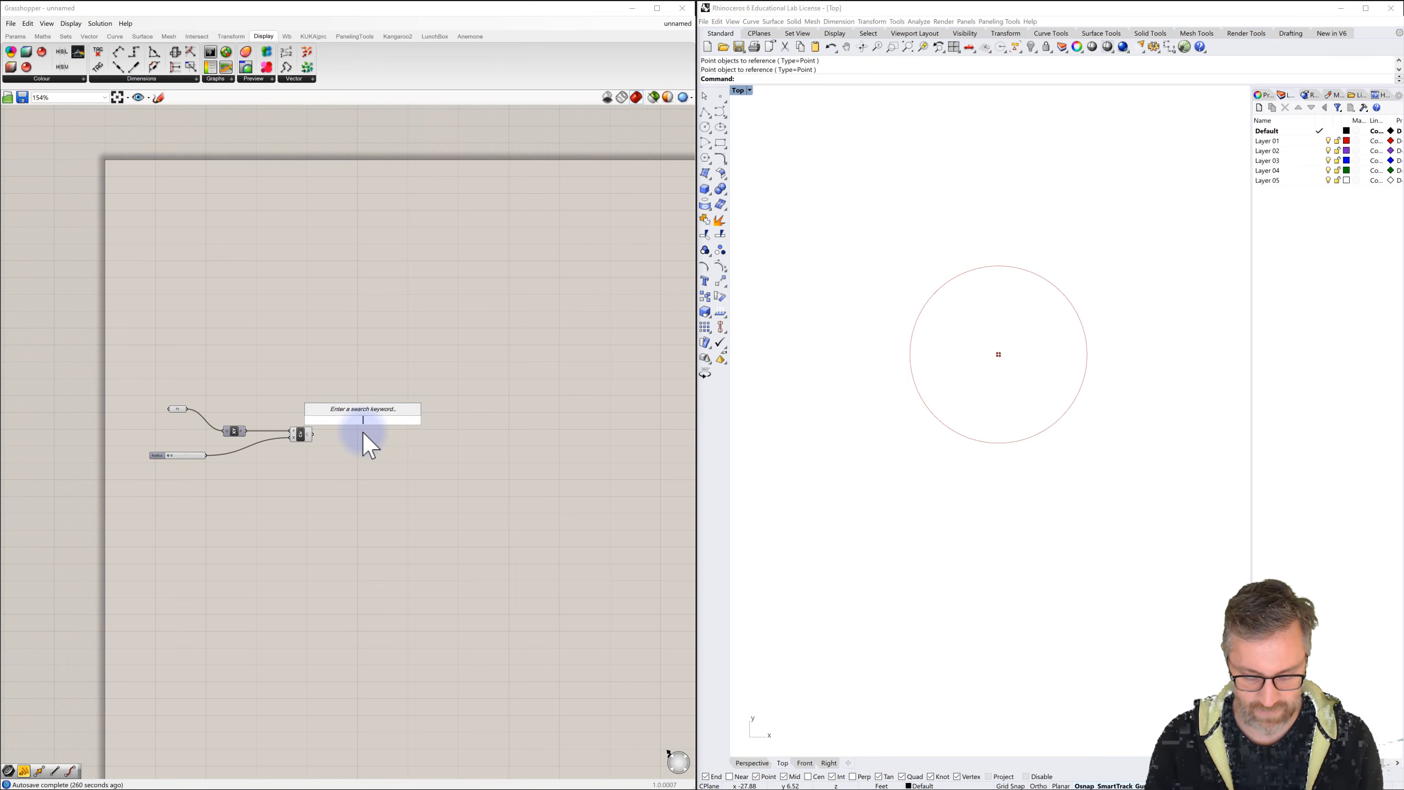
type("move")
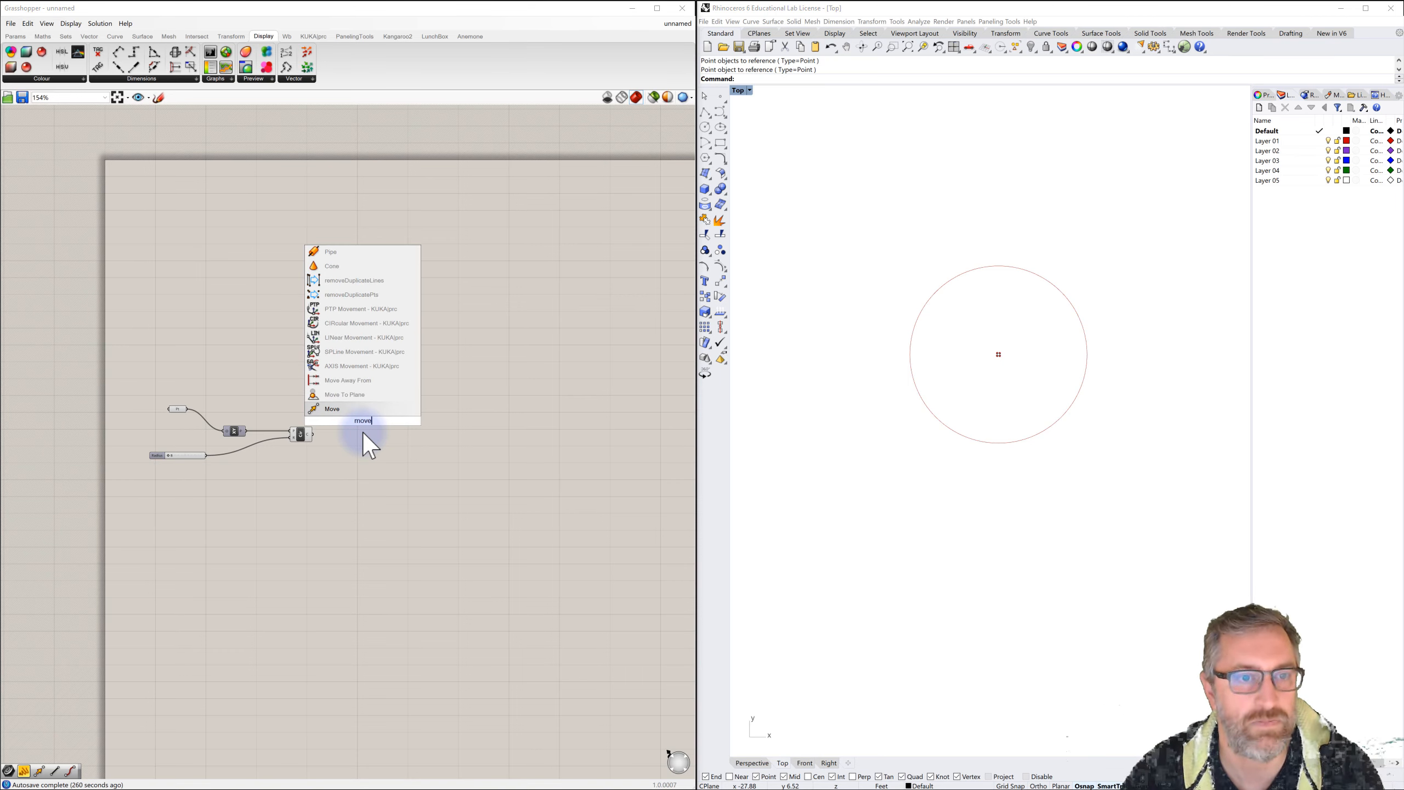
left_click(333, 410)
left_click_drag(371, 424, 364, 427)
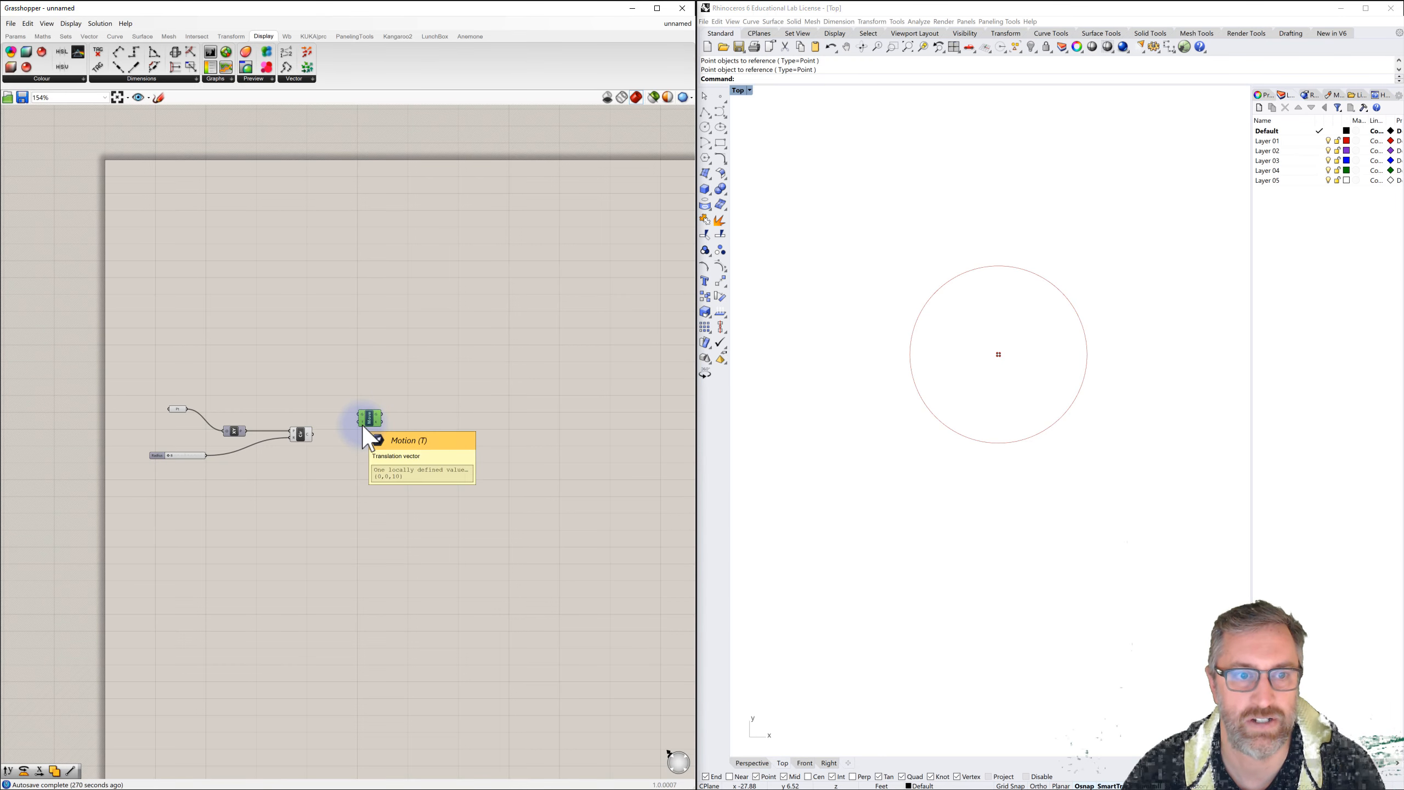
left_click(319, 397)
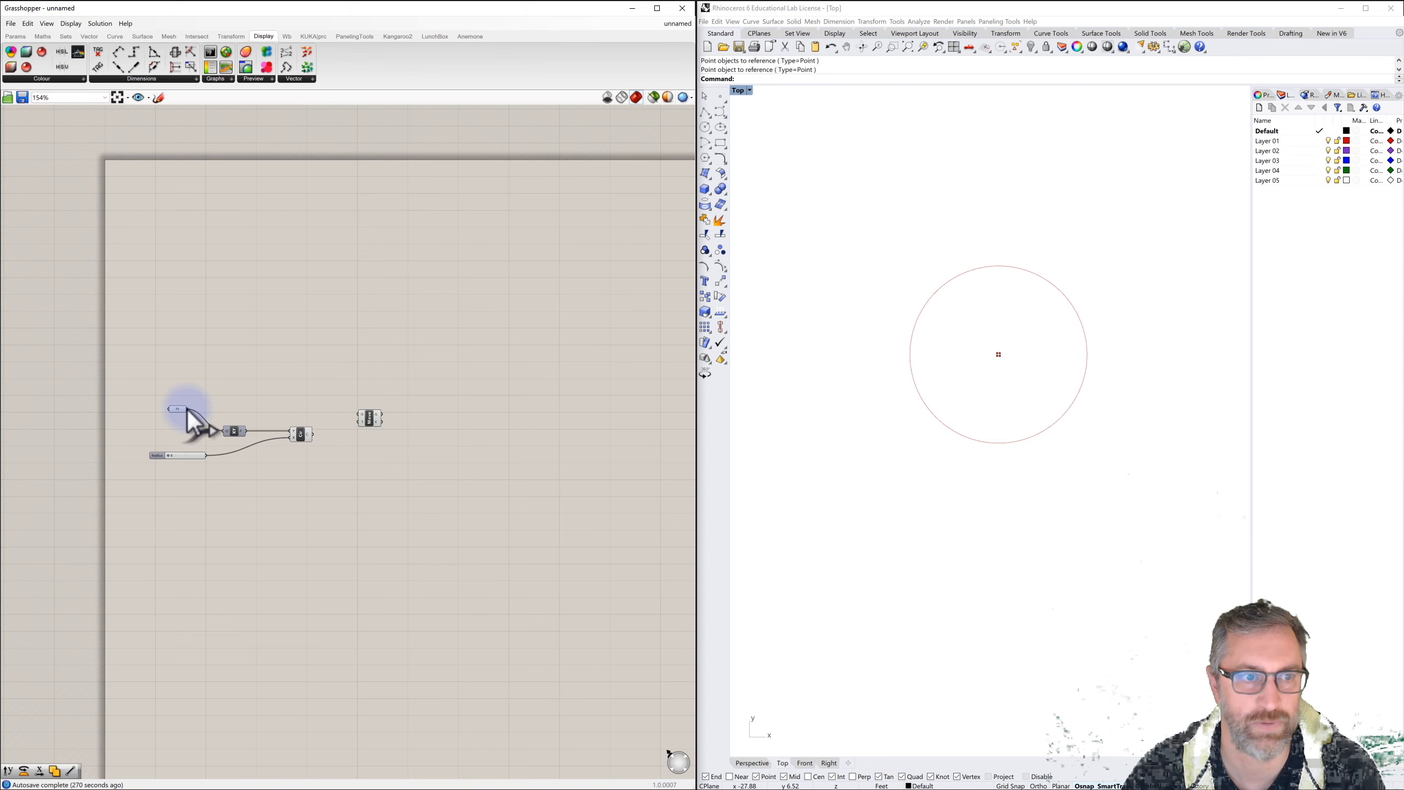
Step: Feed the referenced point into the Move component's geometry input and shift Move slightly upward
left_click_drag(187, 409, 360, 415)
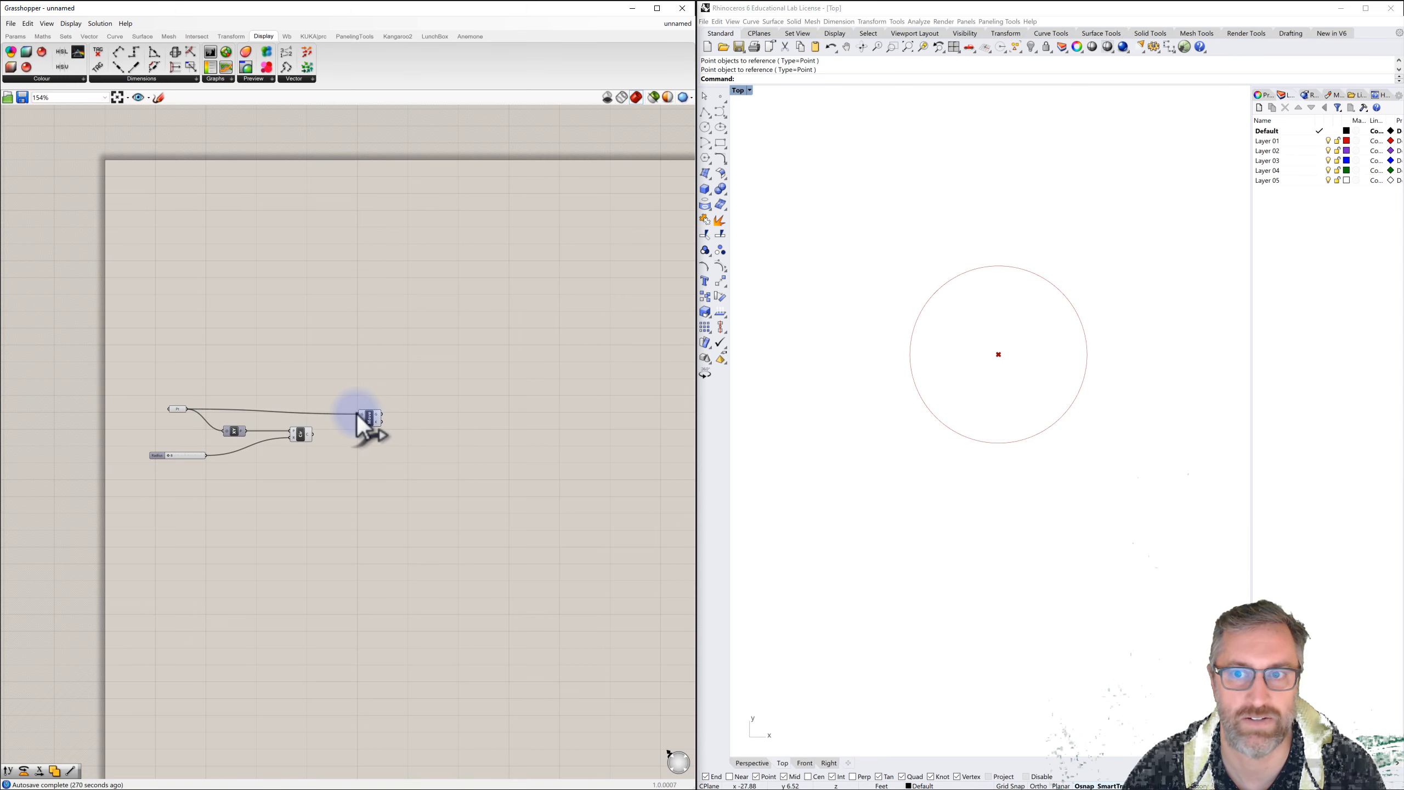
left_click(368, 416)
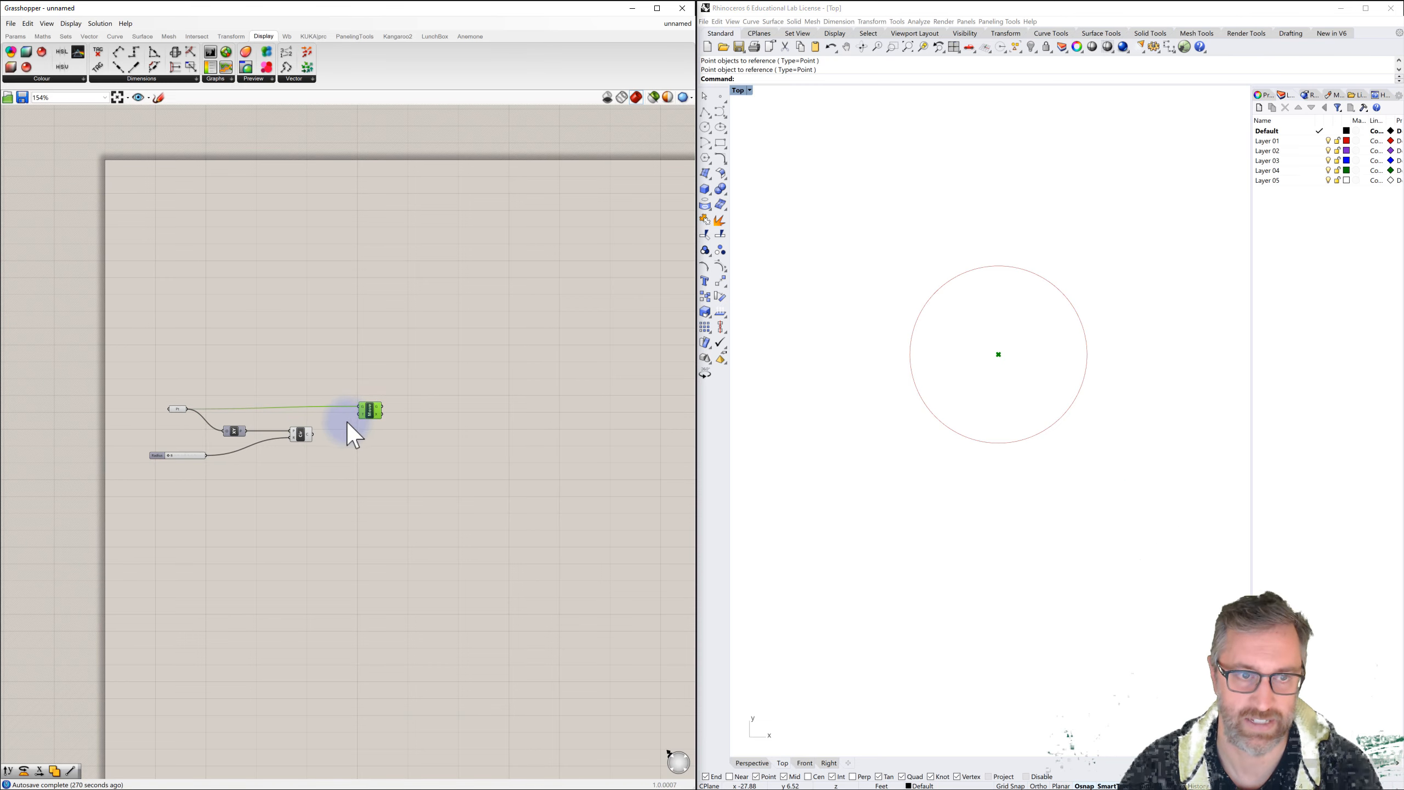
left_click(374, 406)
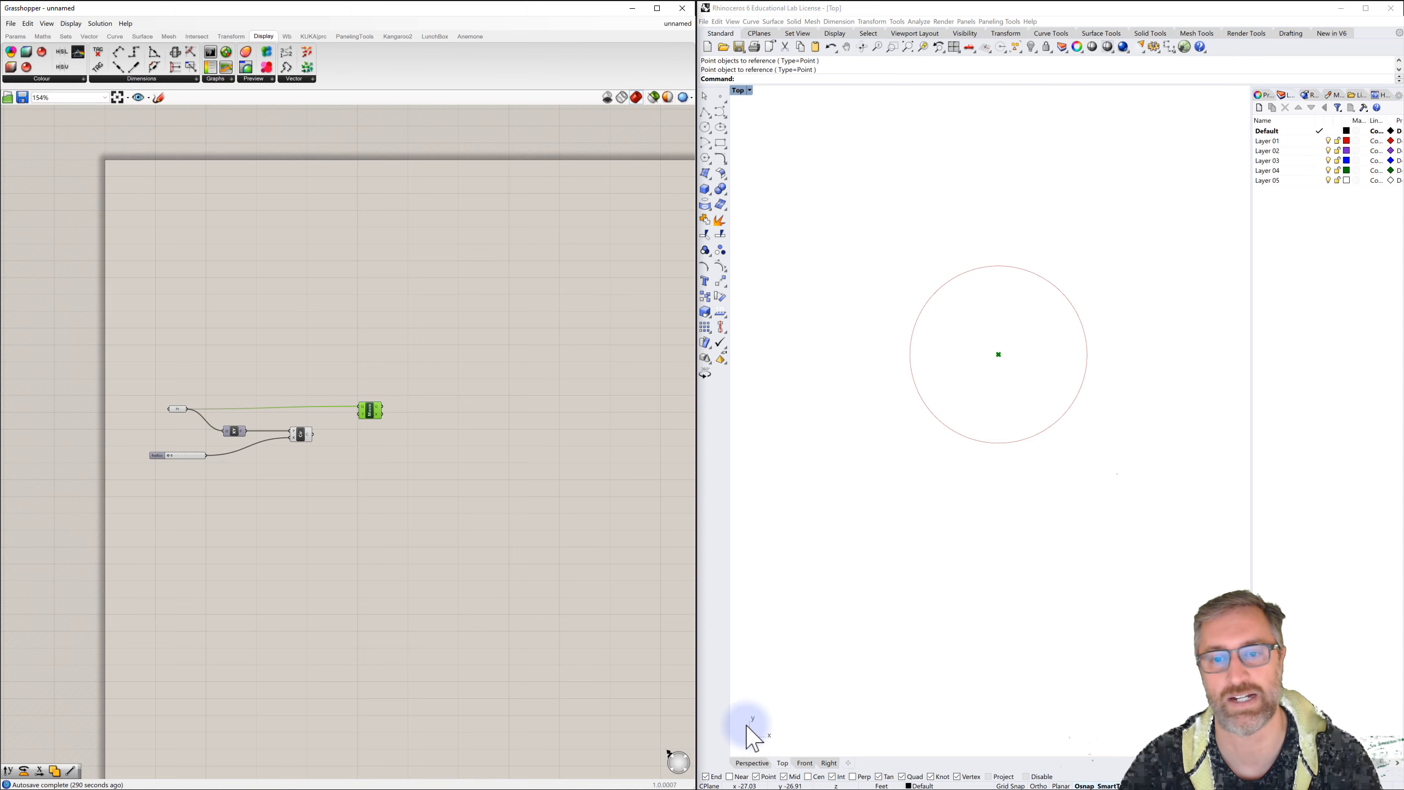
Step: Add a Unit Y vector below the Move component and connect the radius slider to its factor input
double_click(353, 447)
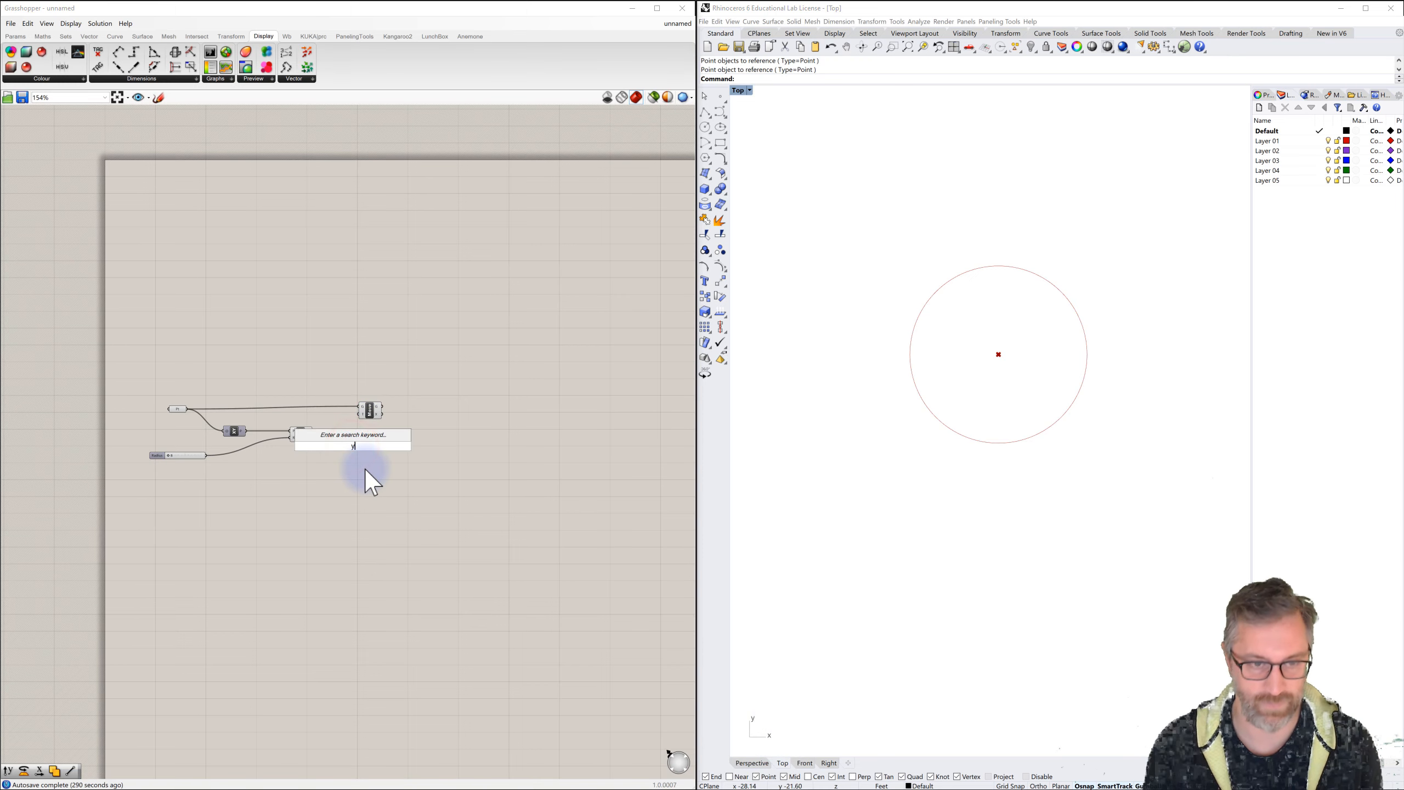
type("y")
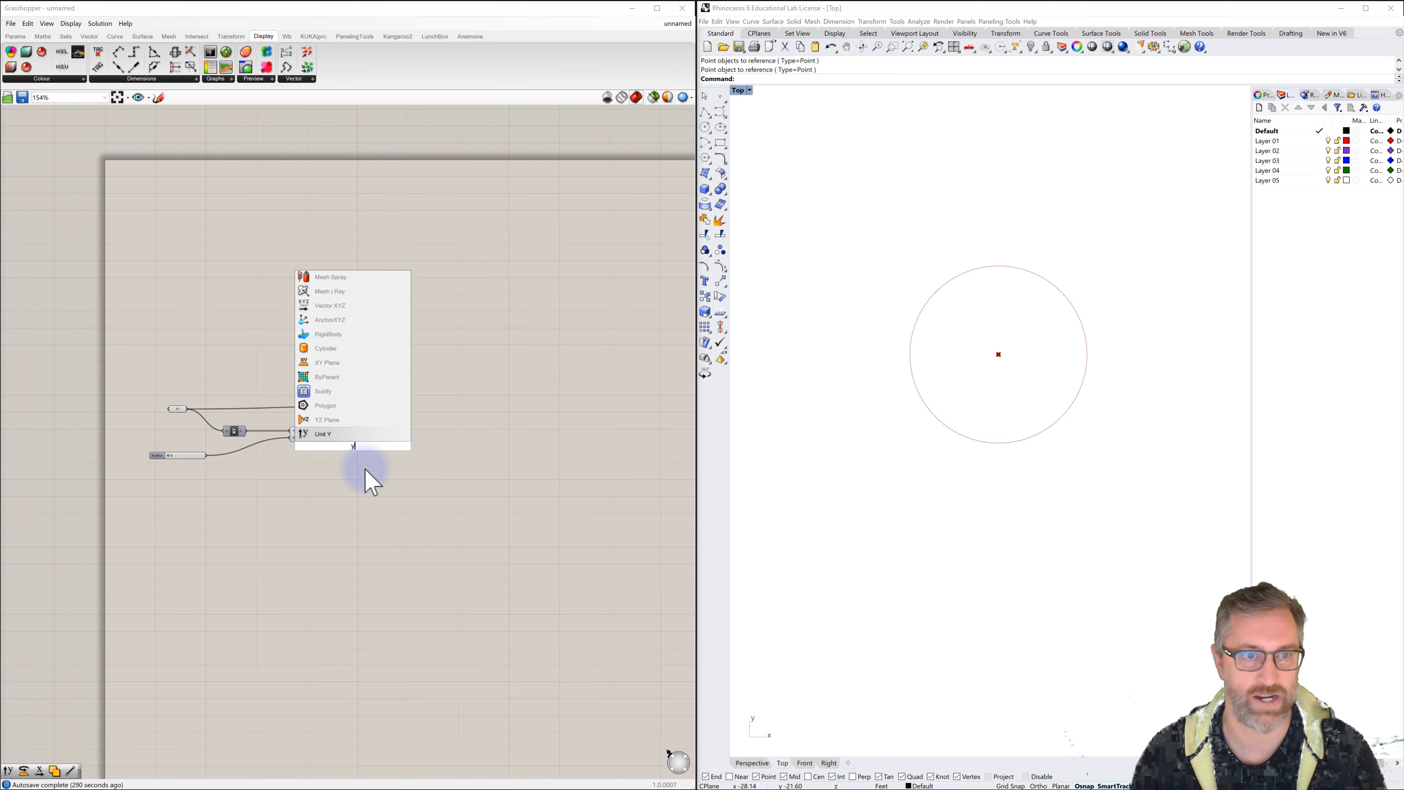
left_click(324, 434)
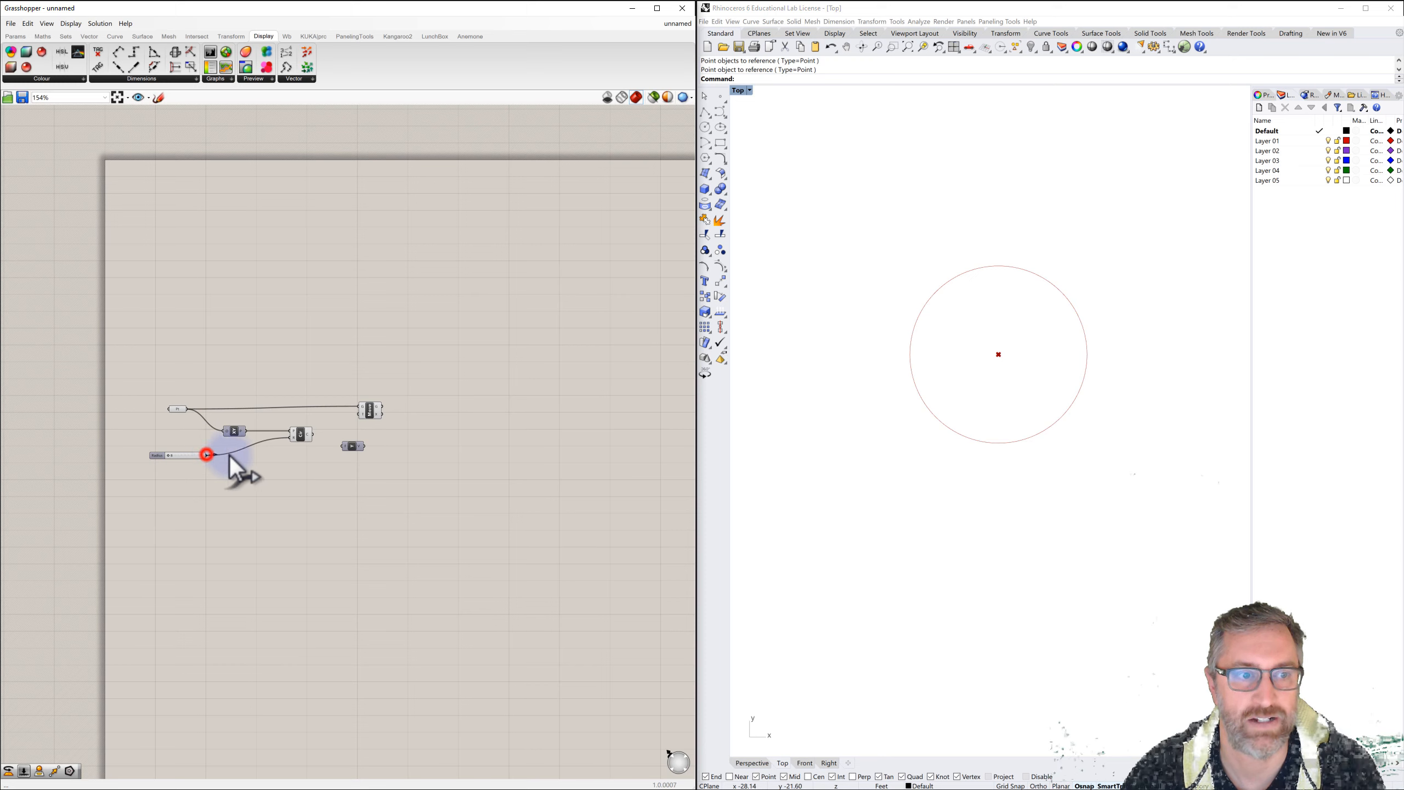
left_click_drag(207, 455, 343, 446)
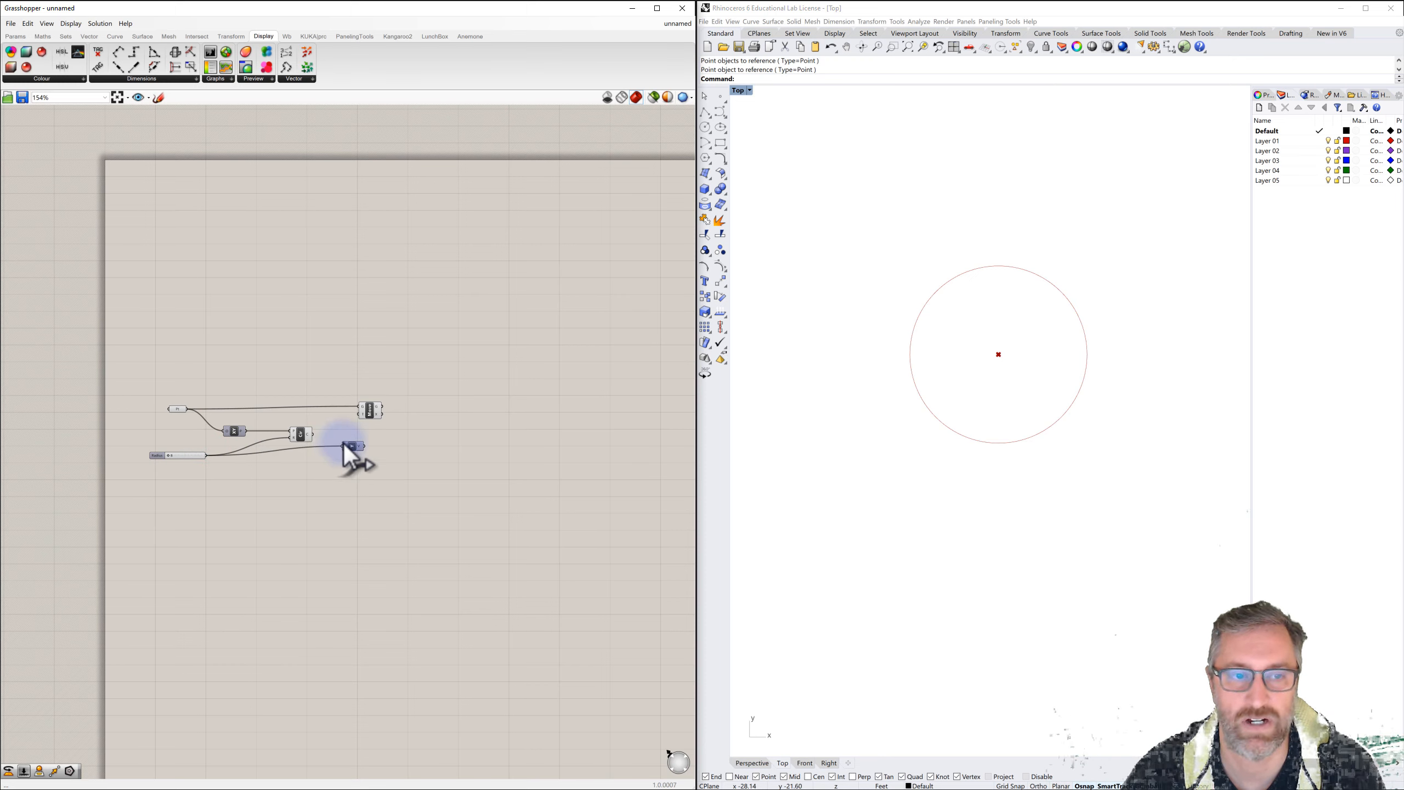
Step: Connect the Unit Y vector output to the Move component's motion input and shift Move slightly farther along the canvas
left_click(298, 432)
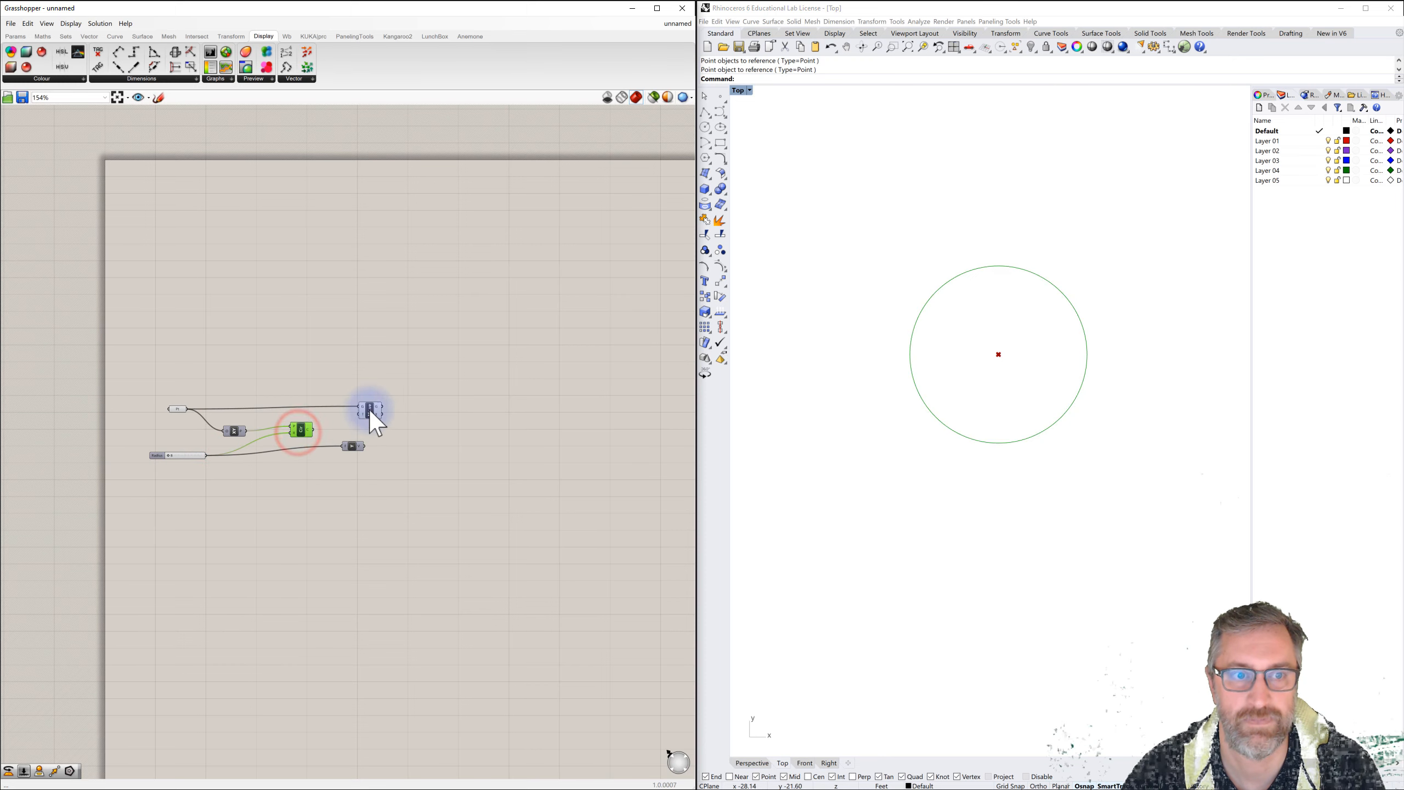
left_click(384, 412)
left_click_drag(363, 446, 401, 415)
left_click(417, 390)
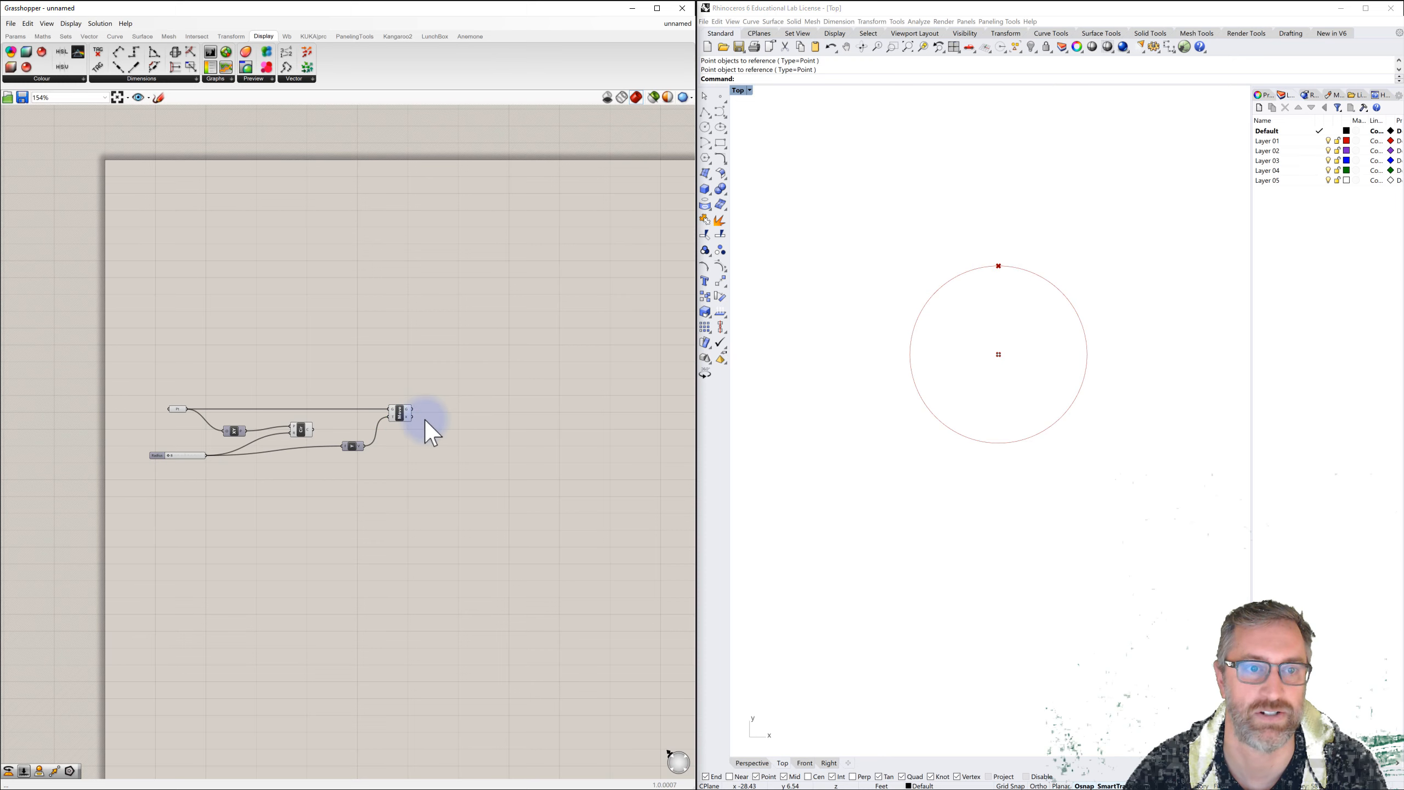
left_click(401, 414)
left_click(451, 403)
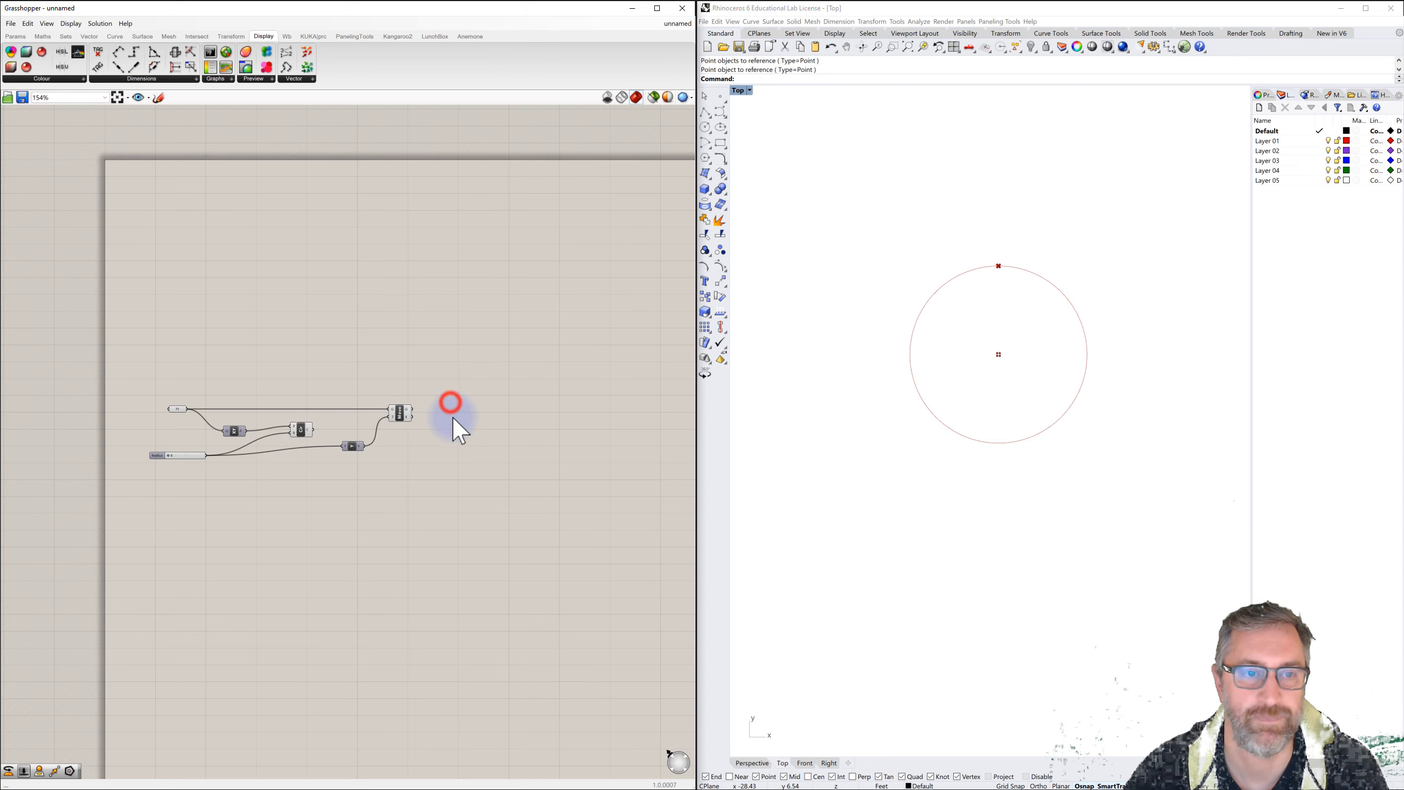
Step: Add a Line component beyond Move, with the referenced point as its start and the moved point as its end
double_click(469, 418)
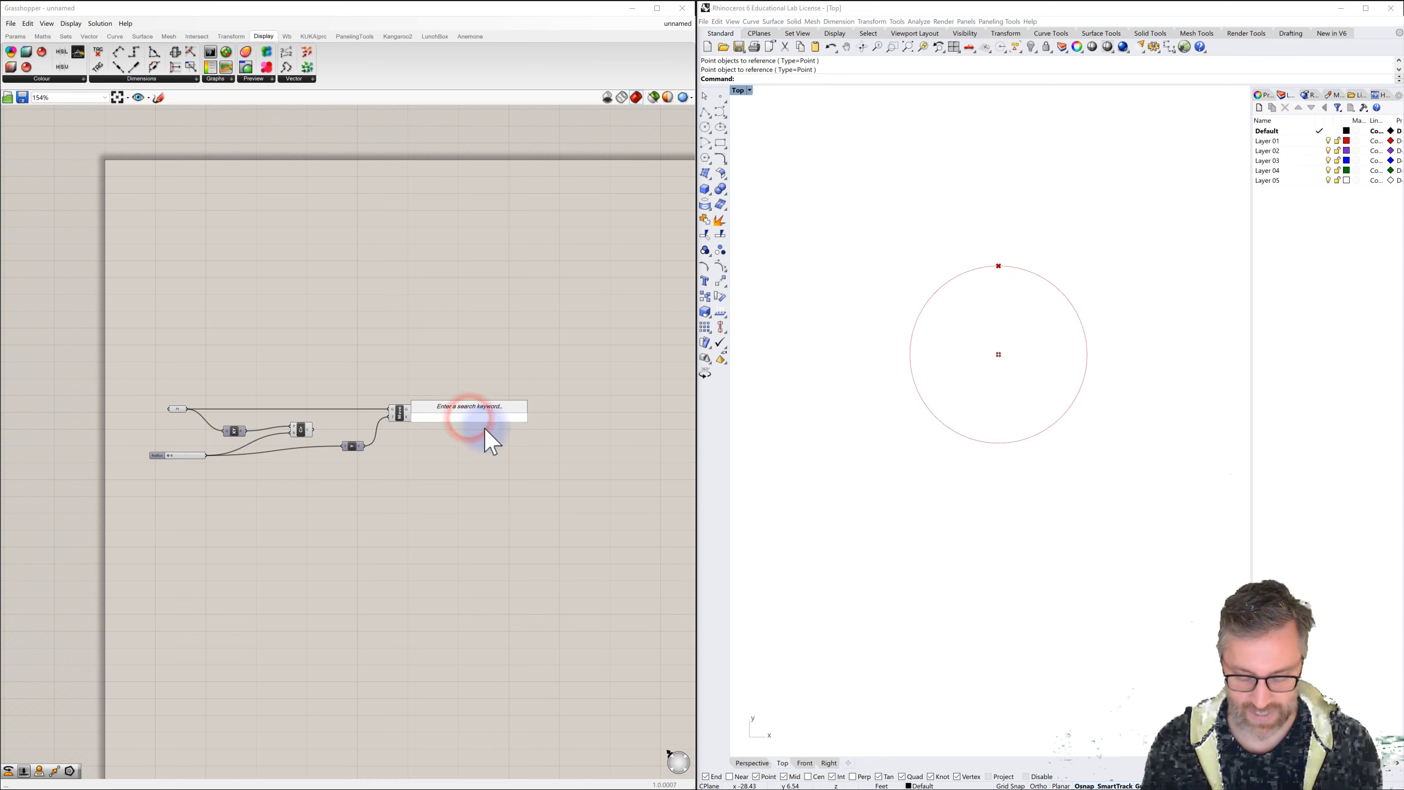
type("line")
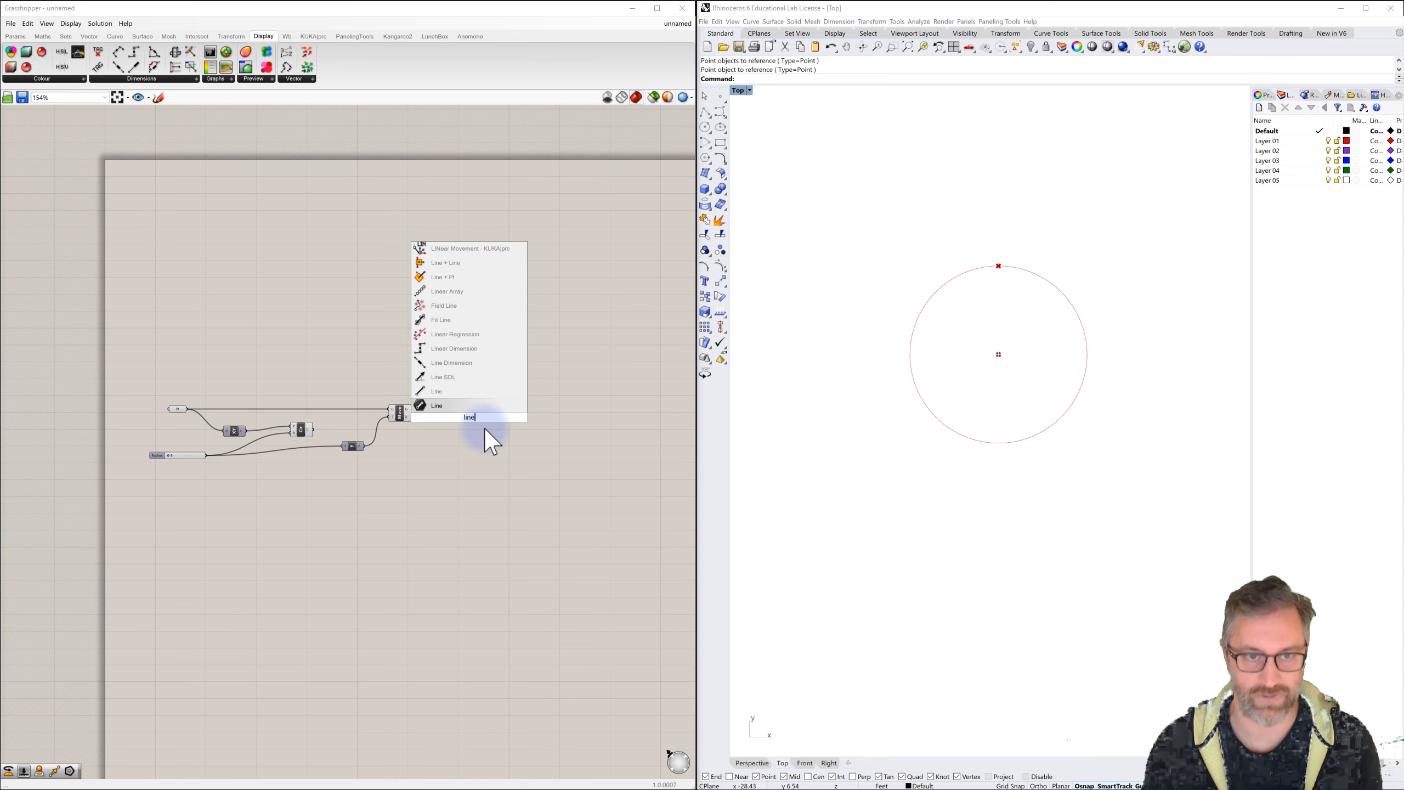
left_click(441, 392)
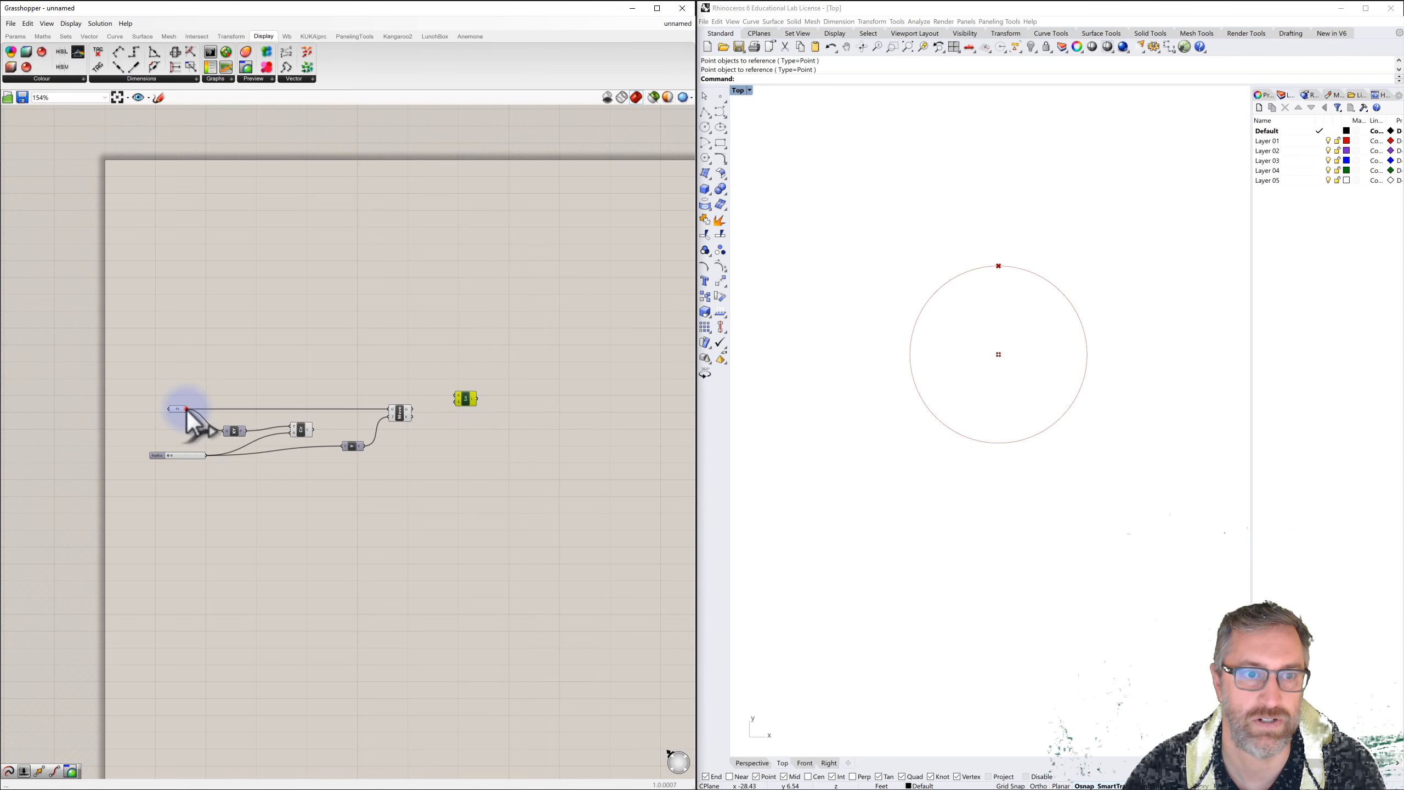
left_click_drag(187, 409, 459, 402)
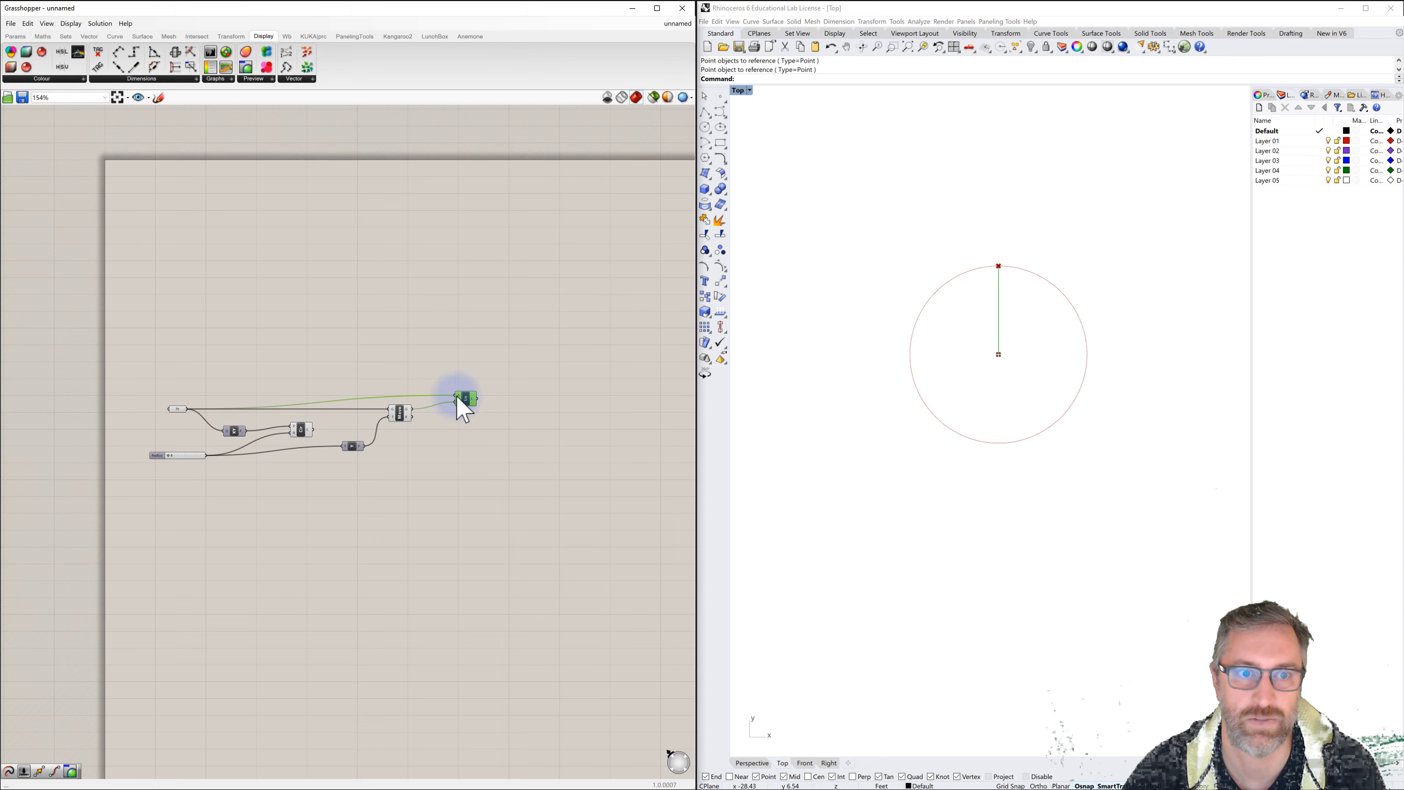
scroll(458, 397, "up", 4)
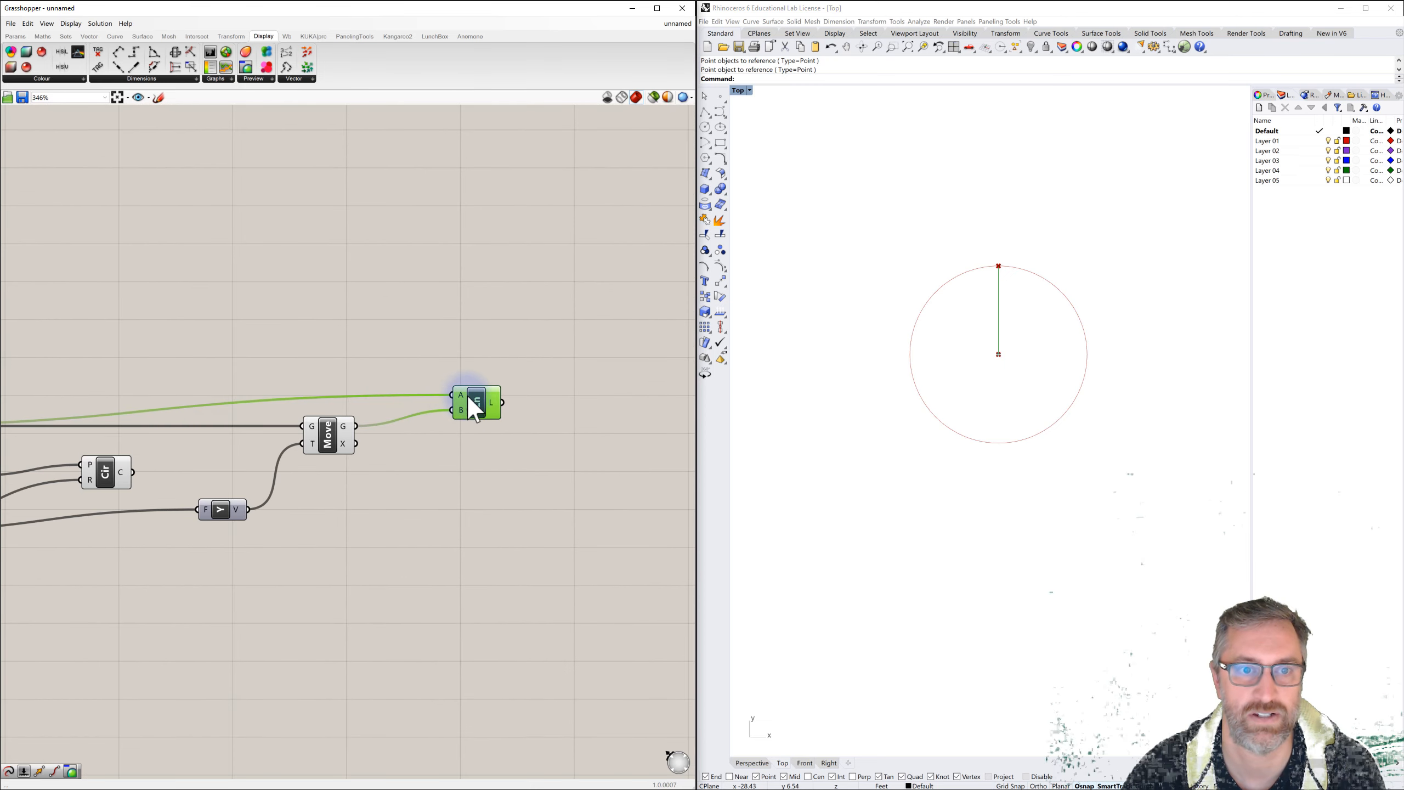
left_click_drag(465, 408, 456, 402)
left_click(477, 361)
scroll(500, 371, "down", 4)
right_click_drag(501, 371, 514, 360)
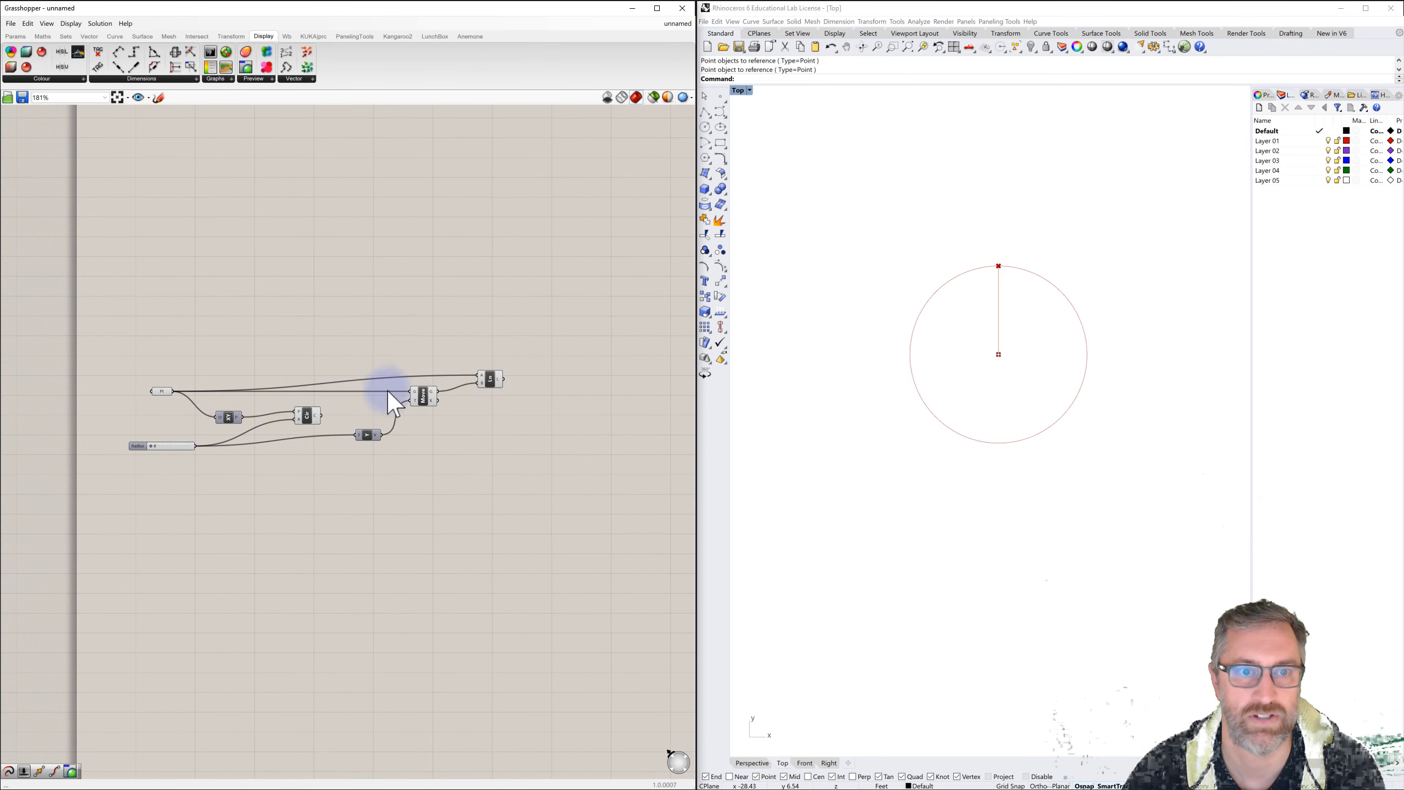
left_click(484, 387)
left_click(514, 405)
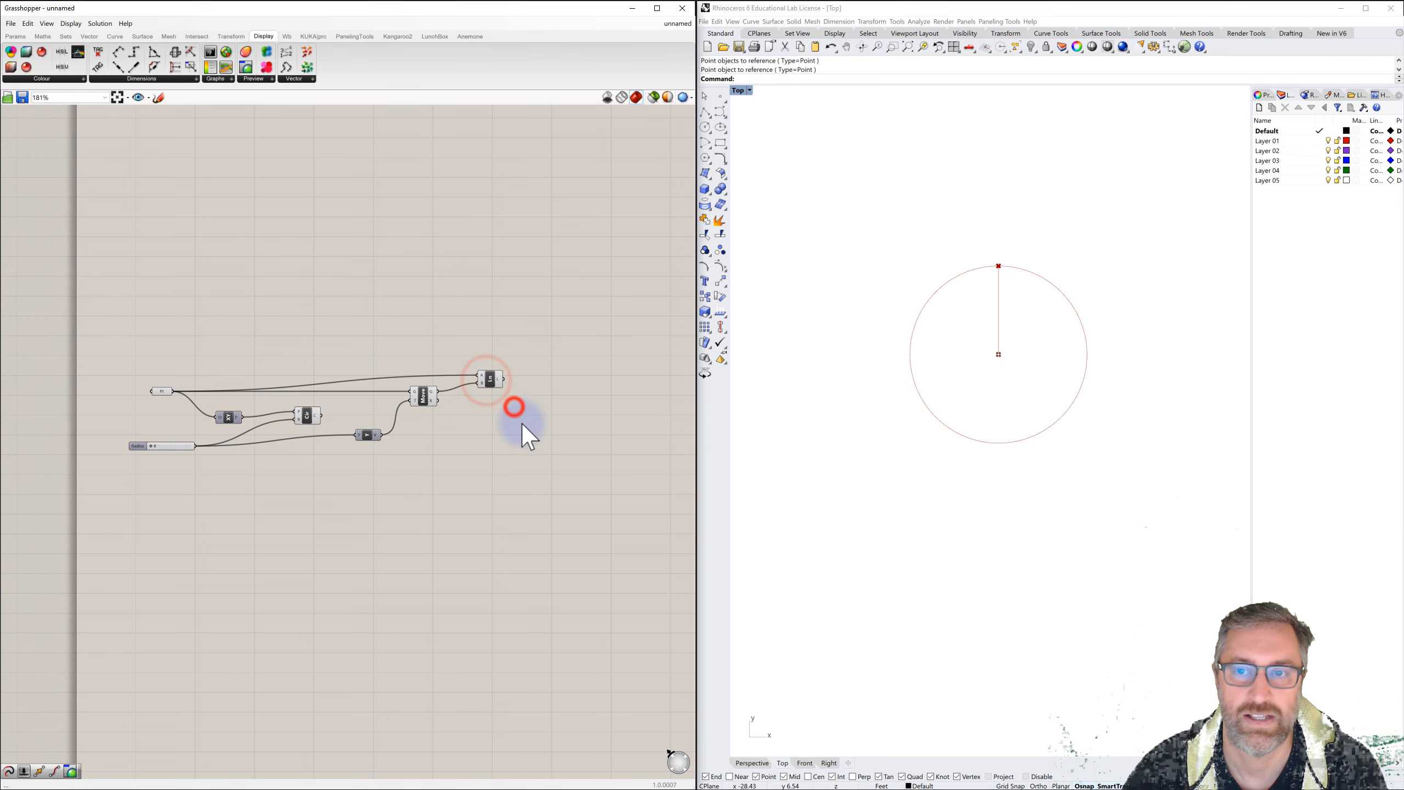
Step: Add a Rotate component, the one that rotates an object in a plane, beyond the Line component
scroll(523, 424, "down", 1)
right_click_drag(531, 424, 483, 421)
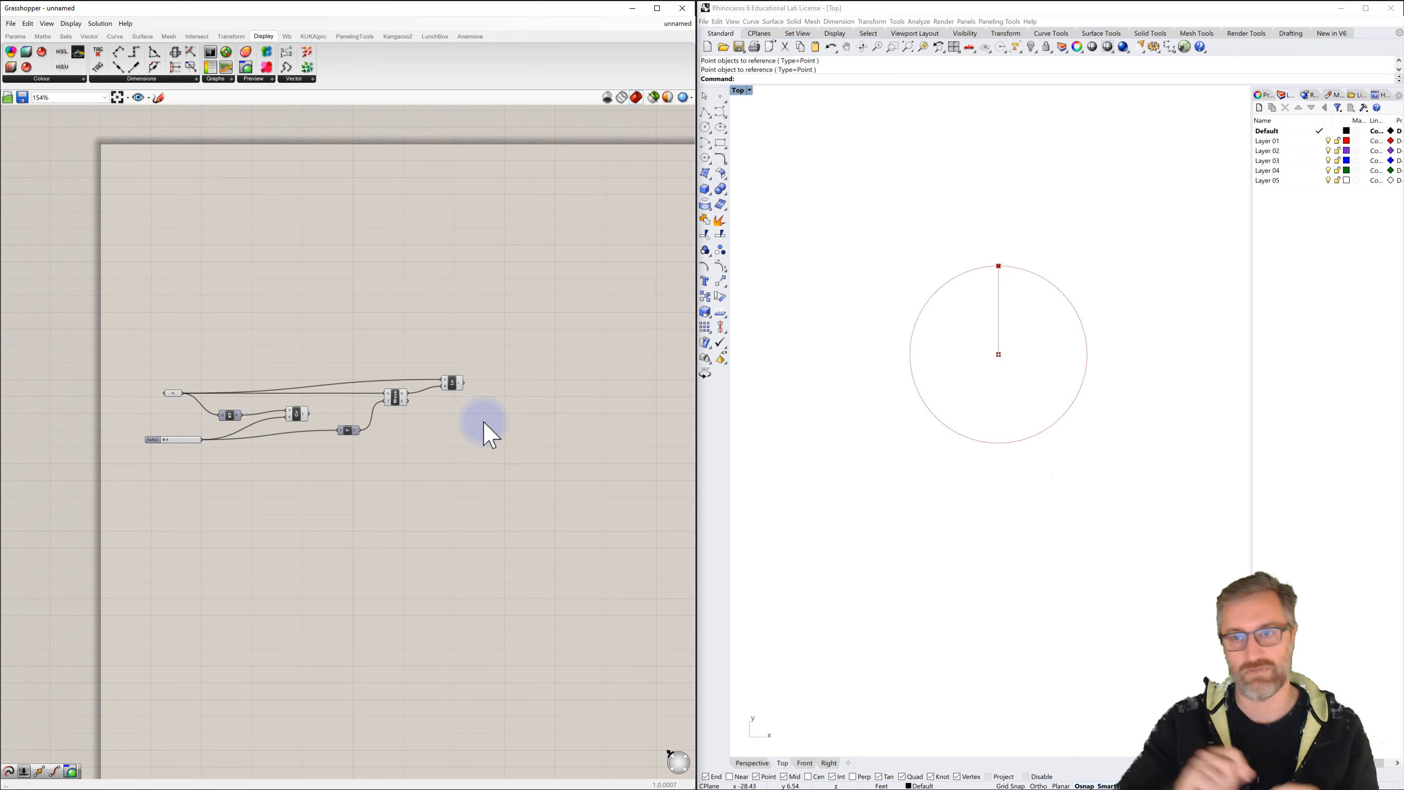
double_click(511, 398)
type("rotate")
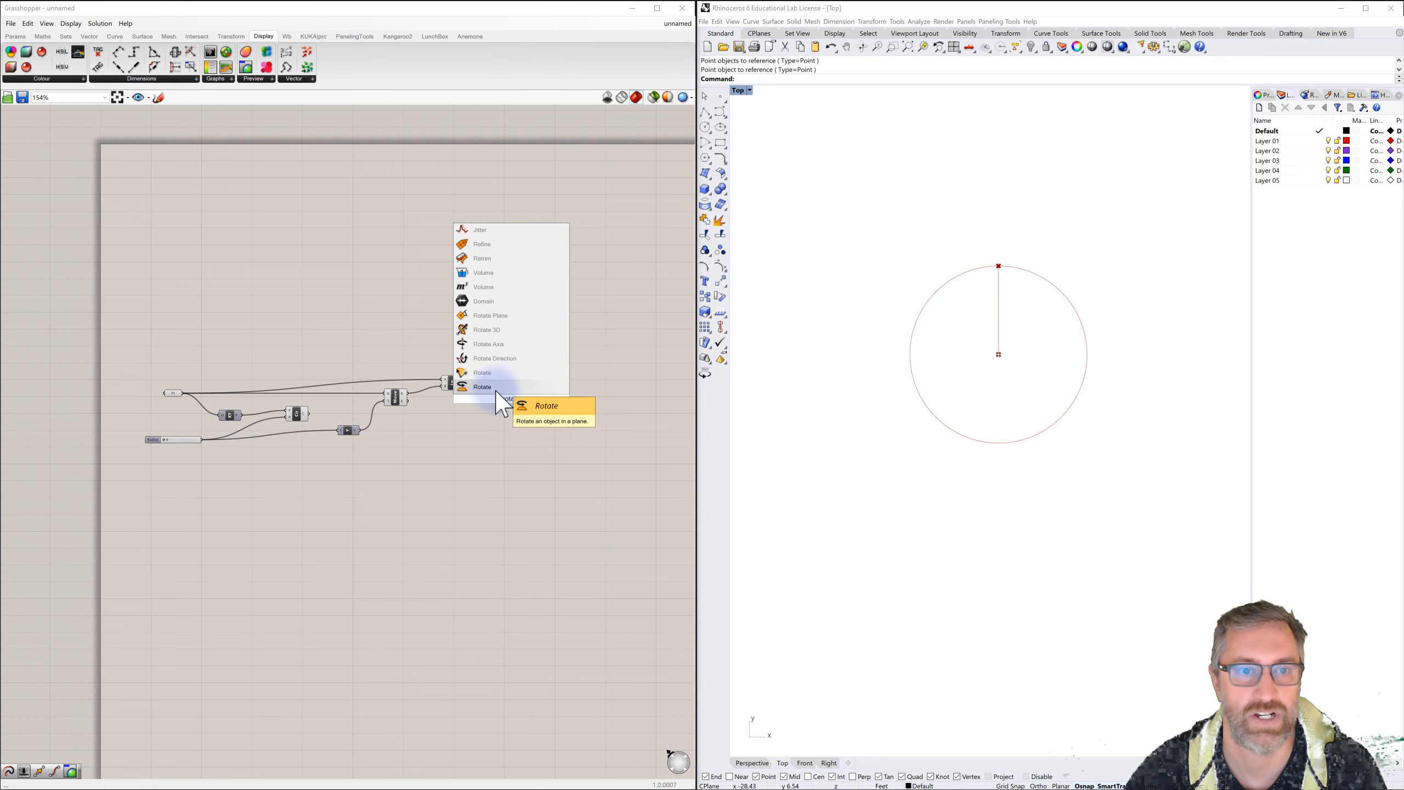
left_click(499, 388)
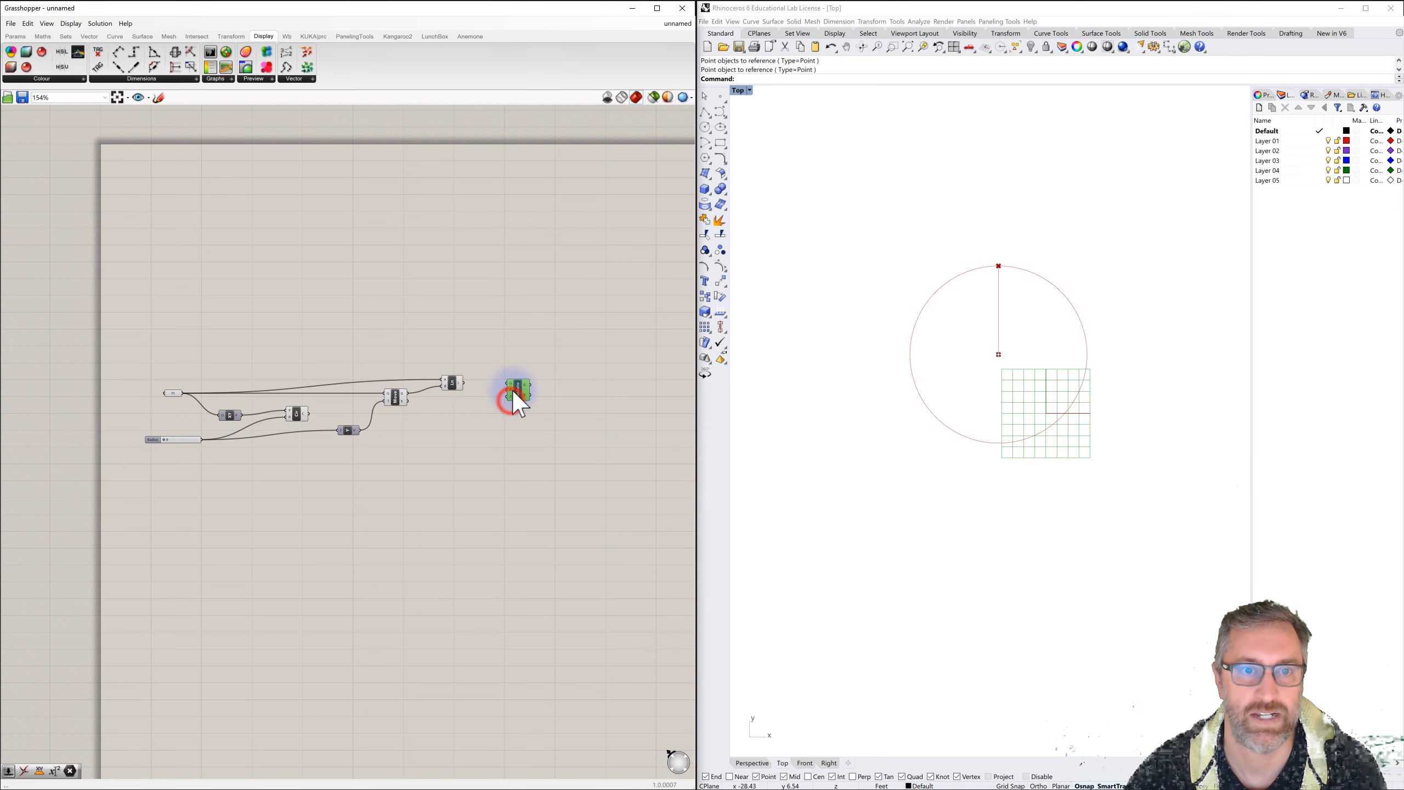
scroll(513, 392, "up", 2)
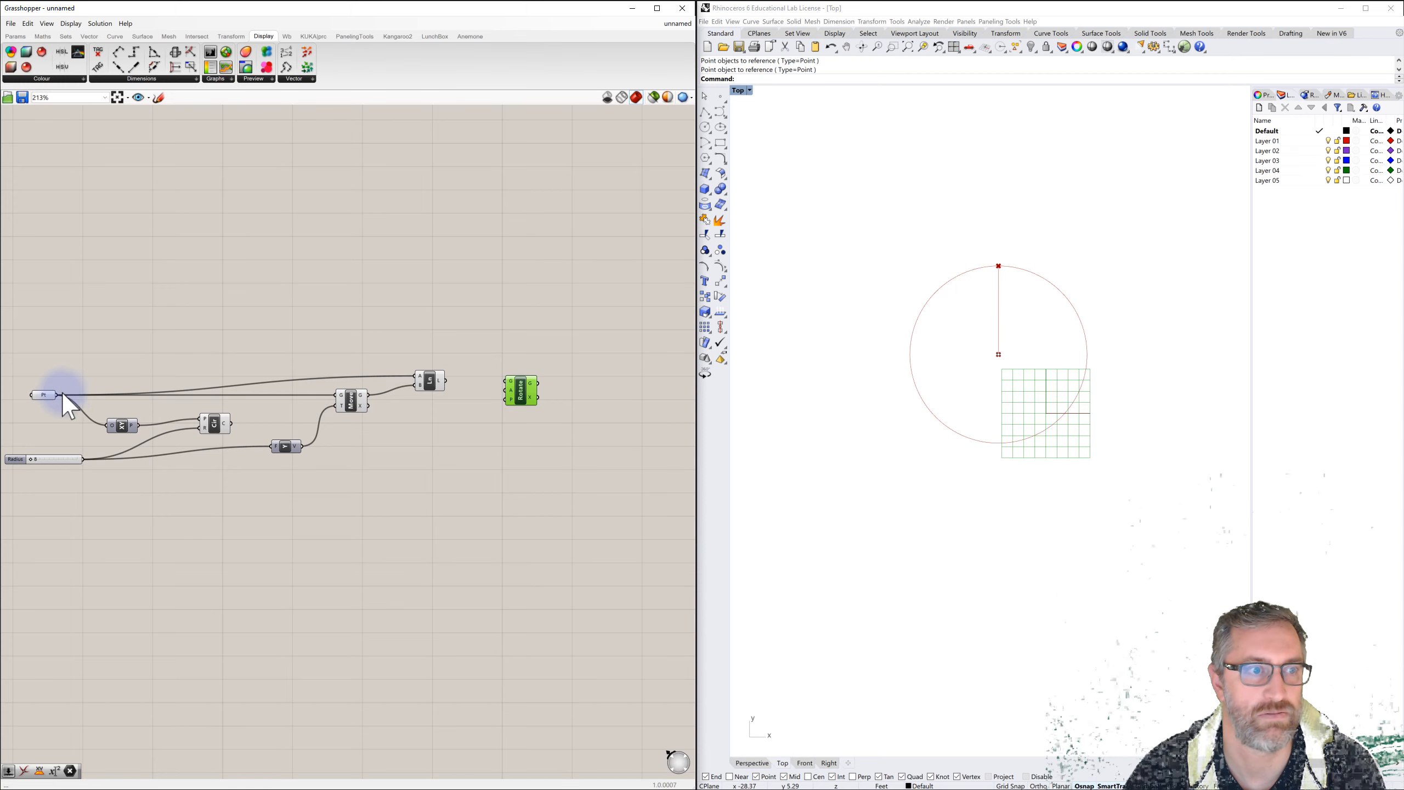
Step: Turn on the preview of the XY Plane component
left_click_drag(57, 395, 396, 342)
left_click(124, 428)
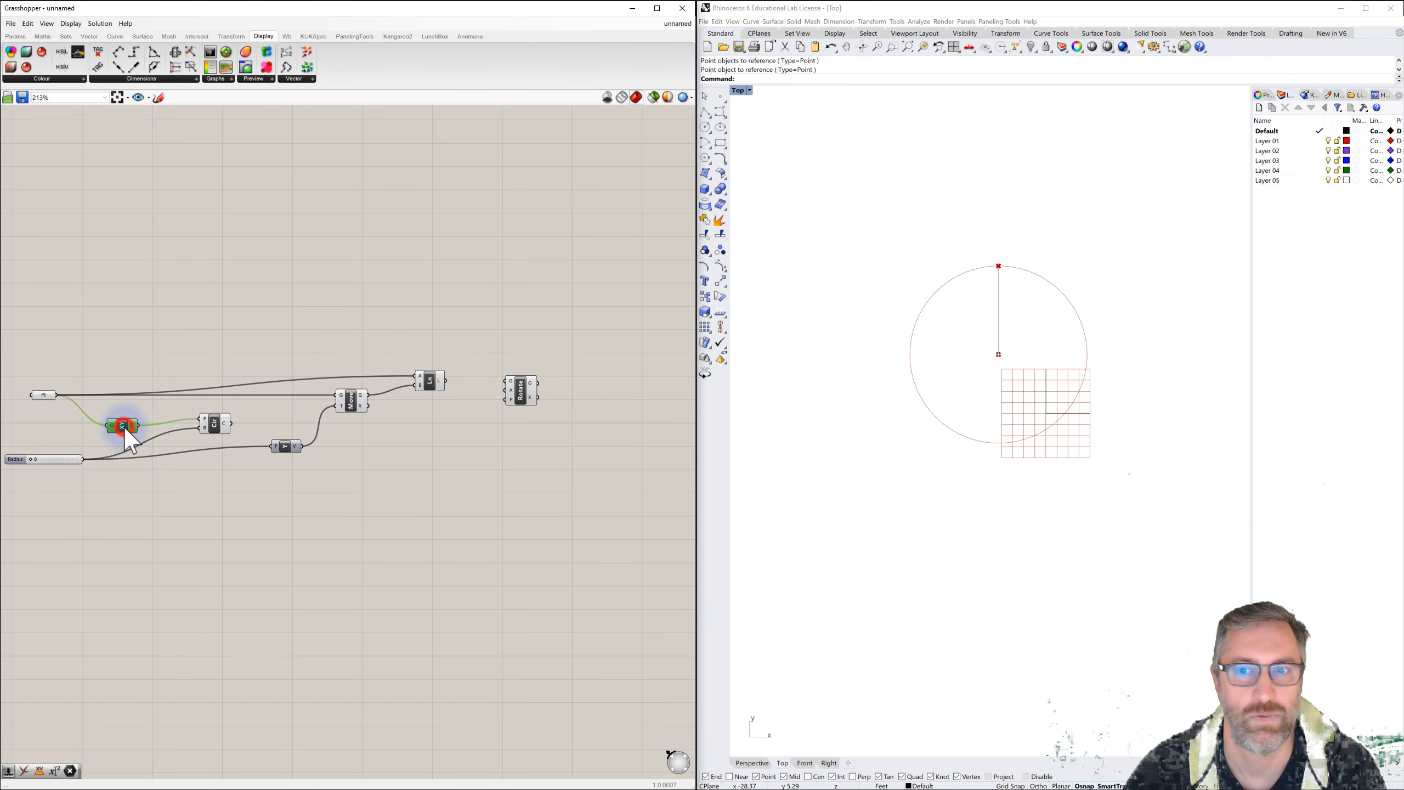
right_click(124, 427)
left_click(145, 445)
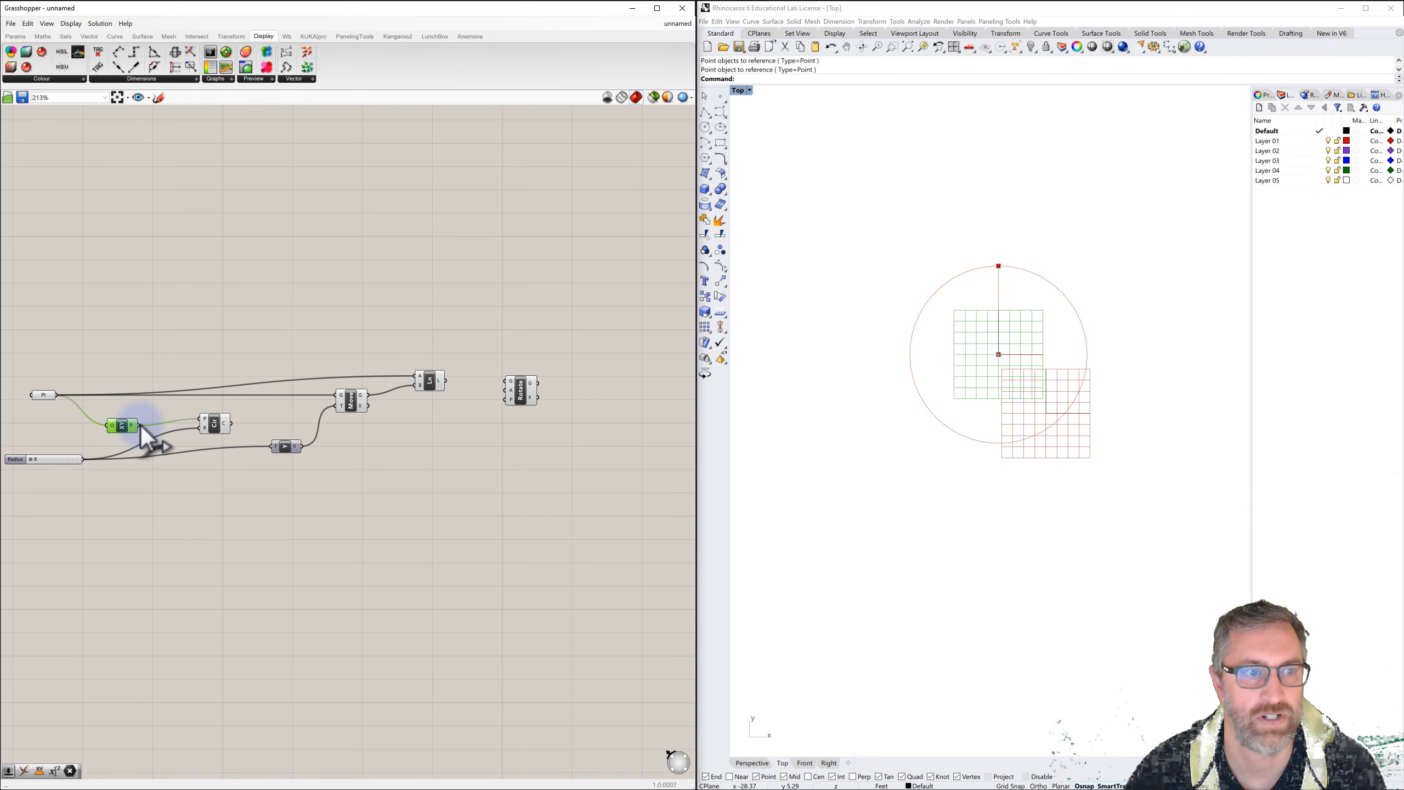
Step: Connect the XY Plane output to the Rotate component's plane input and place Rotate above and beyond the Line component
left_click_drag(139, 426, 504, 339)
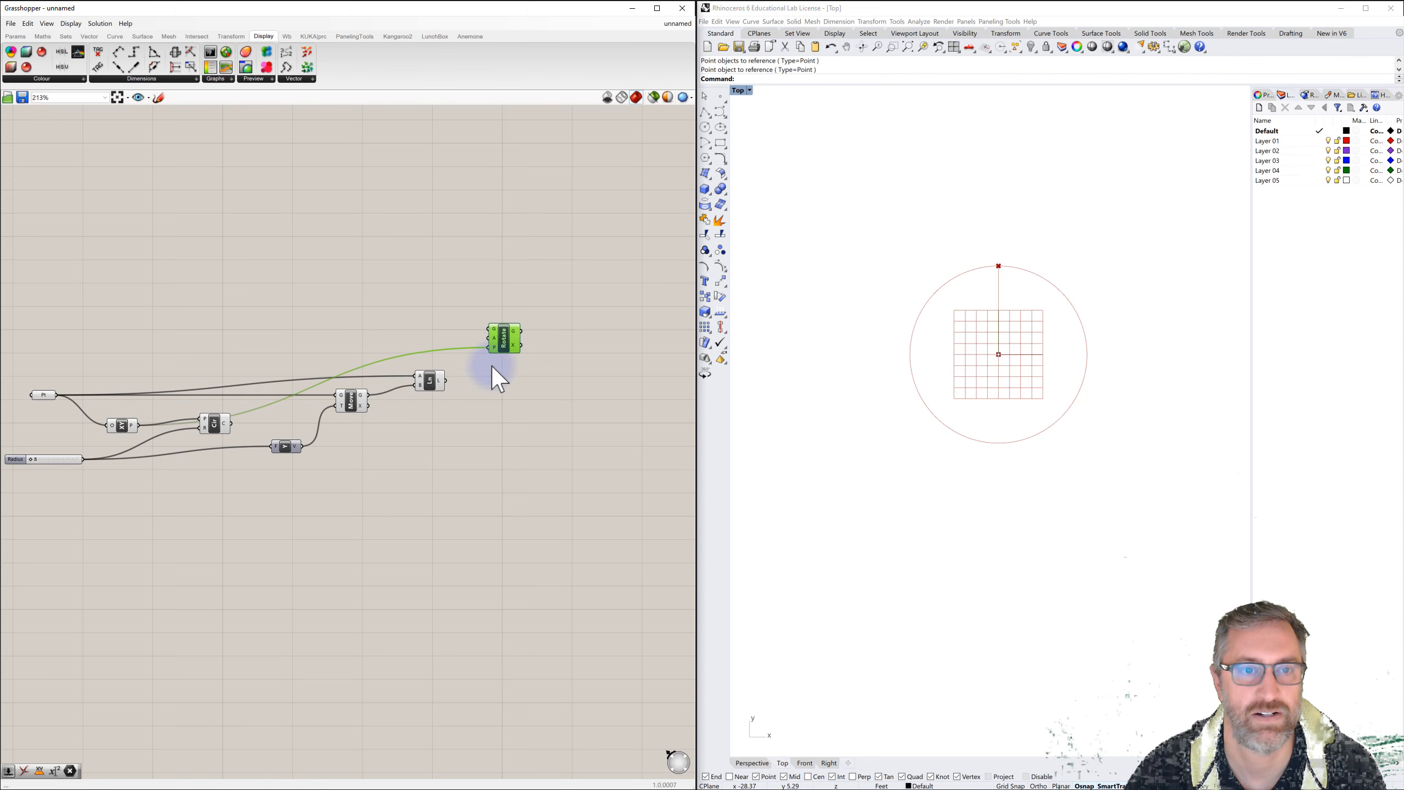
left_click(473, 382)
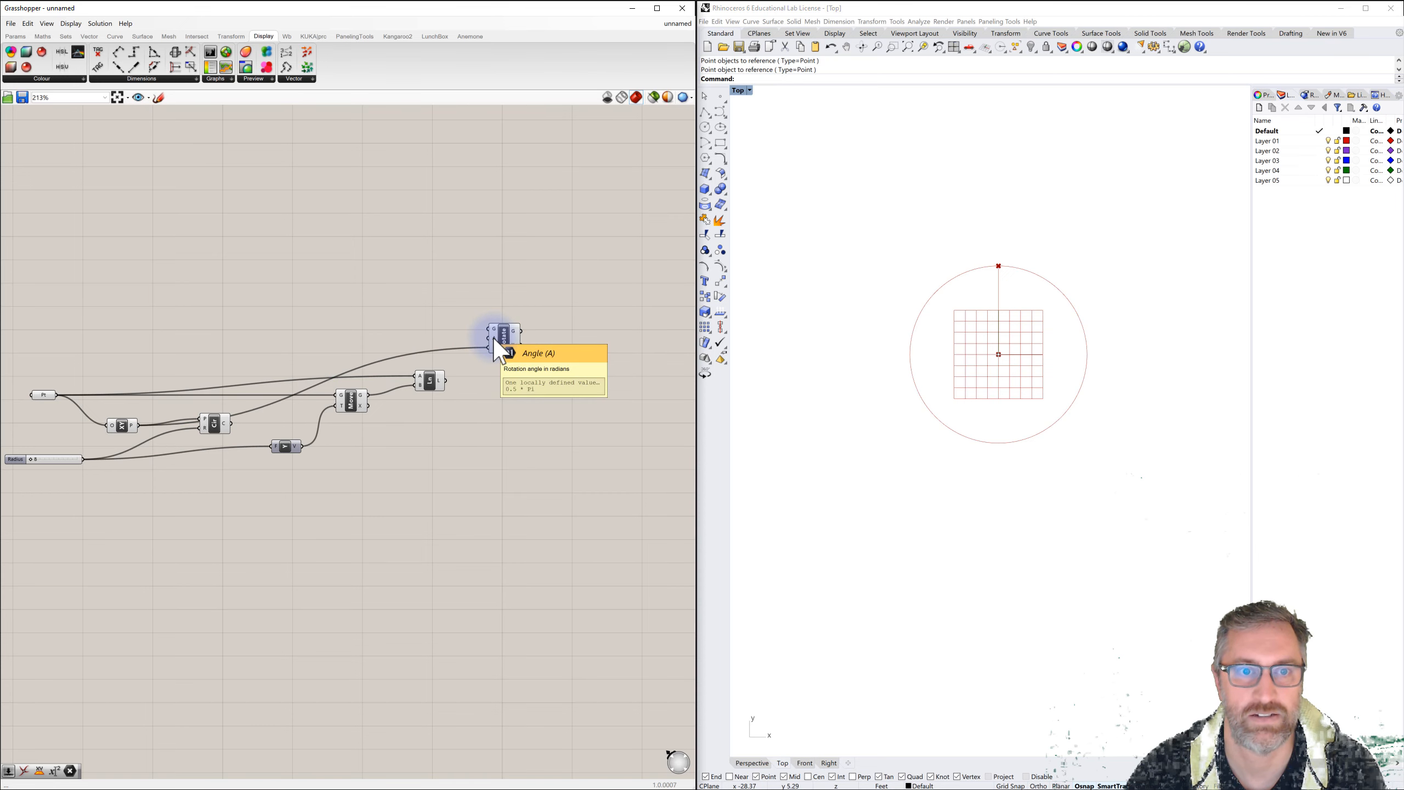
left_click_drag(502, 334, 511, 331)
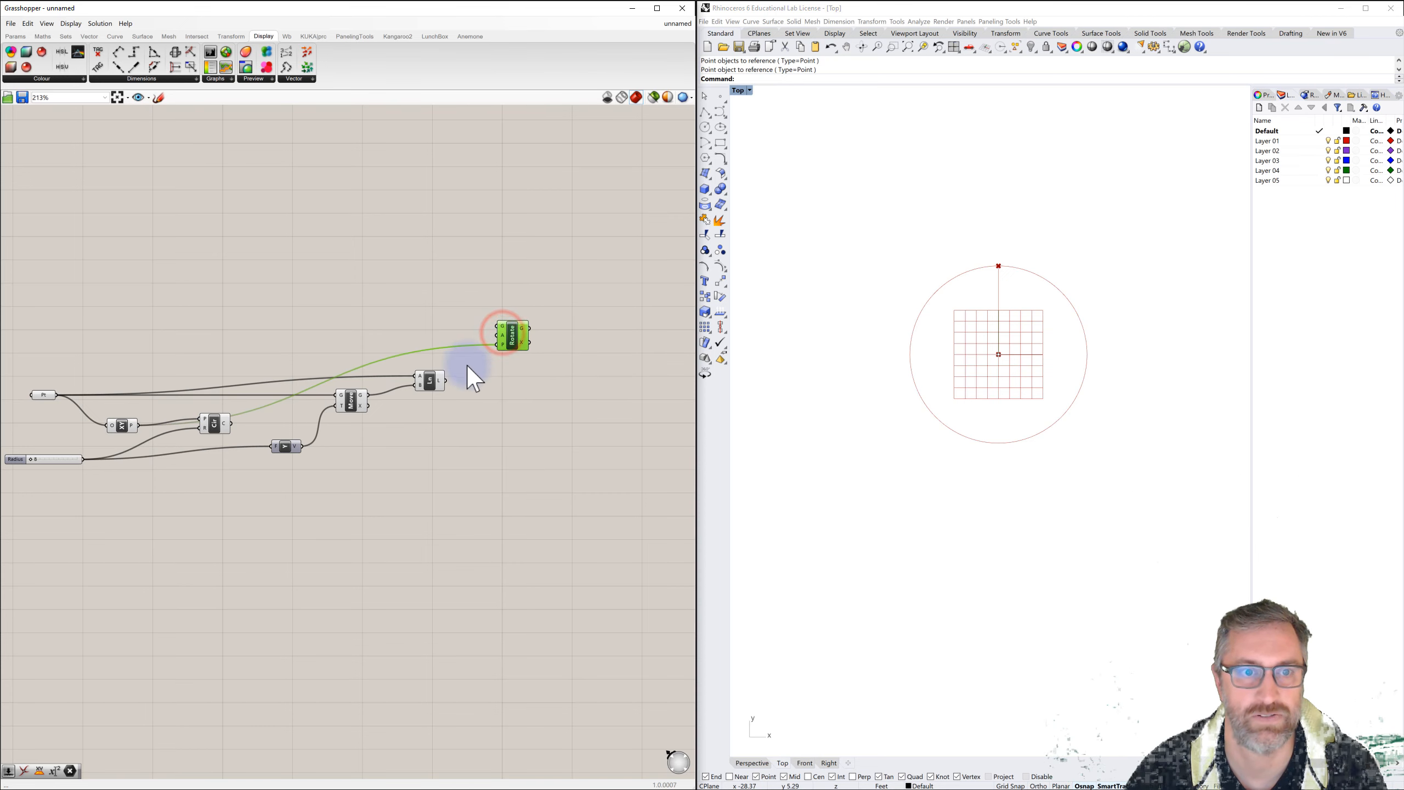
Step: Feed the Line output into the Rotate component's geometry input
left_click(429, 381)
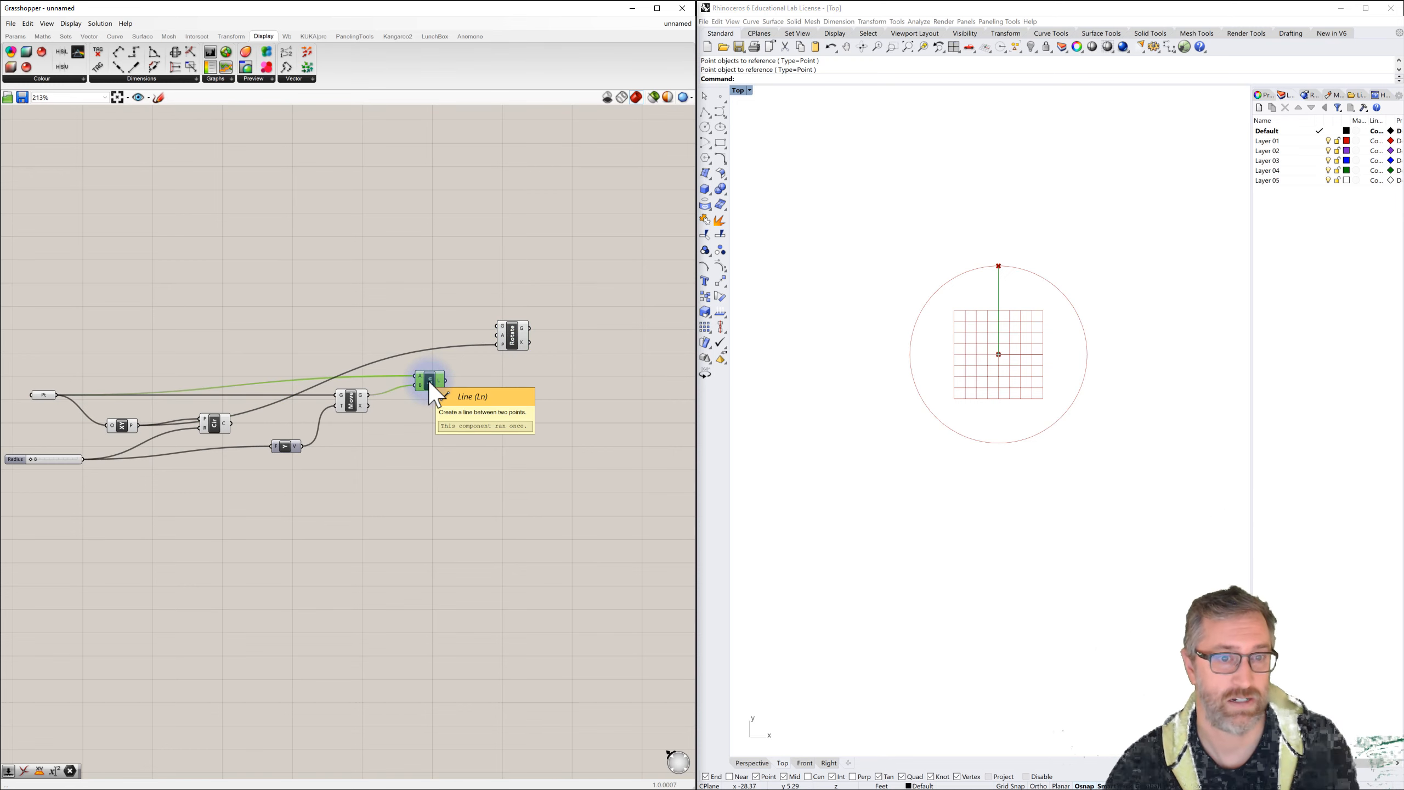
left_click(351, 399)
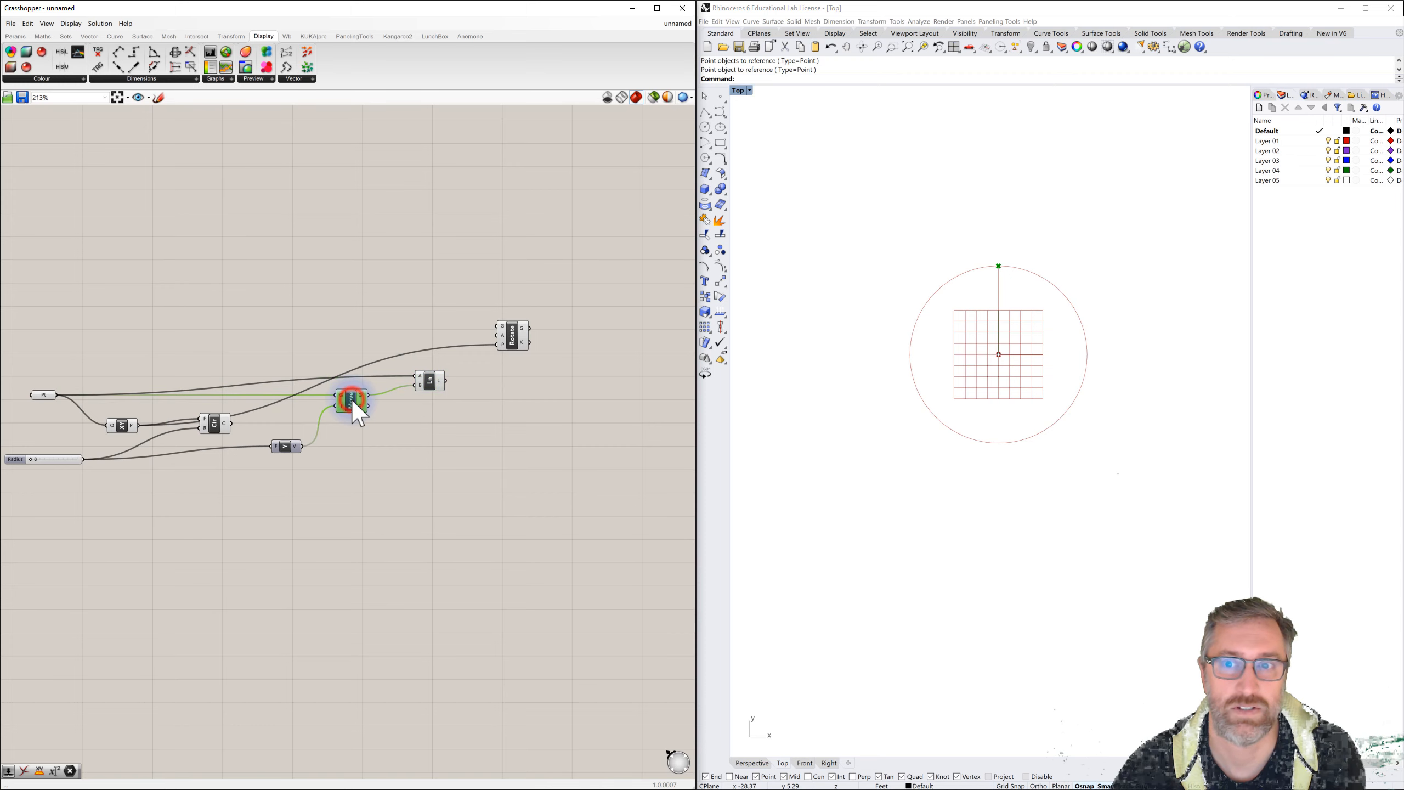
left_click(429, 382)
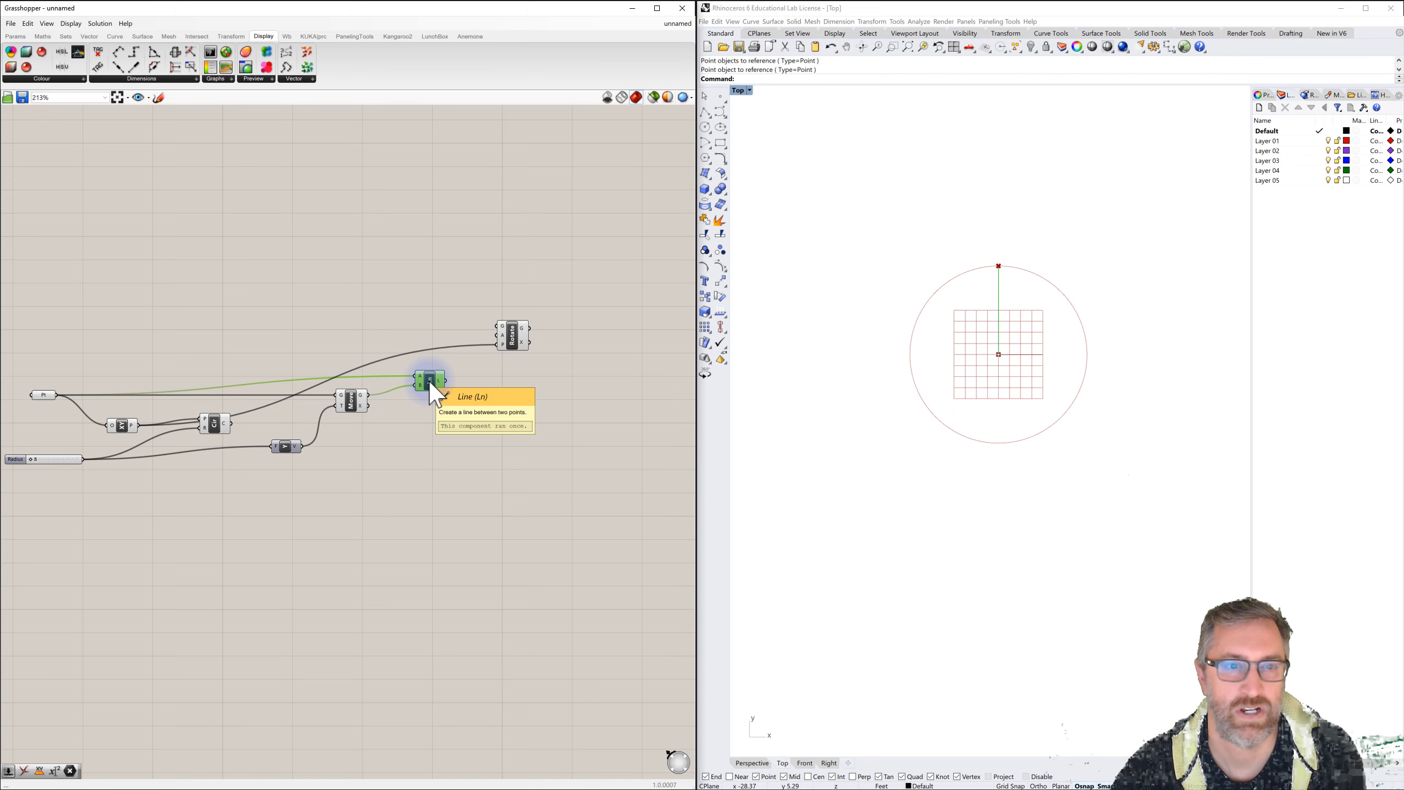
left_click(351, 401)
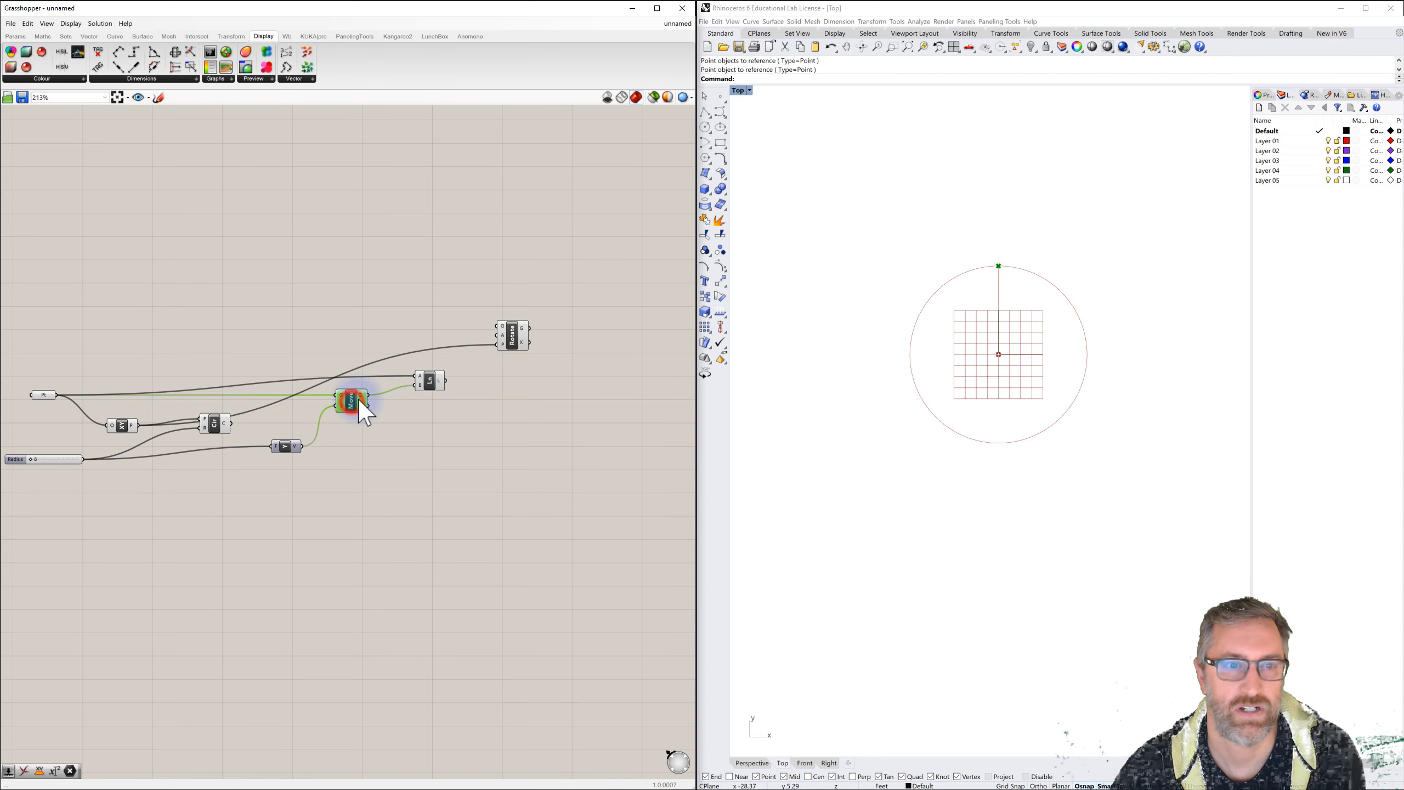
left_click(430, 377)
left_click_drag(446, 380, 485, 334)
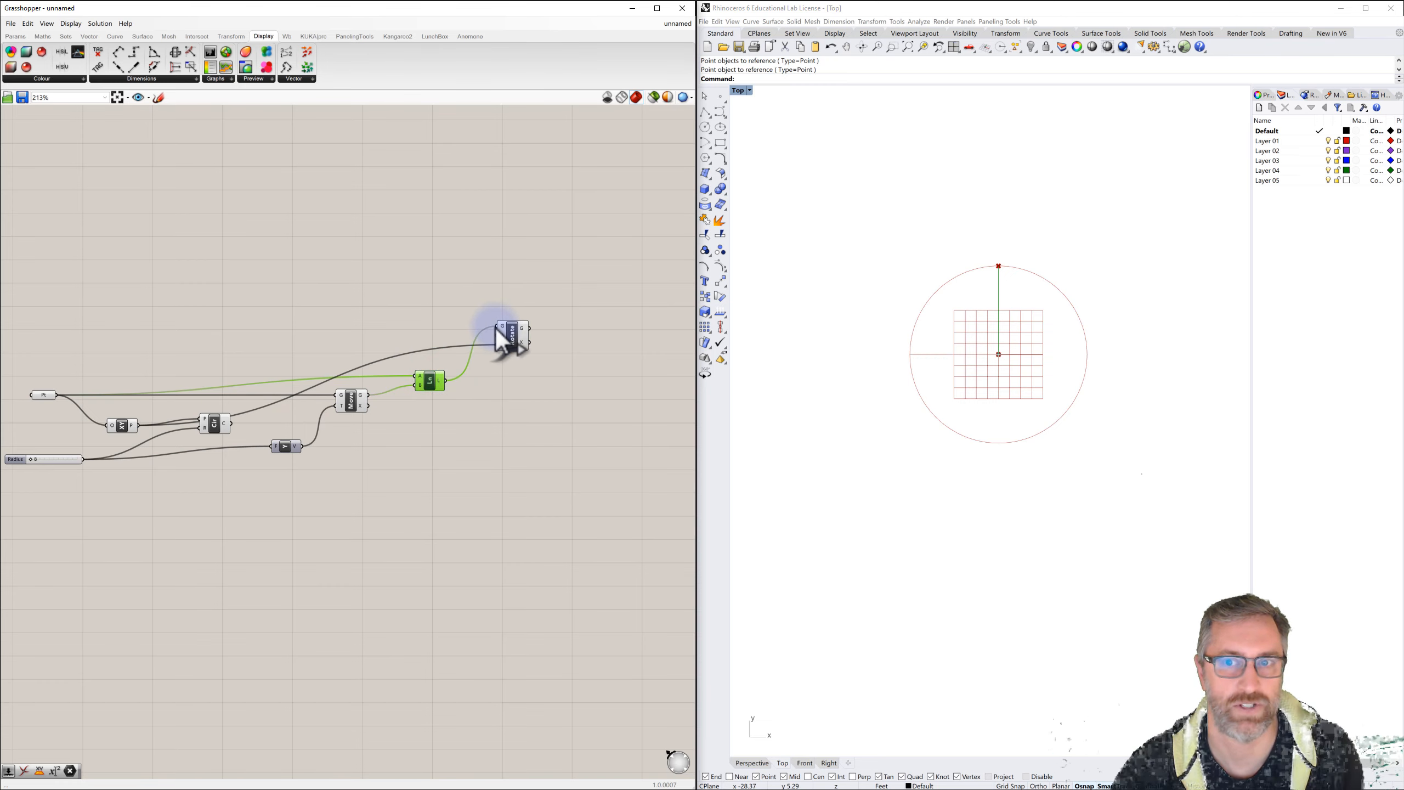
left_click(514, 339)
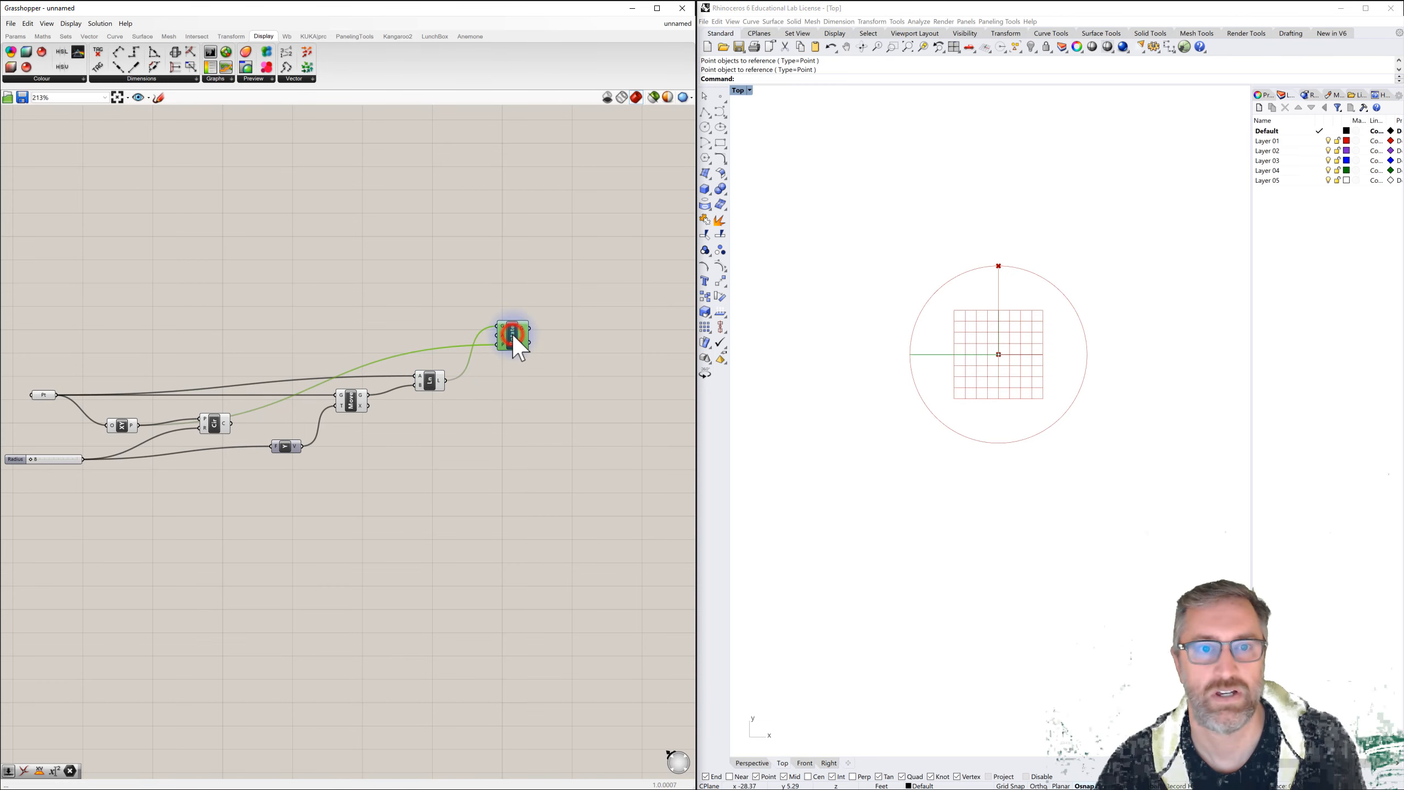
Step: Switch the Rotate component's angle input to degrees
mouse_move(504, 344)
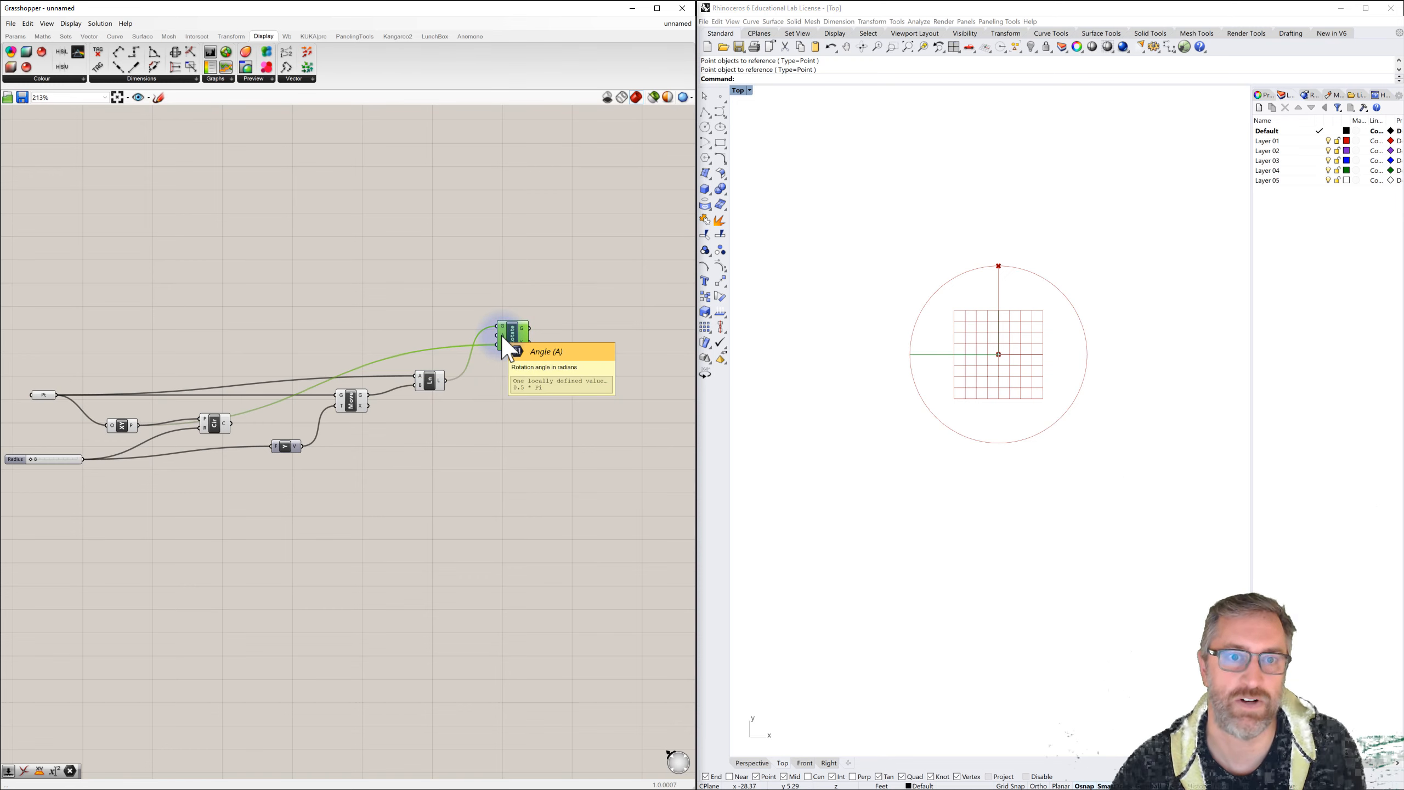
right_click(503, 338)
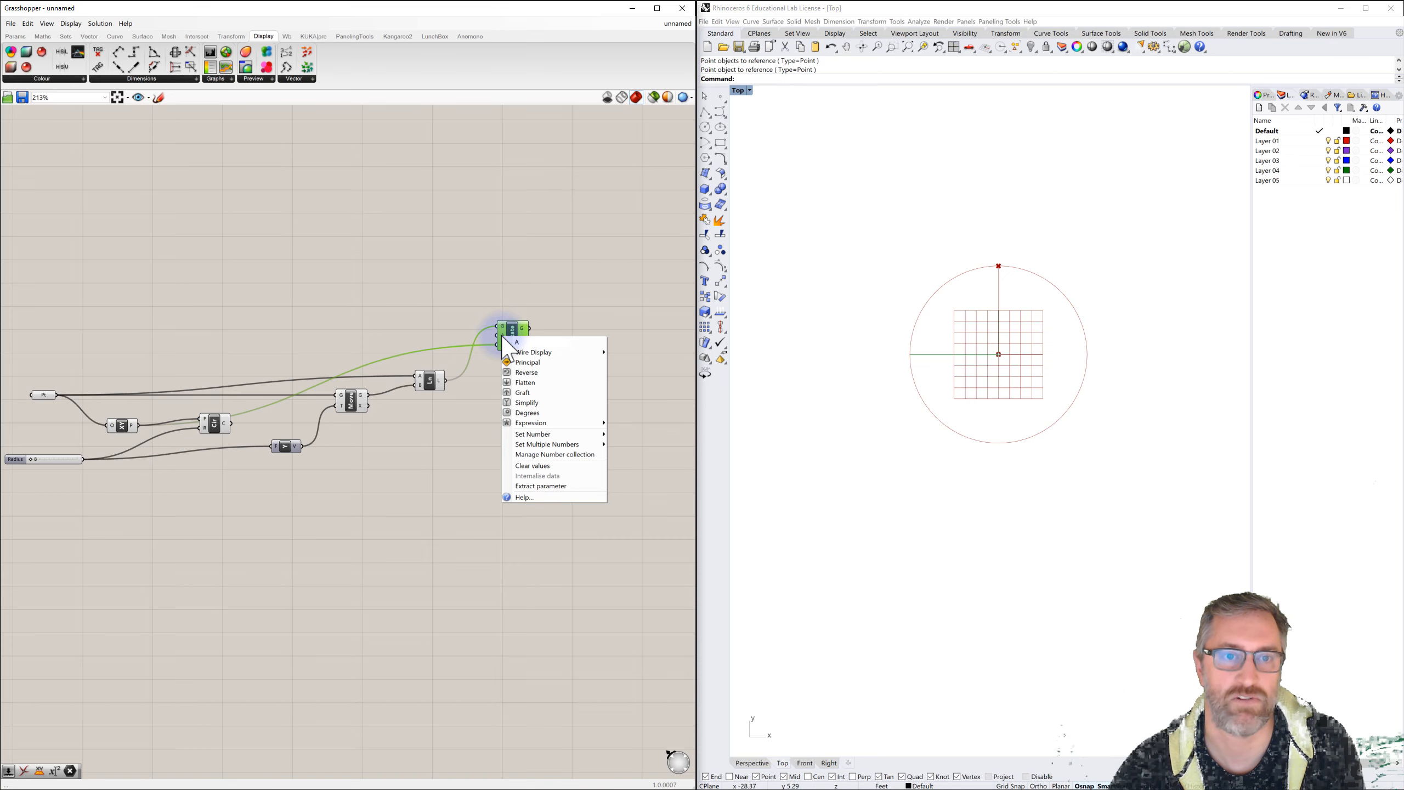
left_click(531, 413)
left_click(525, 417)
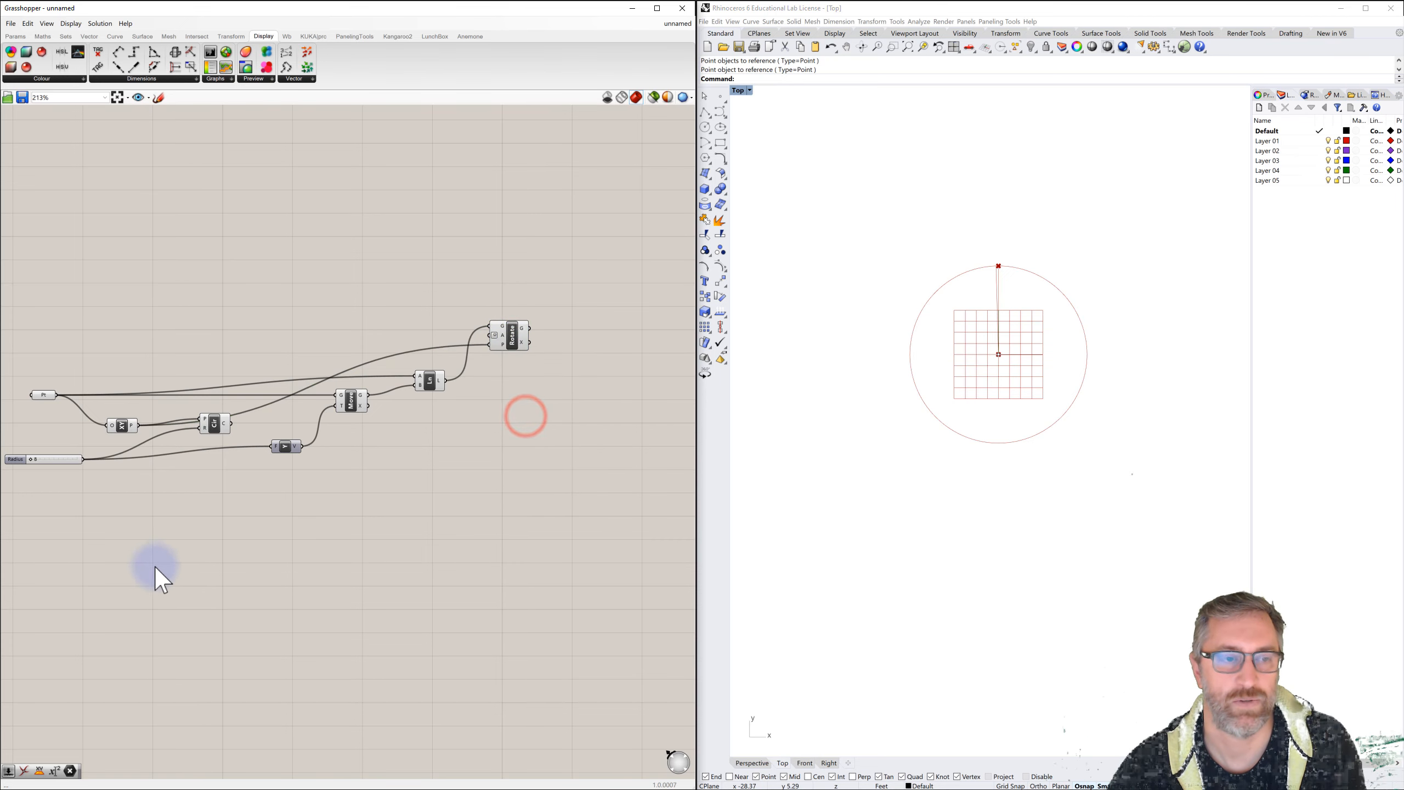
Step: Add a number slider defined as 0<60<360 to drive the Rotate component's angle input, and set it to 135
right_click_drag(158, 557, 252, 518)
double_click(111, 452)
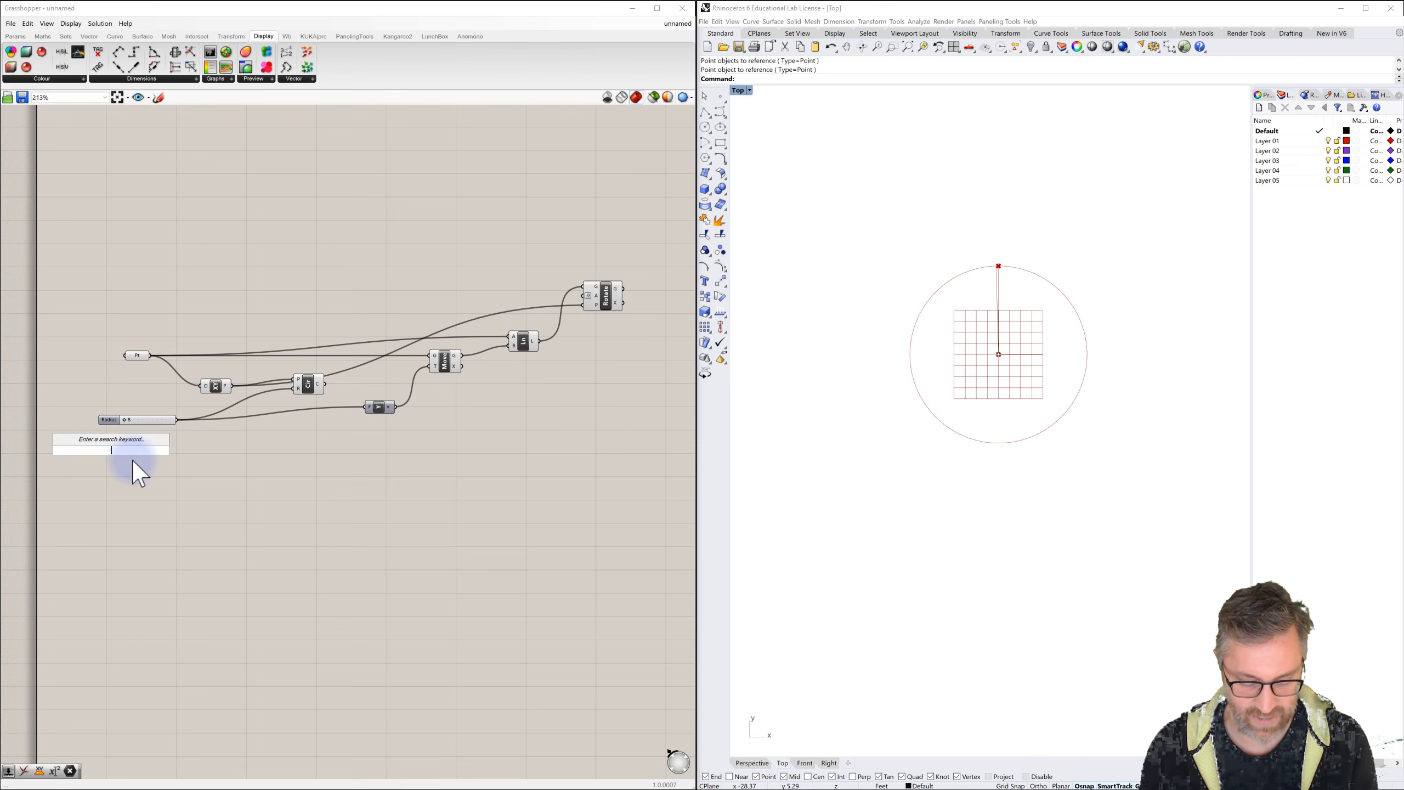
type("0<60<360")
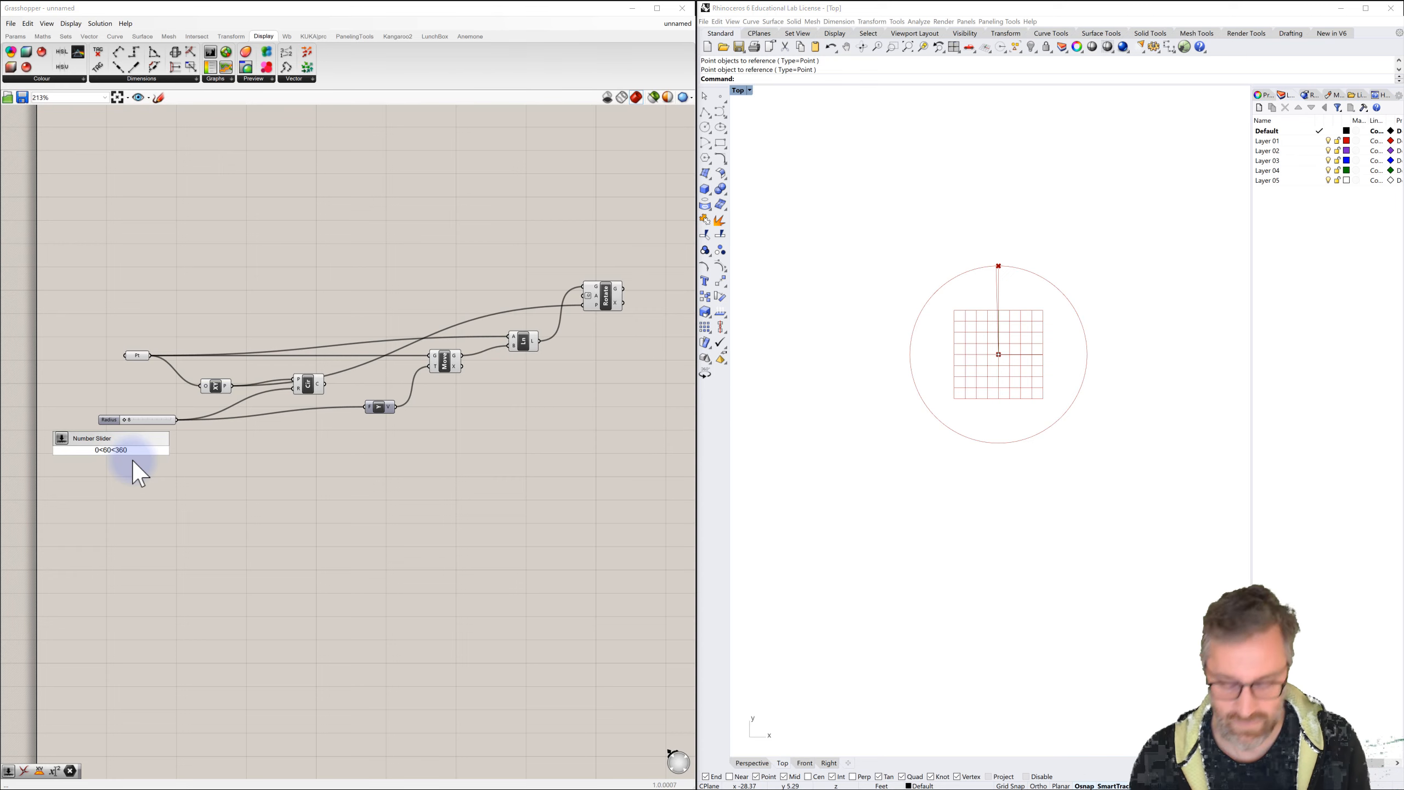
key("Return")
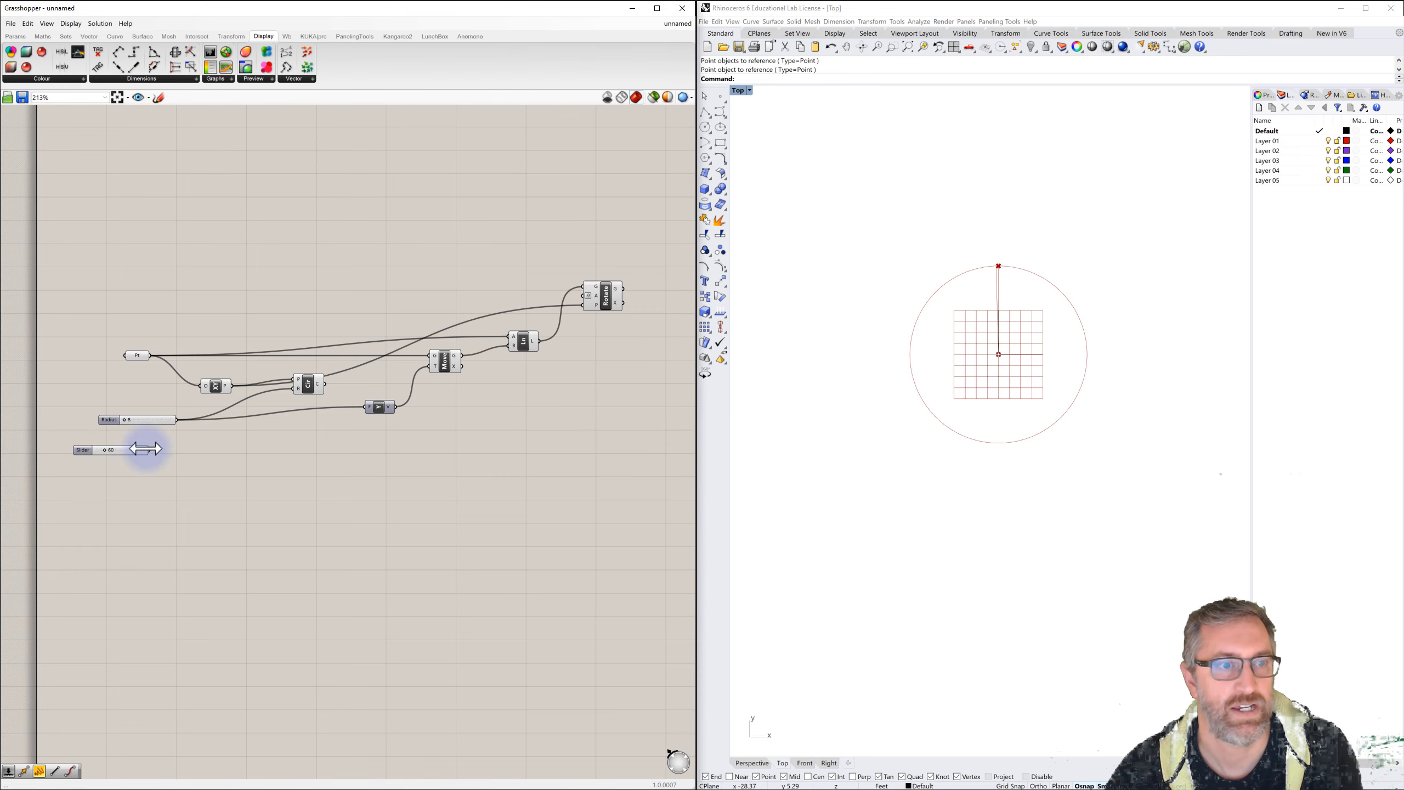
left_click_drag(149, 450, 583, 297)
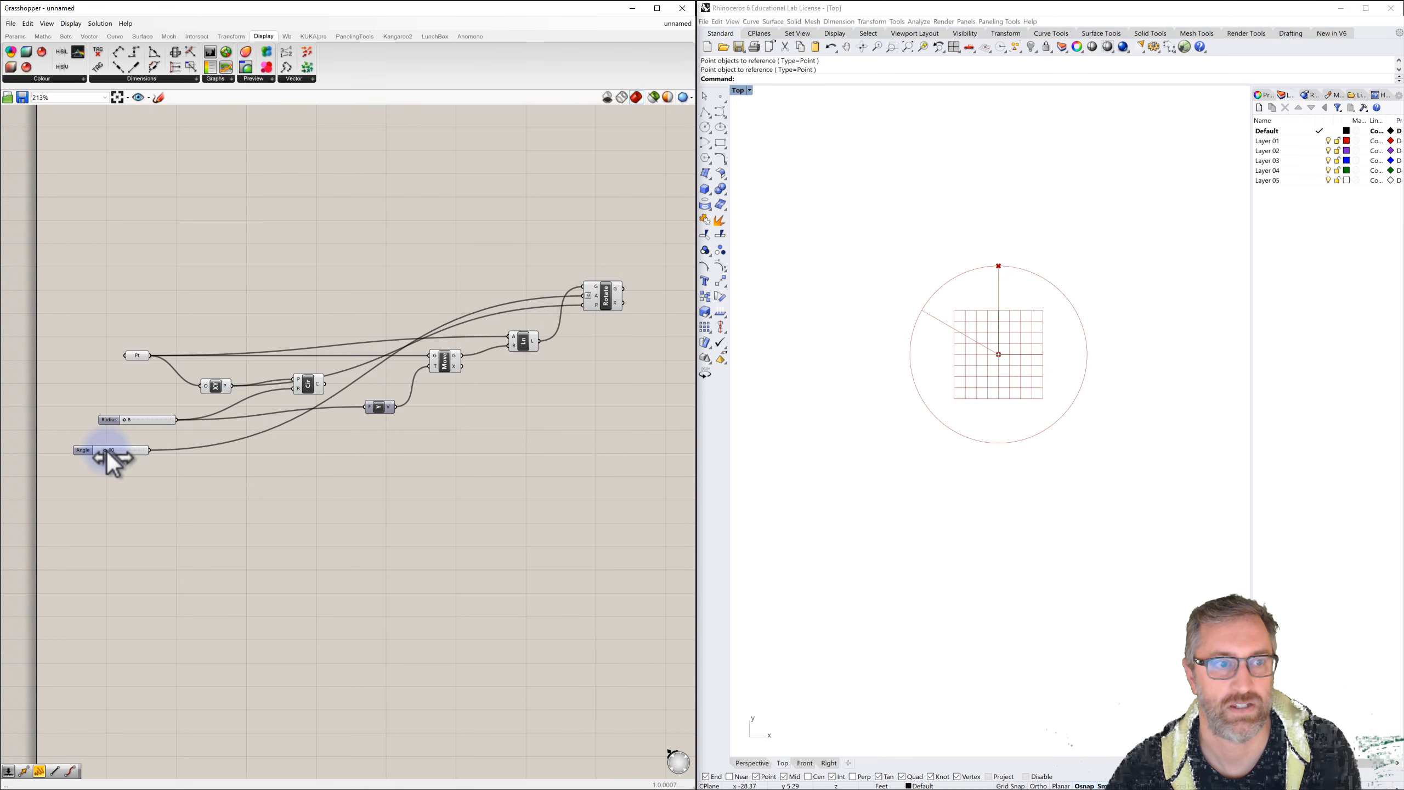
mouse_move(106, 451)
left_mouse_down()
mouse_move(149, 450)
mouse_move(96, 443)
mouse_move(116, 443)
left_mouse_up()
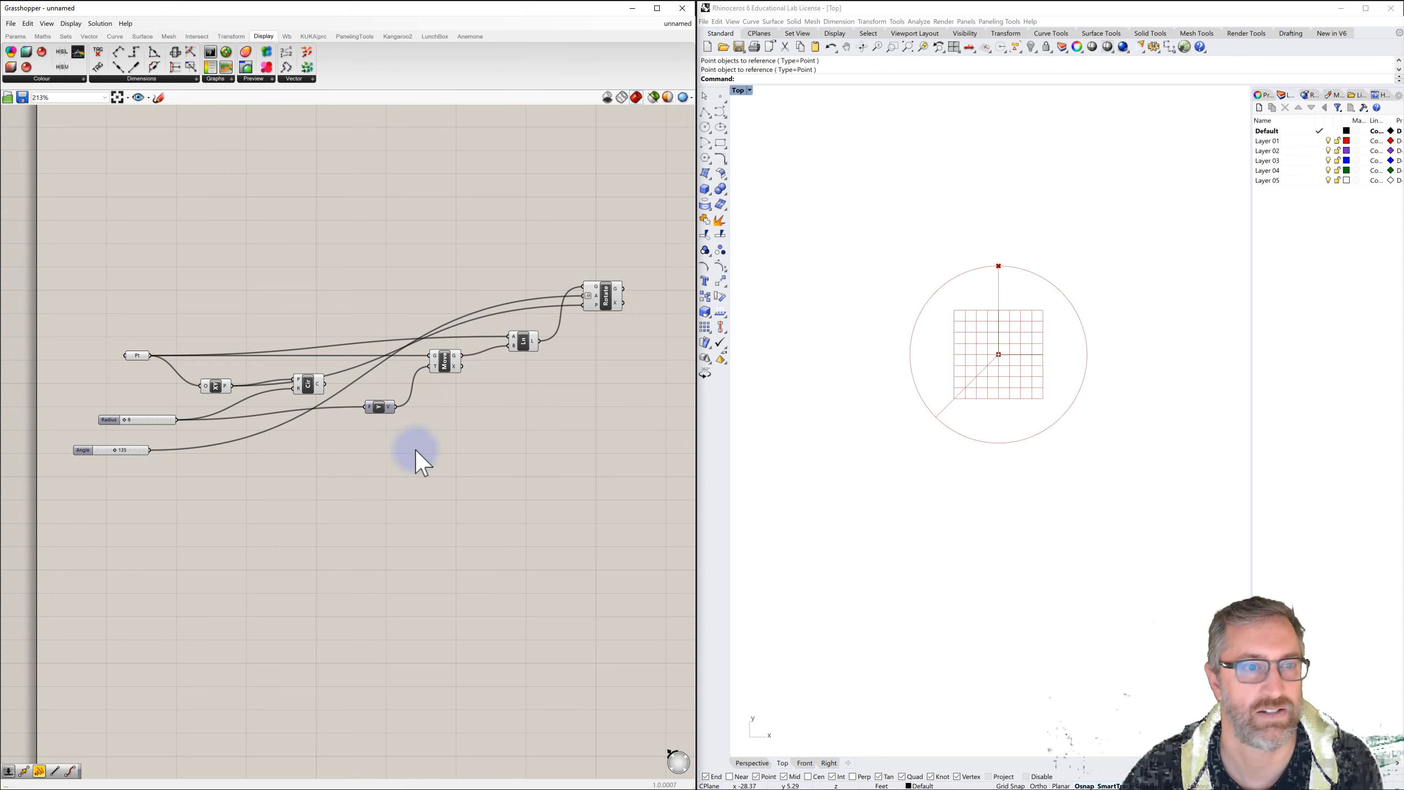
Step: Hide the XY Plane component's grid preview in the viewport
left_click(214, 385)
right_click(214, 385)
left_click(237, 400)
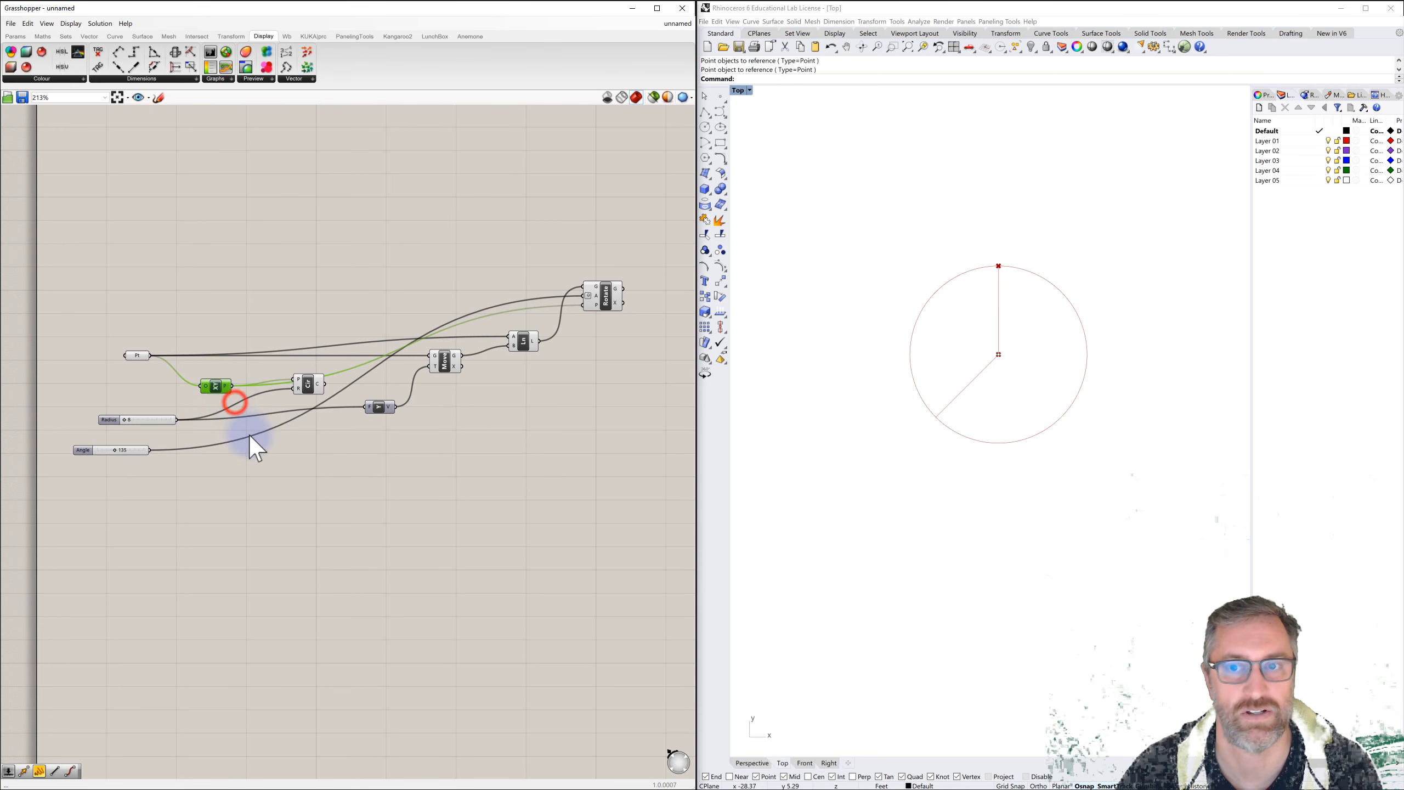
left_click(281, 479)
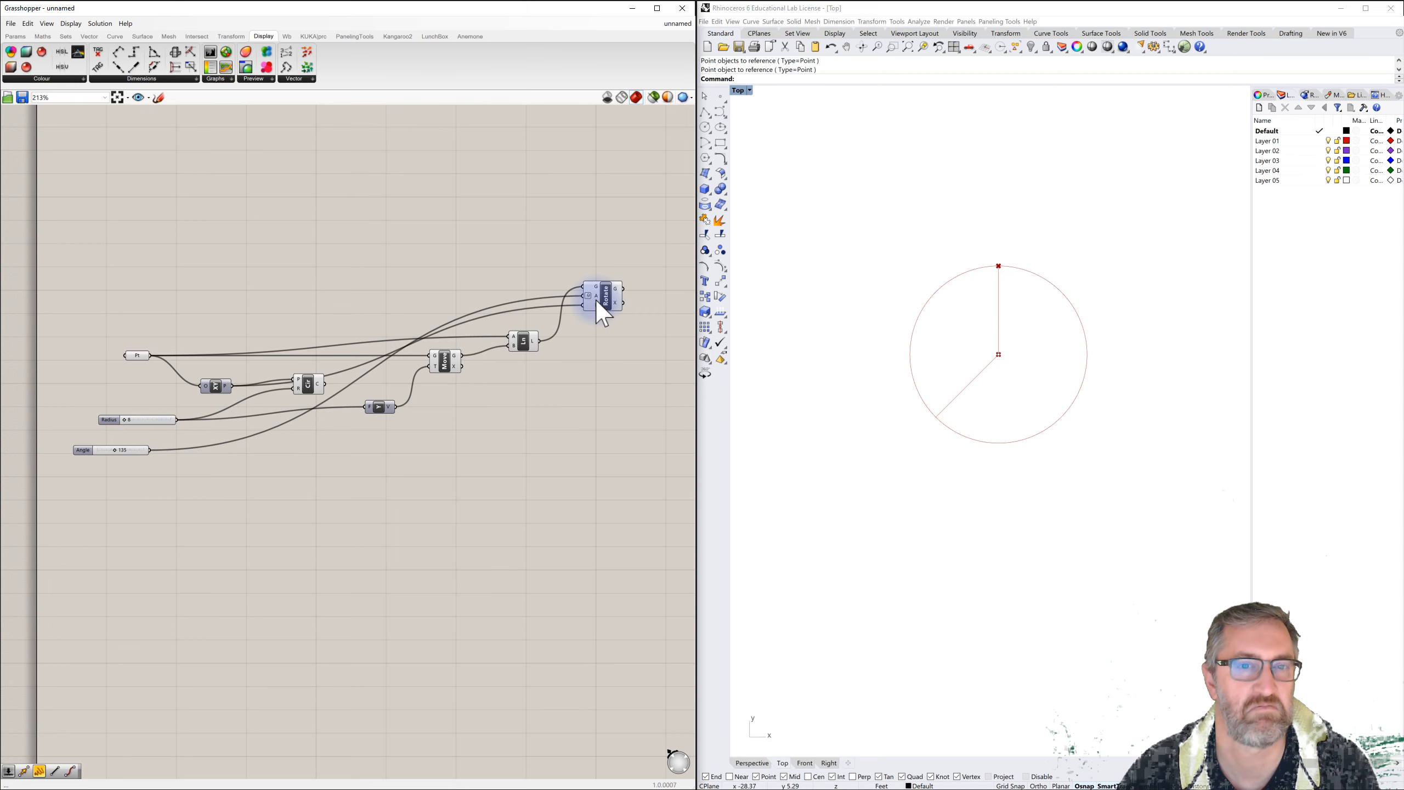
mouse_move(598, 298)
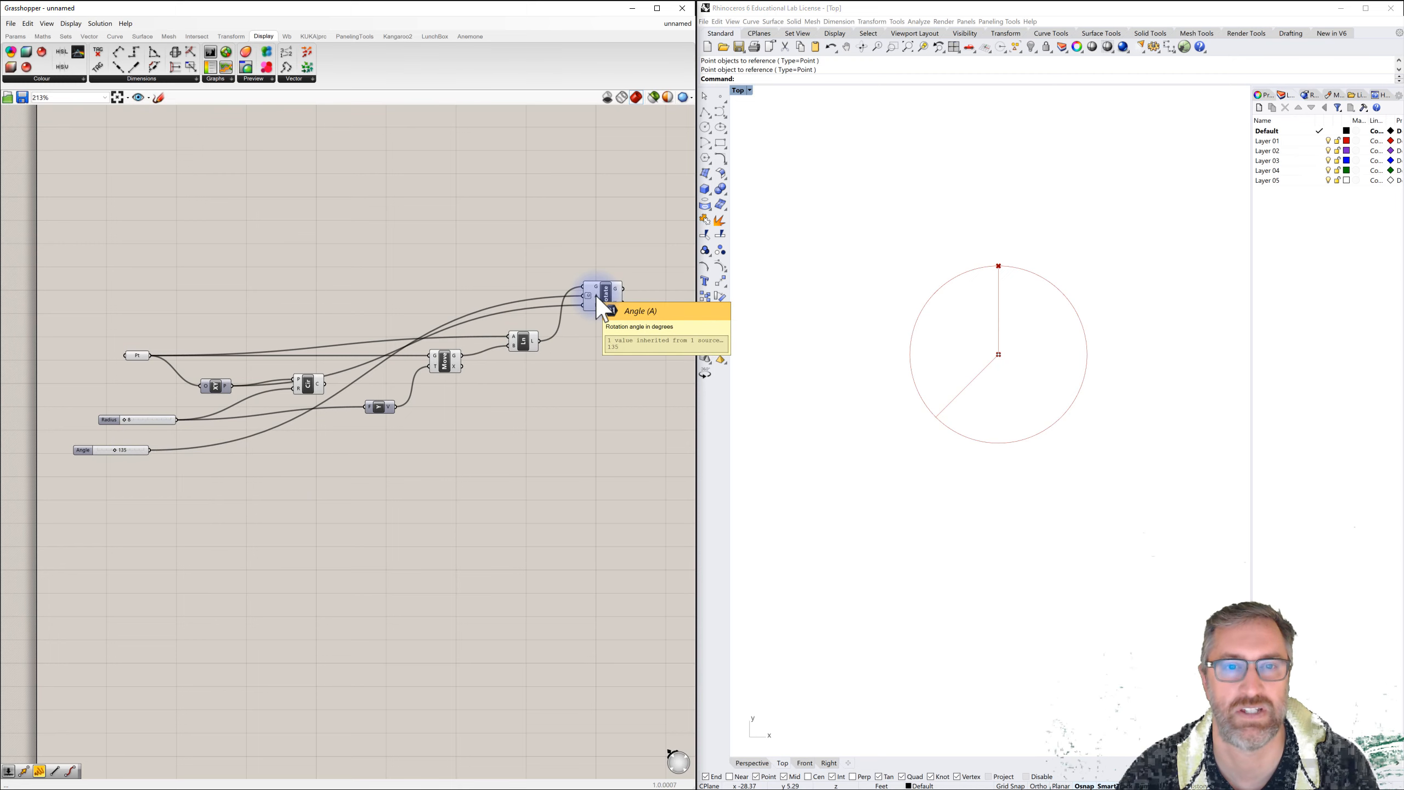
right_click(598, 302)
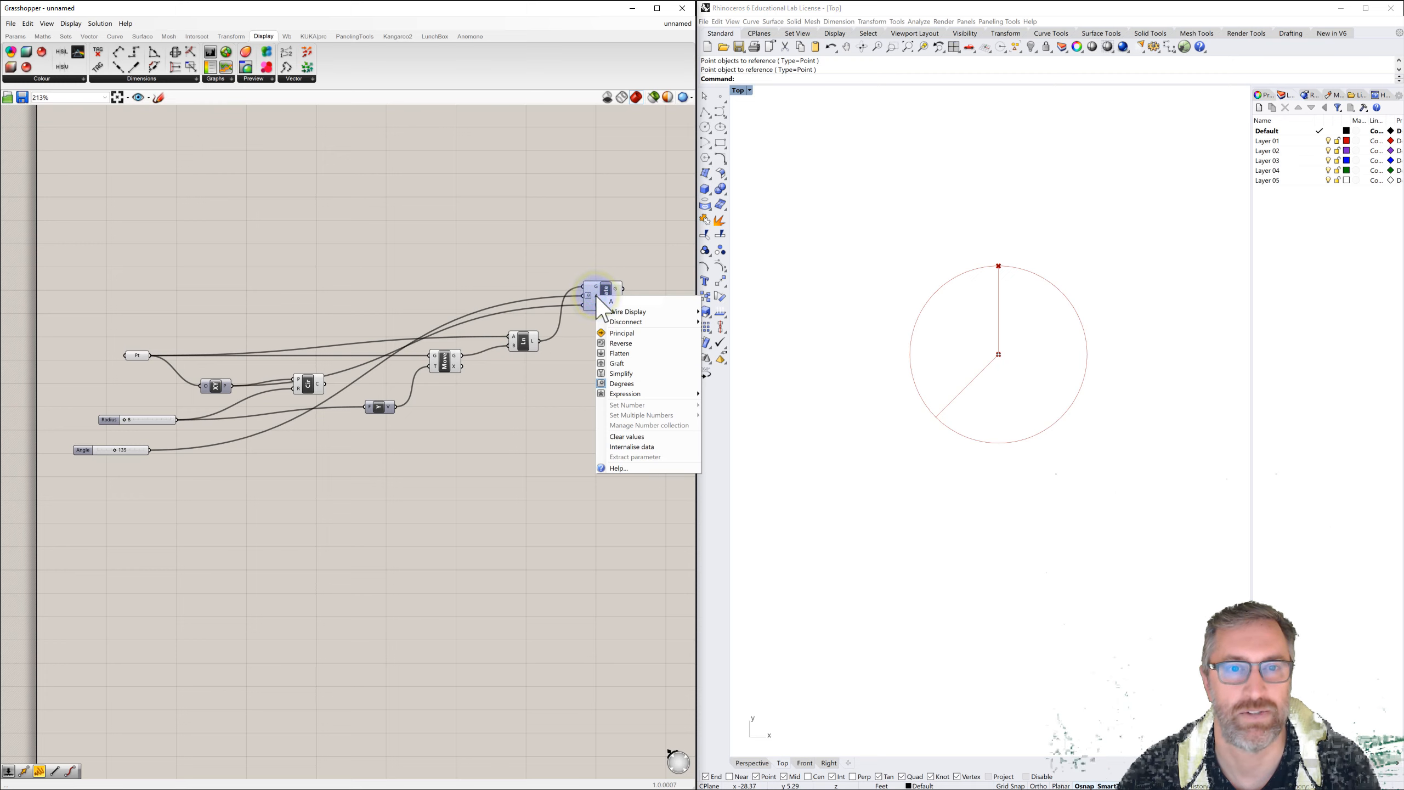
left_click(541, 271)
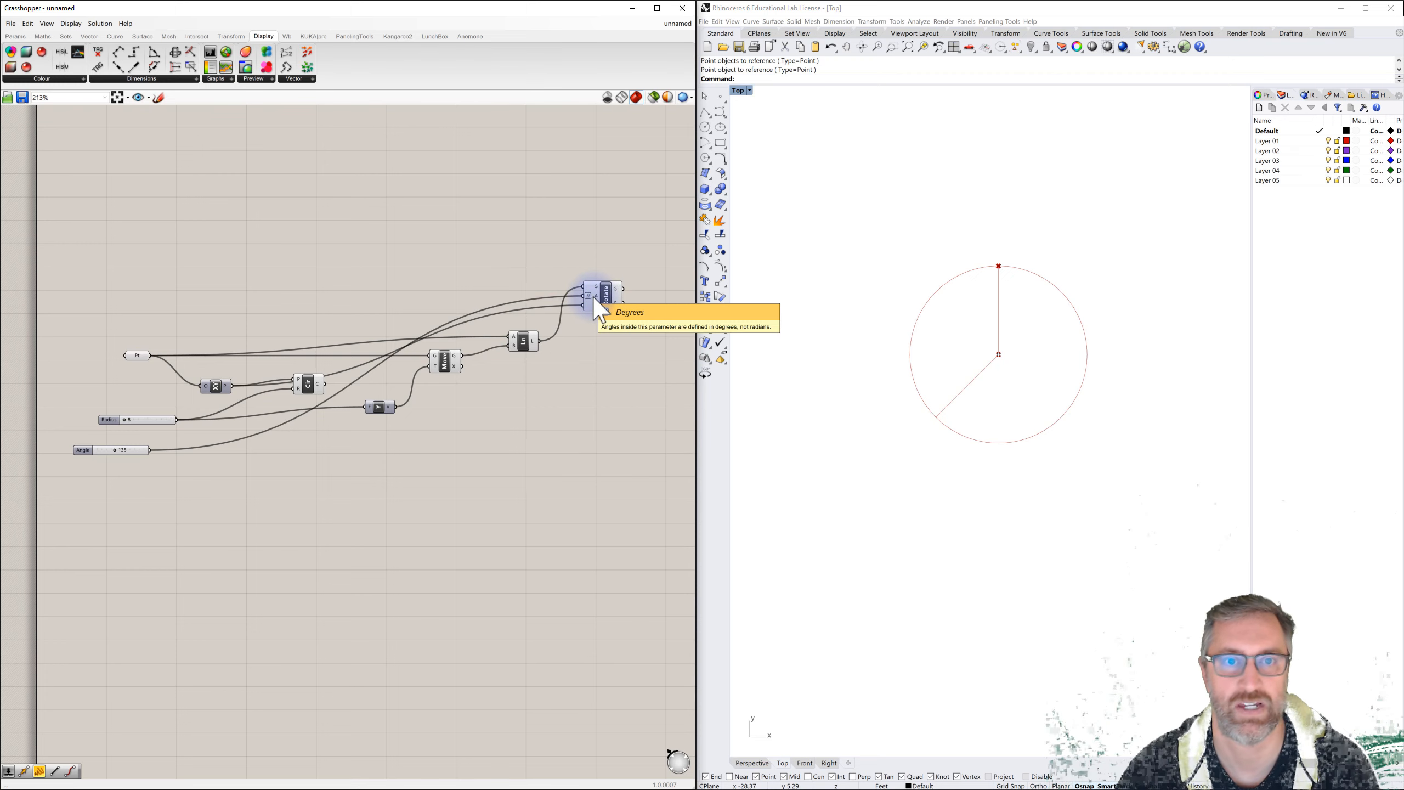
mouse_move(596, 296)
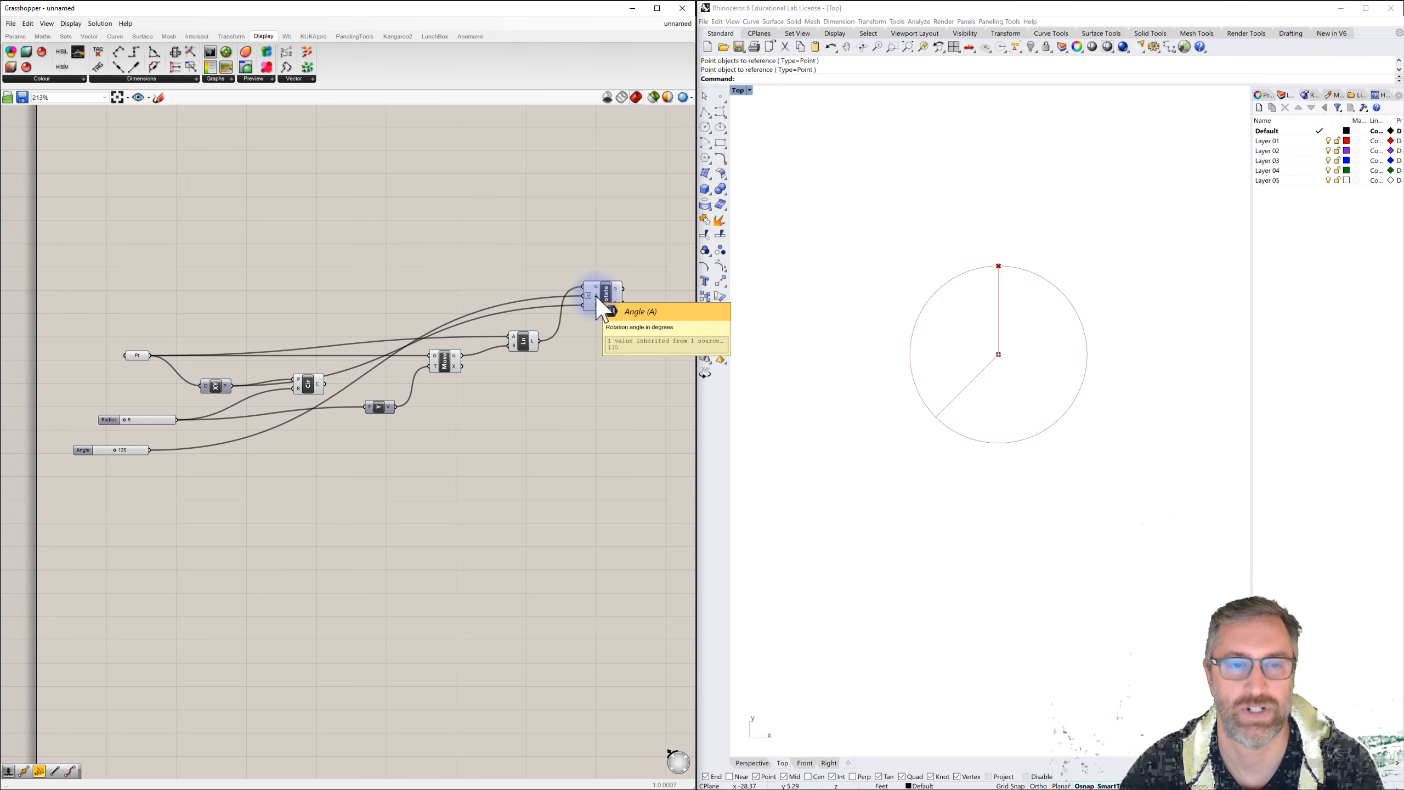
left_click(607, 293)
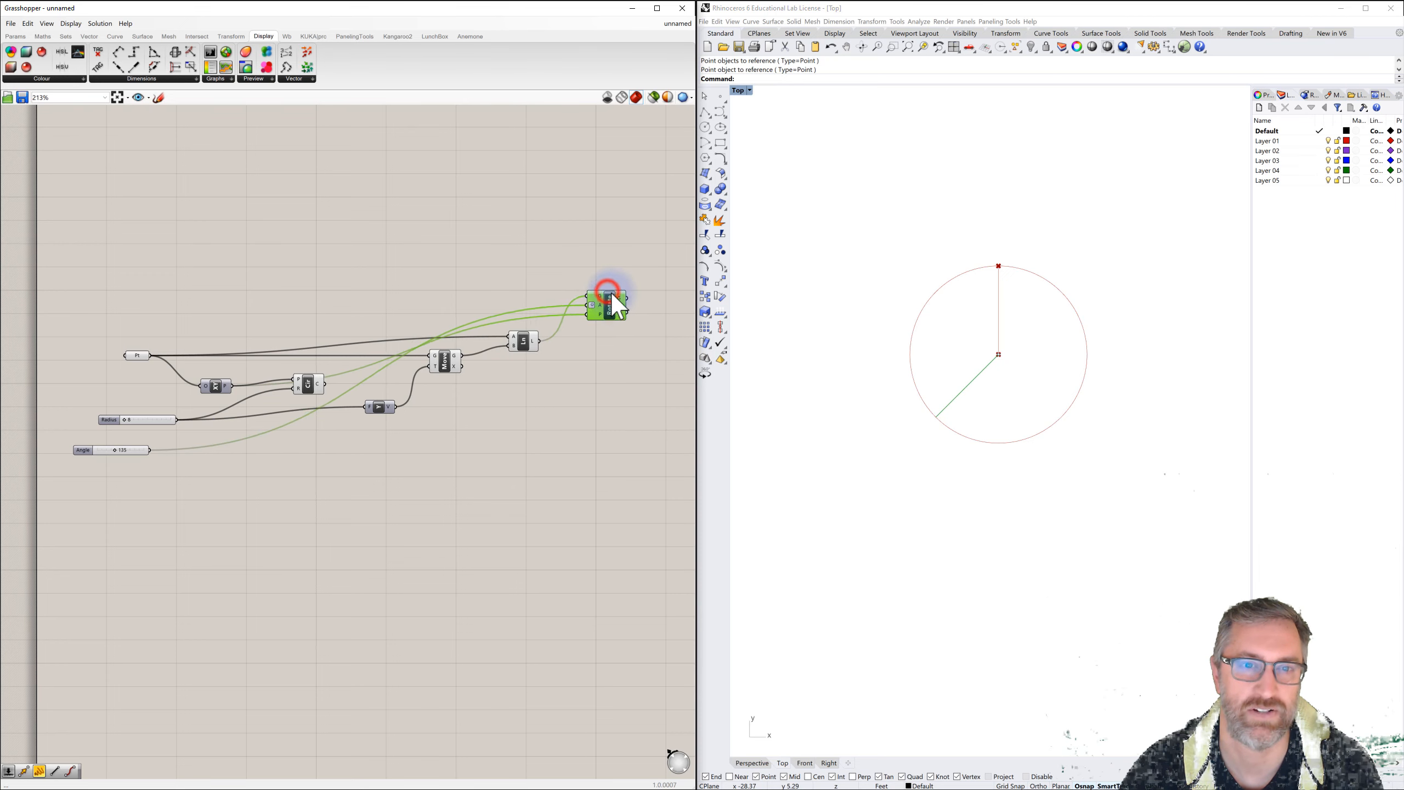
Step: Add a Multiplication component on the canvas above the Line component
double_click(467, 272)
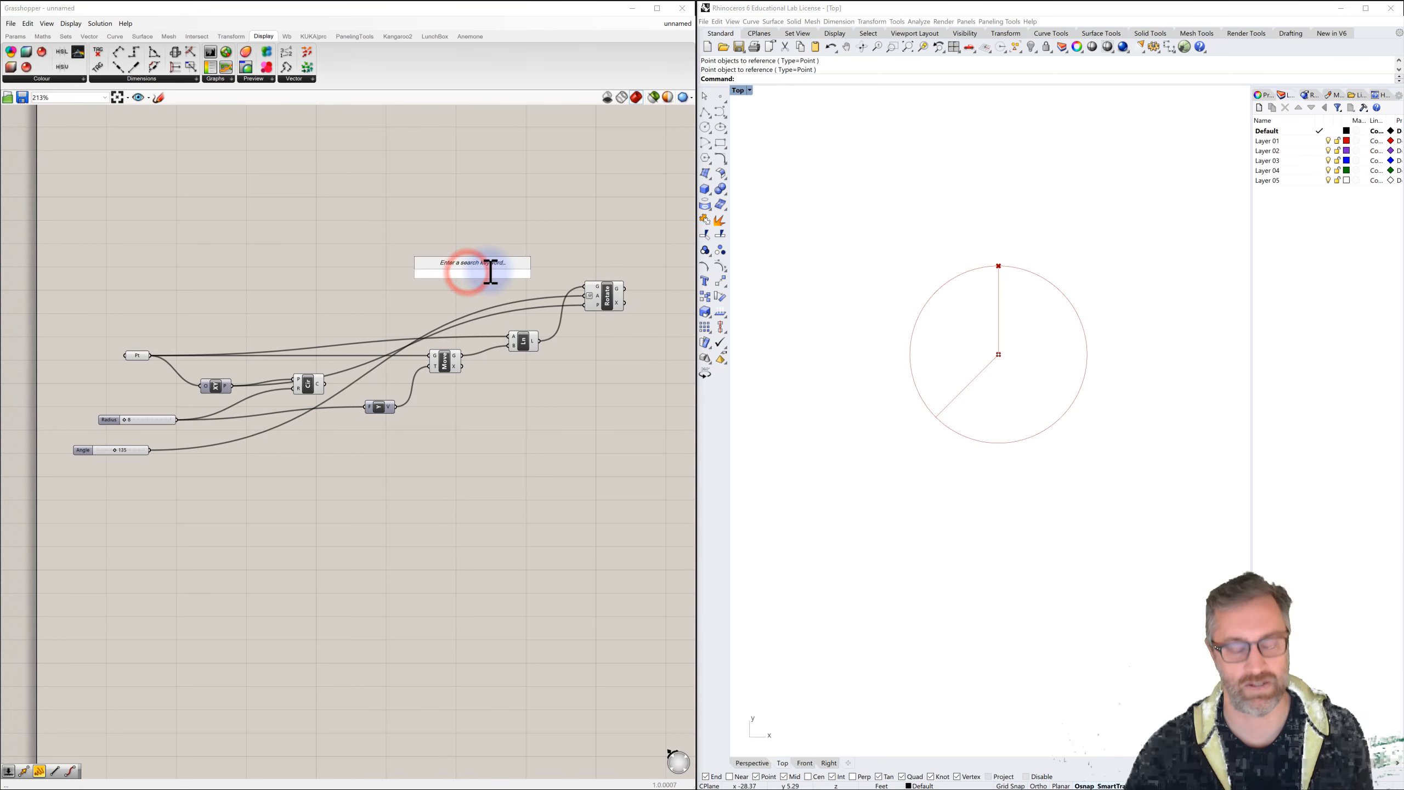
type("multipl")
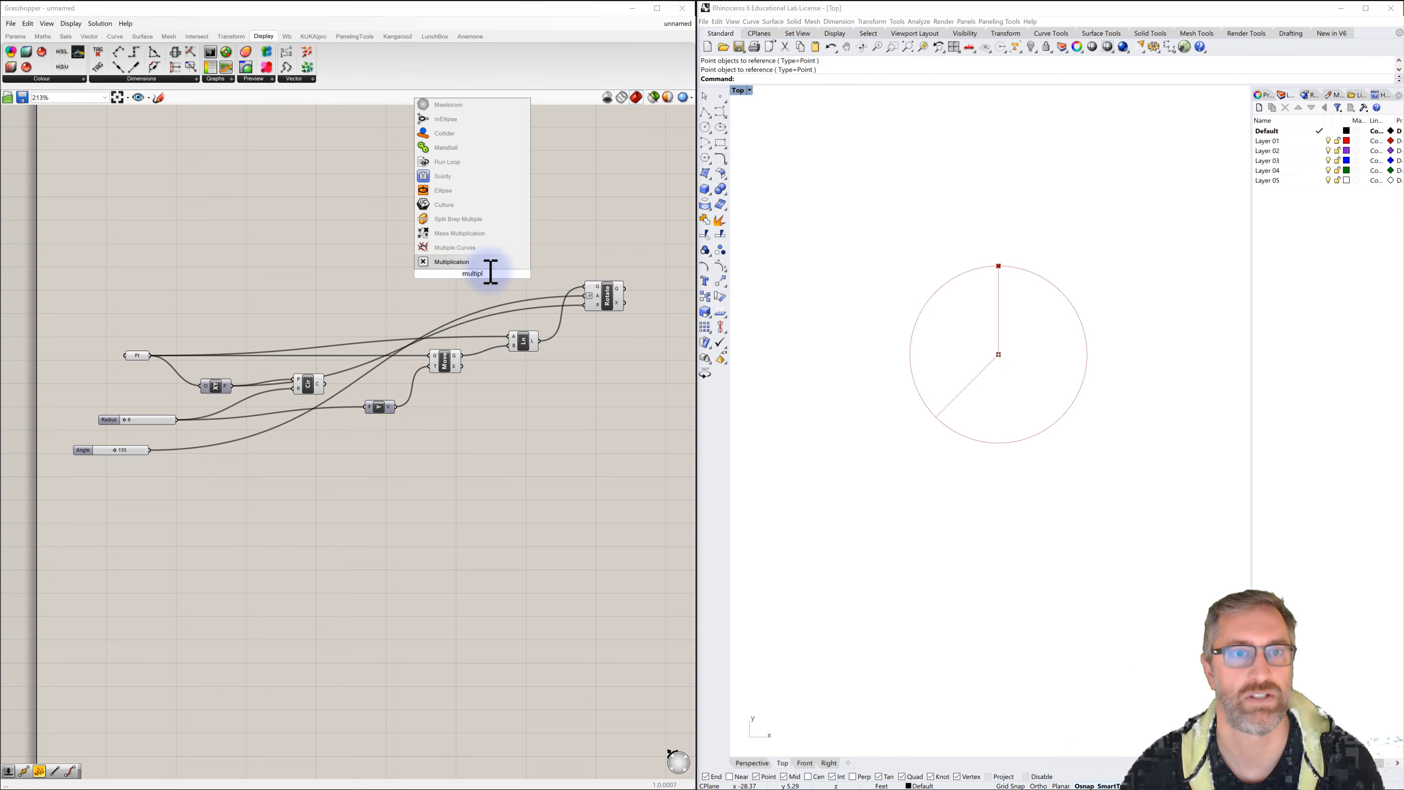
left_click(451, 262)
left_click_drag(470, 275, 485, 276)
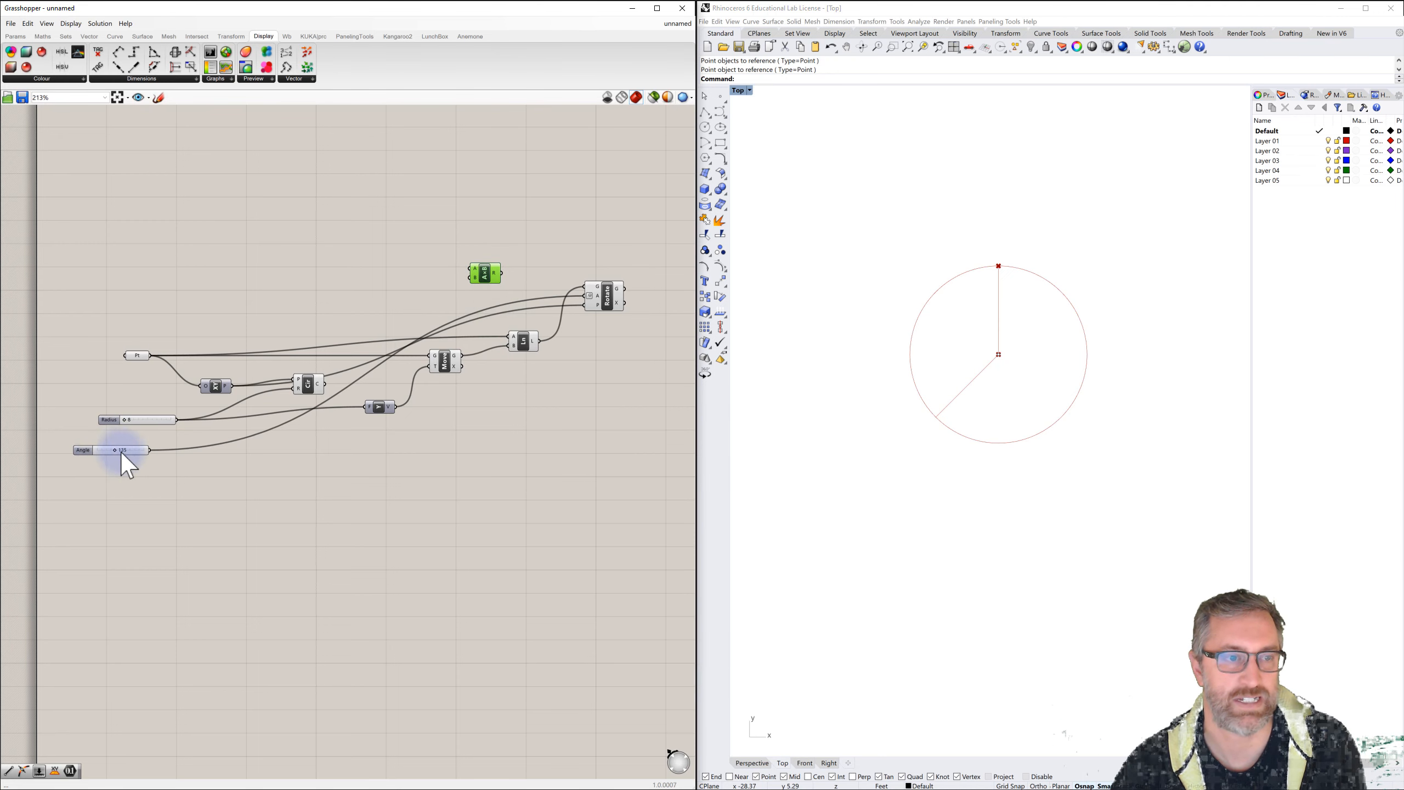
Step: Route the angle slider through the Multiplication component's A input into the Rotate component's angle input, deleting the relay placed on the old wire
double_click(503, 304)
left_click_drag(502, 305, 487, 294)
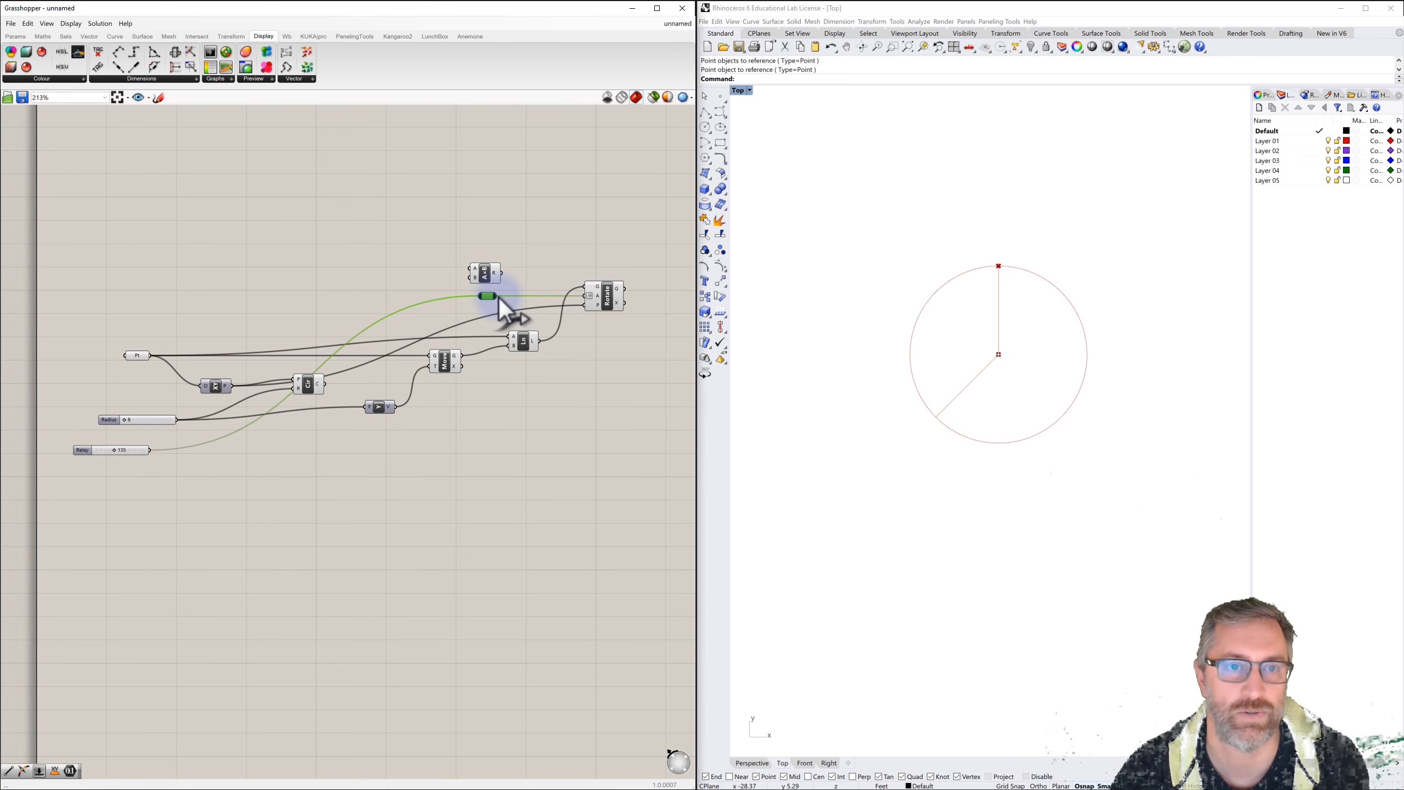
left_click(488, 276)
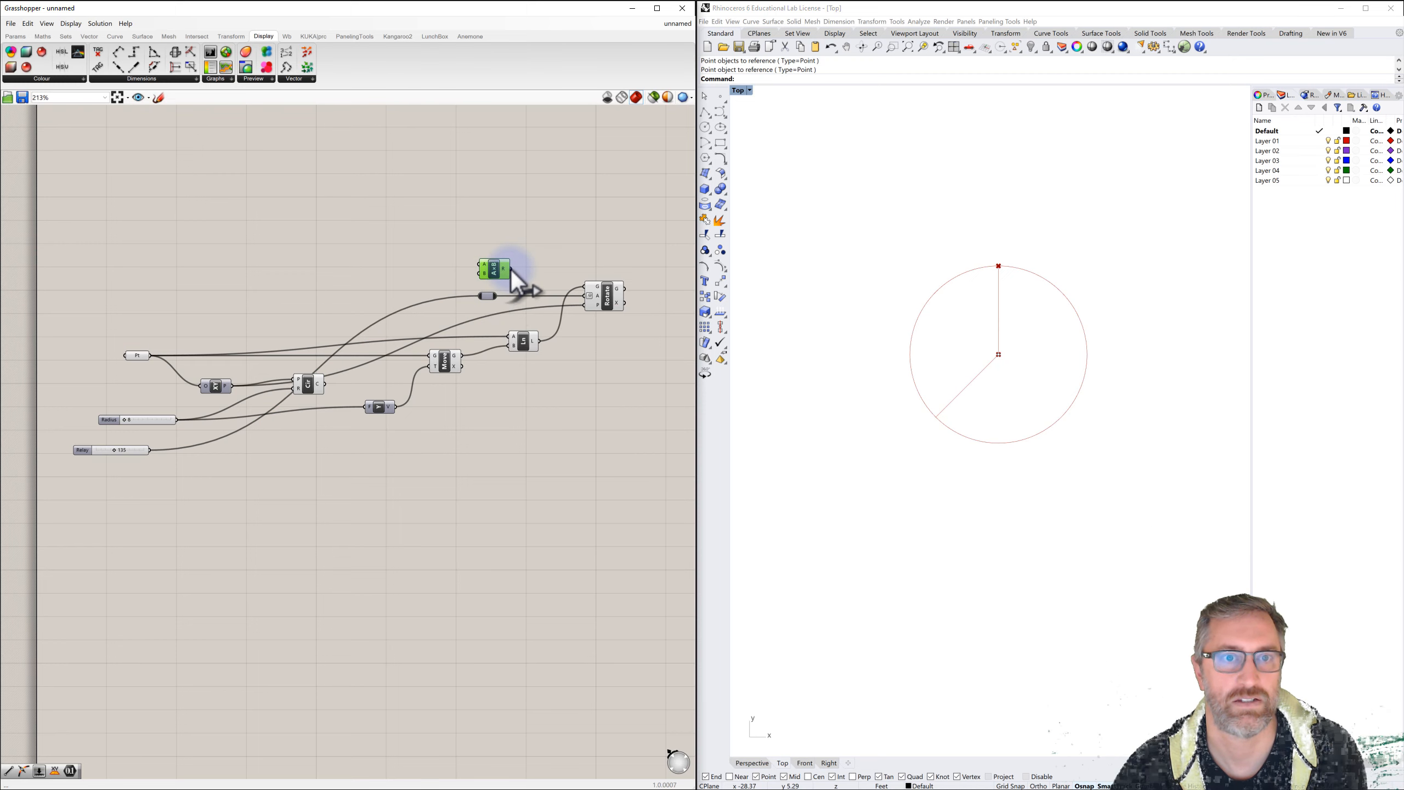
left_click_drag(512, 268, 585, 296)
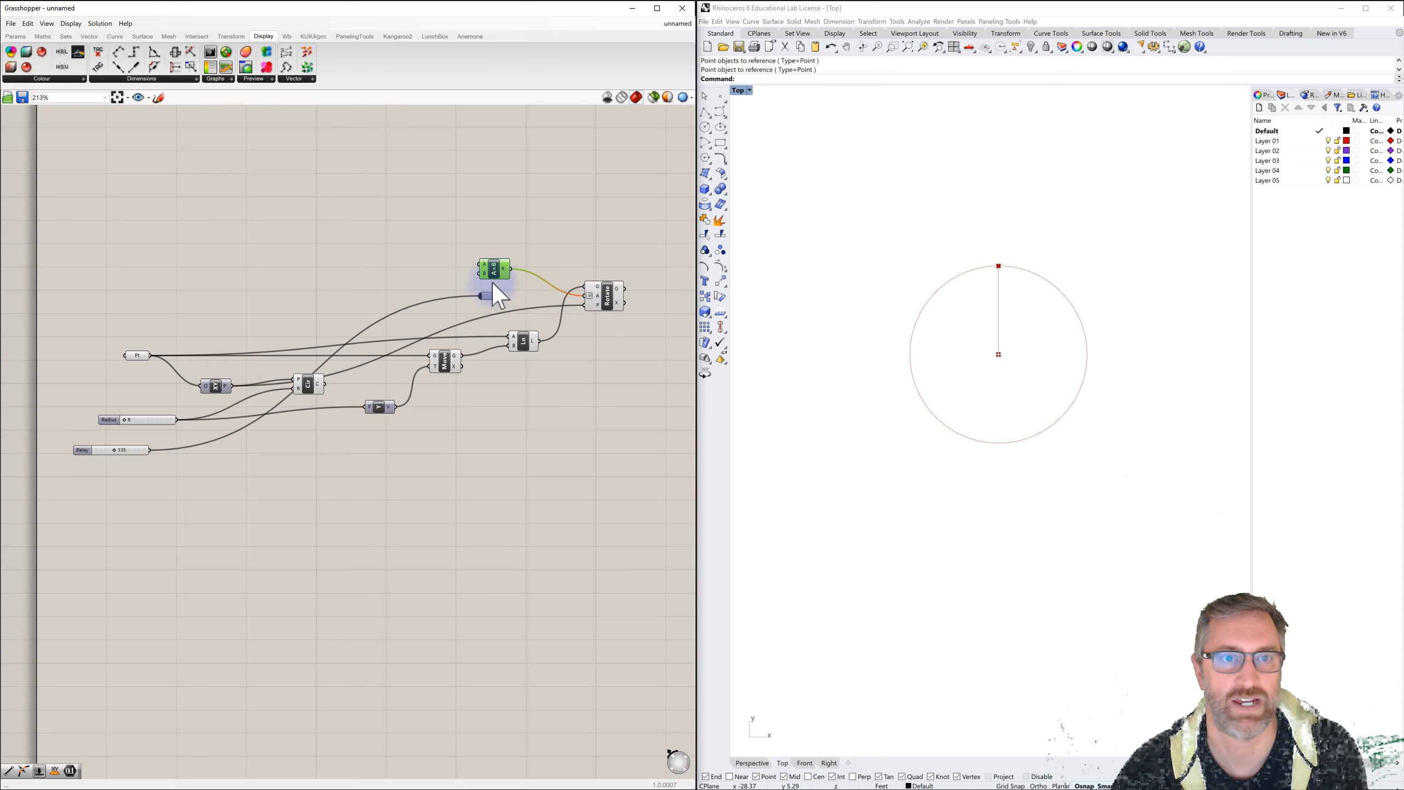
left_click_drag(478, 295, 491, 246)
left_click_drag(150, 450, 478, 223)
key("Delete")
Step: Add a Number parameter and connect it to the Multiplication component's B input
scroll(488, 269, "up", 2)
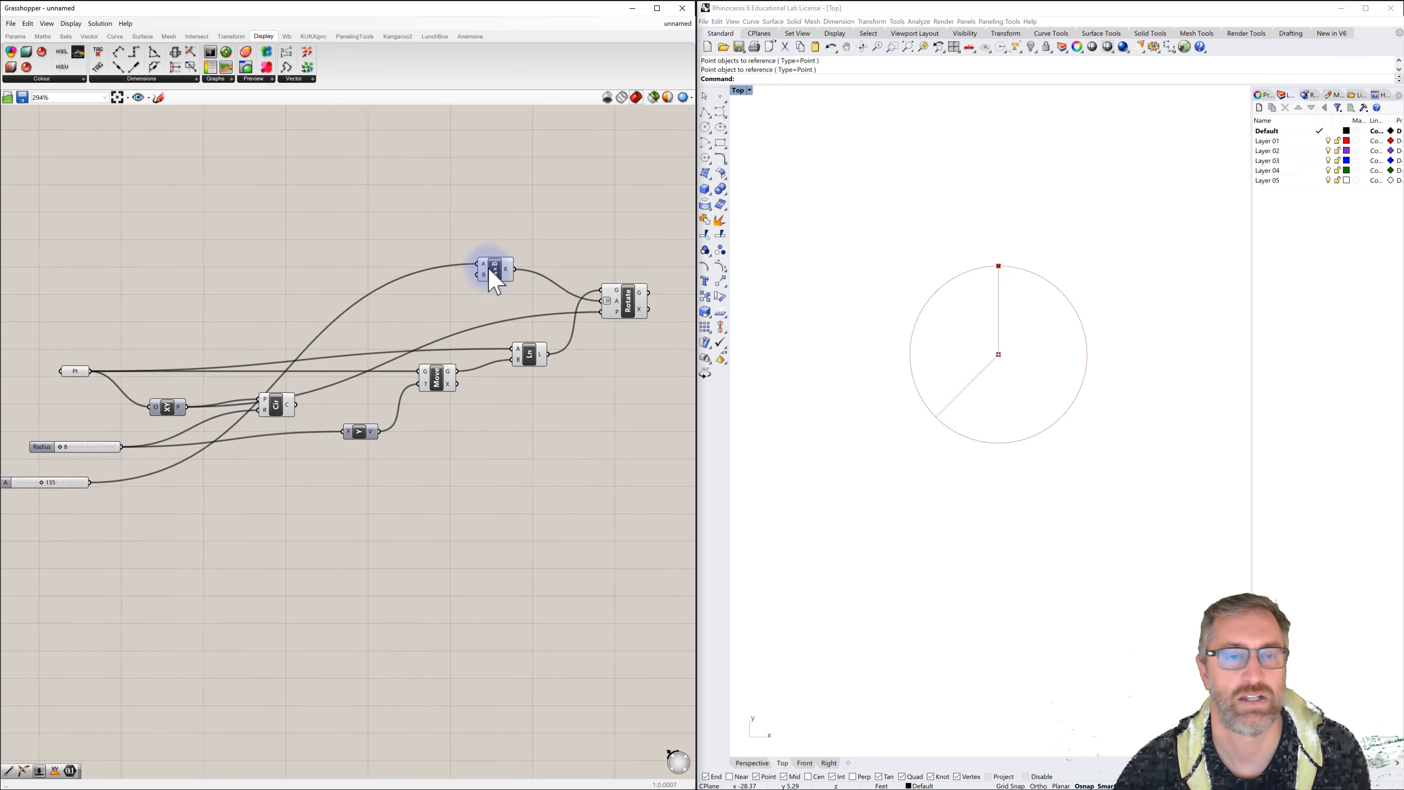
double_click(429, 285)
type("number")
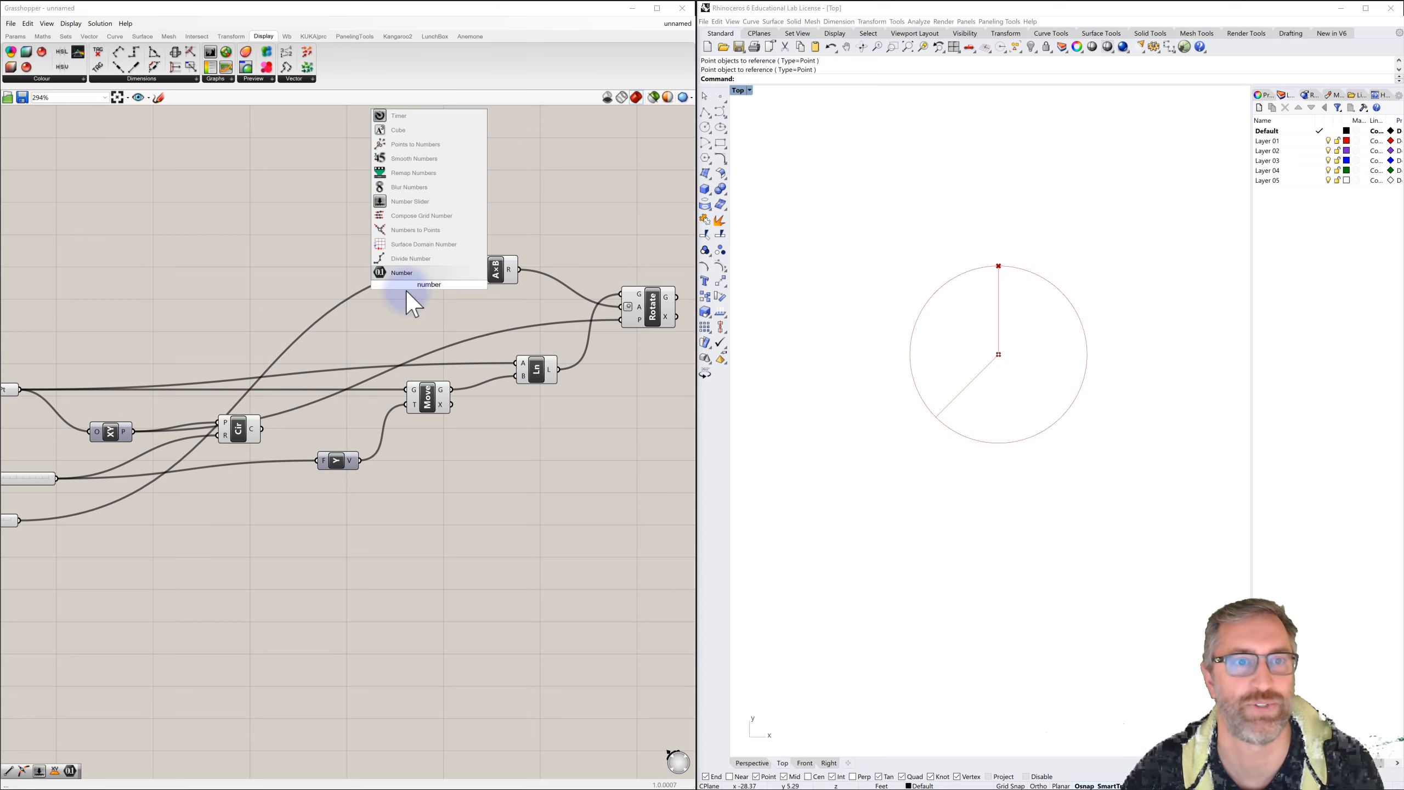
left_click(402, 273)
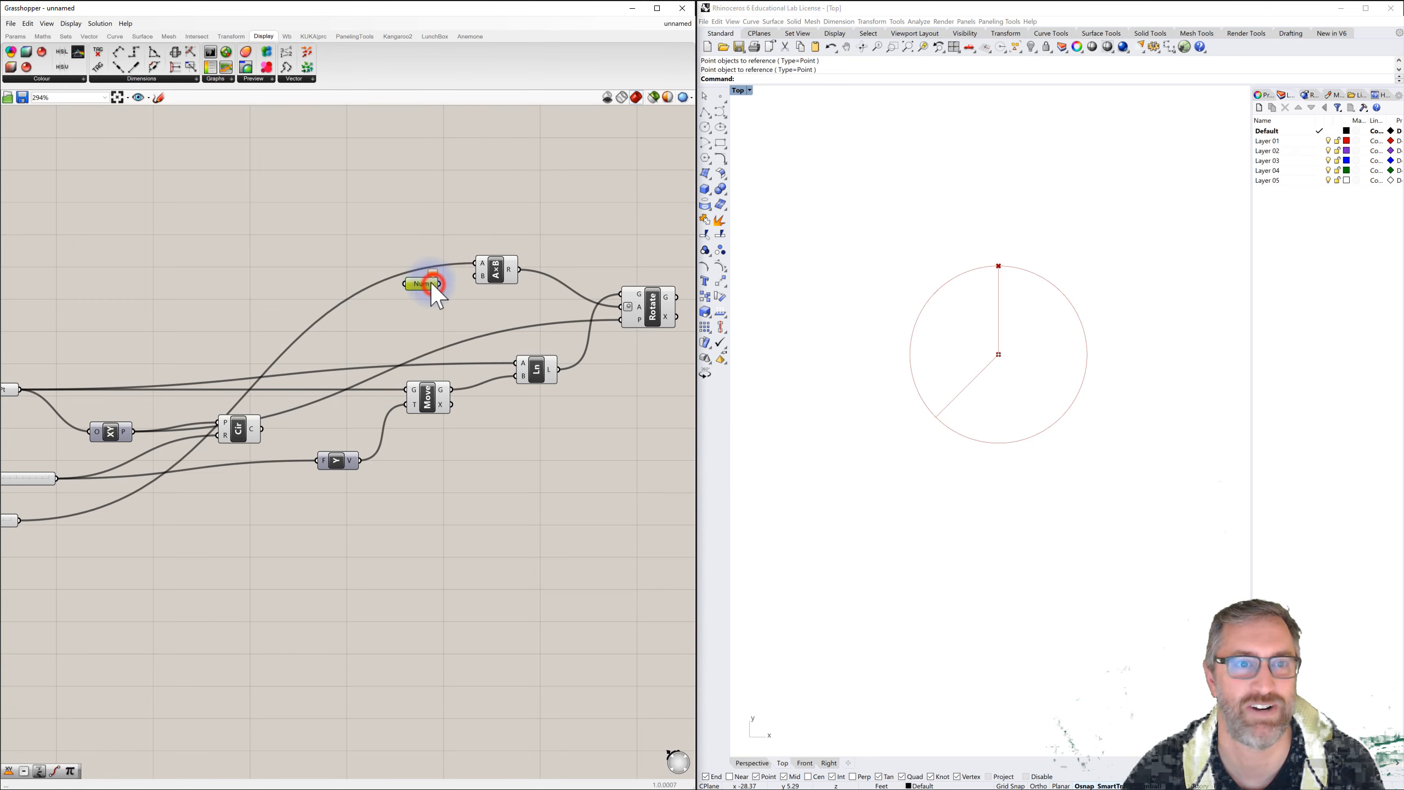
left_click_drag(443, 285, 474, 272)
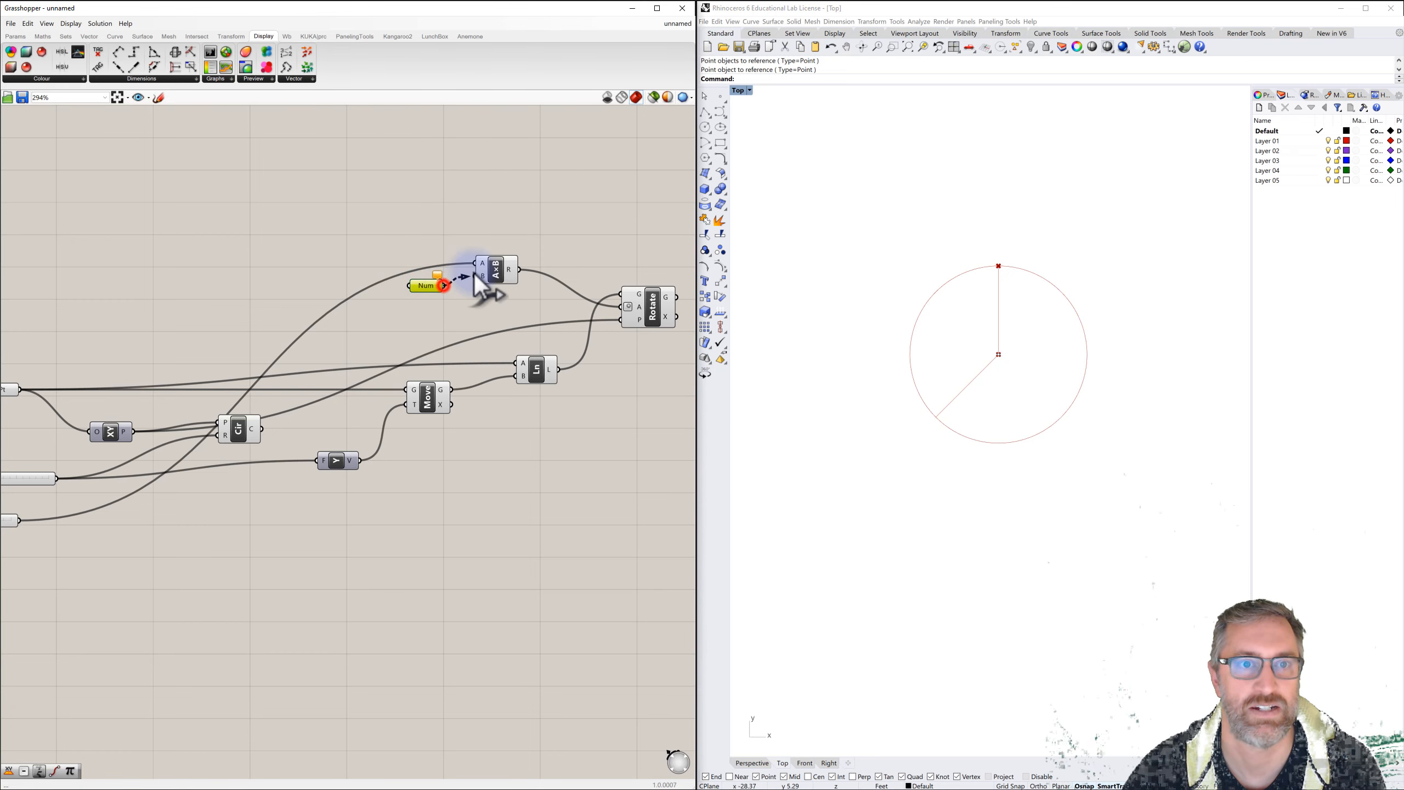
Step: Set the Number parameter's value to -1 to reverse the rotation direction
right_click(431, 286)
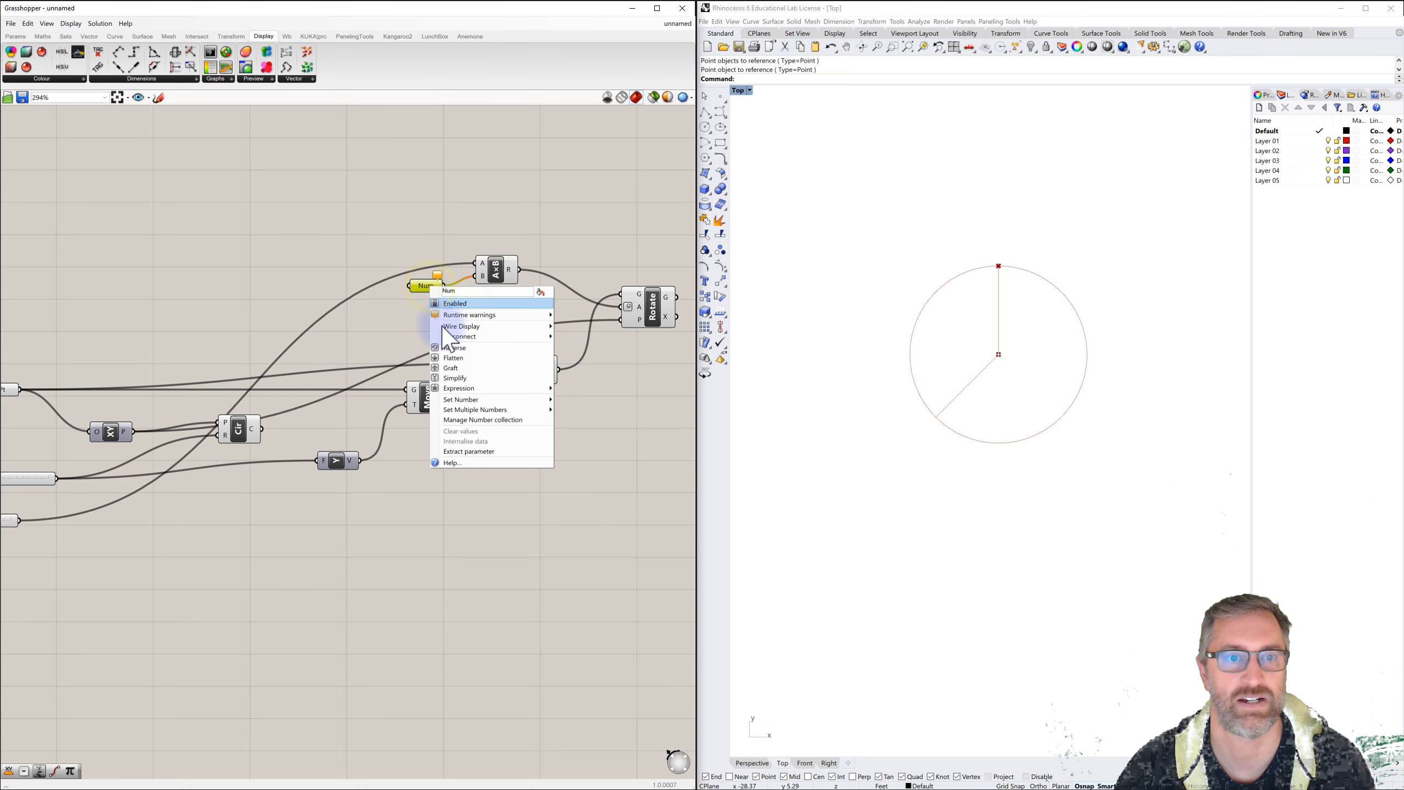
left_click(459, 399)
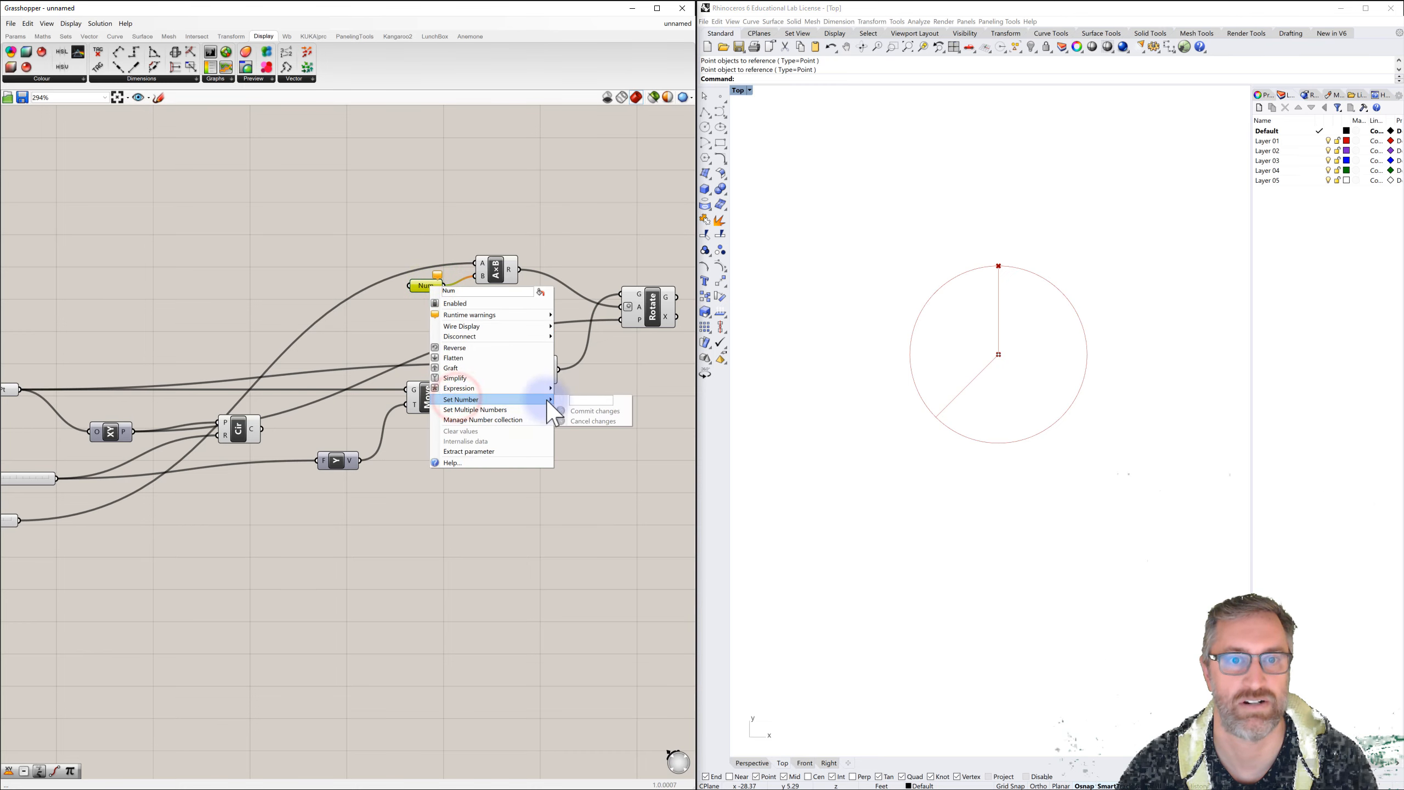
left_click(577, 401)
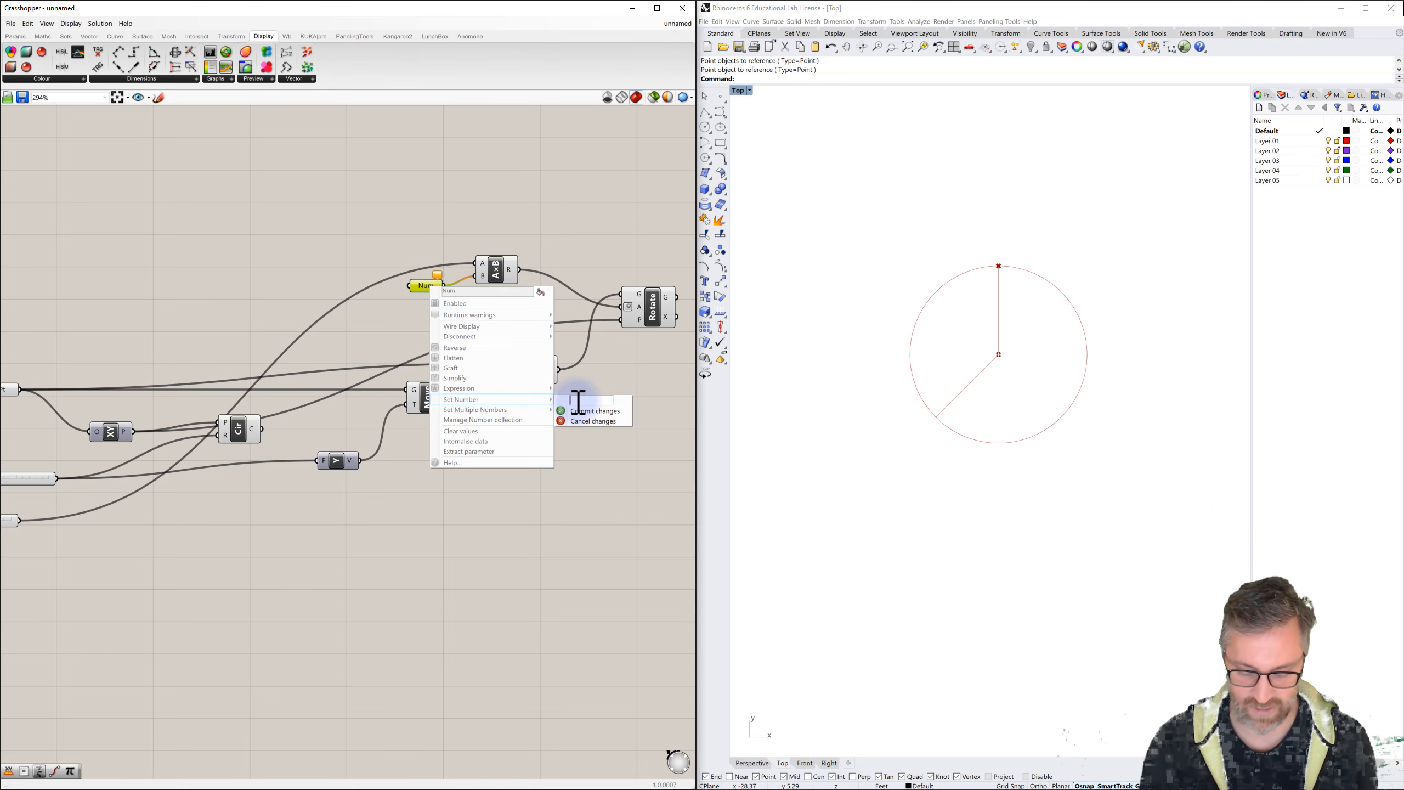
type("-1")
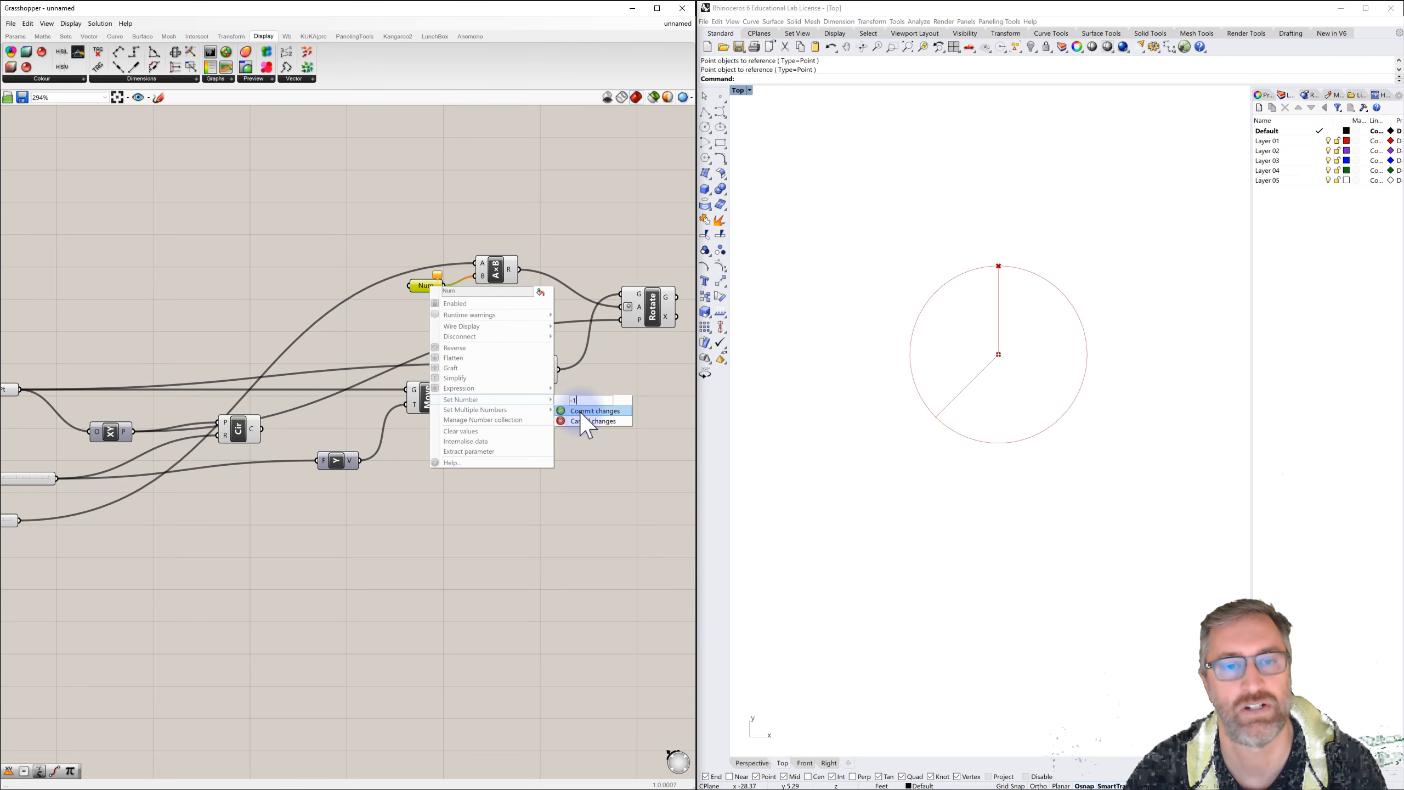
left_click(581, 412)
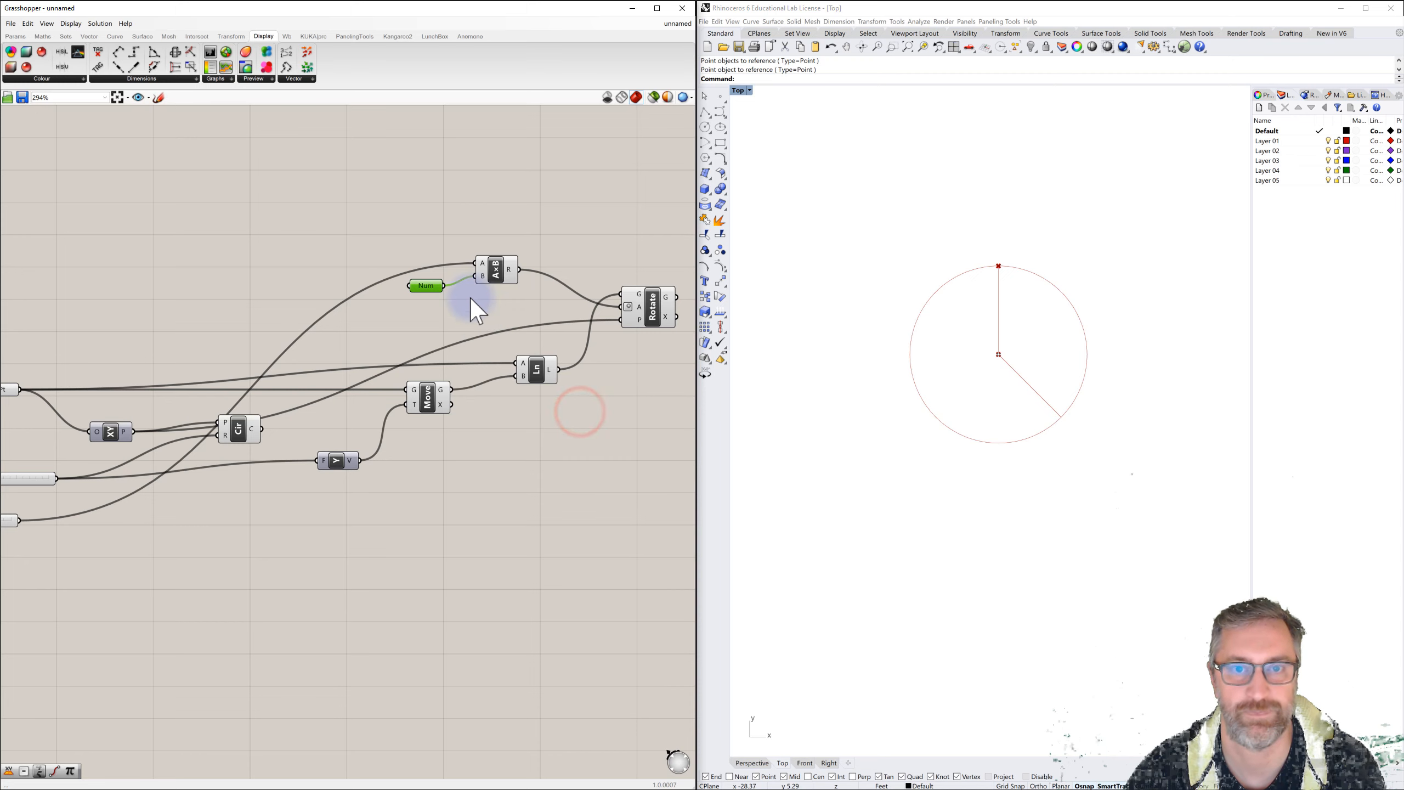
Step: Rename the Number parameter as -1 and adjust its alignment with the Multiplication component
left_click(470, 299)
right_click(431, 287)
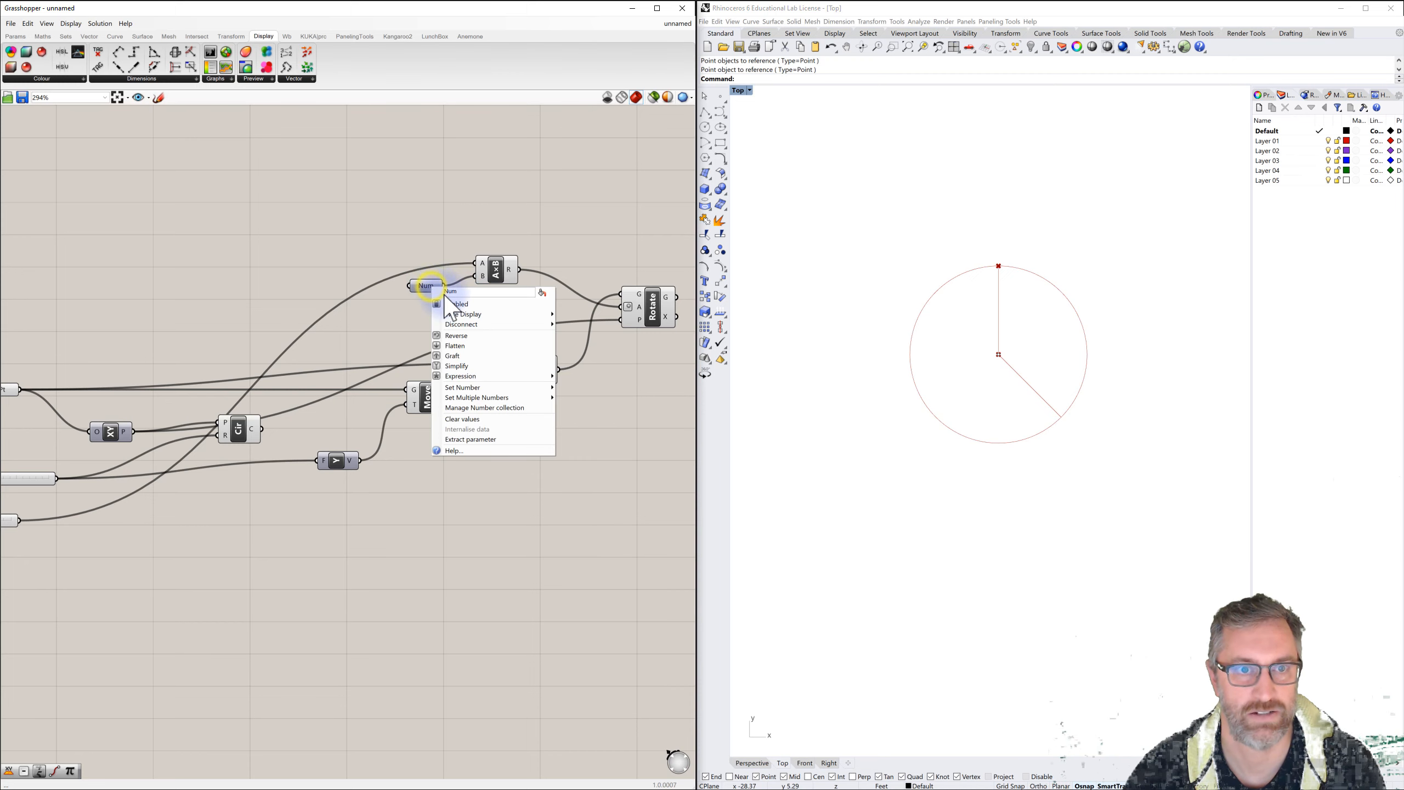
left_click_drag(463, 292, 437, 291)
type("-1")
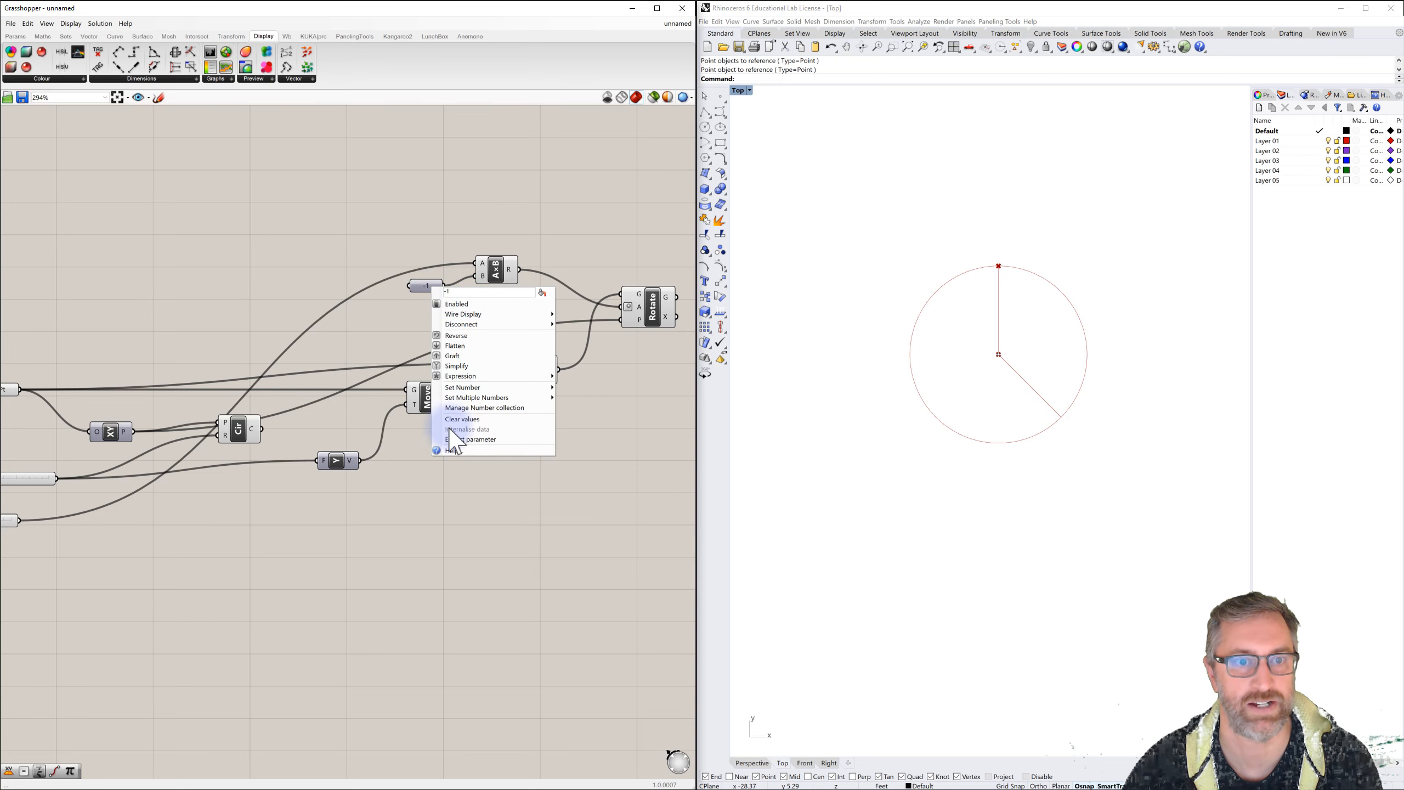
key("Return")
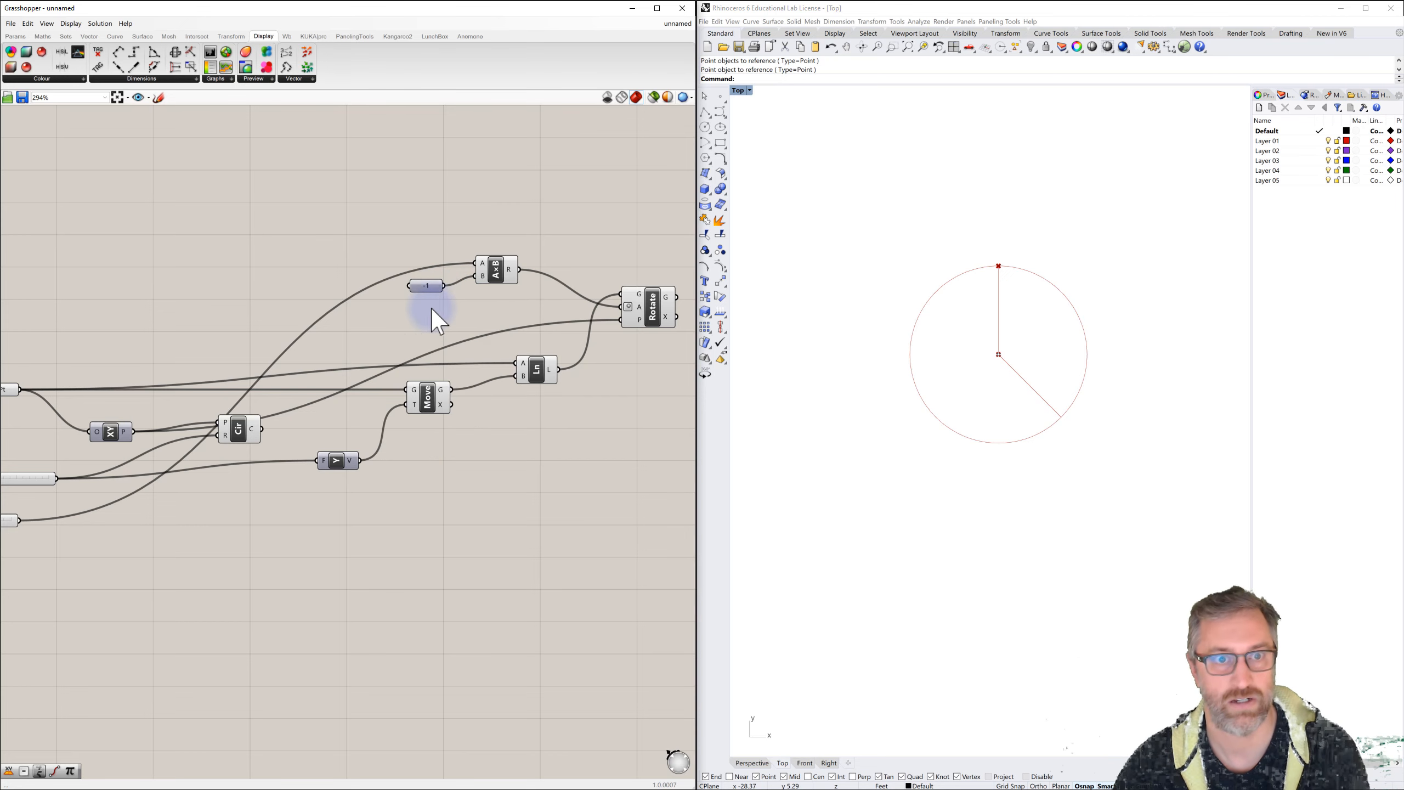
left_click_drag(426, 286, 498, 276)
Step: Test the clockwise rotation of the radius line by moving the angle slider to 39
scroll(362, 338, "down", 2)
right_click_drag(323, 360, 365, 349)
scroll(110, 466, "up", 2)
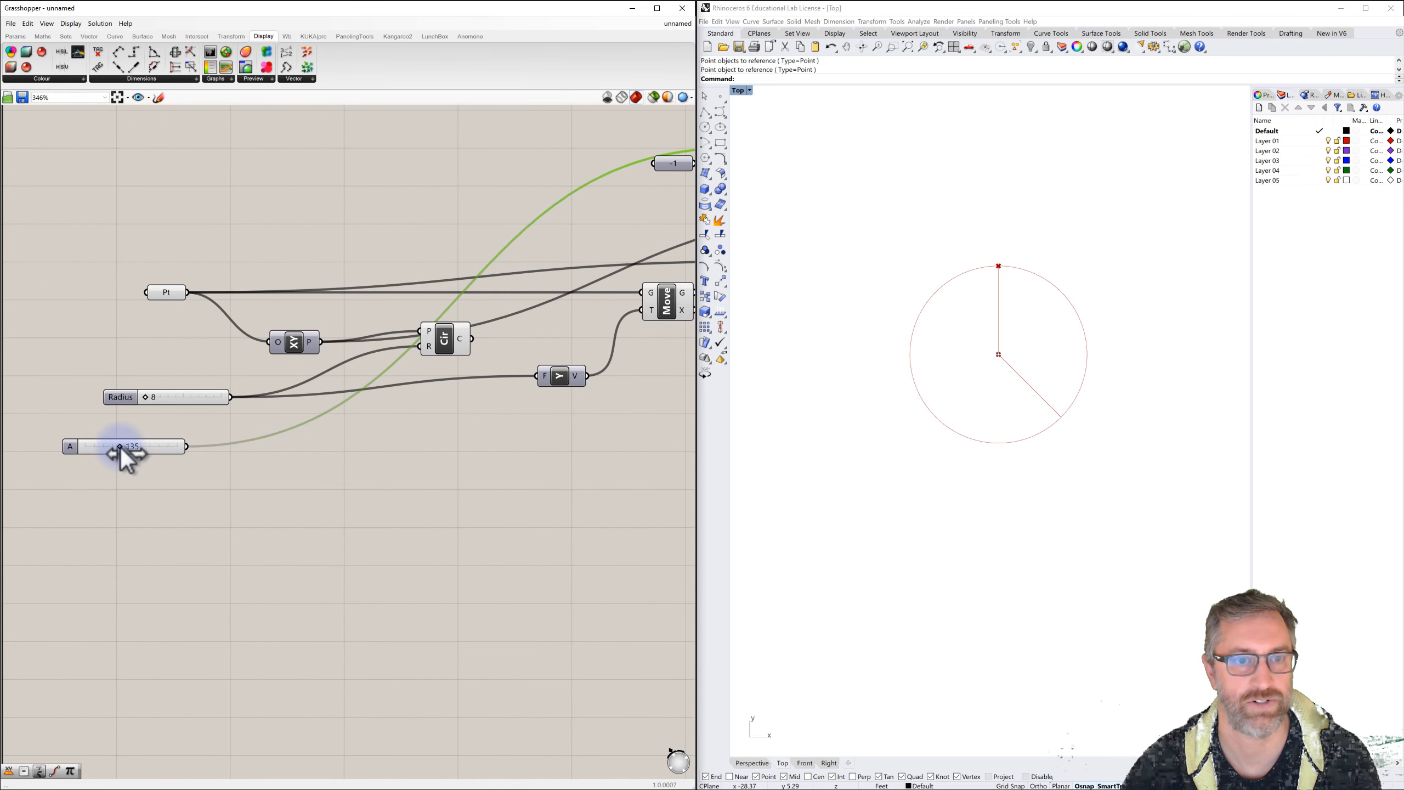
left_click_drag(121, 447, 113, 475)
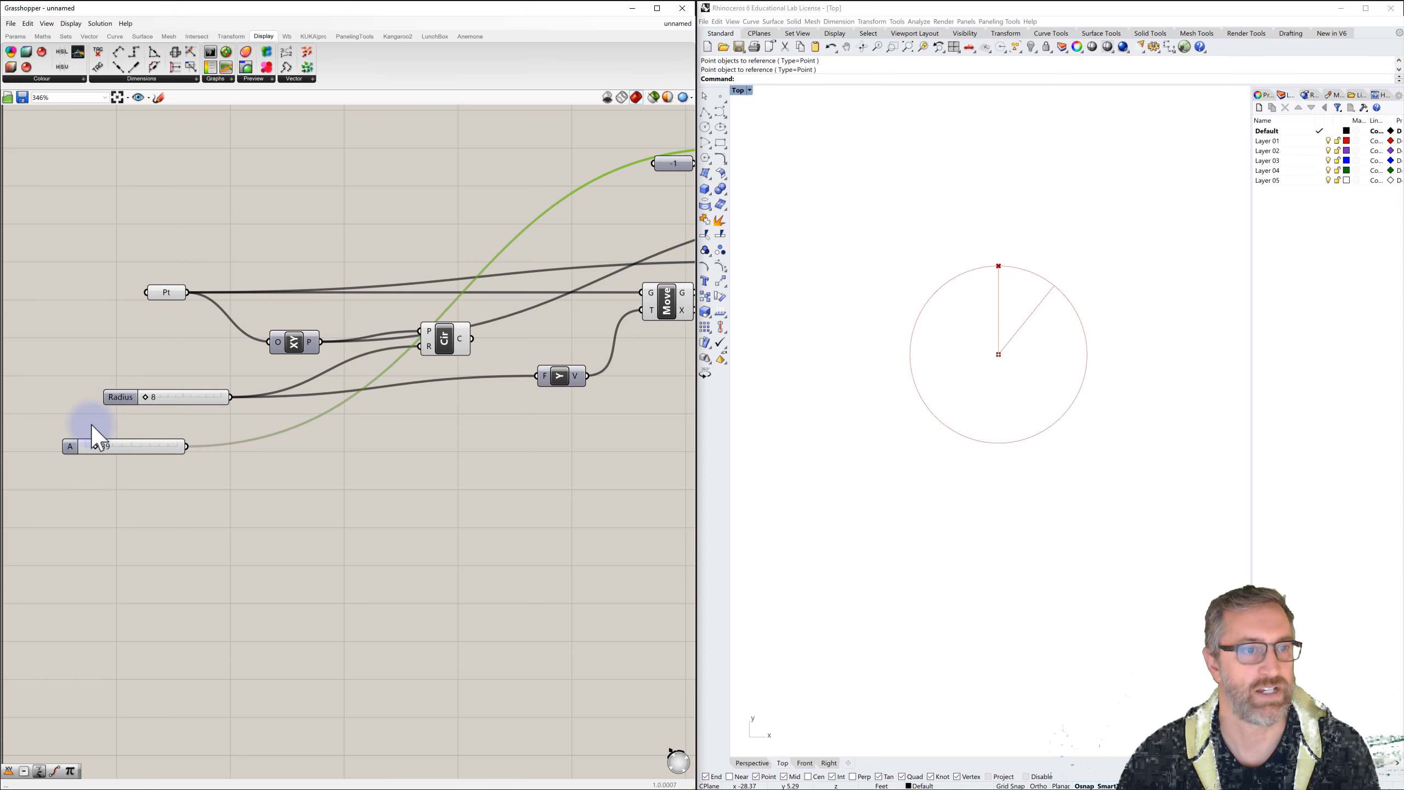
Step: Rename the angle slider as Rotation Angle
double_click(68, 448)
left_click(76, 367)
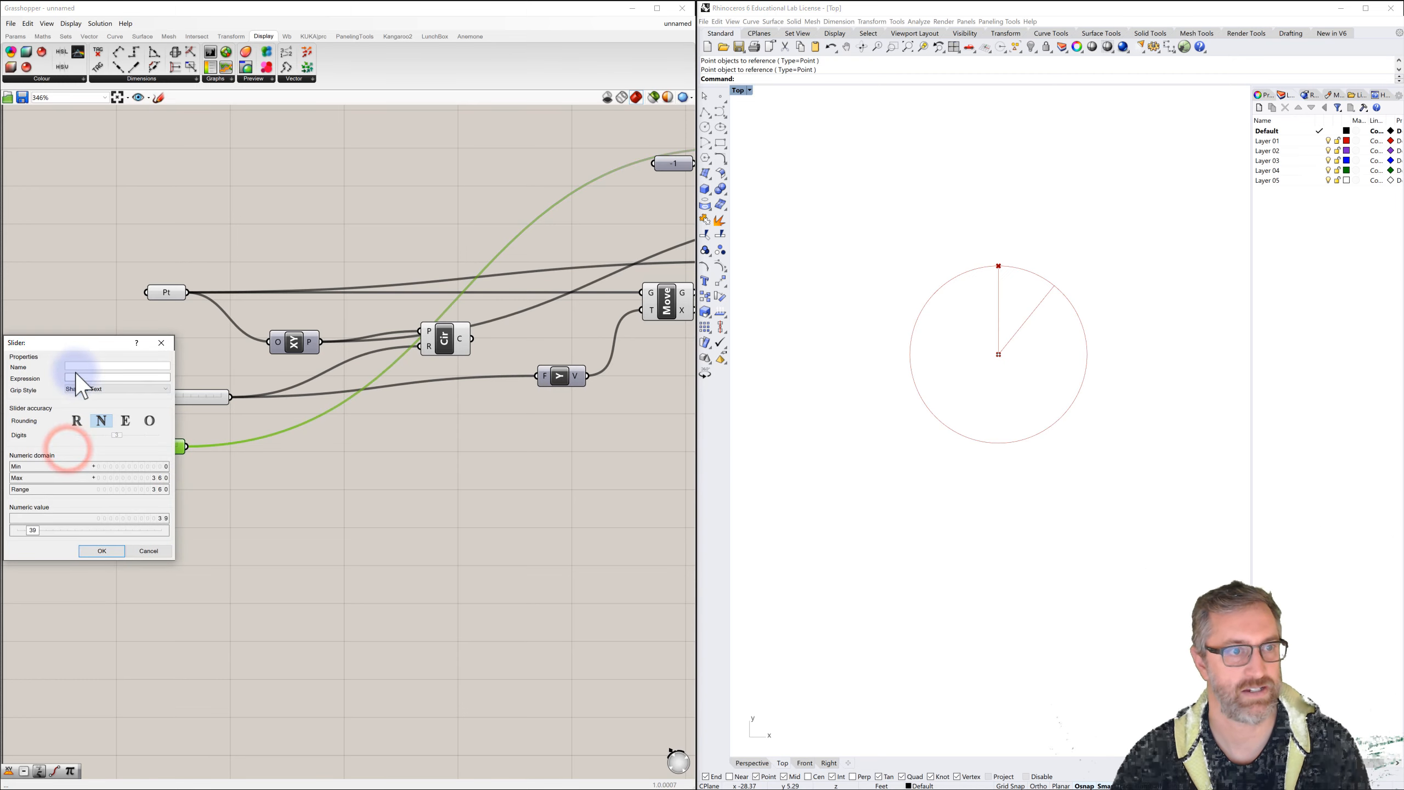
type("R")
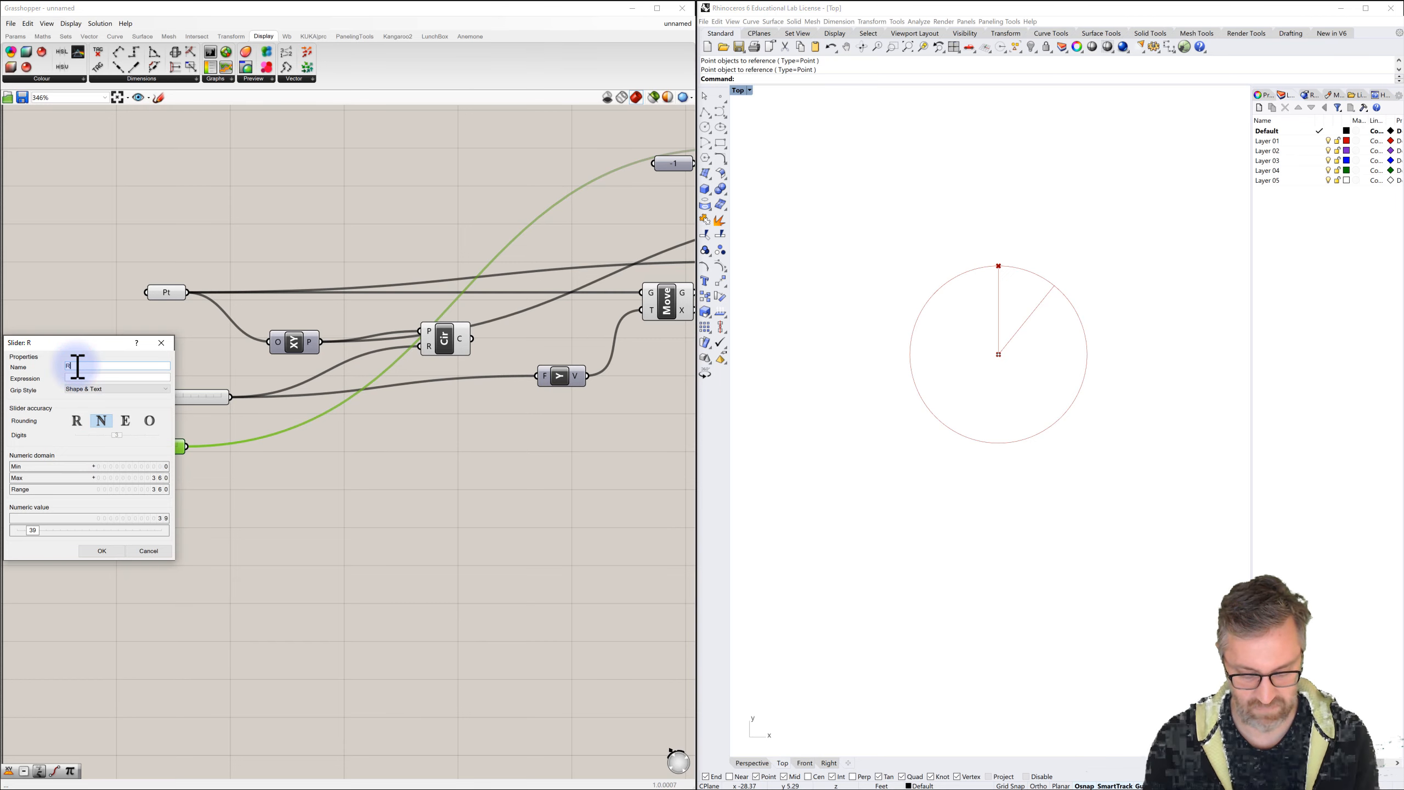
type("otation Angle")
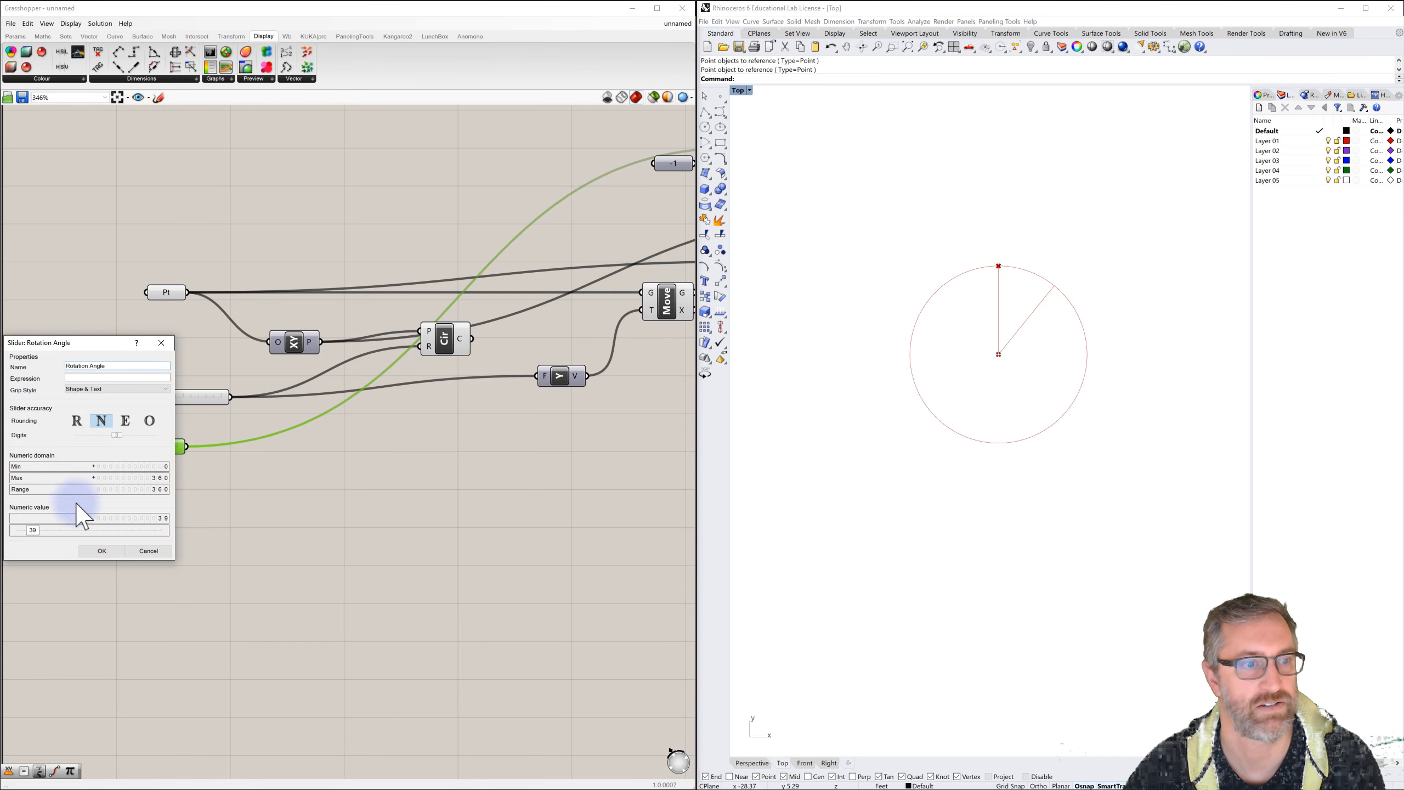
left_click(97, 550)
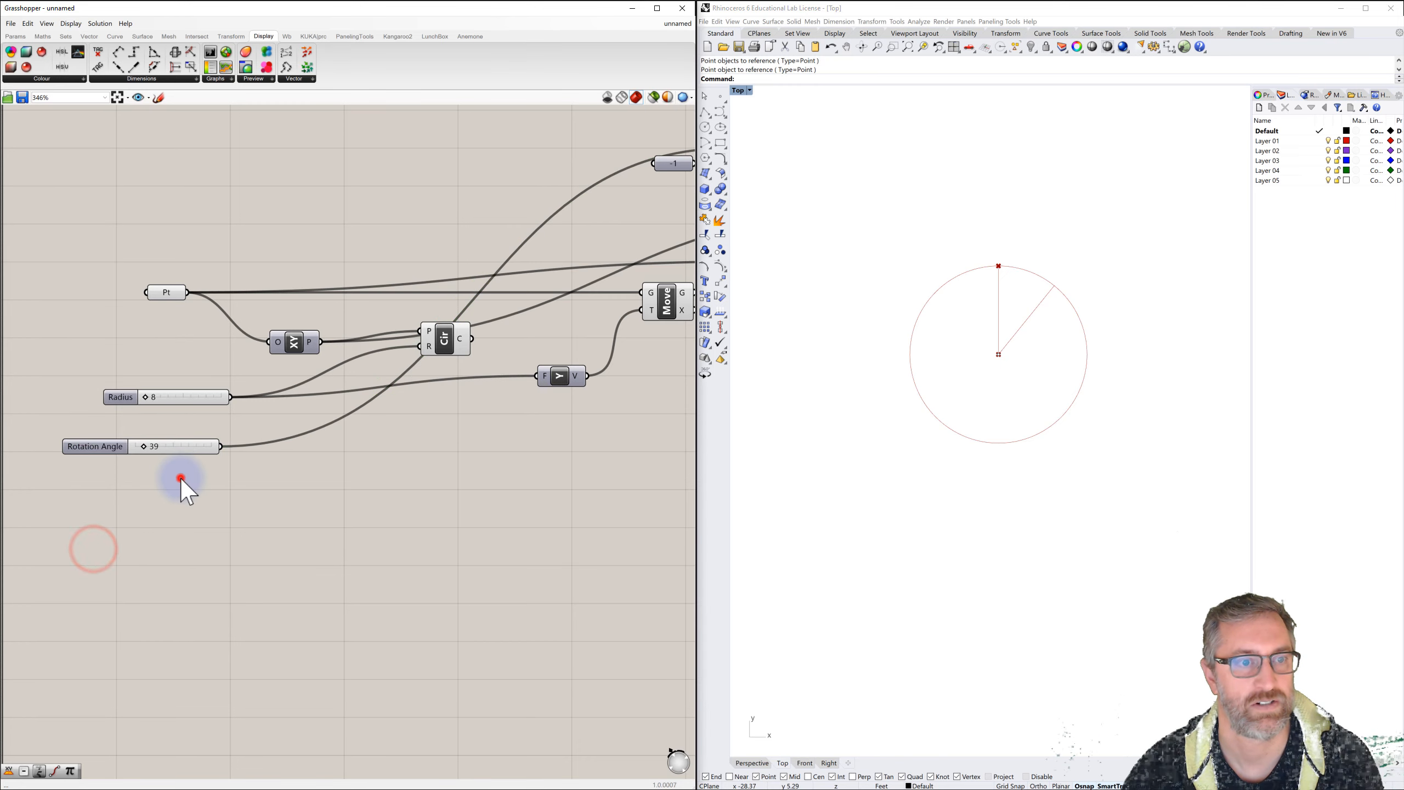
Step: Add an End Points component beside the Rotate component and connect Rotate's geometry output to its curve input
scroll(182, 481, "down", 2)
scroll(192, 466, "down", 1)
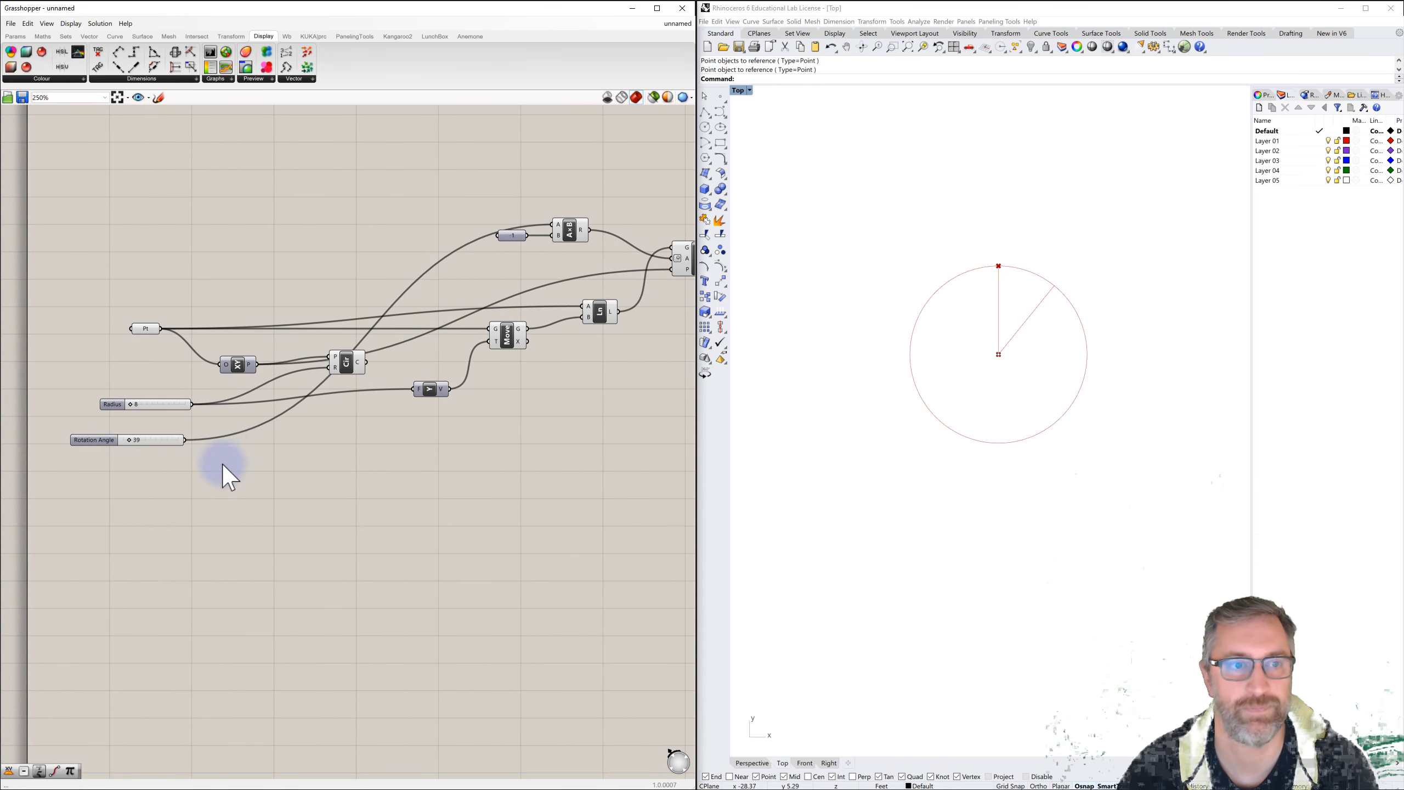
scroll(338, 463, "down", 2)
right_click_drag(369, 470, 369, 380)
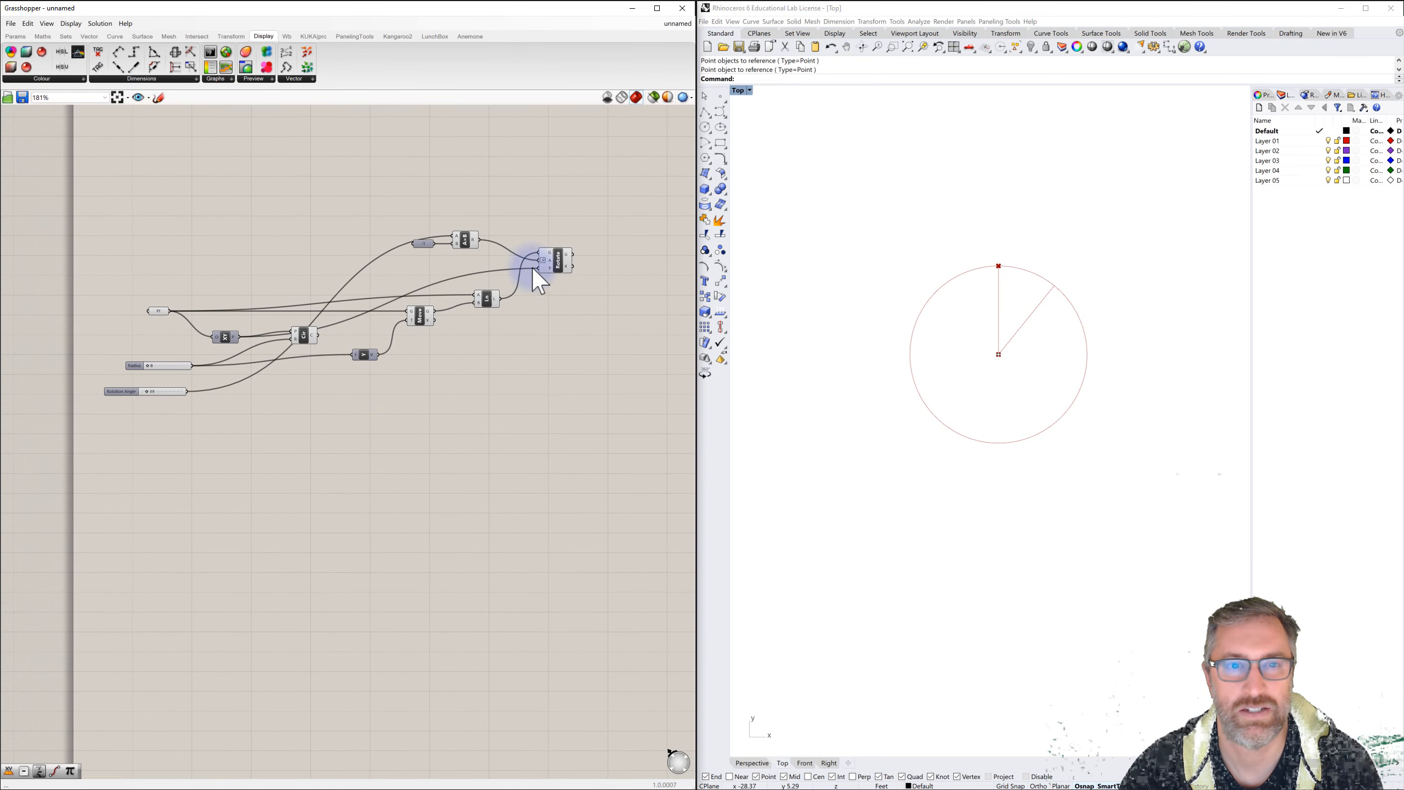
left_click(557, 265)
scroll(563, 270, "down", 1)
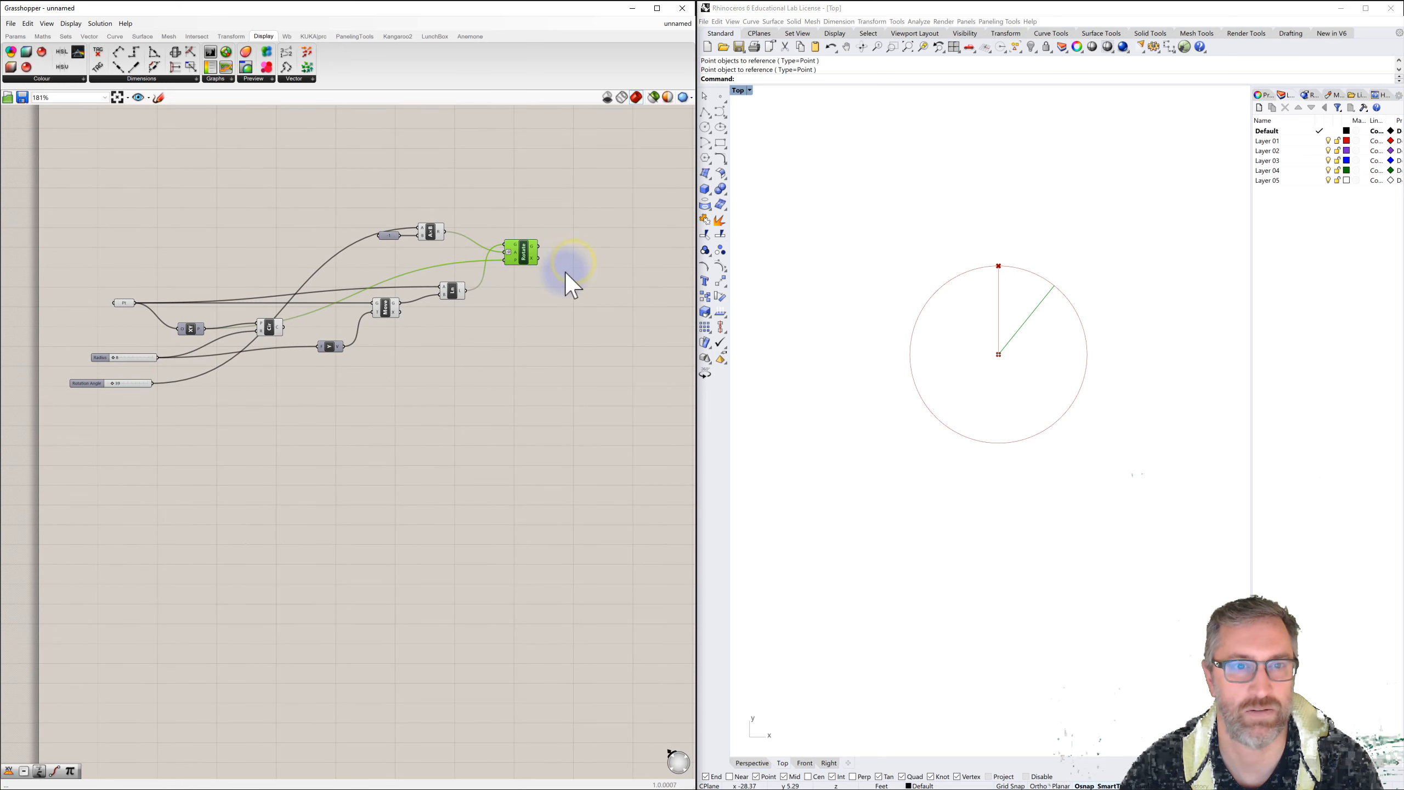
left_click(565, 272)
scroll(565, 272, "down", 1)
right_click_drag(580, 269, 545, 275)
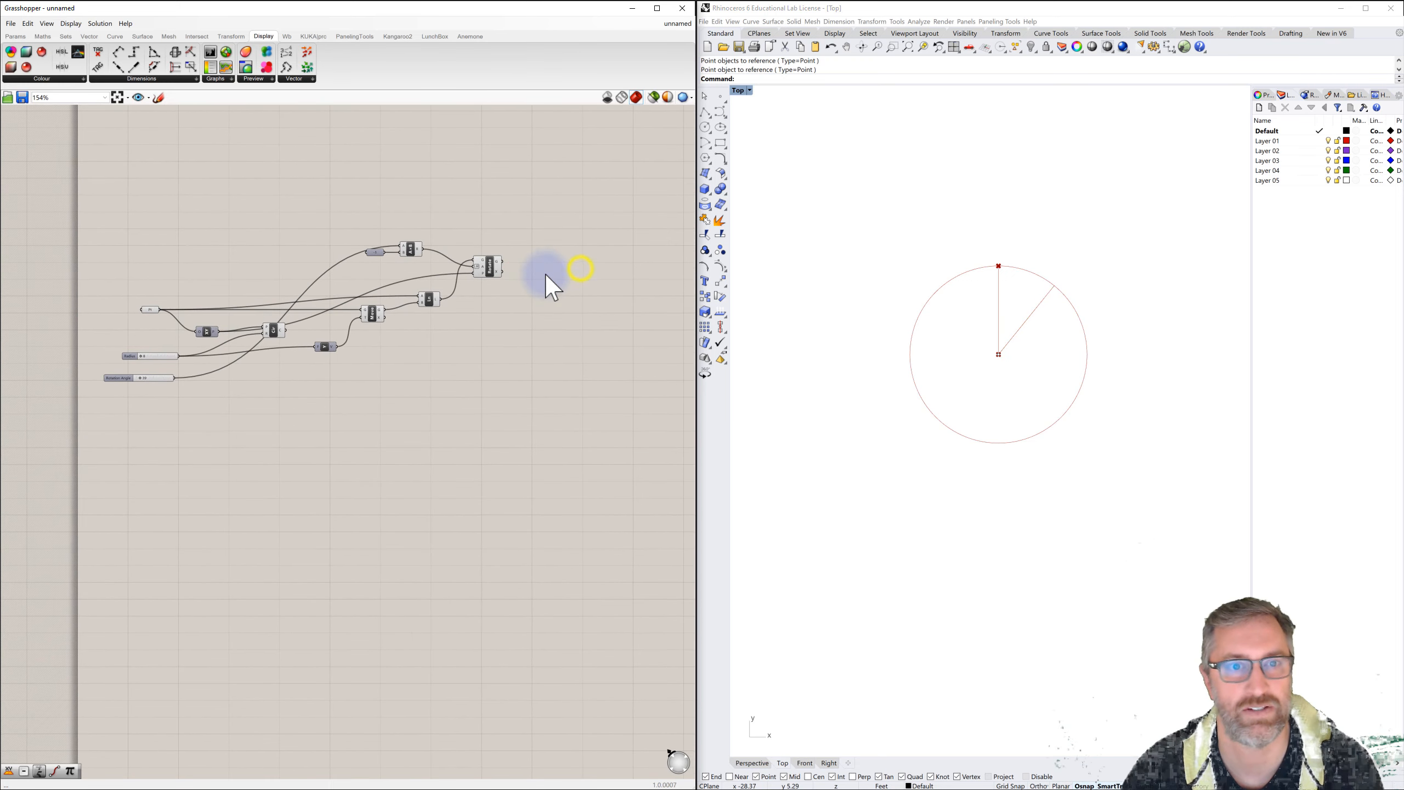
double_click(553, 272)
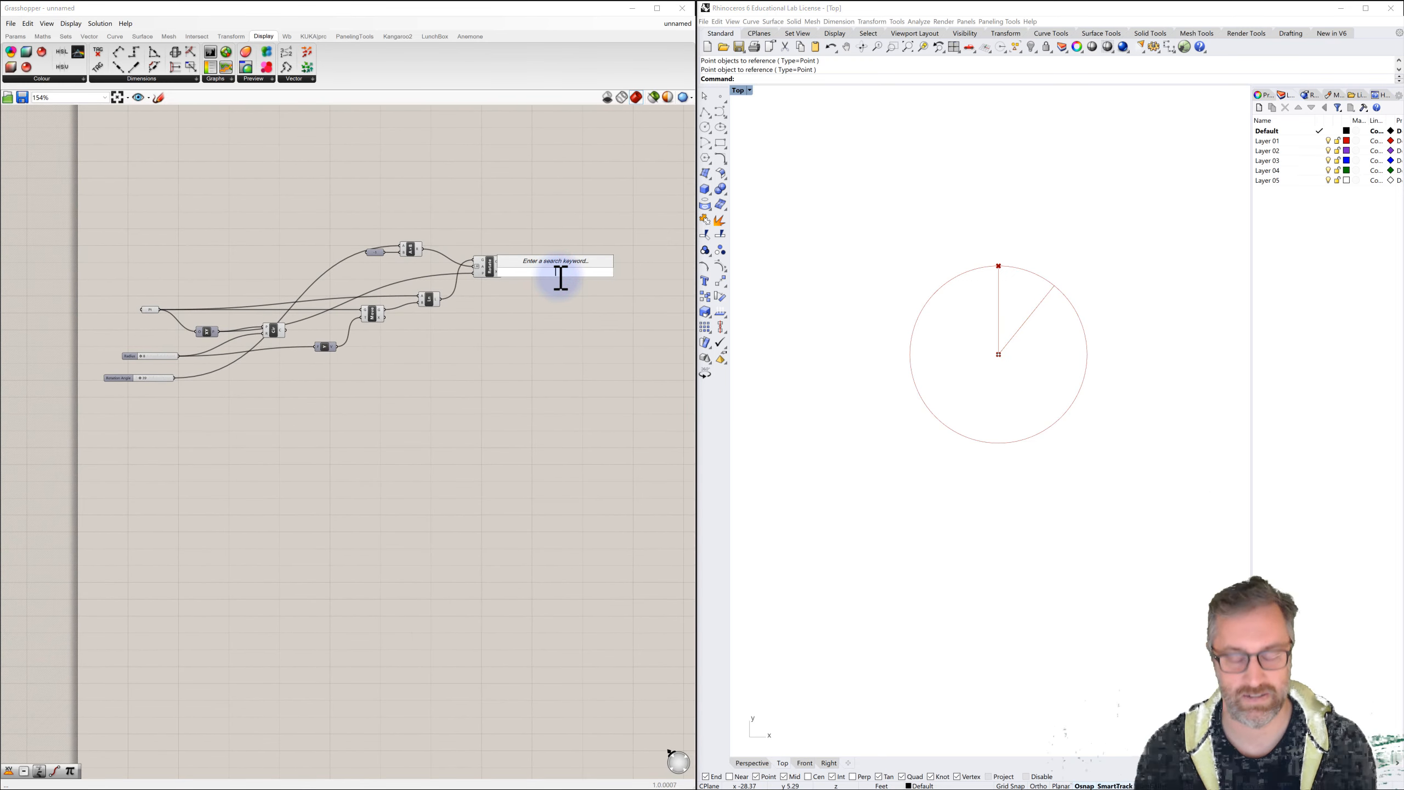
type("en")
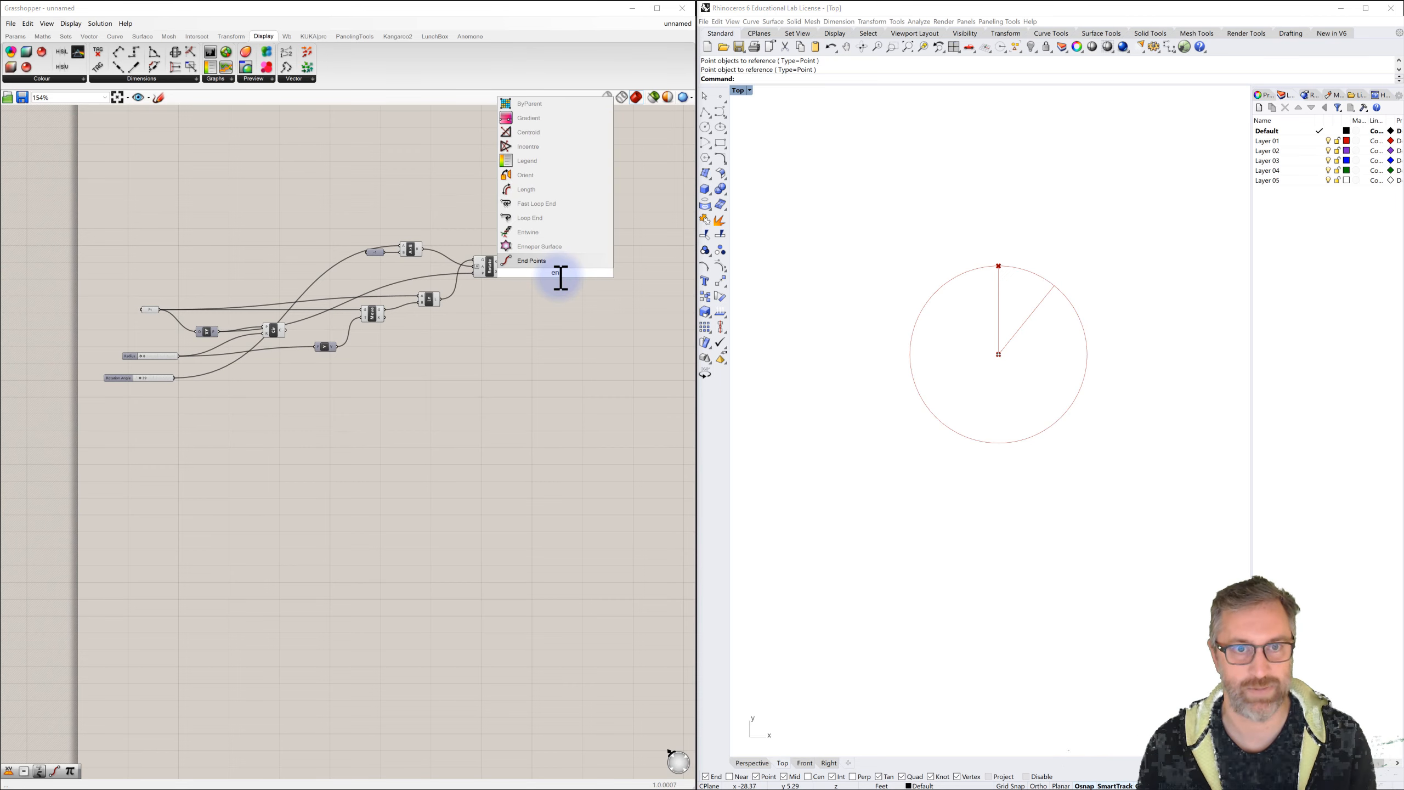
left_click(535, 261)
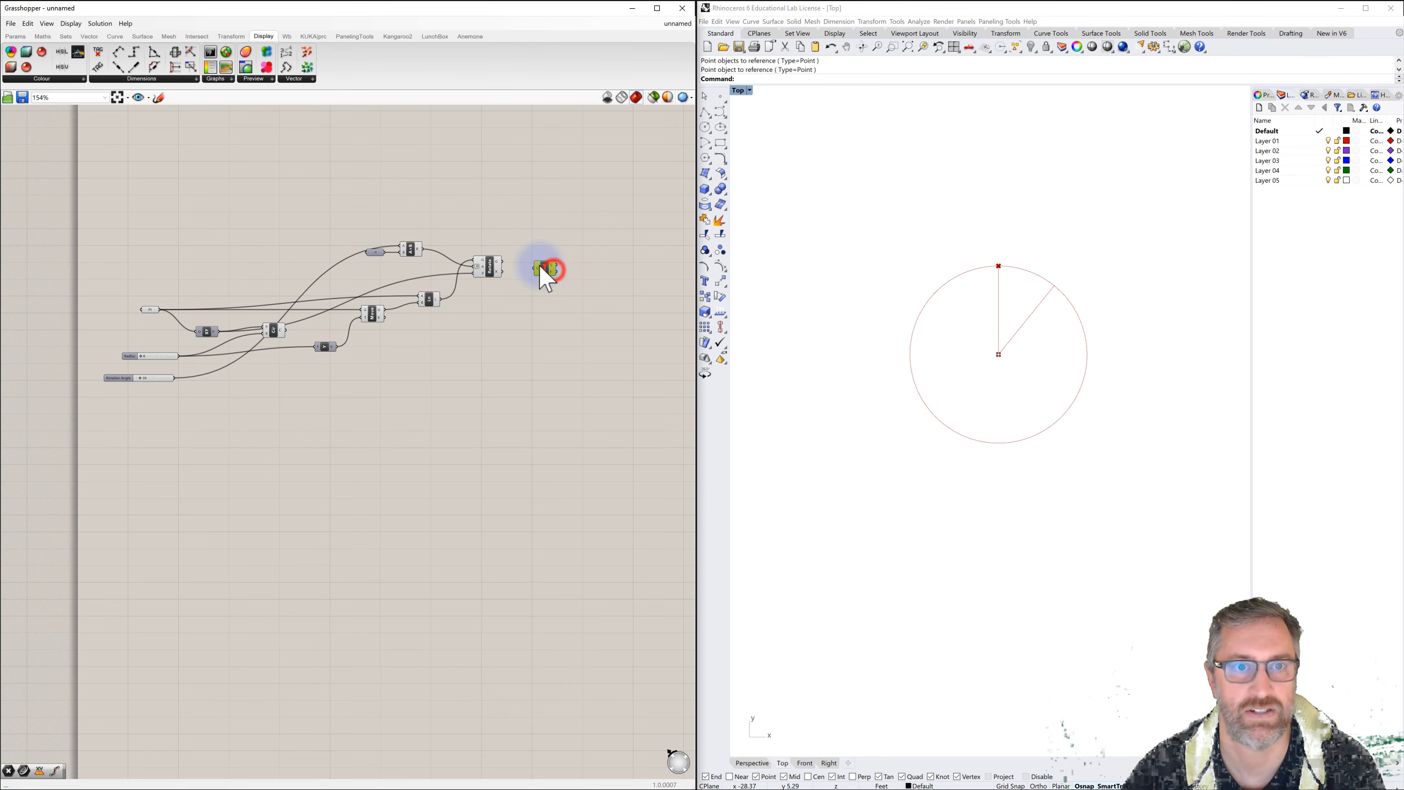
left_click_drag(504, 264, 532, 268)
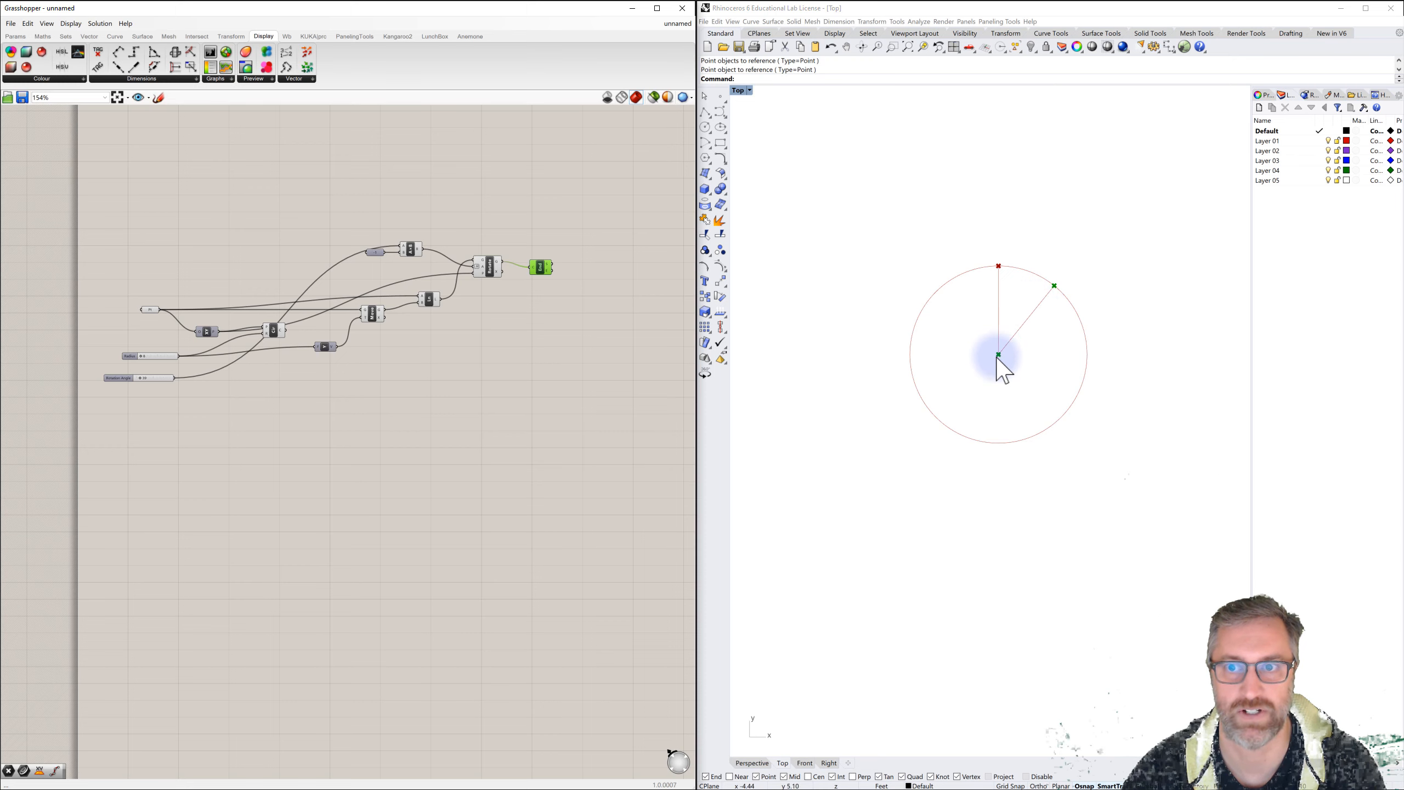
Step: Add a Point parameter after the End Points component and connect the End output to it
double_click(577, 271)
type("point")
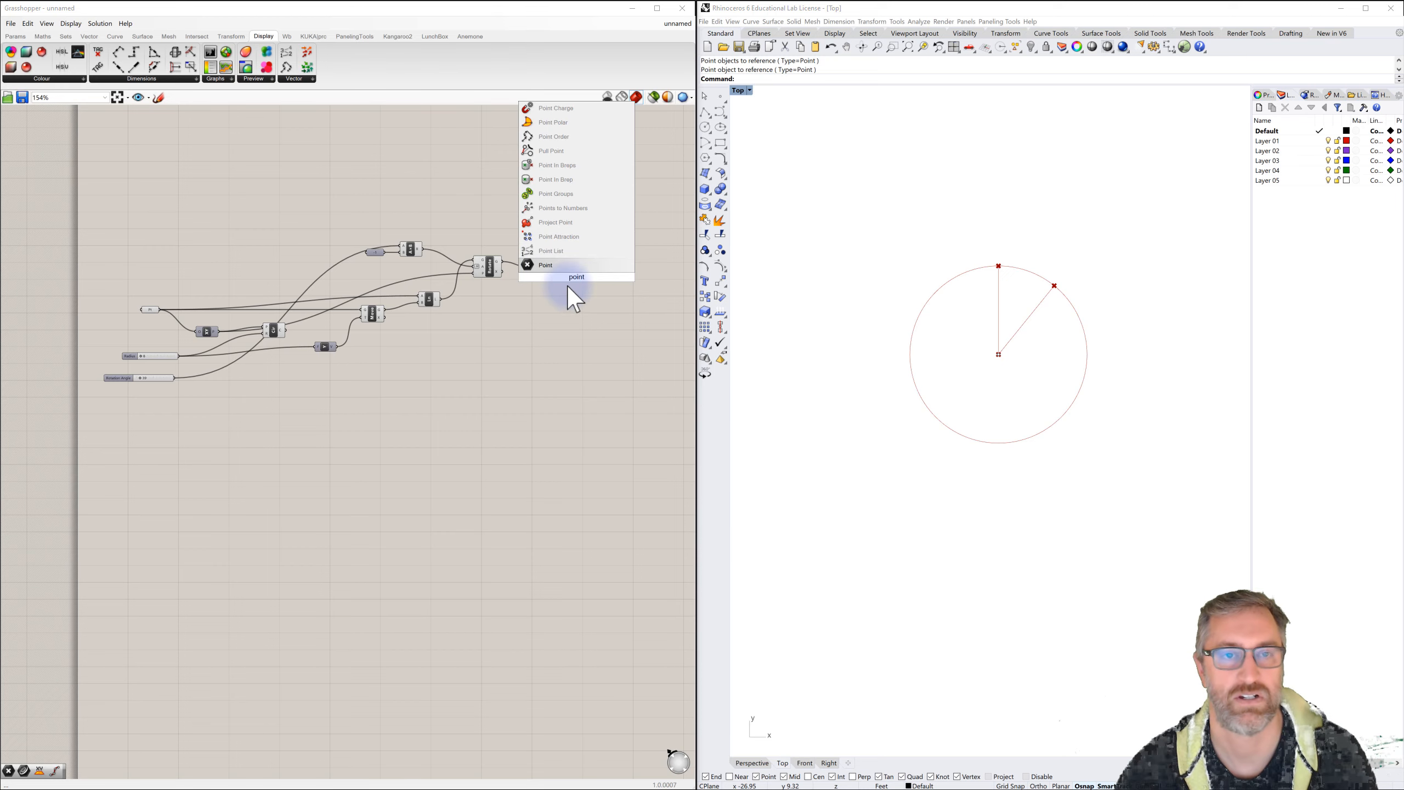
left_click(547, 267)
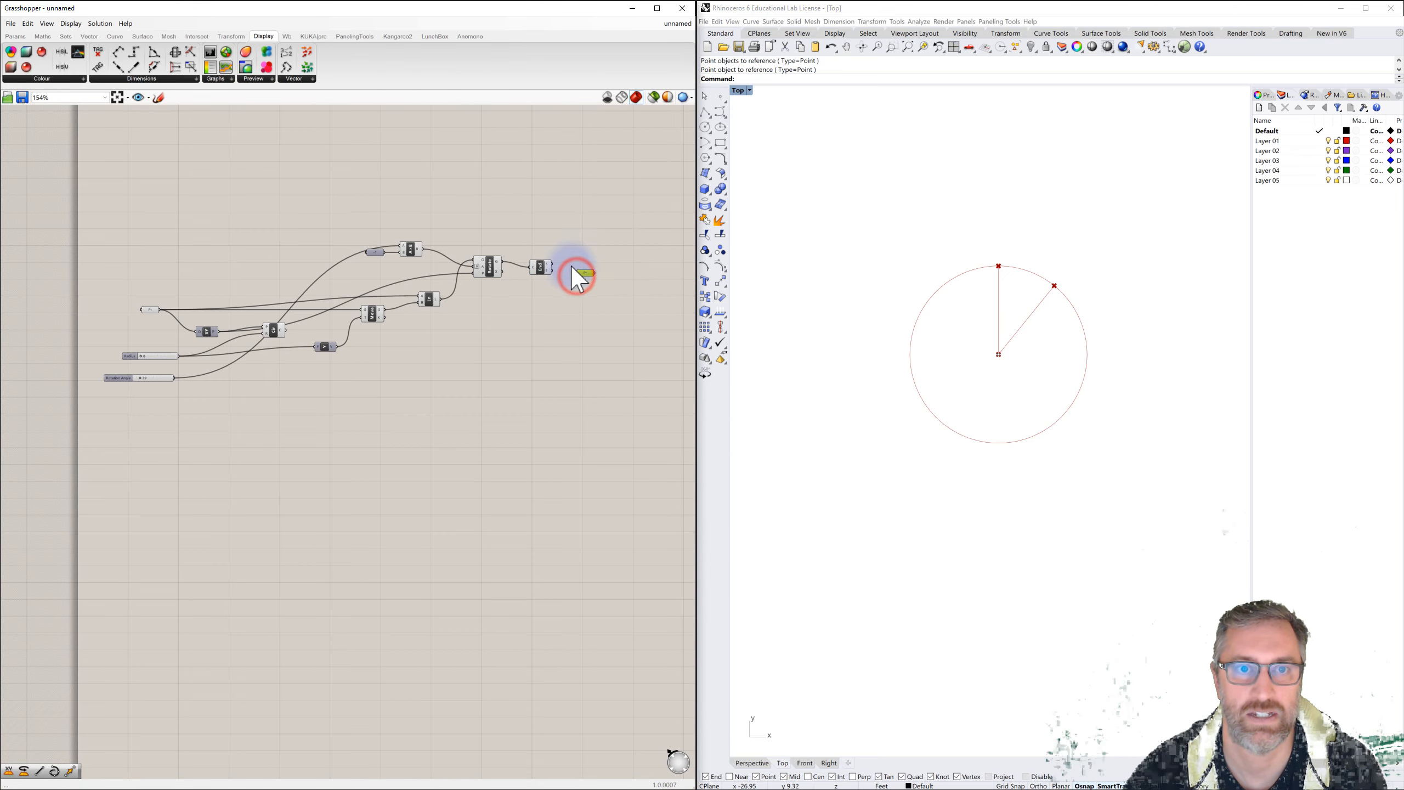
scroll(580, 272, "up", 3)
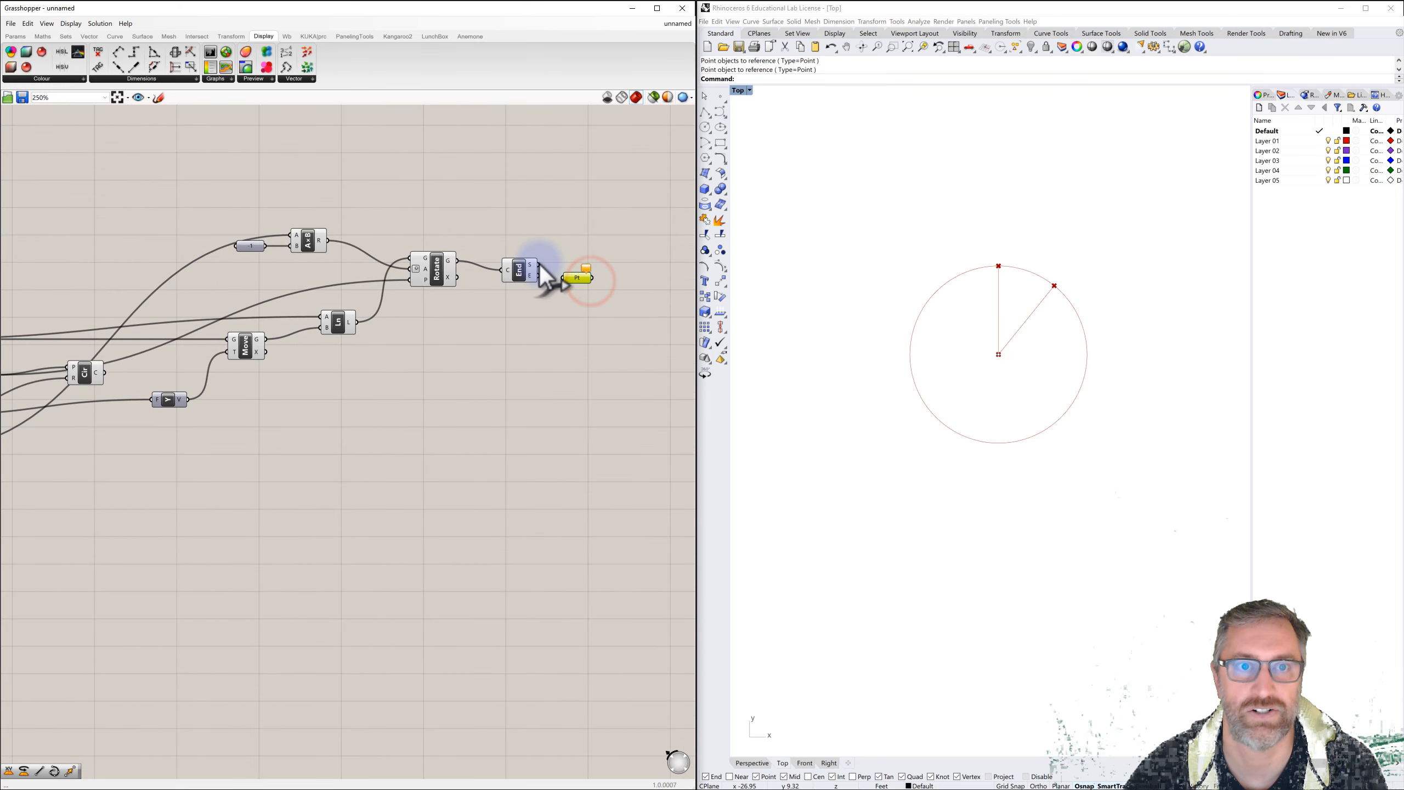
mouse_move(540, 264)
left_mouse_down()
mouse_move(557, 275)
mouse_move(541, 278)
left_mouse_up()
left_click_drag(550, 277, 582, 279)
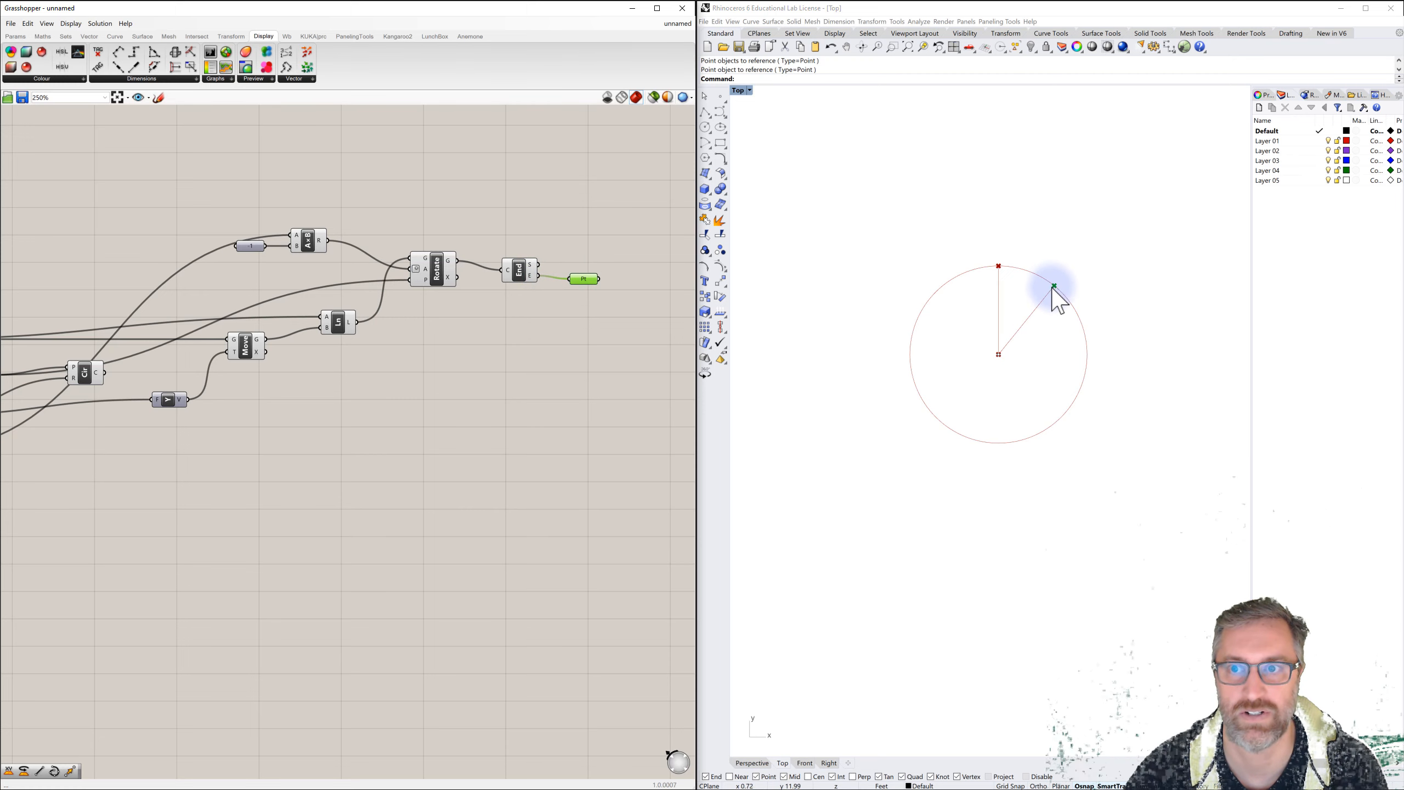
left_click(643, 269)
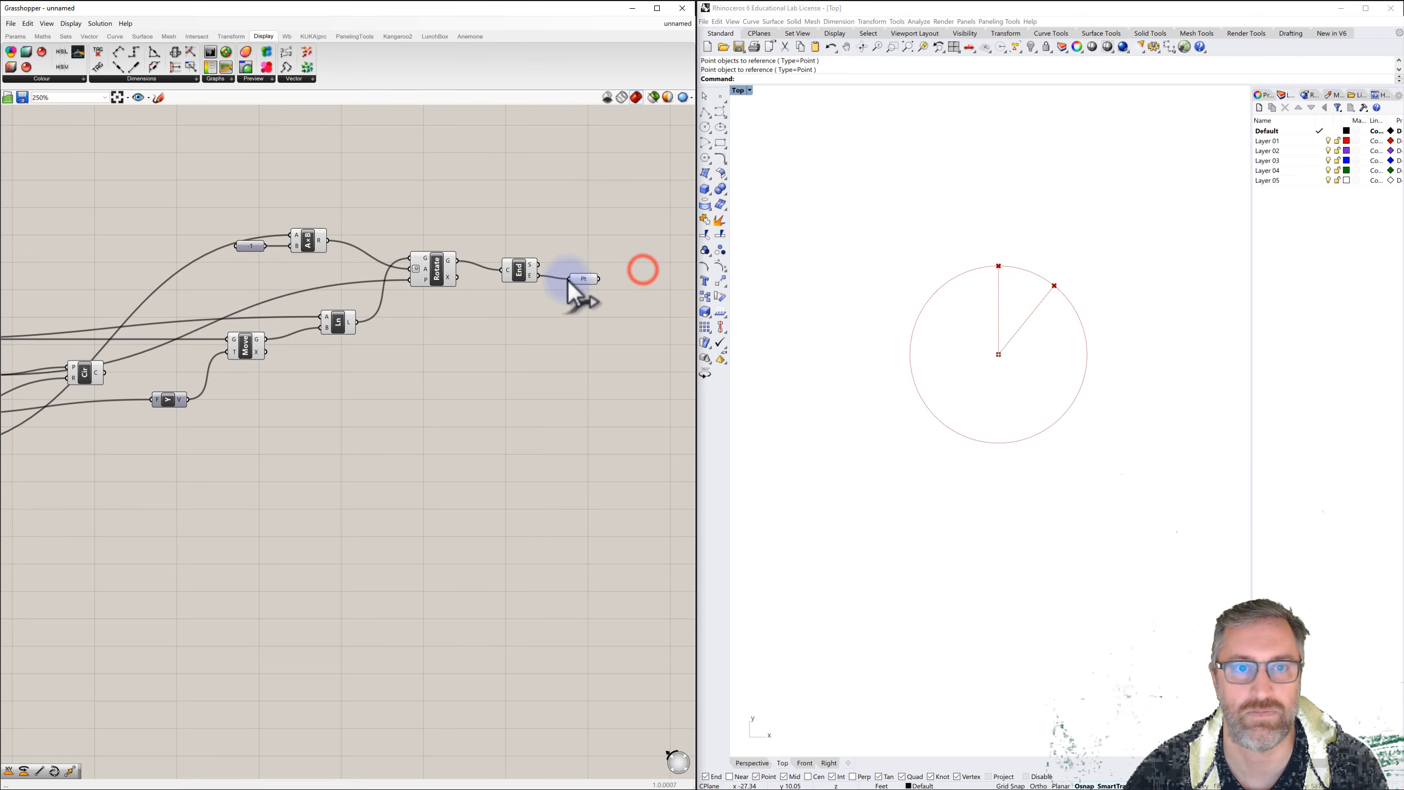
Step: Turn off the preview of the End Points, Line and Move components, leaving Rotate's preview on
left_click(519, 269)
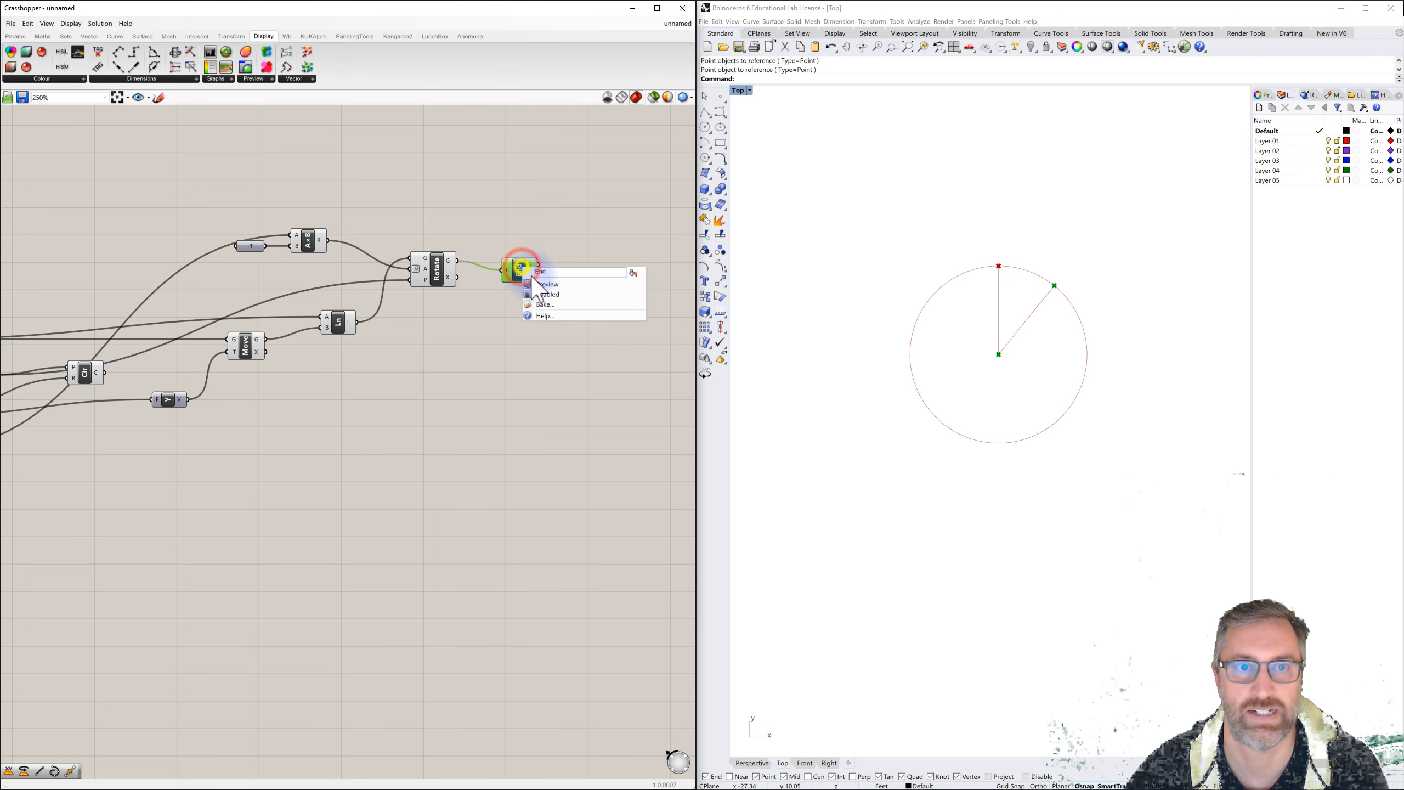
left_click(544, 287)
left_click(437, 273)
scroll(453, 310, "down", 2)
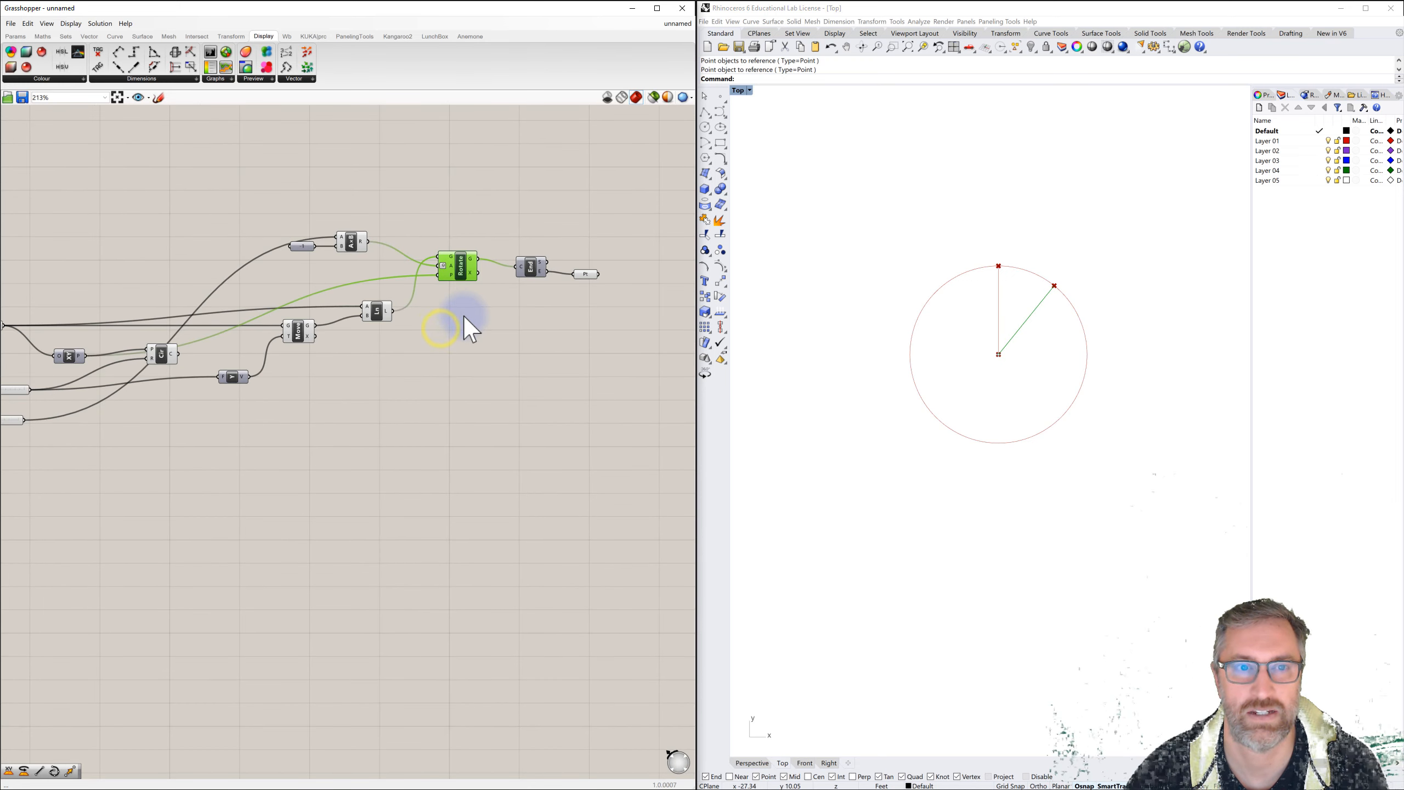
right_click_drag(466, 310, 500, 301)
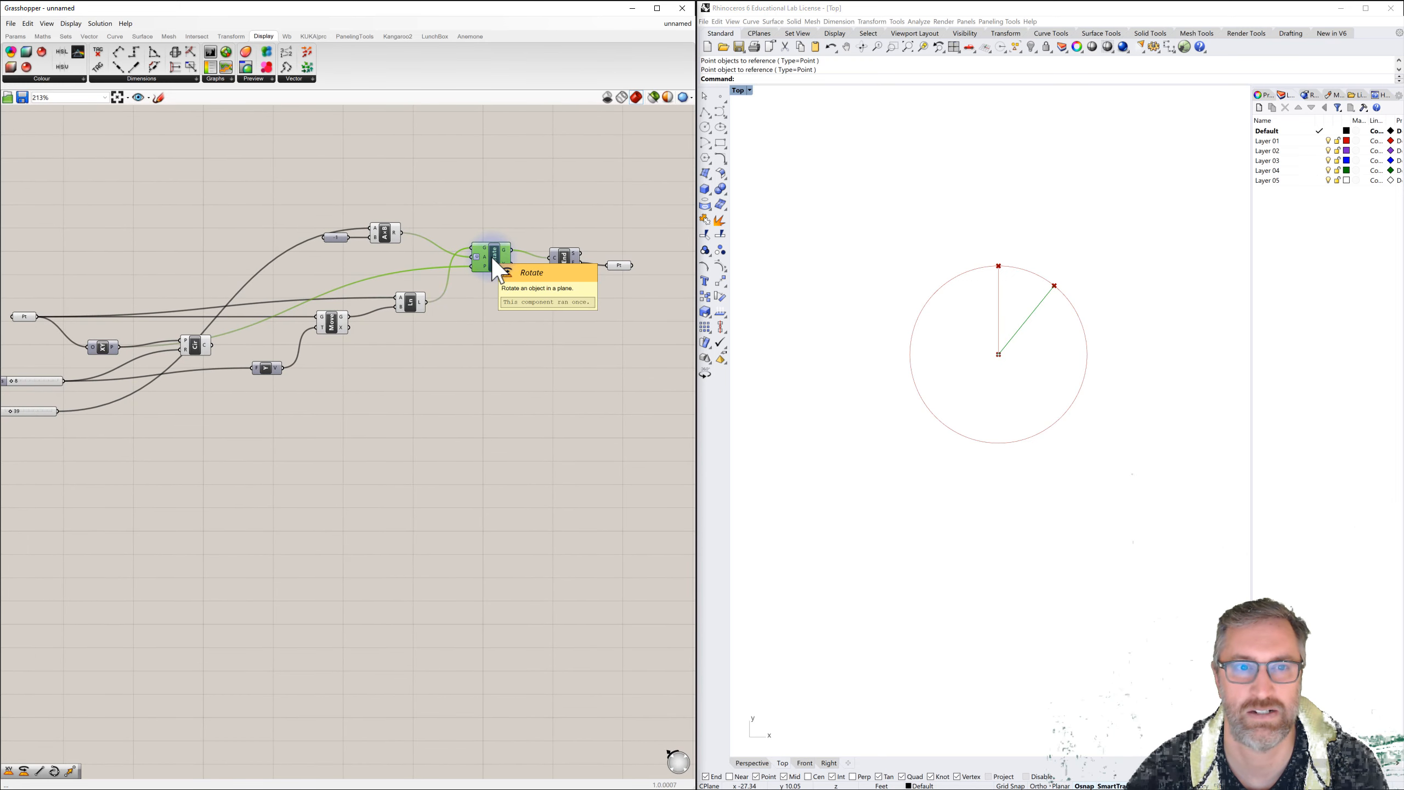
left_click(410, 303)
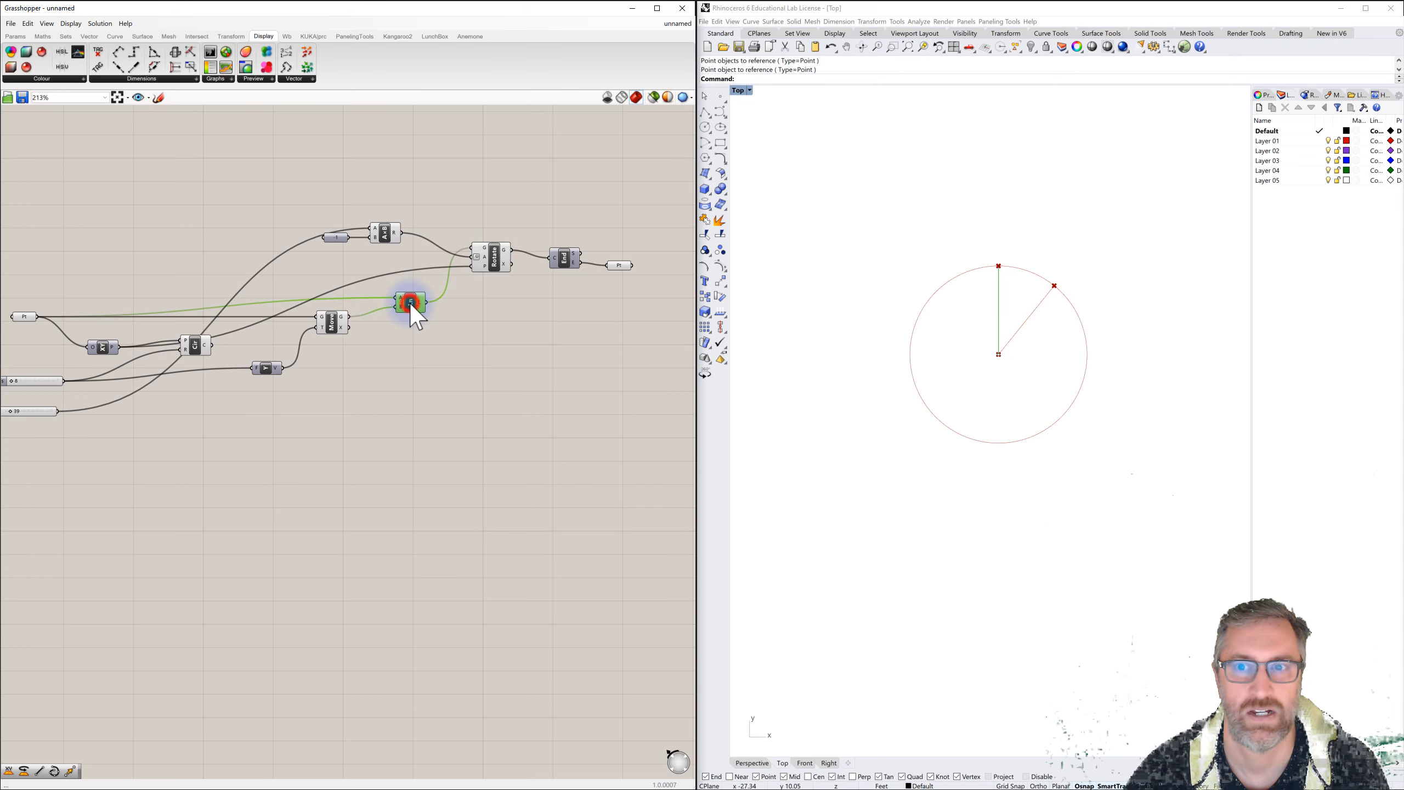
right_click(410, 304)
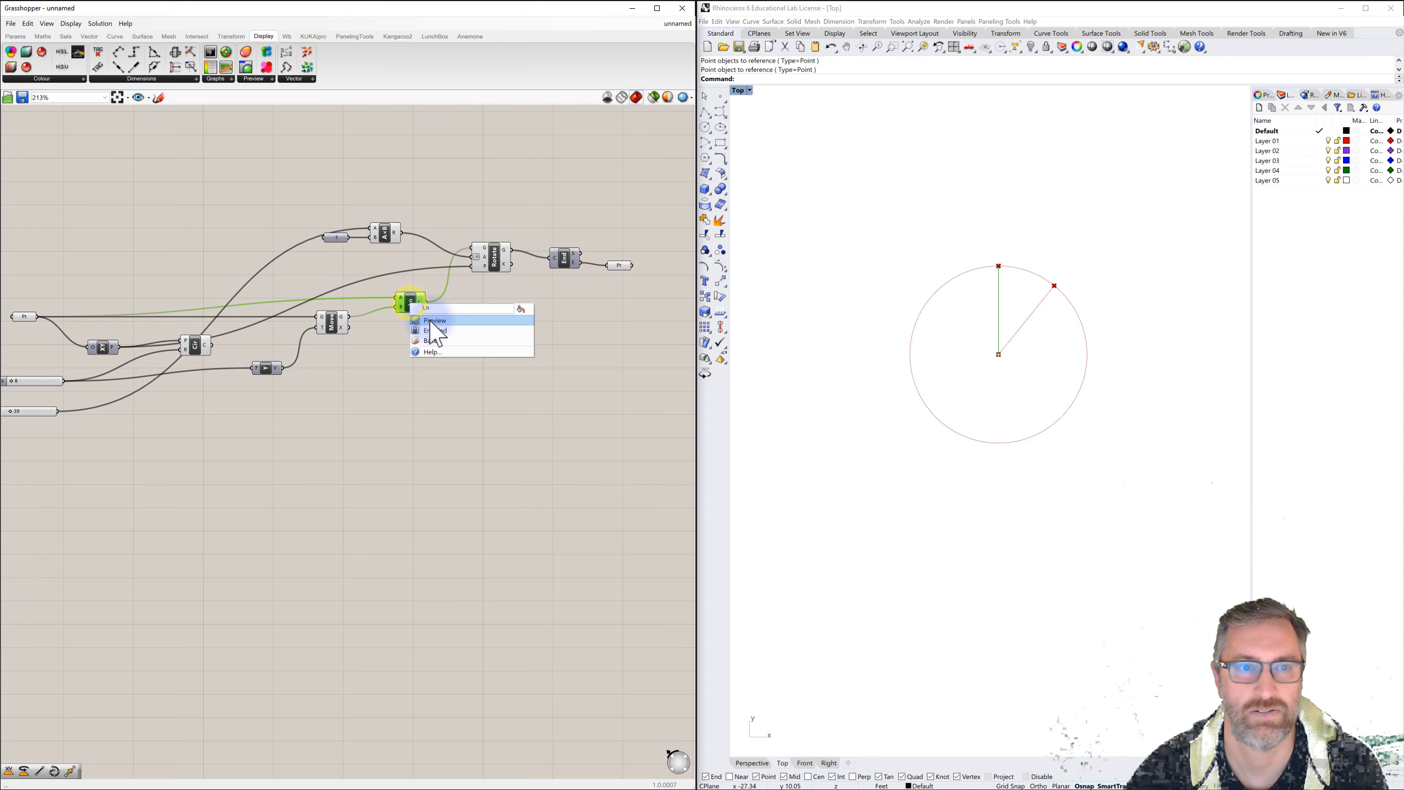
left_click(430, 320)
right_click(330, 317)
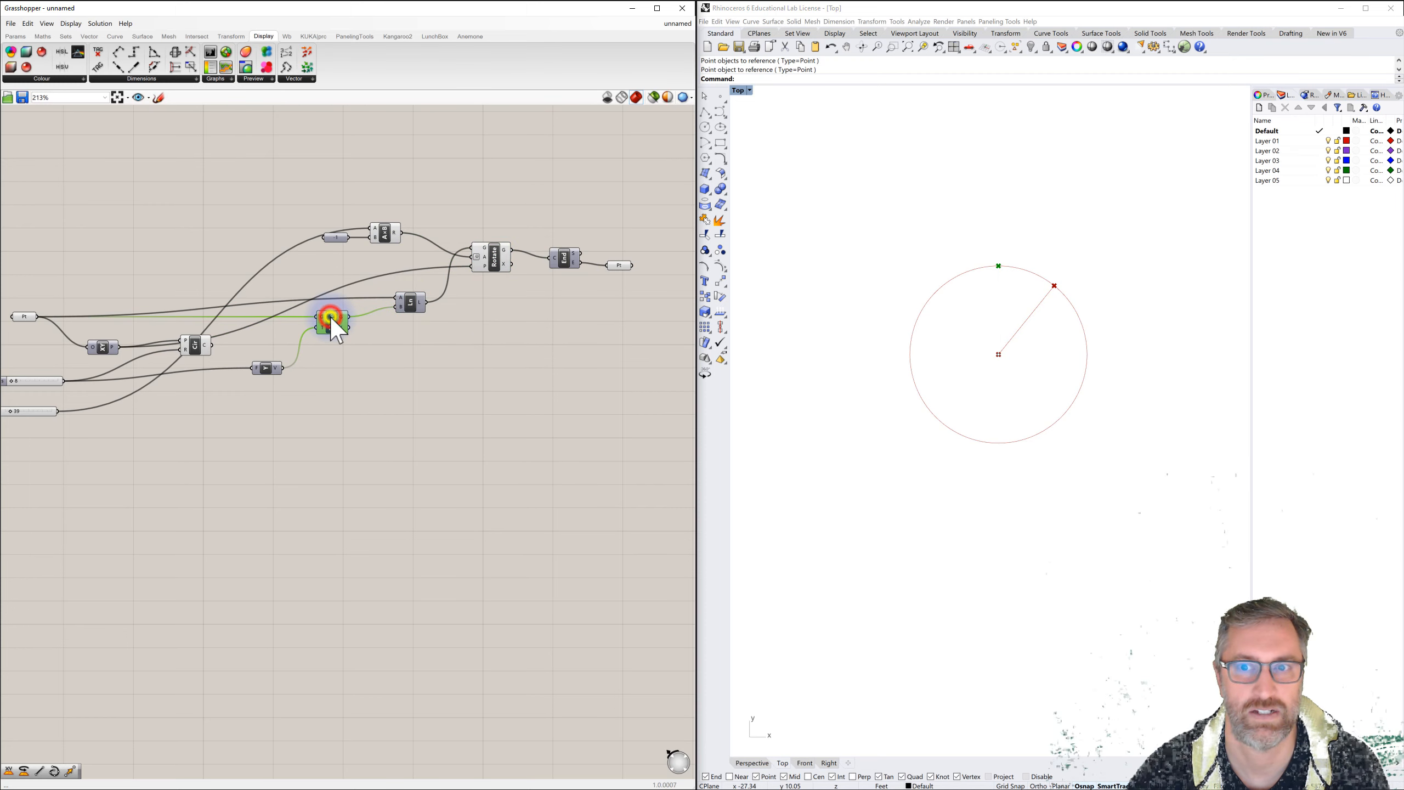
left_click(351, 334)
Step: Test the linkage by moving the Radius slider to 10 and the Rotation Angle slider to 47
scroll(409, 349, "down", 3)
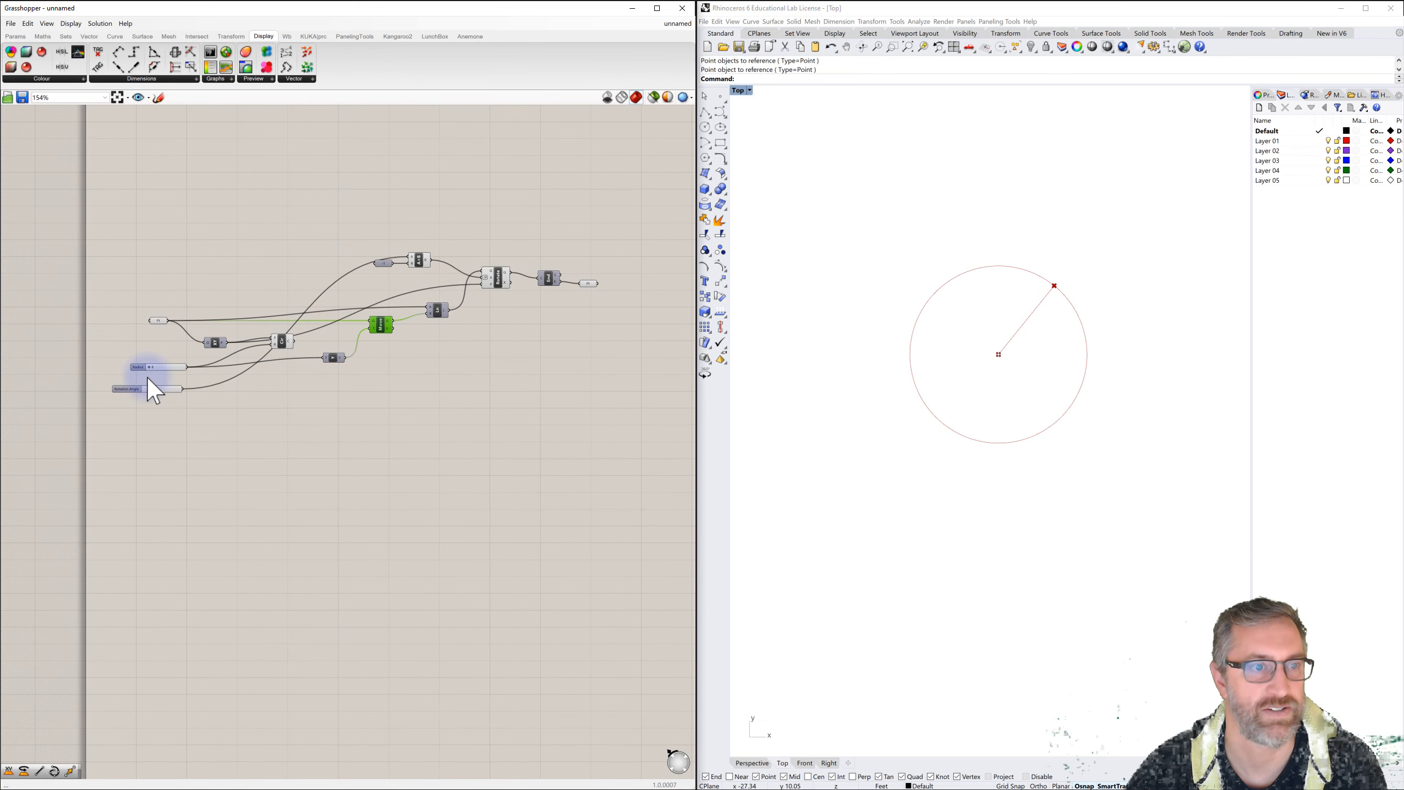
scroll(153, 373, "up", 3)
mouse_move(151, 391)
left_mouse_down()
mouse_move(205, 388)
mouse_move(142, 400)
mouse_move(184, 366)
mouse_move(148, 373)
mouse_move(164, 380)
left_mouse_up()
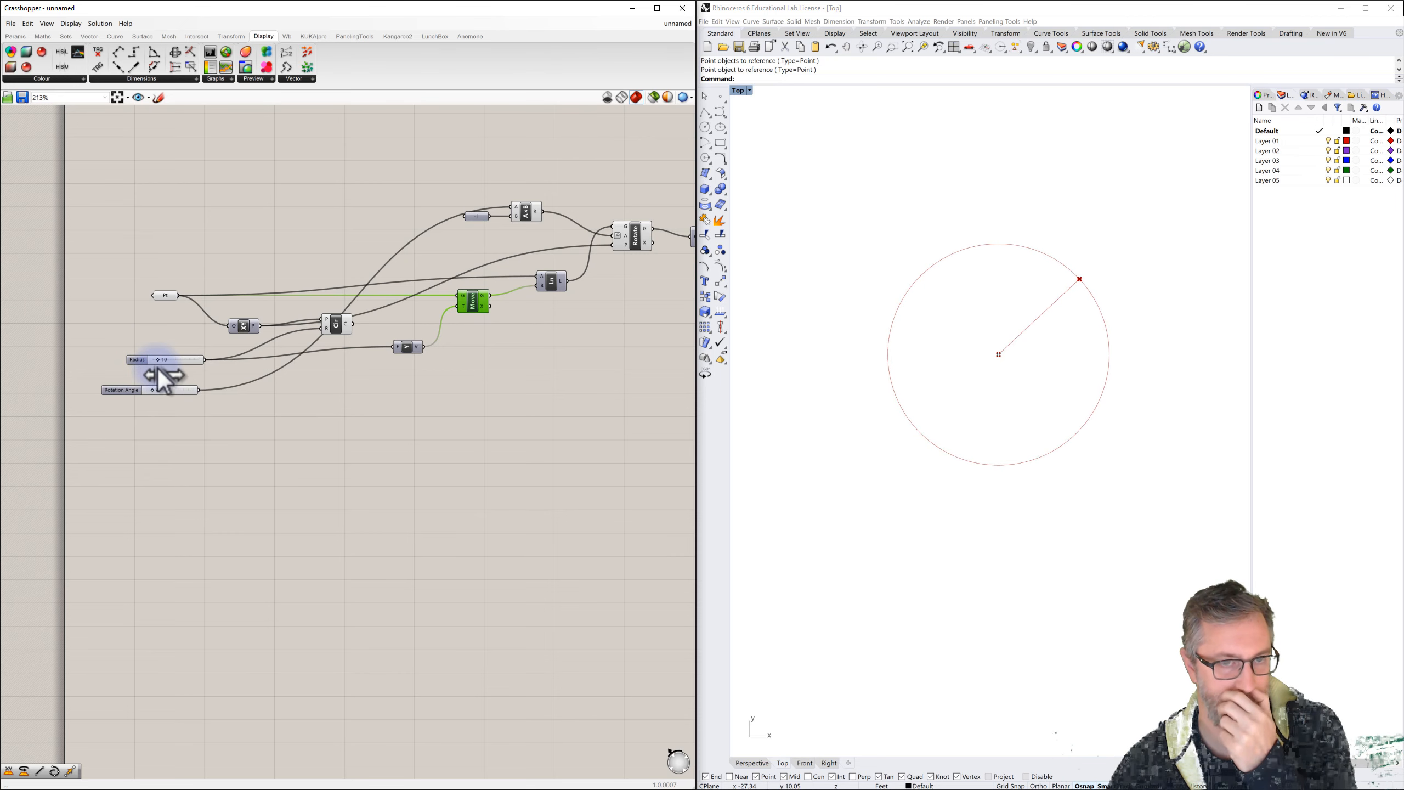
scroll(167, 412, "down", 2)
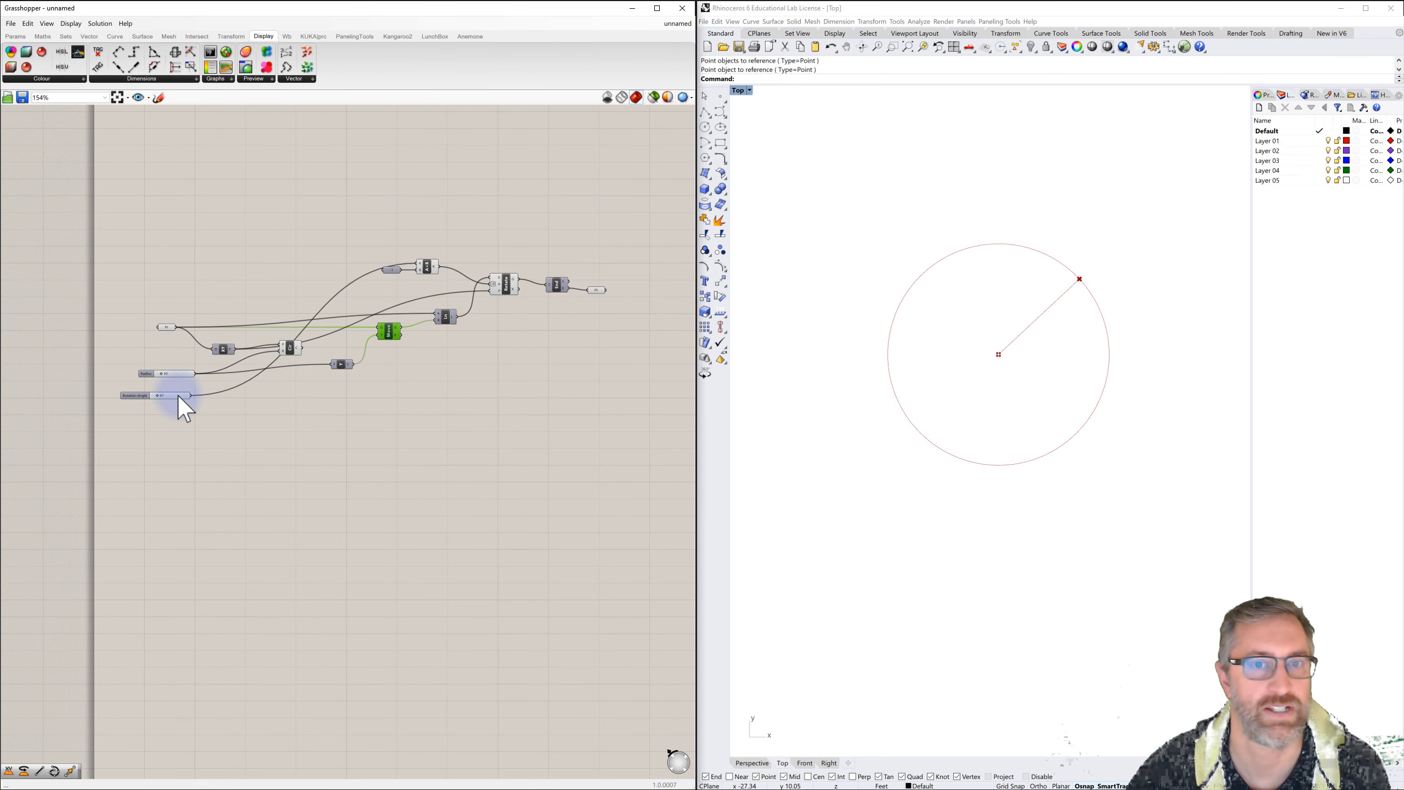
scroll(148, 385, "up", 1)
Step: Move the XY plane, Radius slider and centre Point parameter closer to the circle components, and set the Rotation Angle slider apart below them
left_click(145, 373)
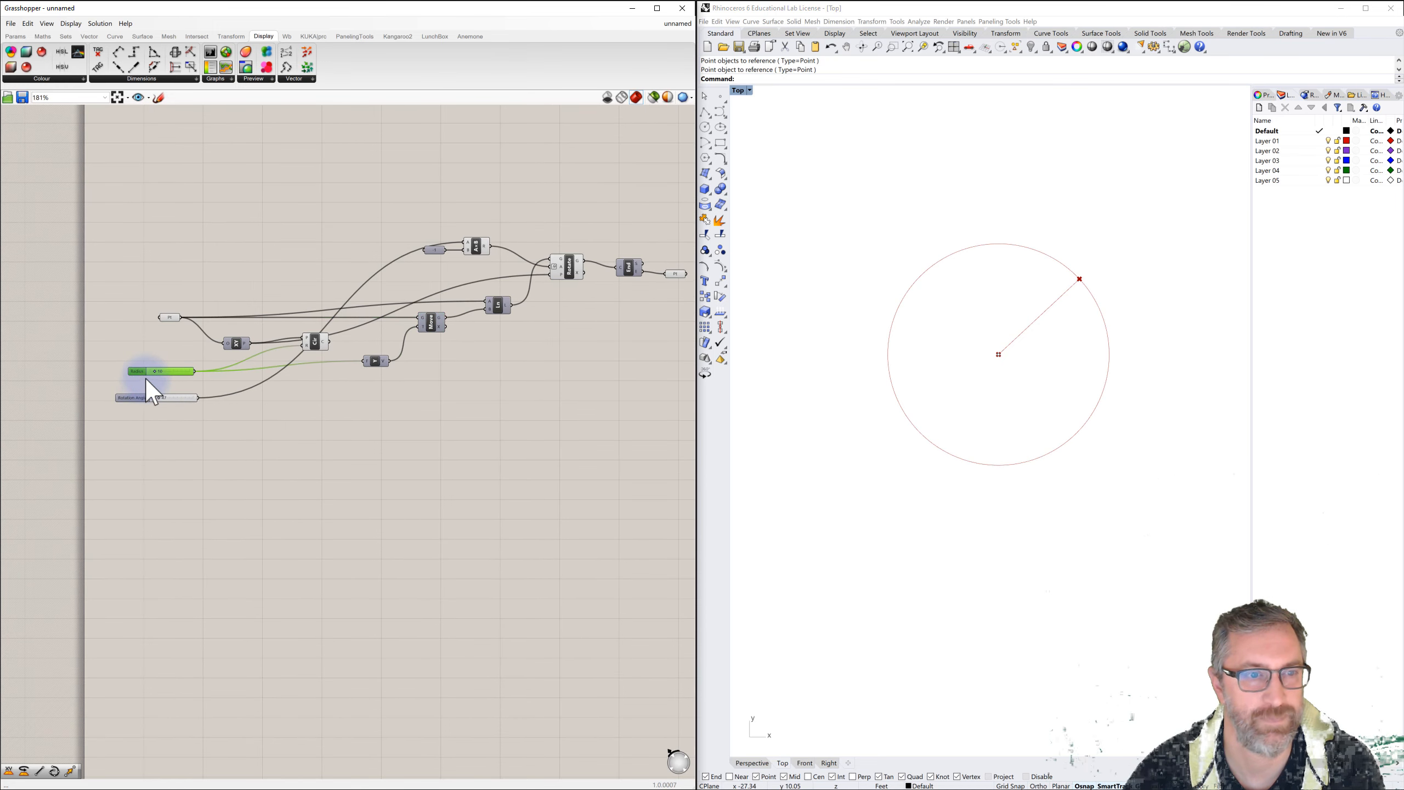
left_click_drag(244, 344, 269, 342)
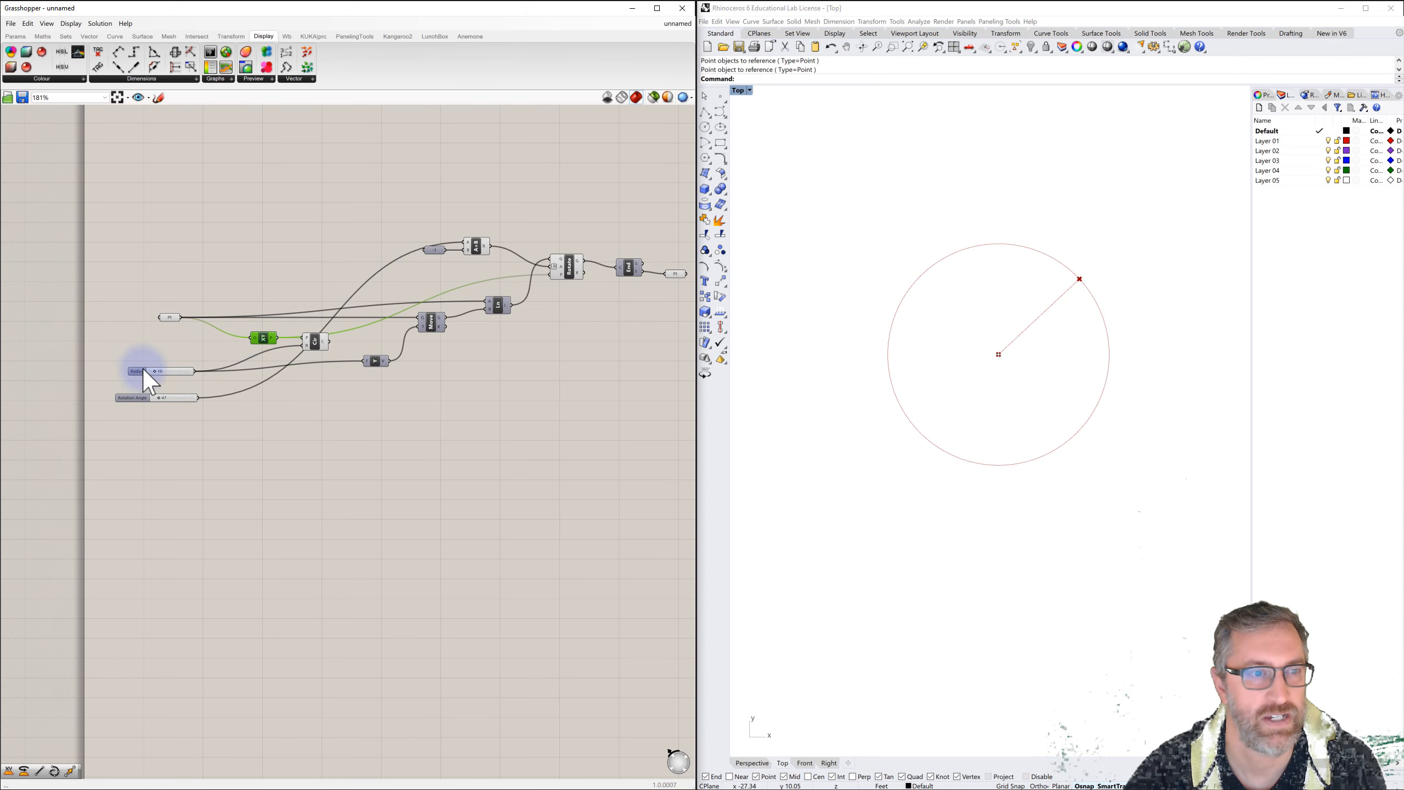
left_click_drag(135, 372, 237, 379)
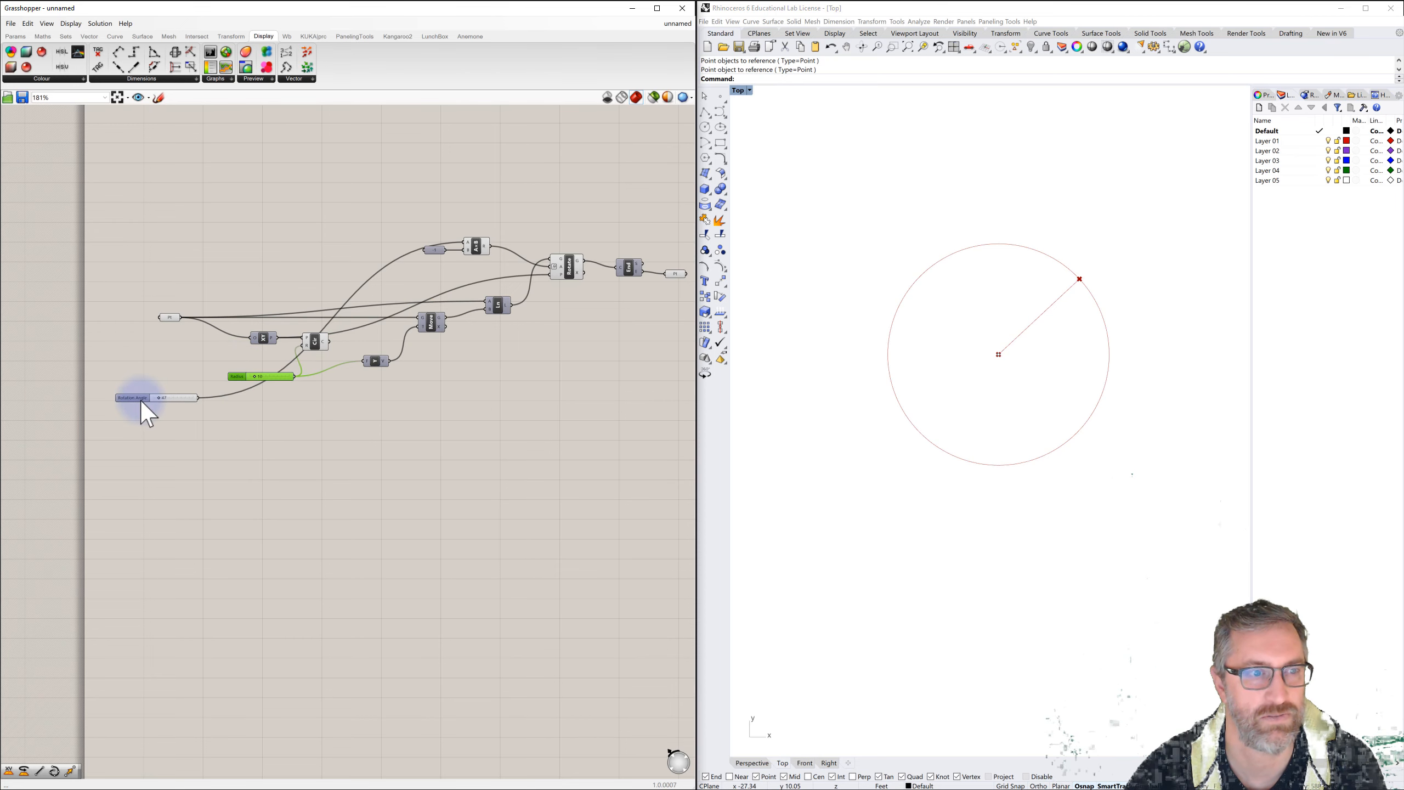
left_click_drag(140, 399, 110, 466)
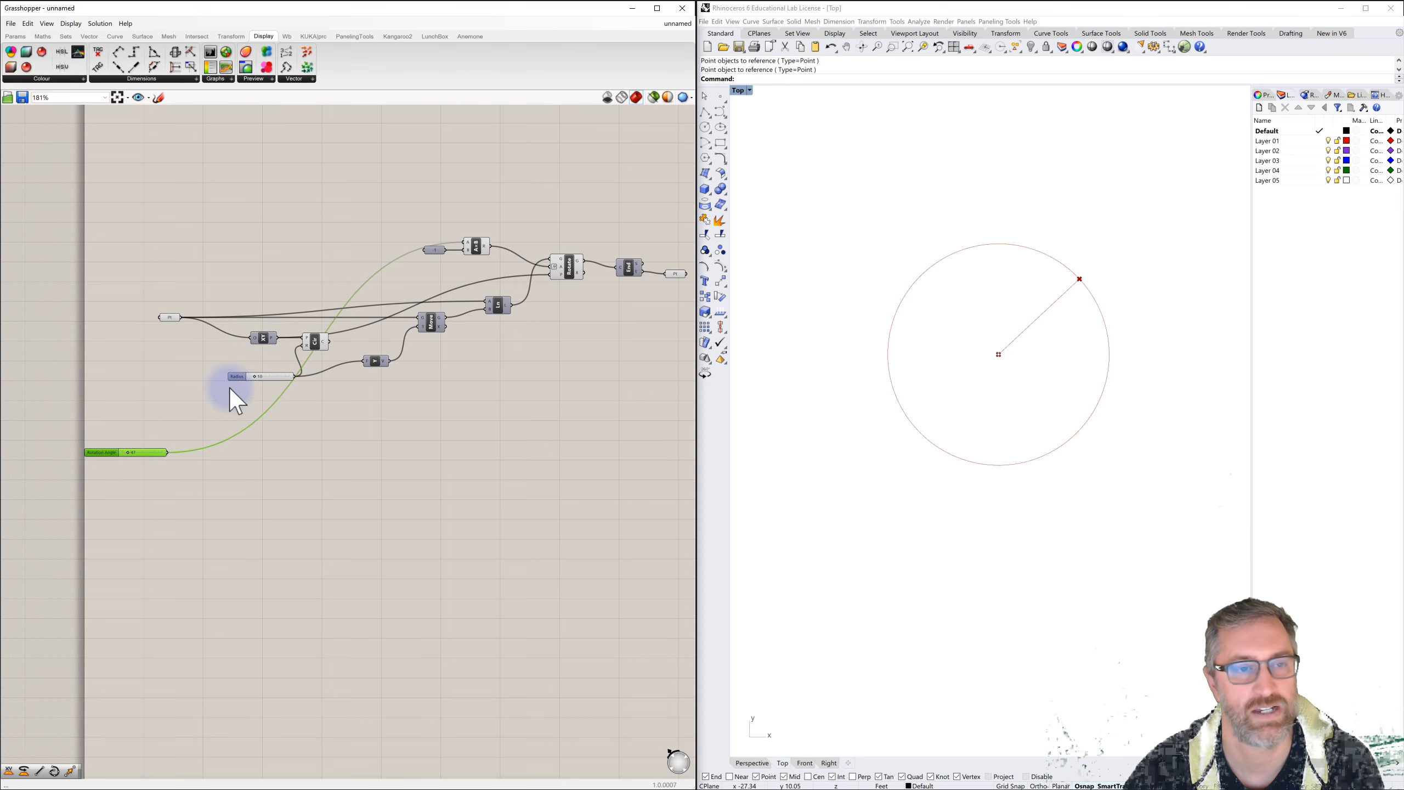
scroll(211, 397, "down", 2)
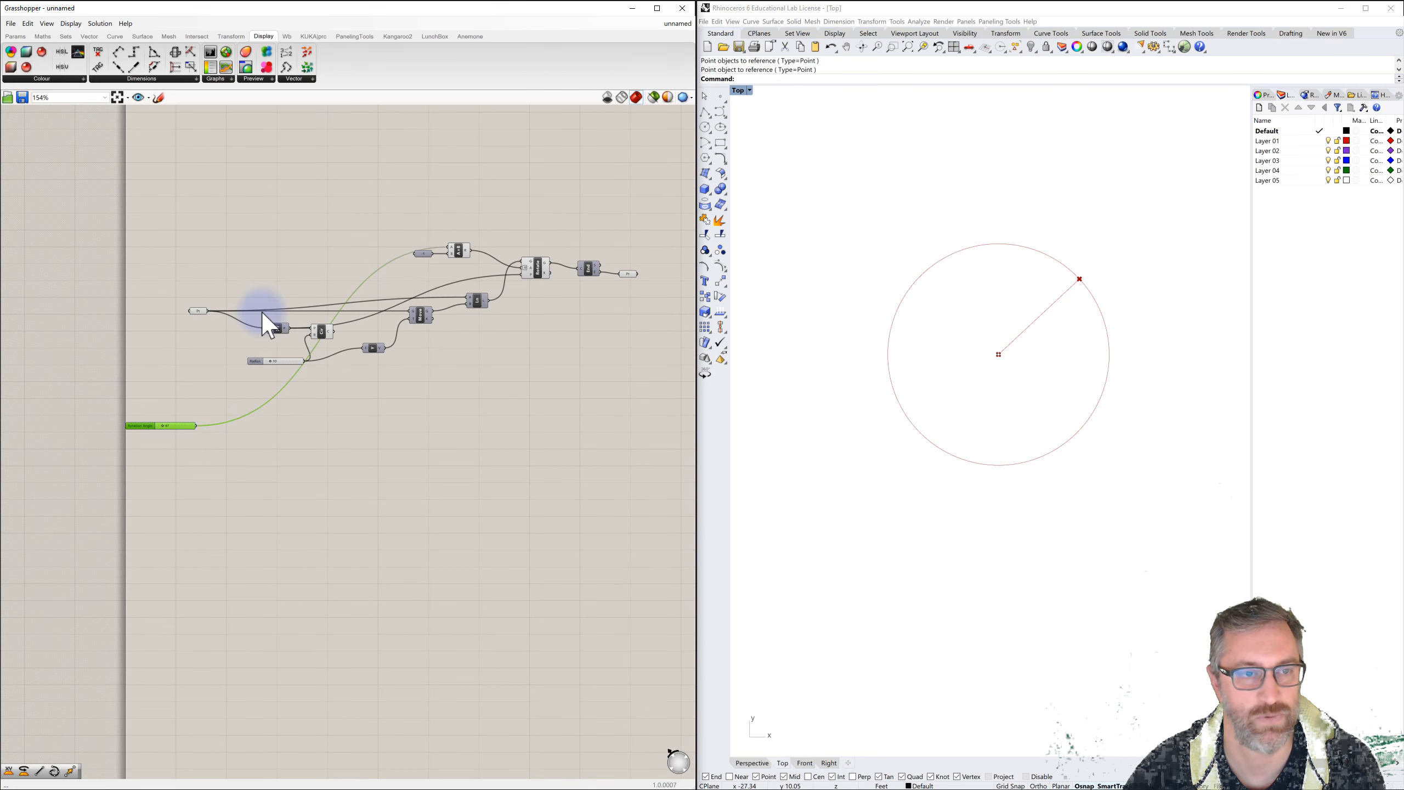
left_click_drag(199, 310, 227, 304)
left_click(221, 300)
Step: Duplicate all components except the Rotation Angle slider and place the copy below the original chain
left_click_drag(213, 206, 683, 386)
right_click_drag(598, 409, 548, 386)
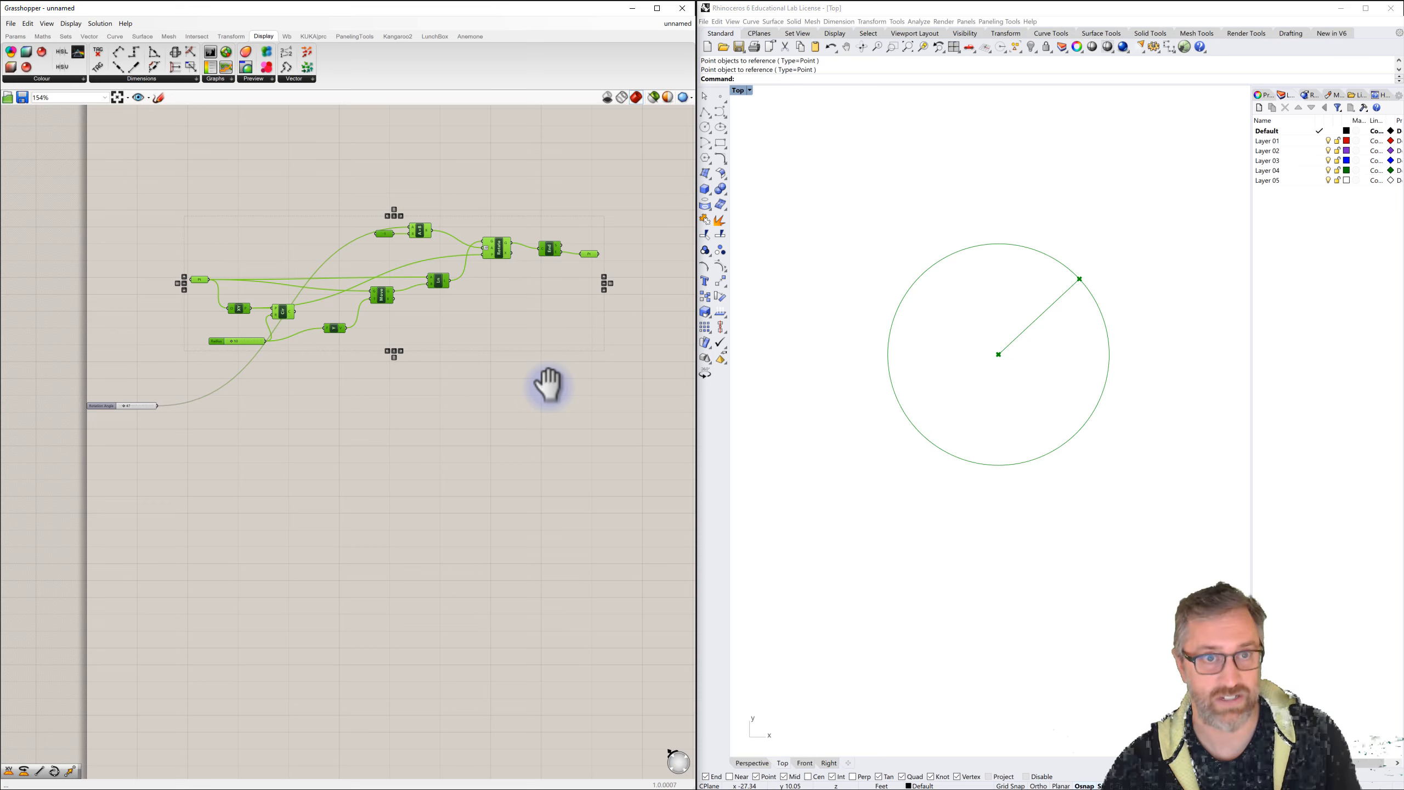
key("ctrl+c")
key("ctrl+v")
left_click_drag(505, 256, 496, 493)
left_click(490, 413)
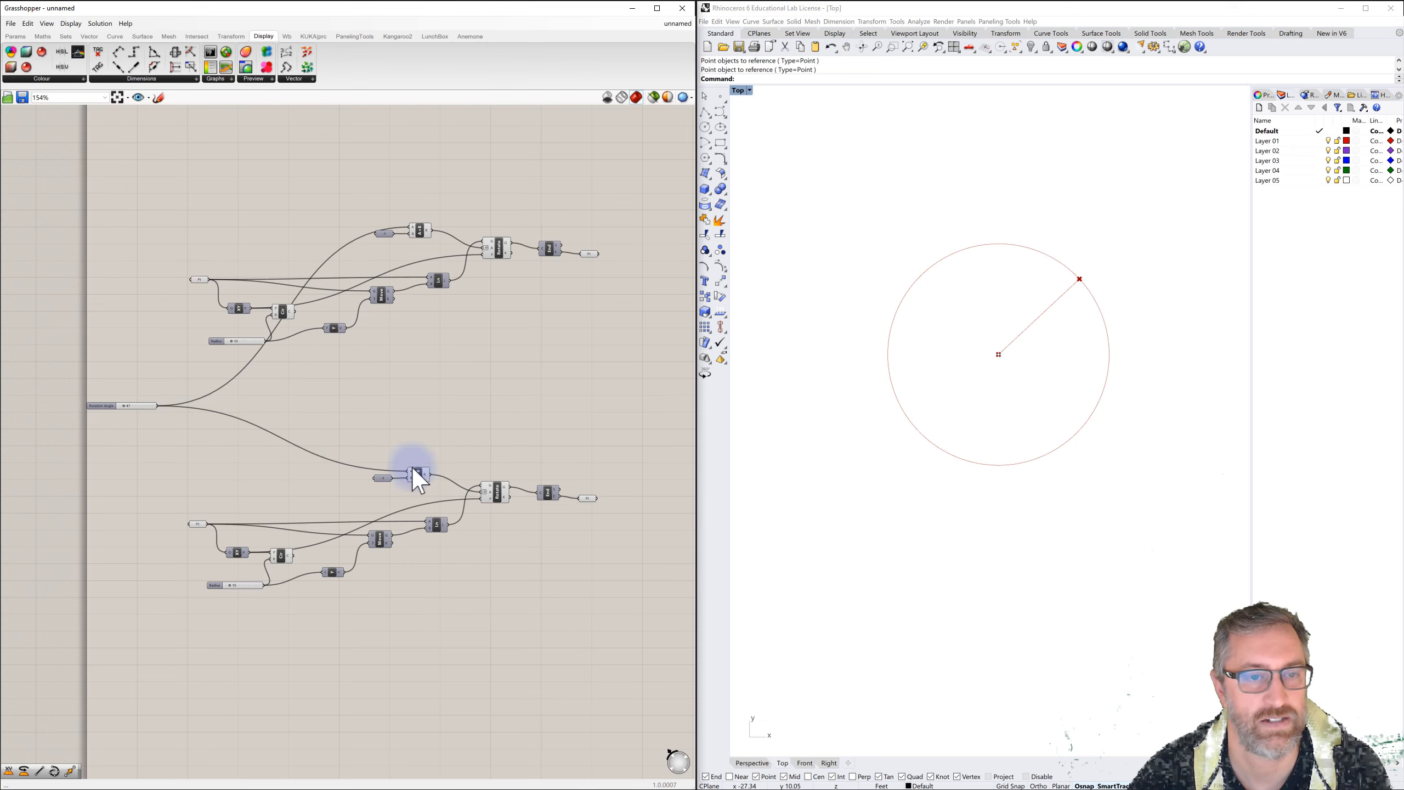
right_click_drag(213, 473, 214, 440)
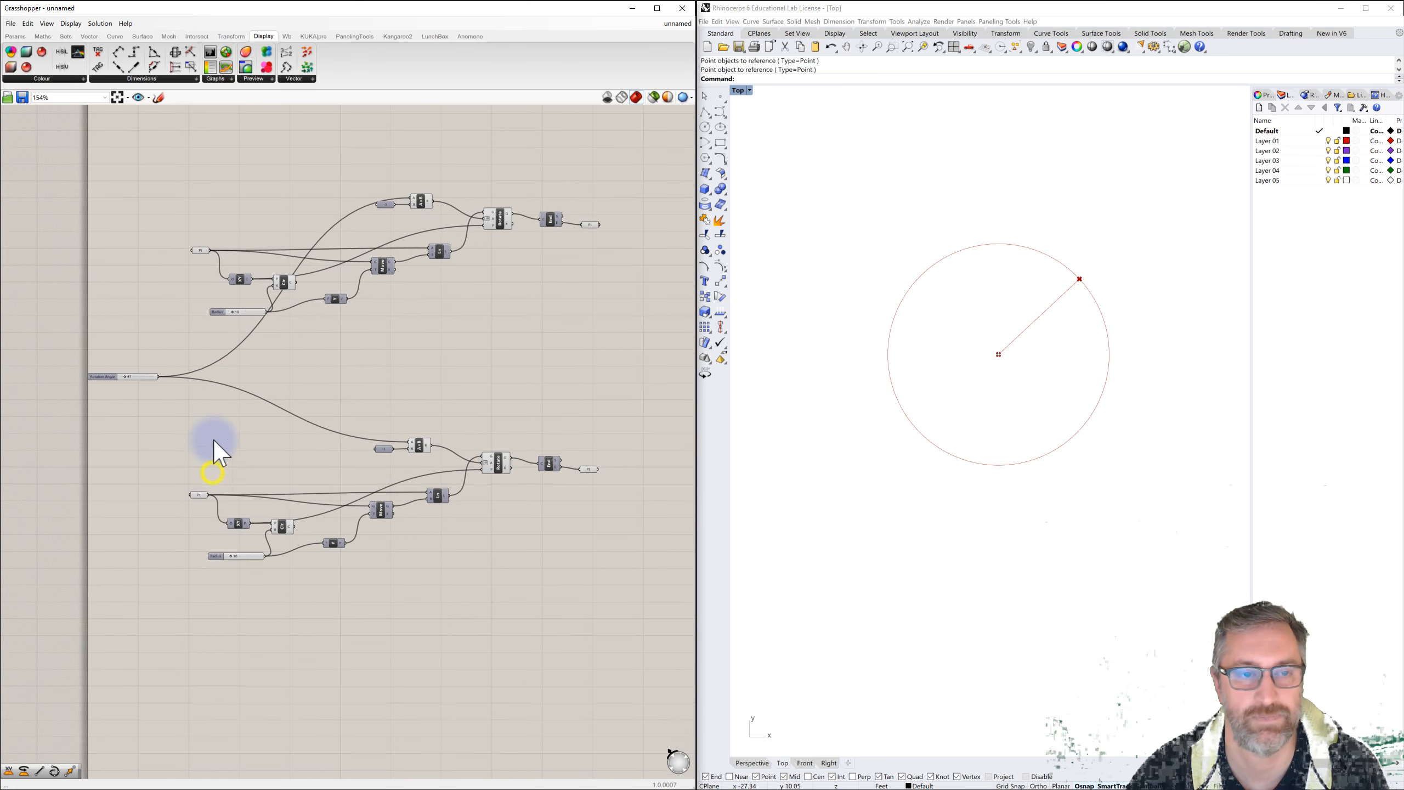
Step: Place a new point object in Rhino's Top view, below and to the right of the circle
scroll(919, 487, "down", 2)
right_click_drag(953, 506, 919, 491)
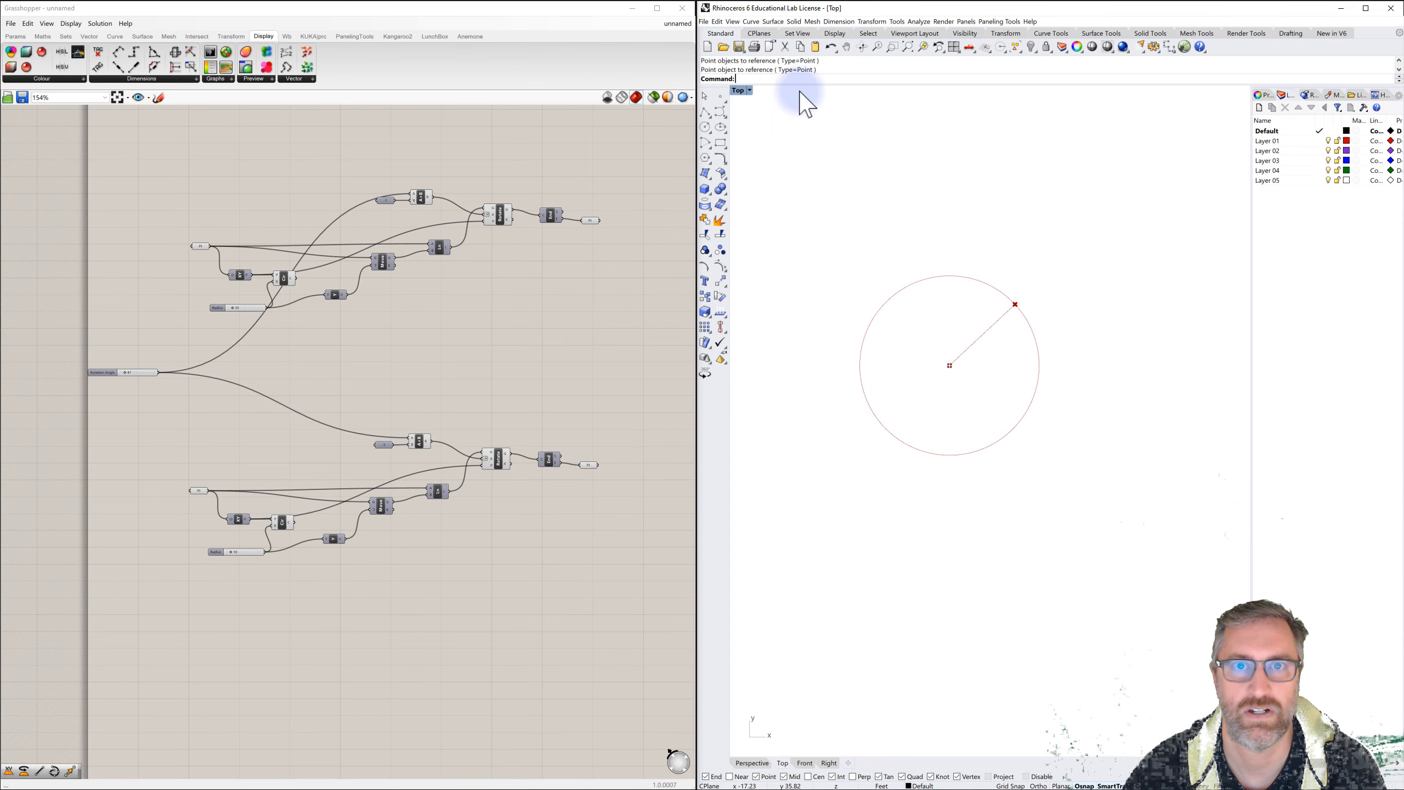
left_click(721, 96)
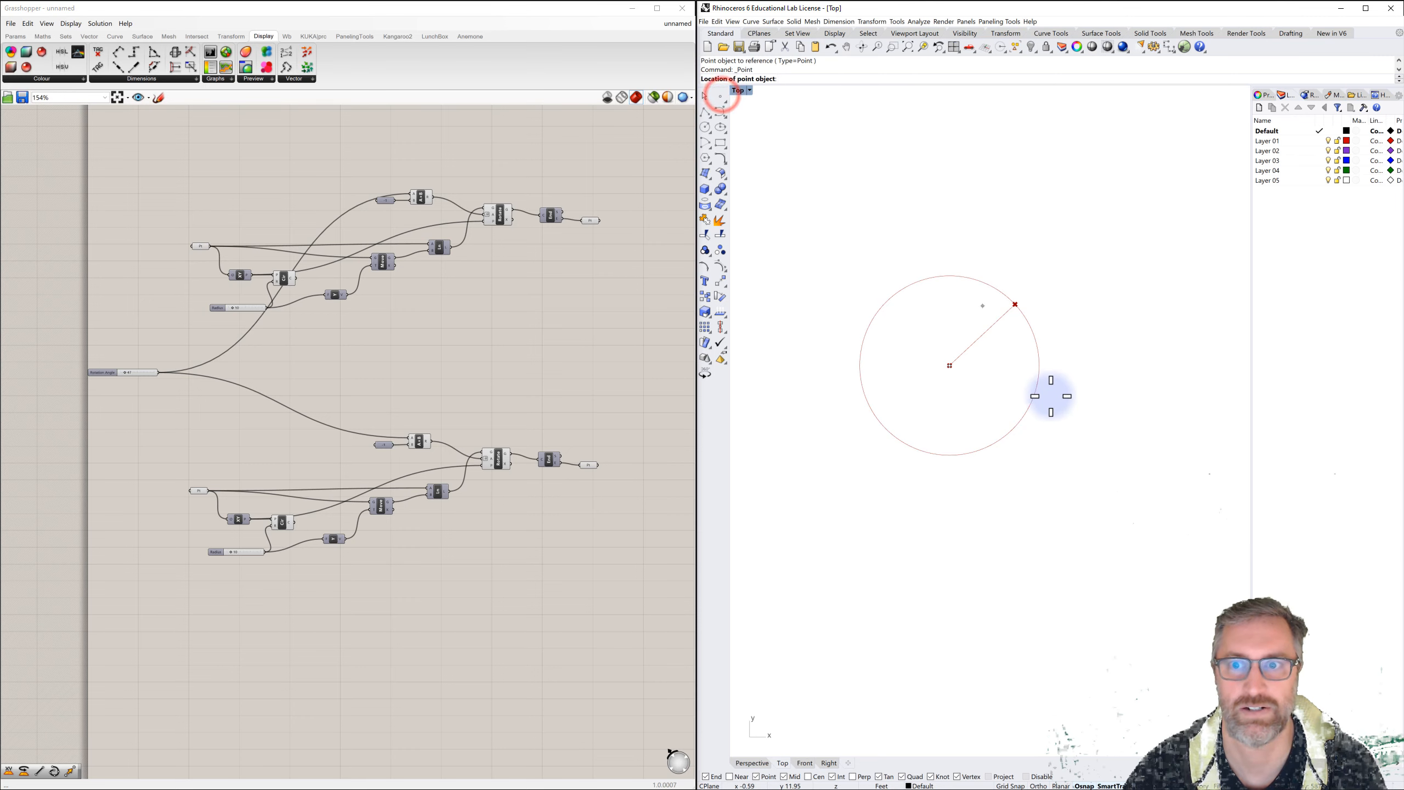
left_click(1119, 502)
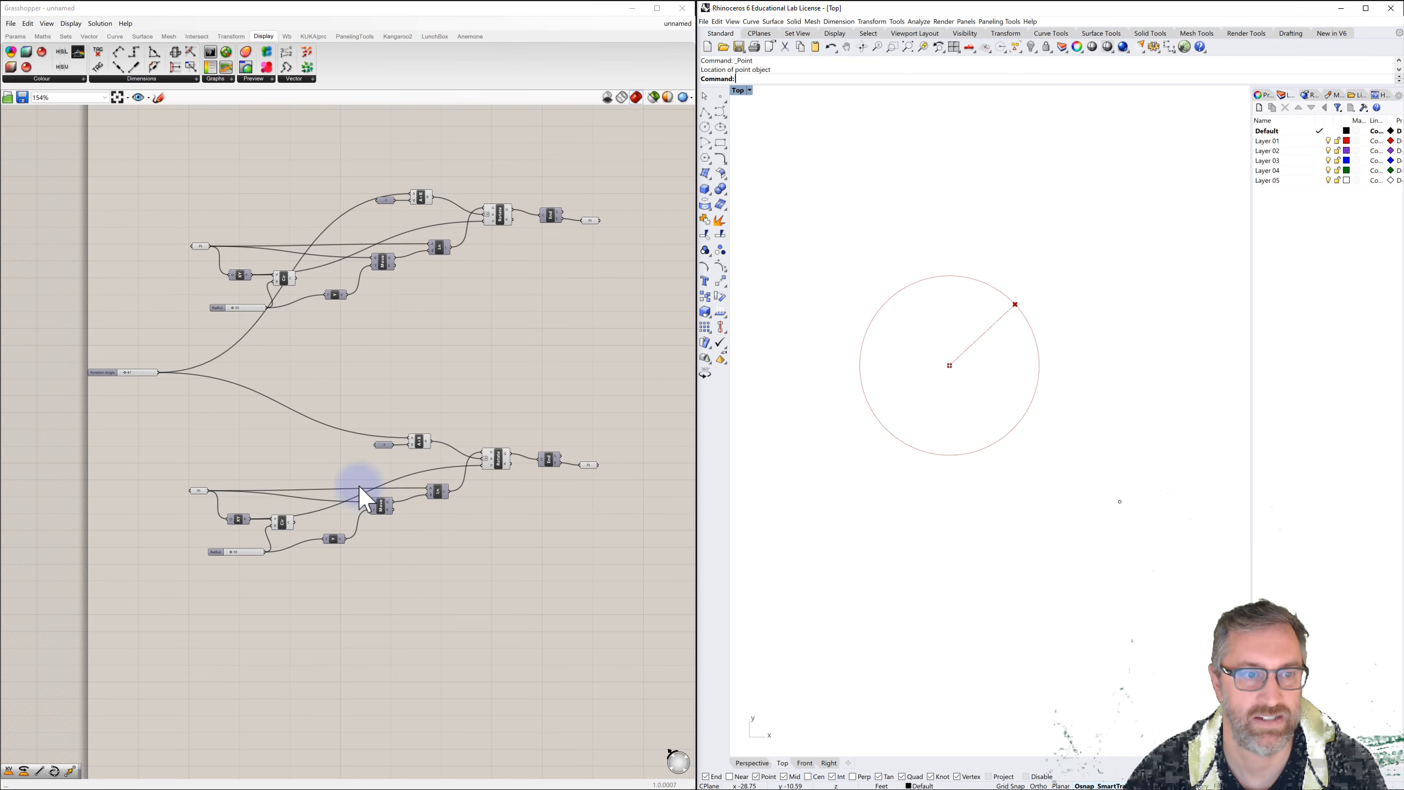
Step: Reference the new Rhino point in the copied chain's Point parameter as the centre of the second circle
left_click(198, 490)
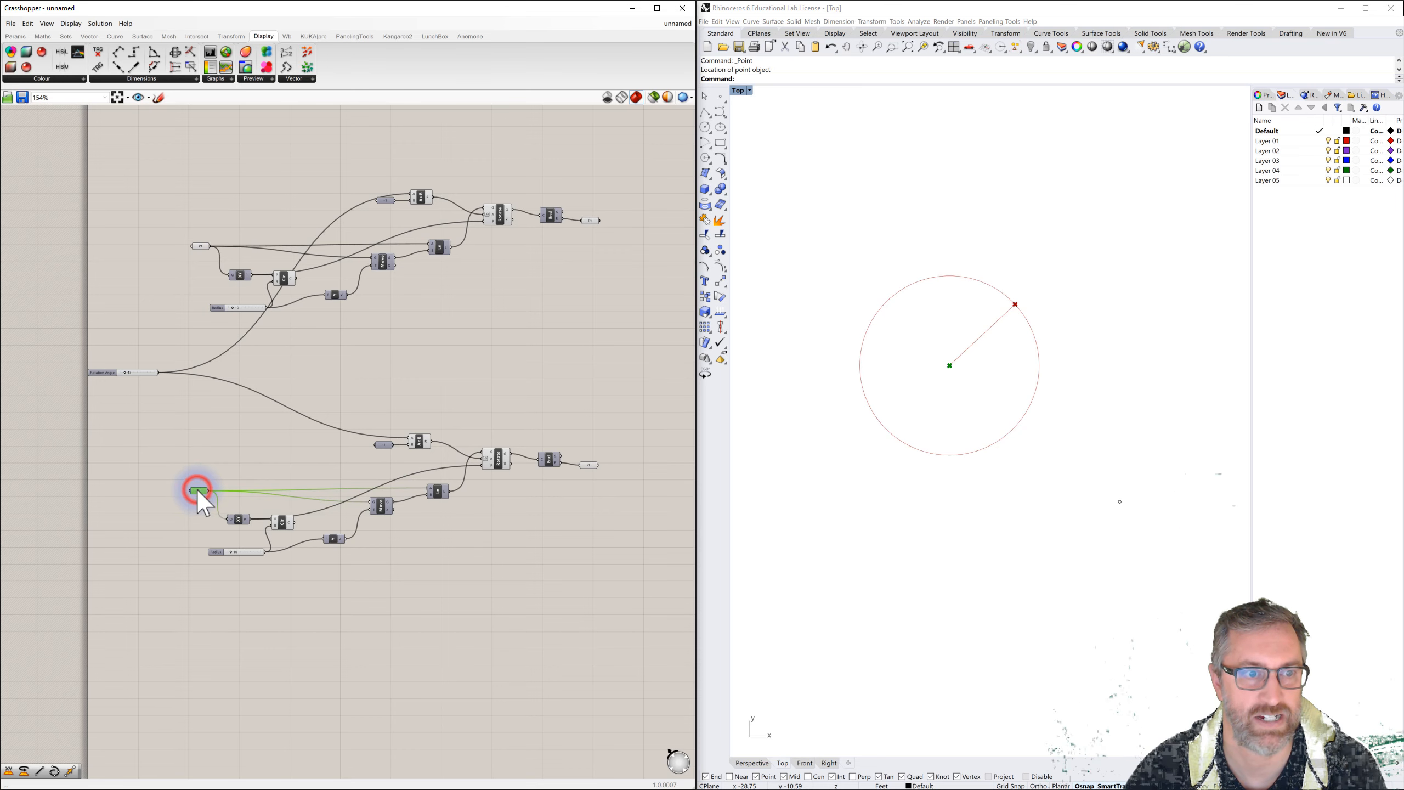
right_click(198, 490)
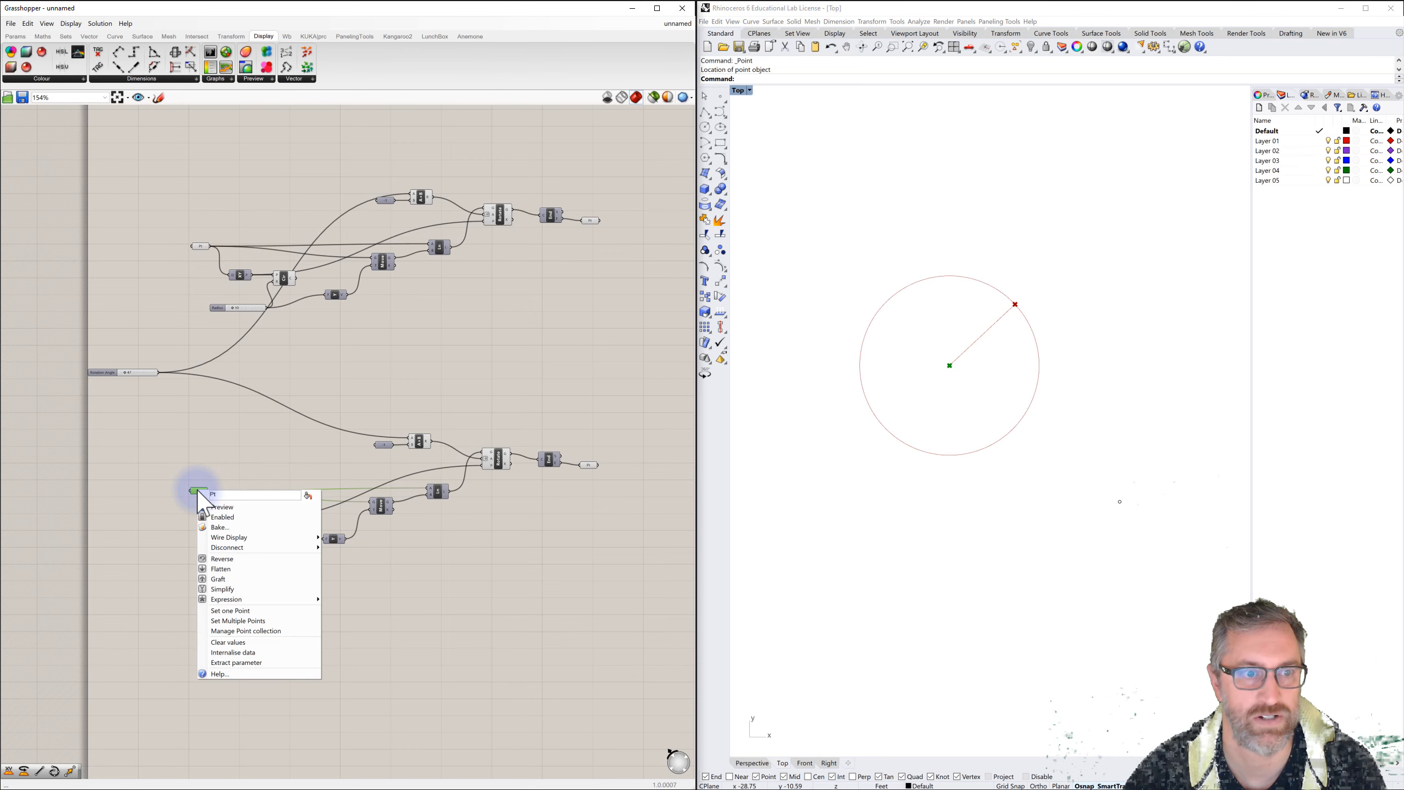
left_click(233, 610)
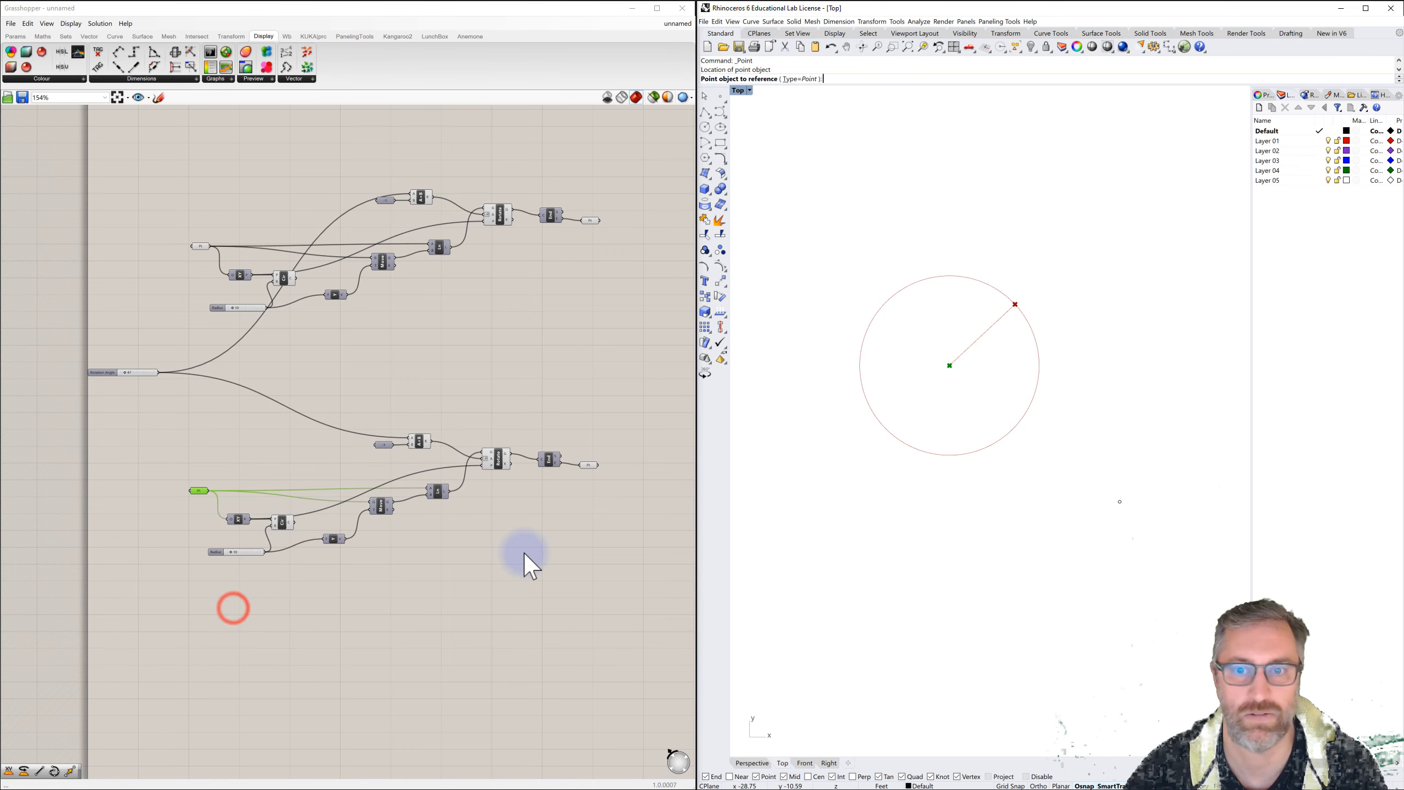
left_click(1120, 501)
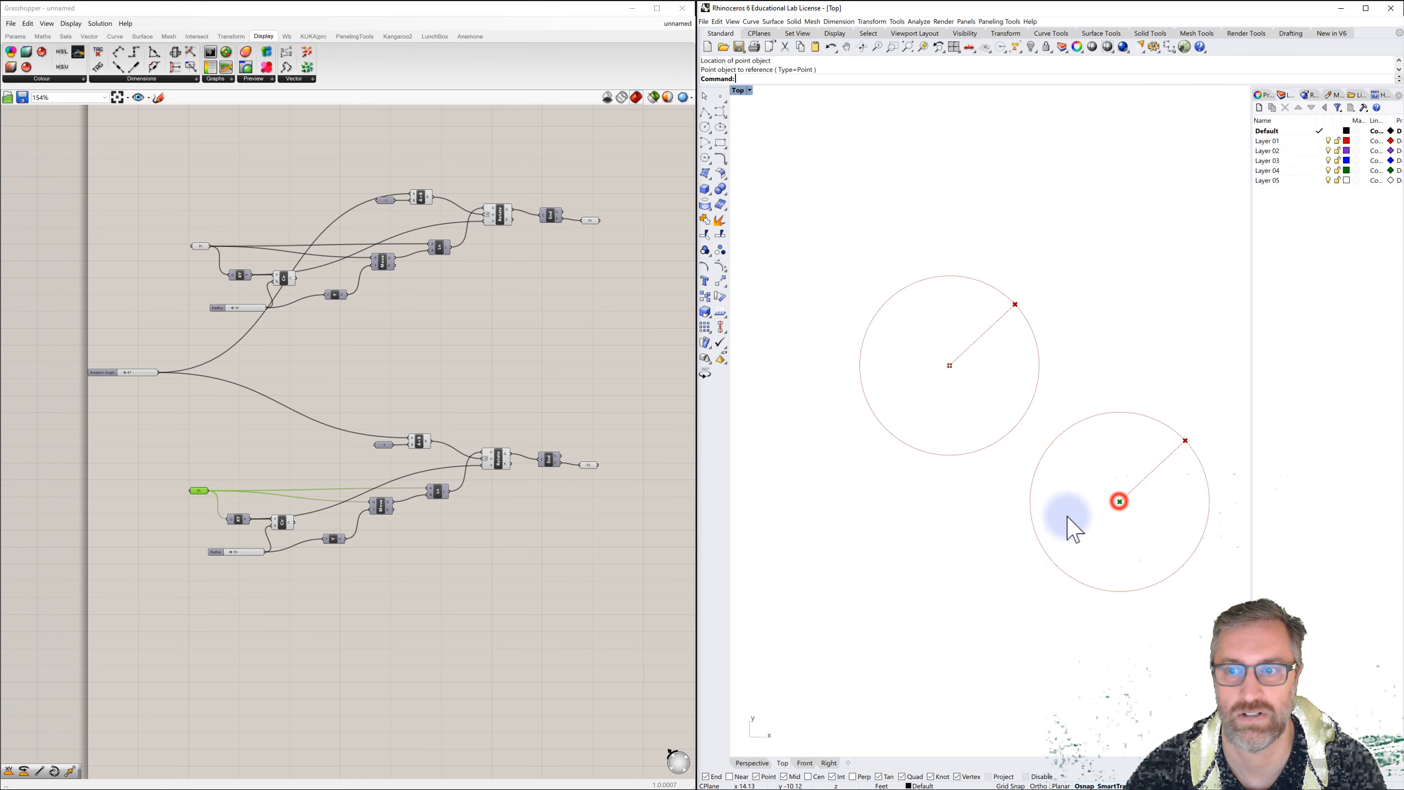
left_click(485, 586)
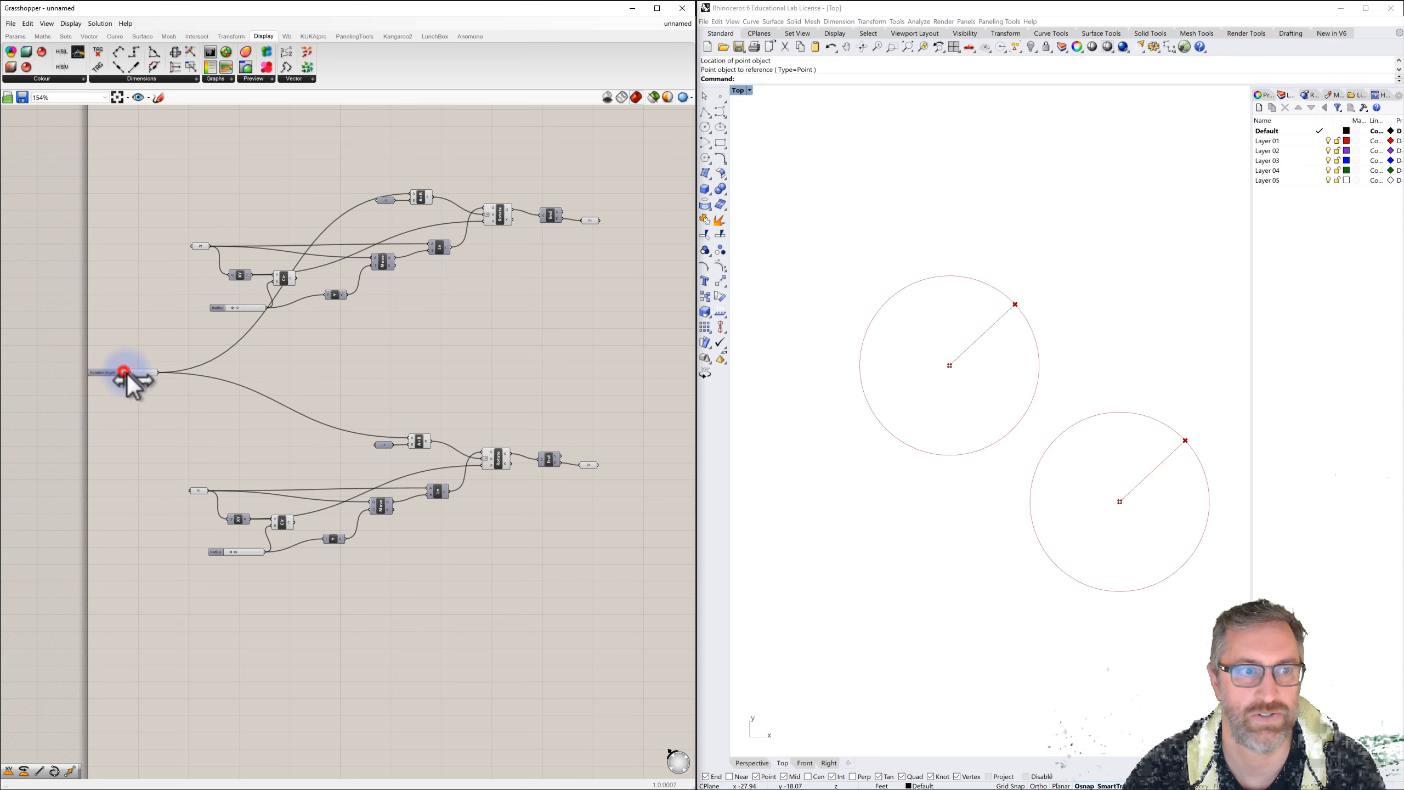
Step: Test the shared Rotation Angle slider by turning both radius lines until they point straight up
mouse_move(126, 372)
left_mouse_down()
mouse_move(161, 371)
mouse_move(120, 383)
left_mouse_up()
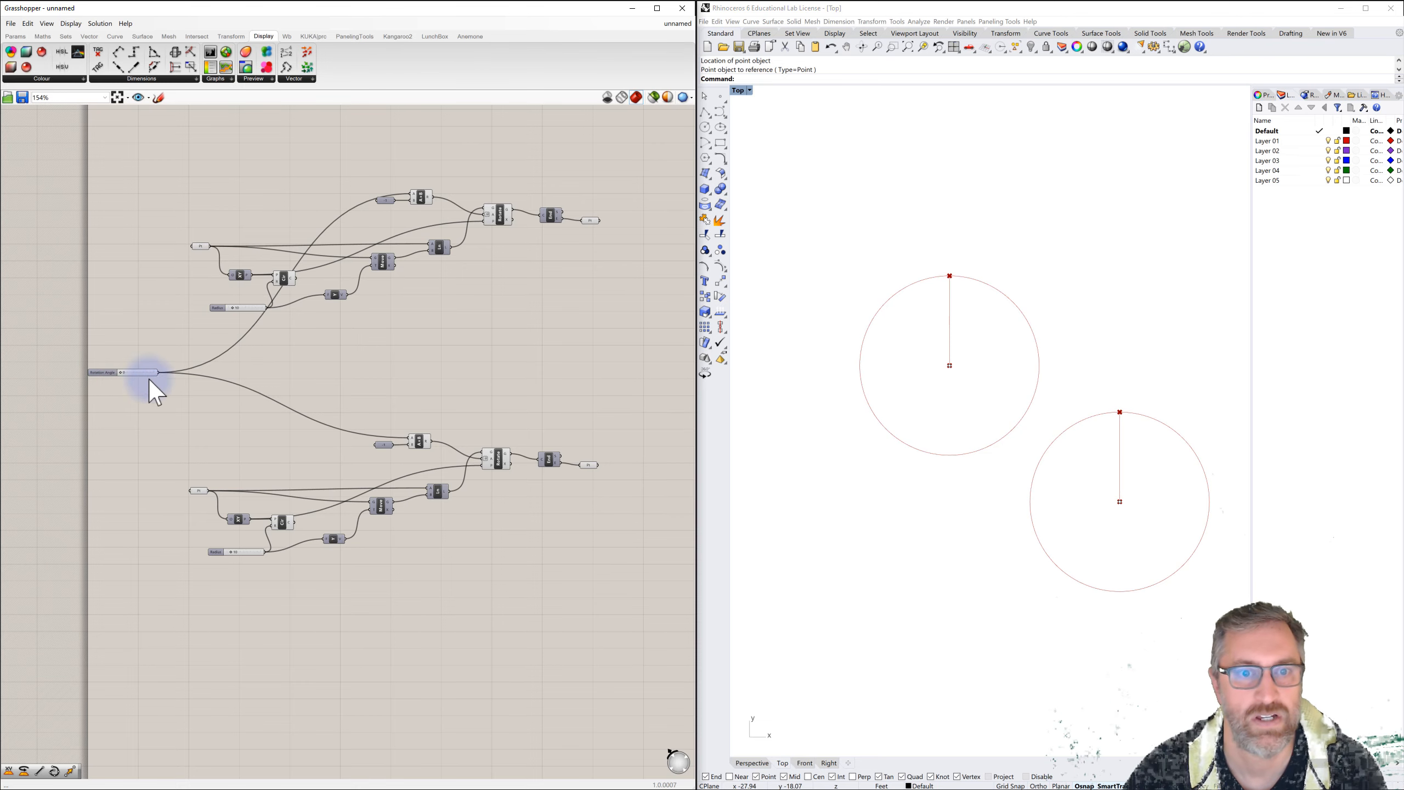
left_click(587, 220)
left_click(587, 462)
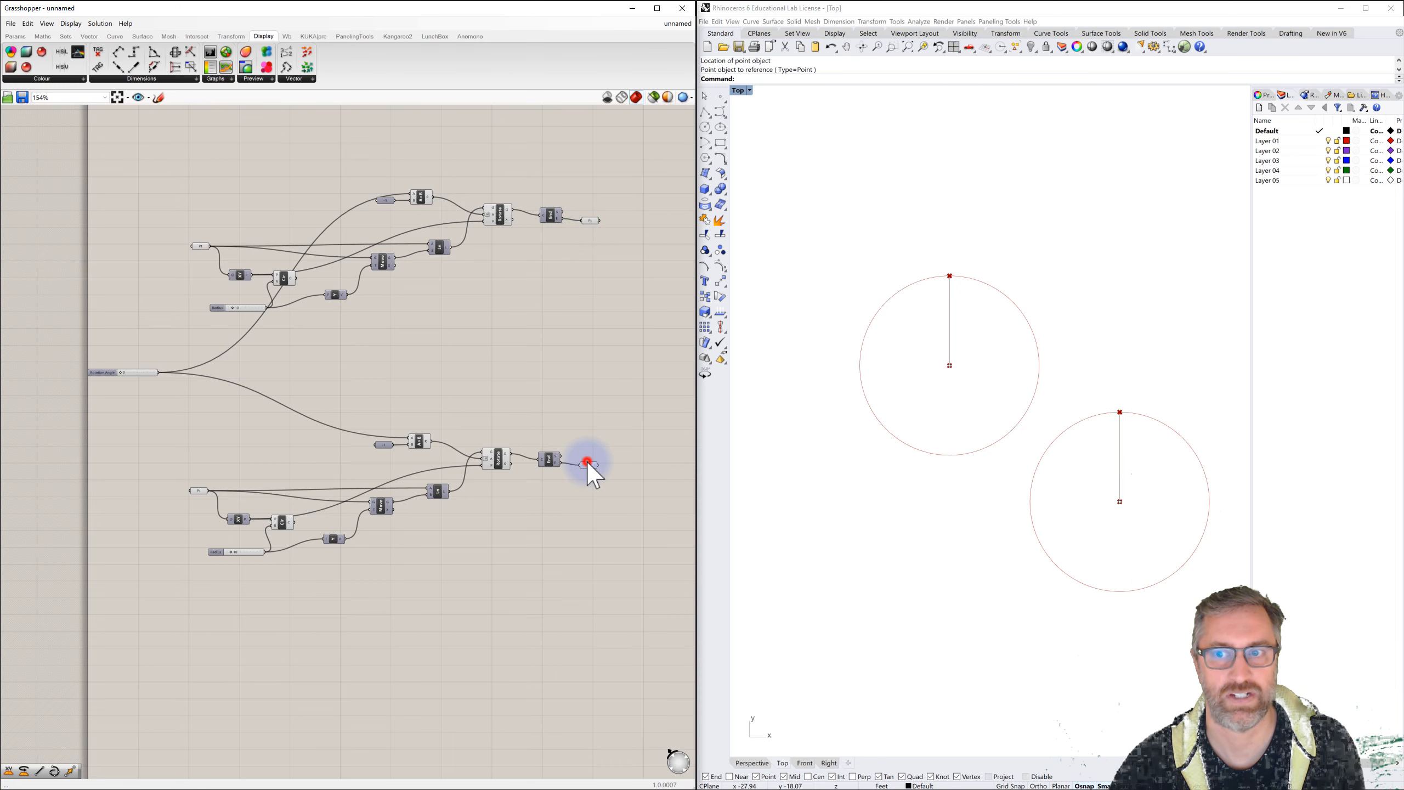
Step: Add a Line component between the end points of the two chains and test it with the Rotation Angle slider at 26
right_click_drag(603, 394, 574, 354)
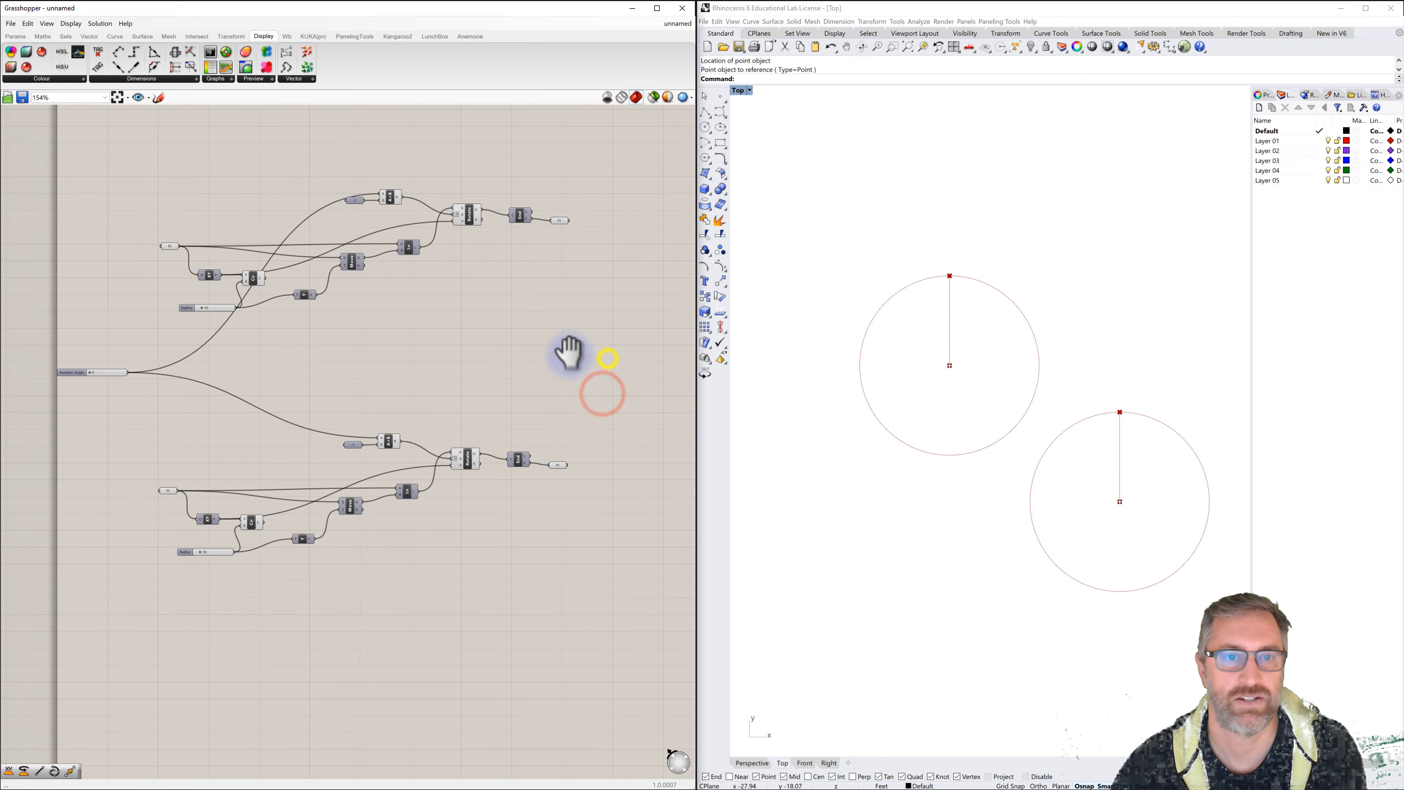
double_click(617, 344)
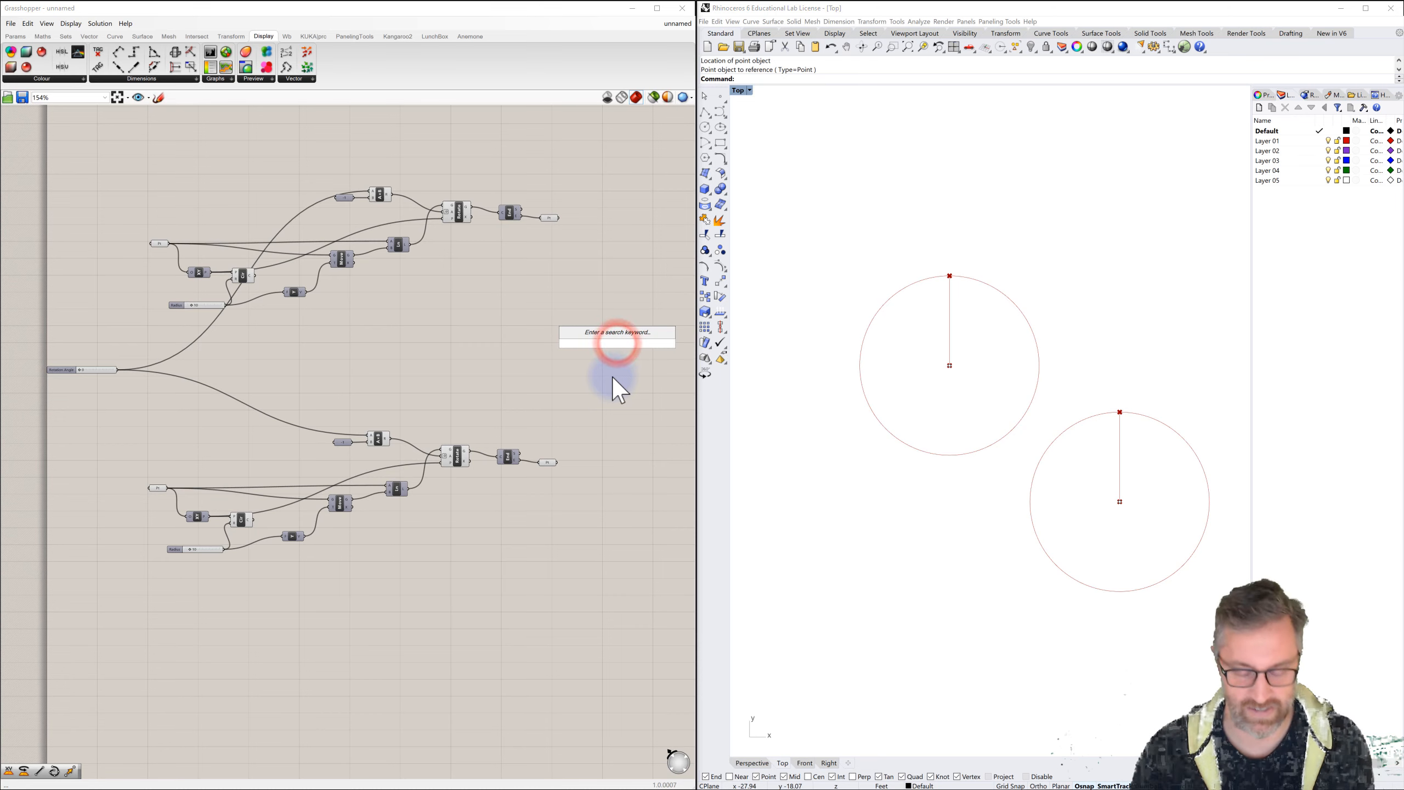
type("line")
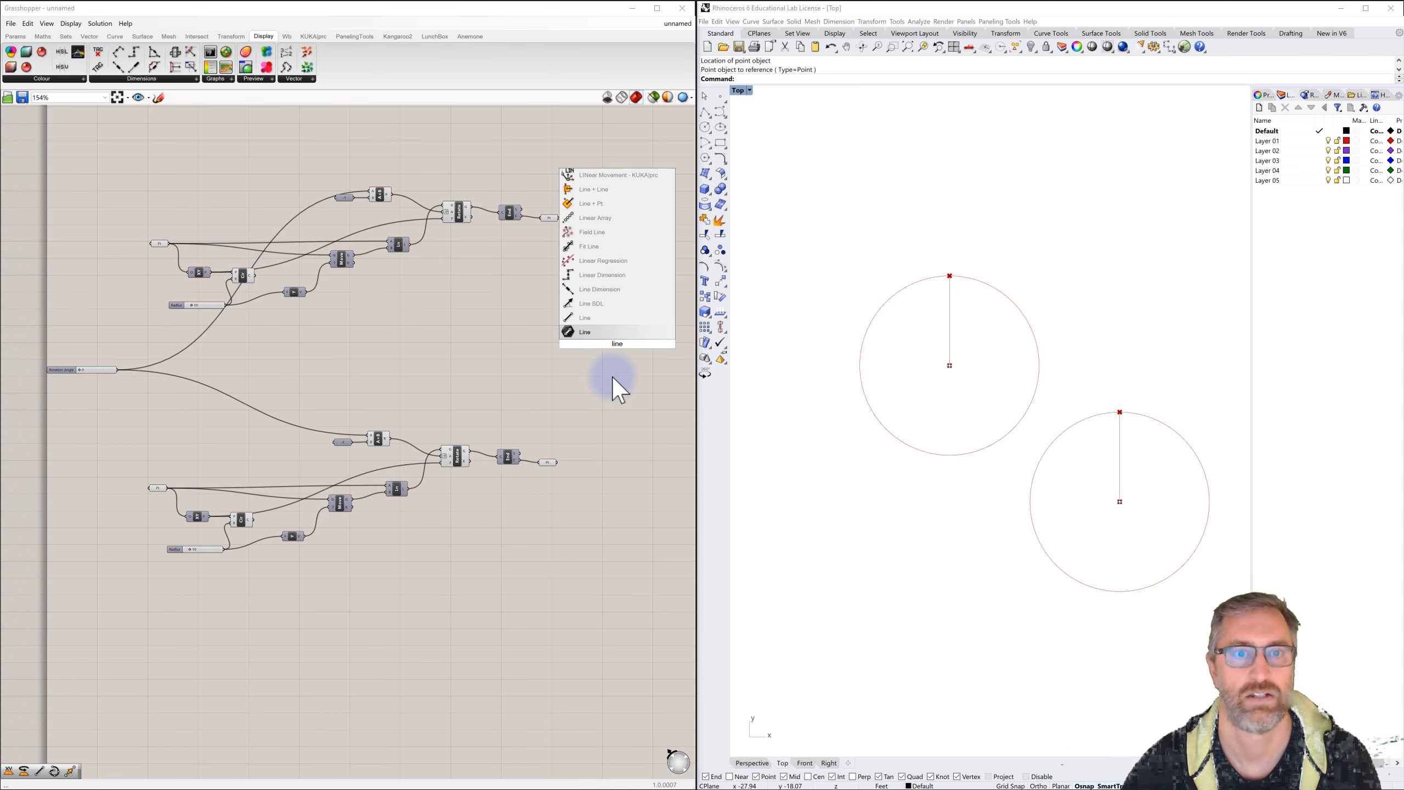
left_click(585, 318)
left_click_drag(558, 218, 600, 342)
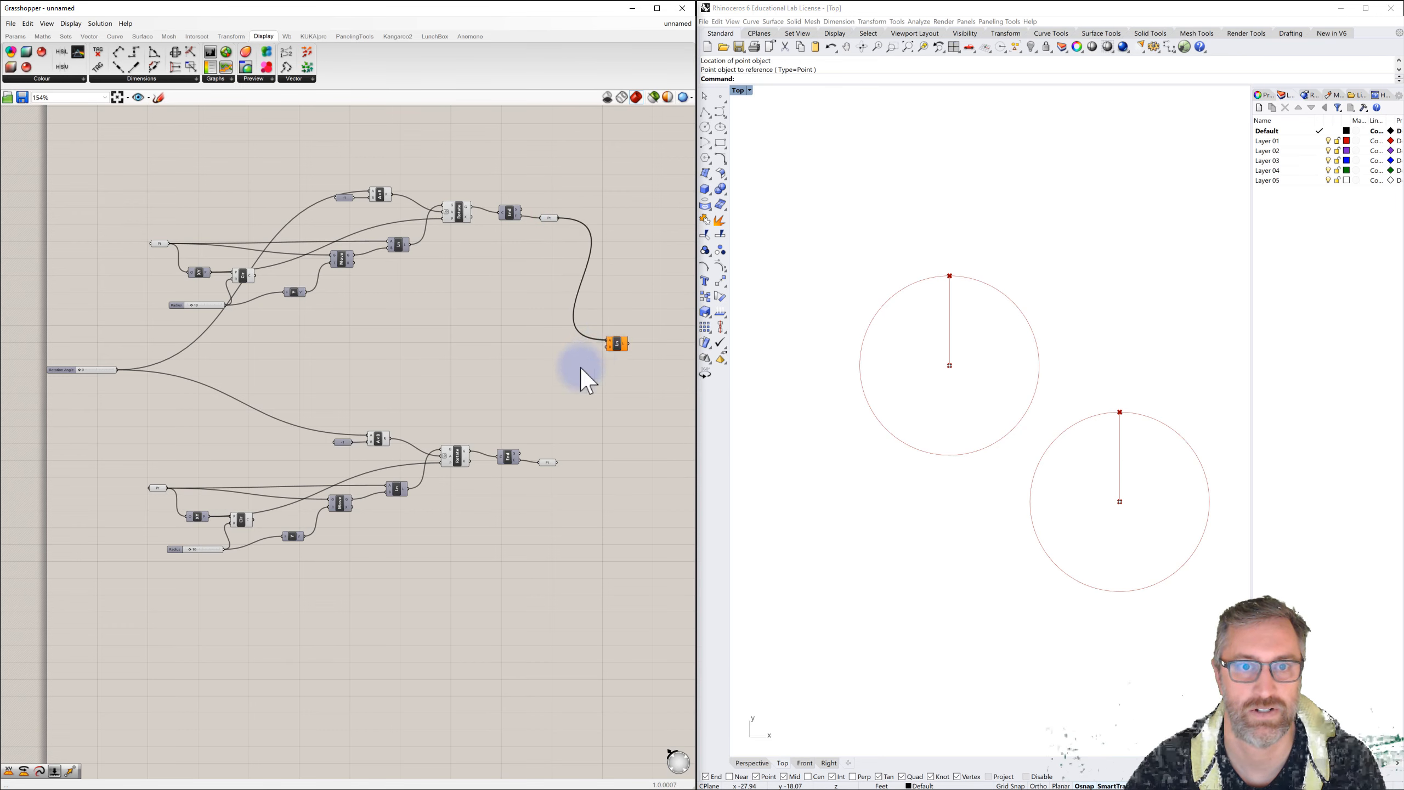
left_click_drag(558, 462, 608, 347)
left_click(618, 345)
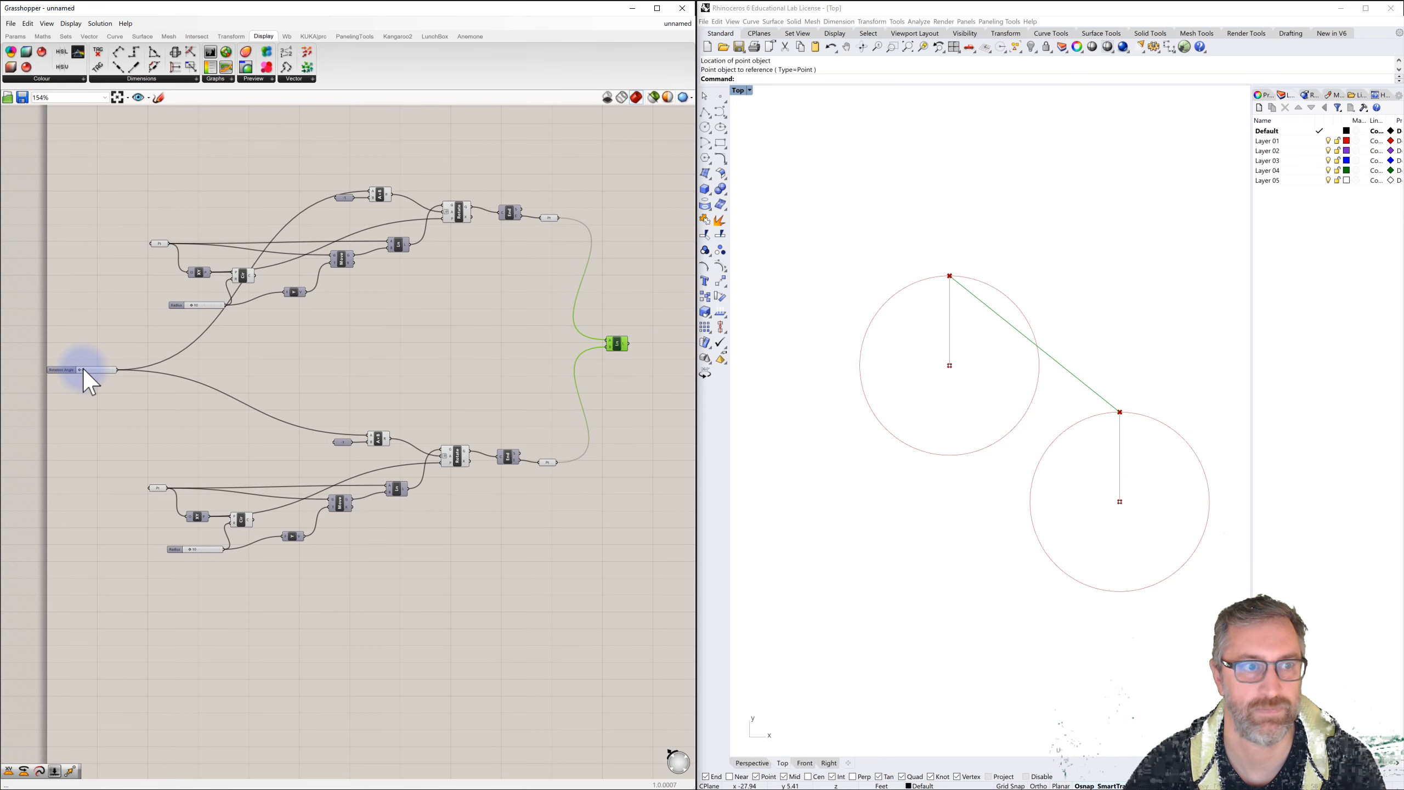
mouse_move(80, 369)
left_mouse_down()
mouse_move(121, 370)
mouse_move(83, 390)
left_mouse_up()
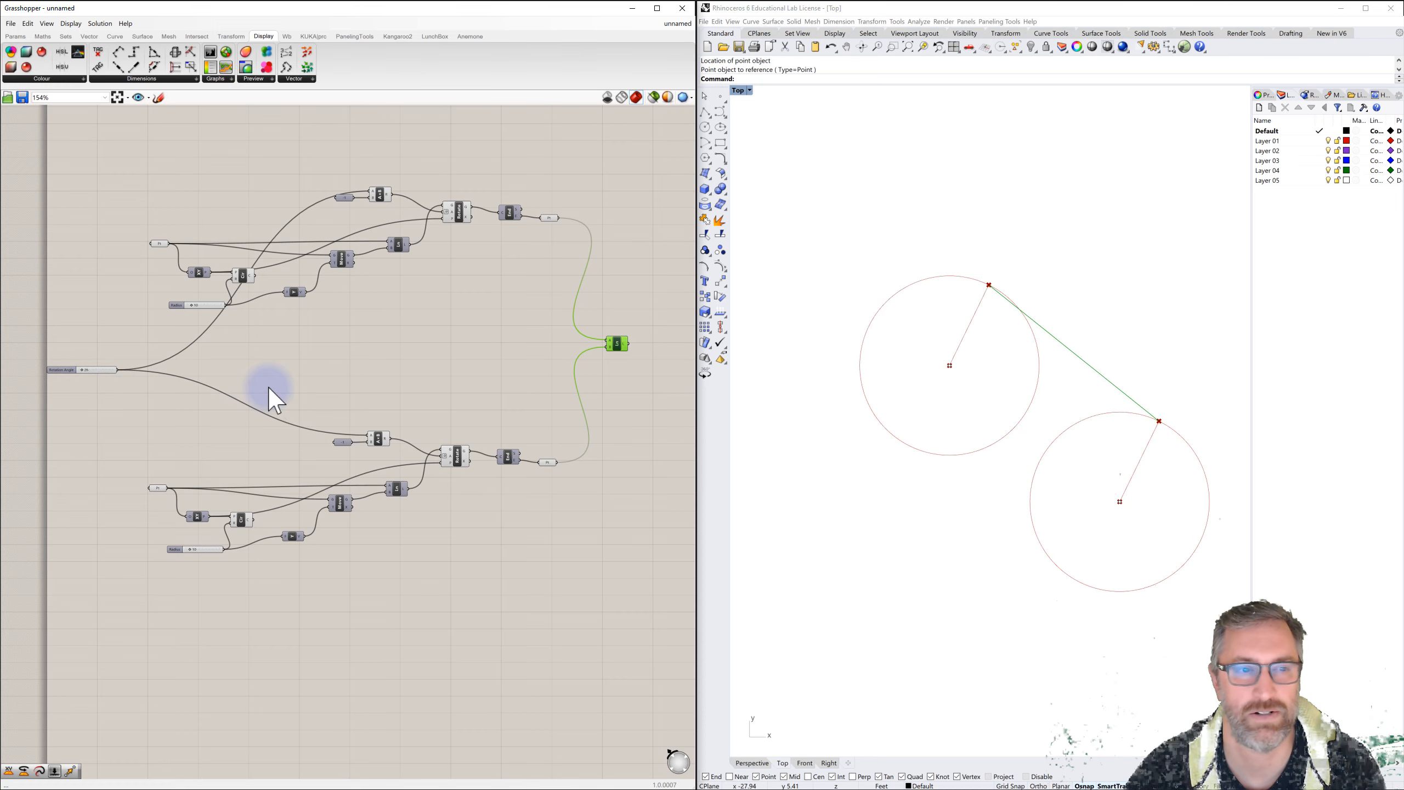
Step: Move the Radius sliders of both chains beside the Rotation Angle slider, one above it and one below it
scroll(267, 389, "down", 2)
scroll(176, 398, "up", 2)
right_click_drag(176, 398, 261, 363)
left_click(281, 282)
left_click_drag(282, 282, 197, 290)
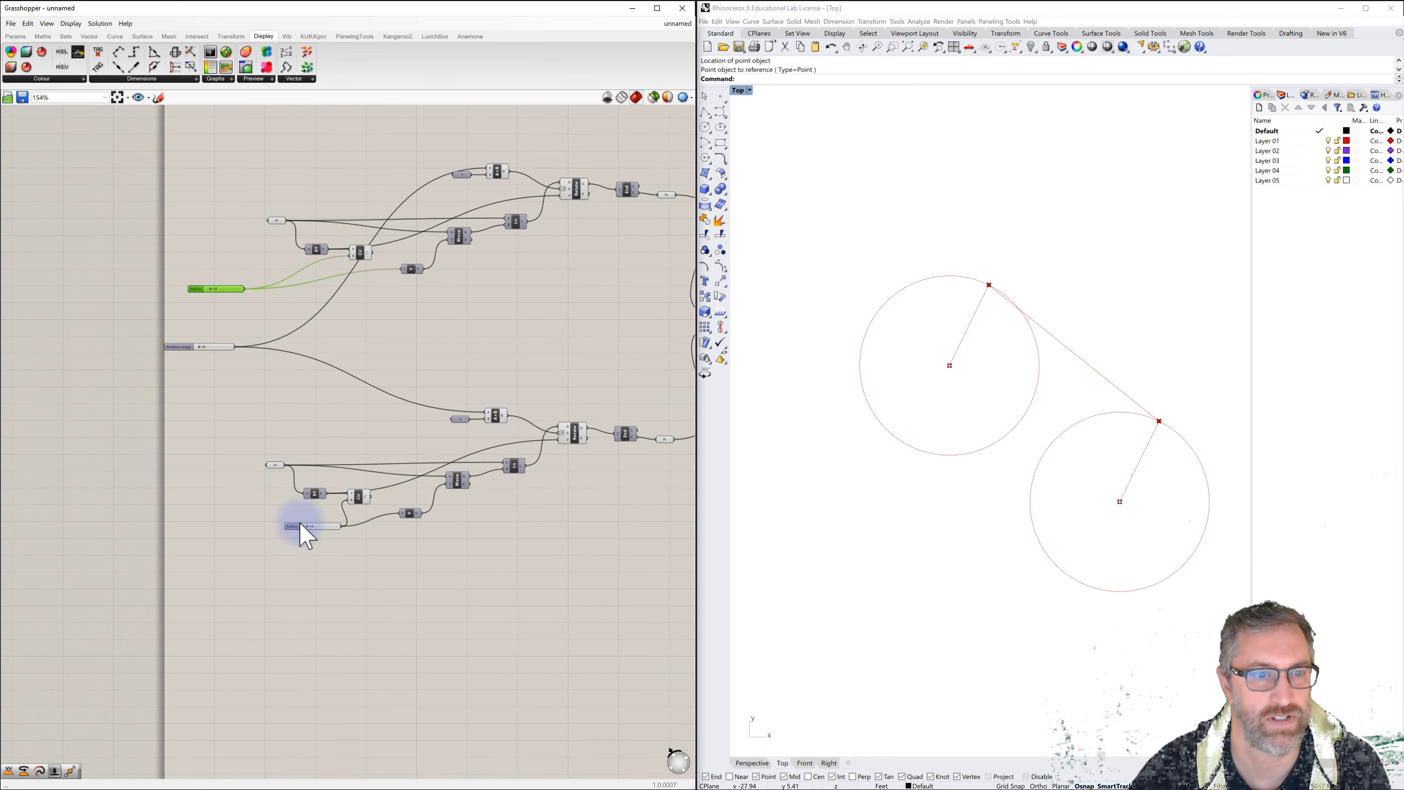
left_click_drag(299, 522, 189, 364)
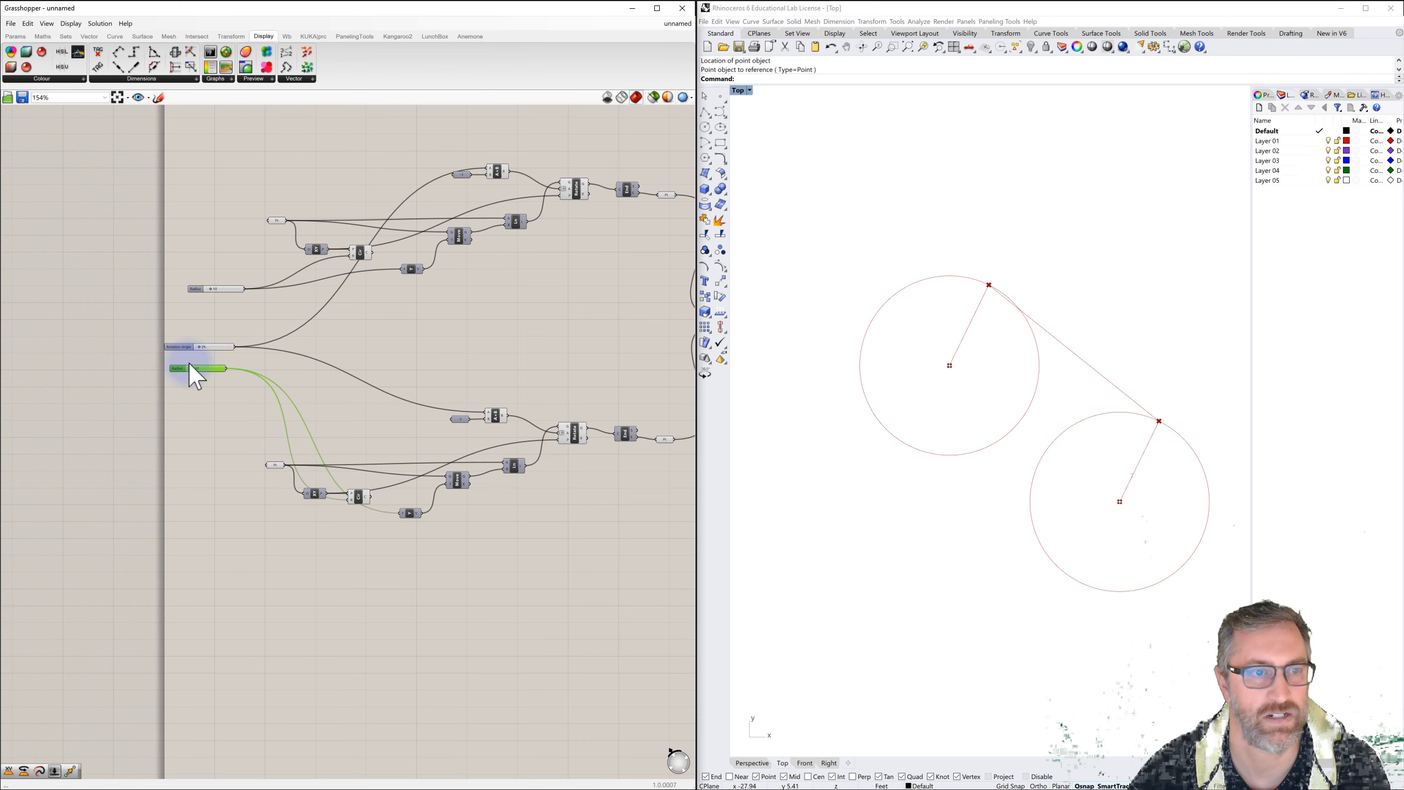
scroll(189, 363, "up", 2)
left_click_drag(198, 264, 168, 264)
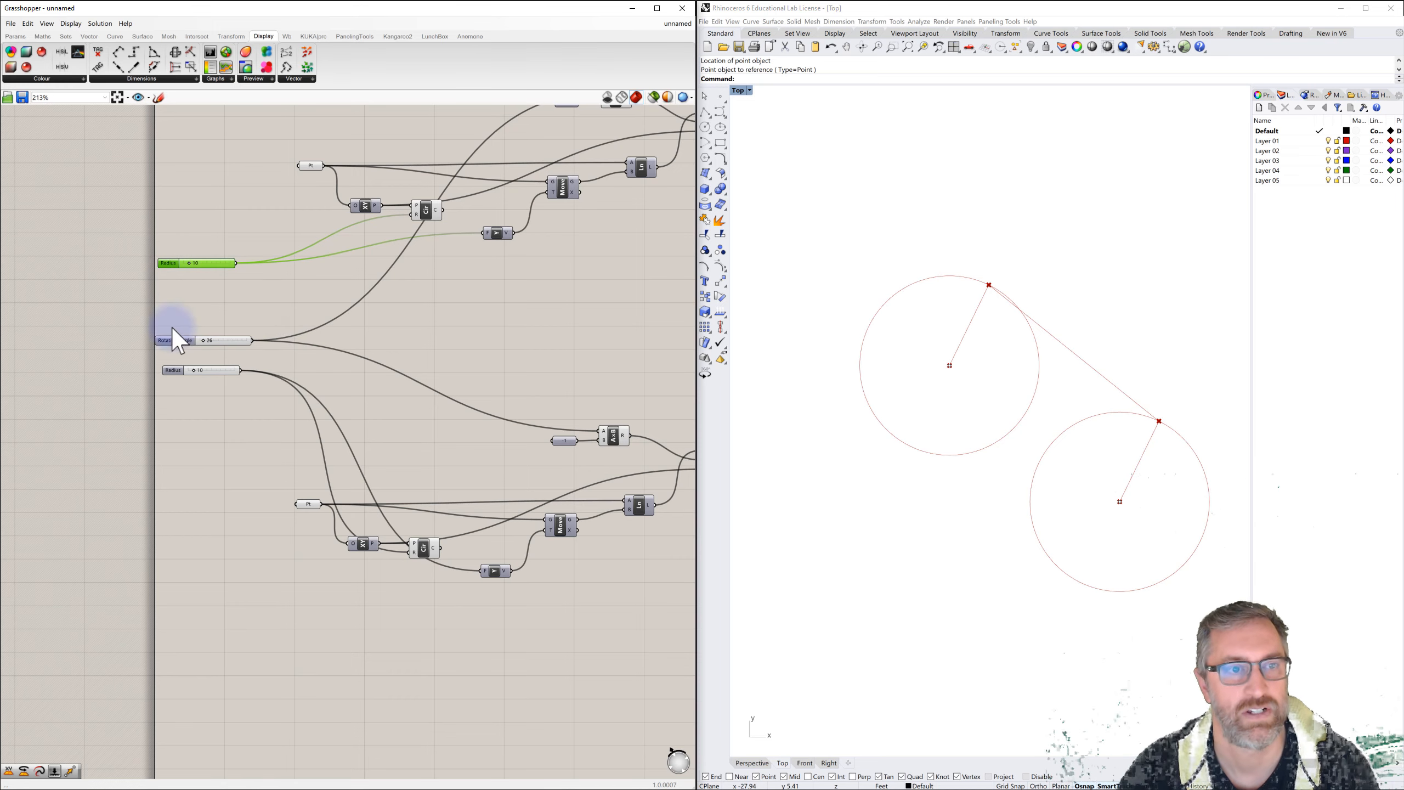
scroll(283, 340, "down", 3)
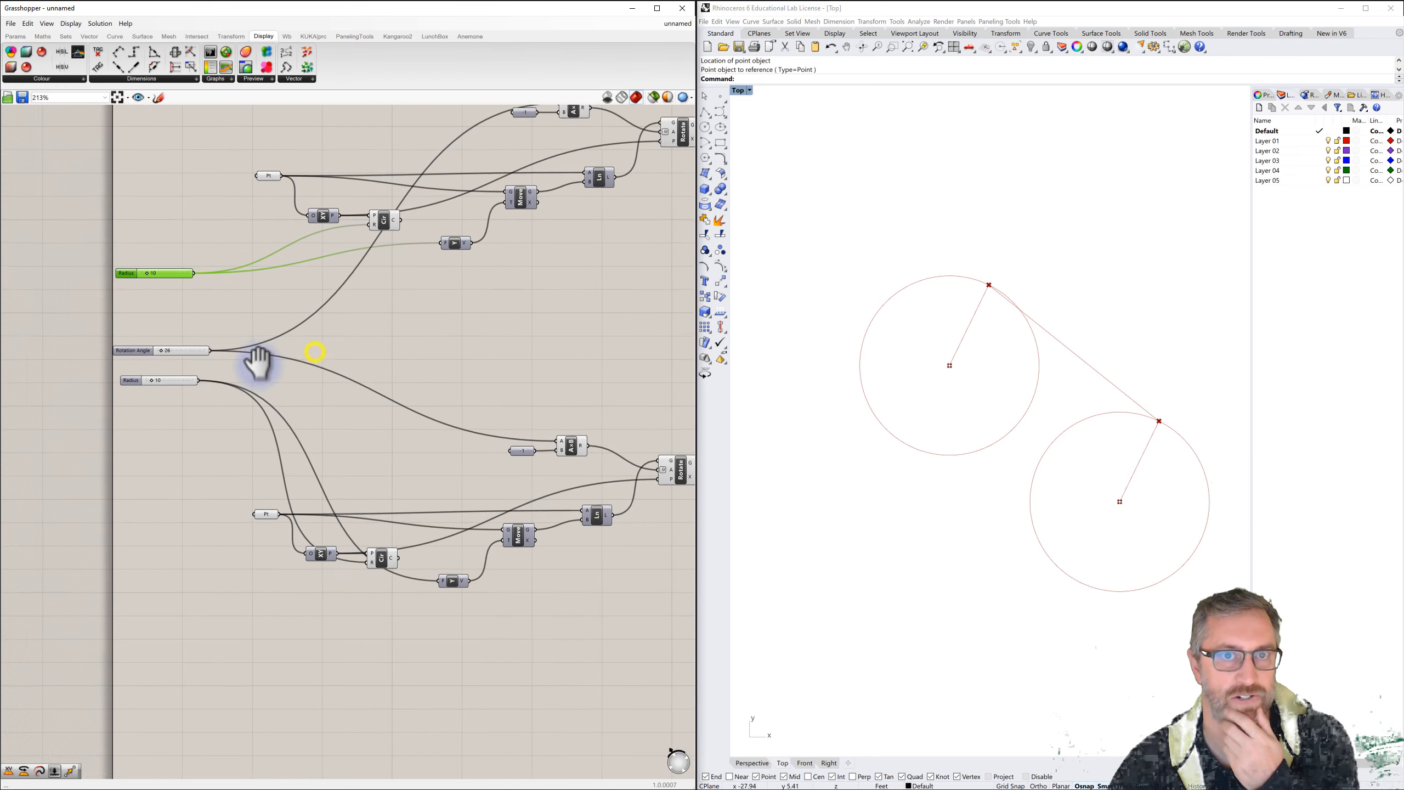
right_click_drag(352, 364, 298, 360)
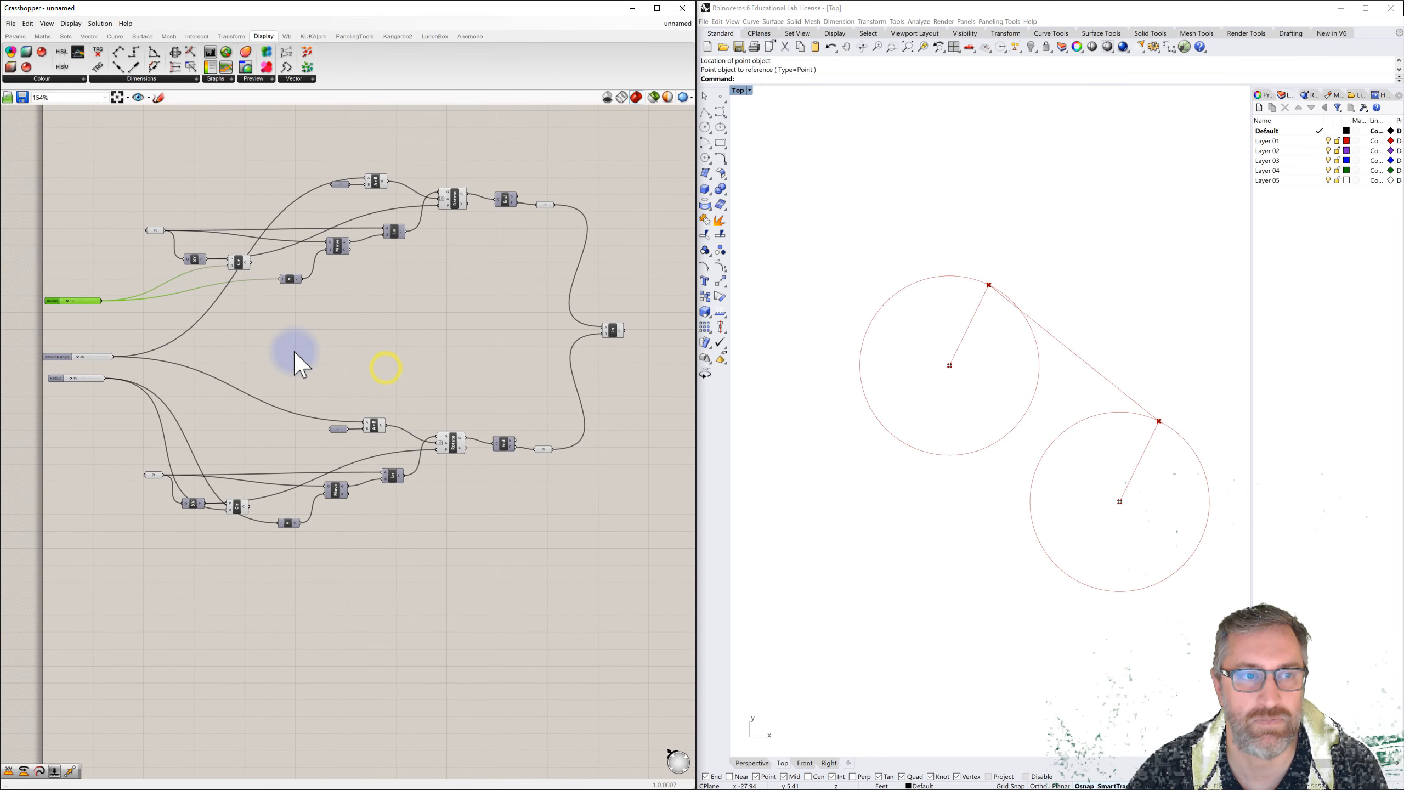
Step: Set the second circle's Radius slider to 13 and the Rotation Angle slider to 33
scroll(308, 354, "down", 2)
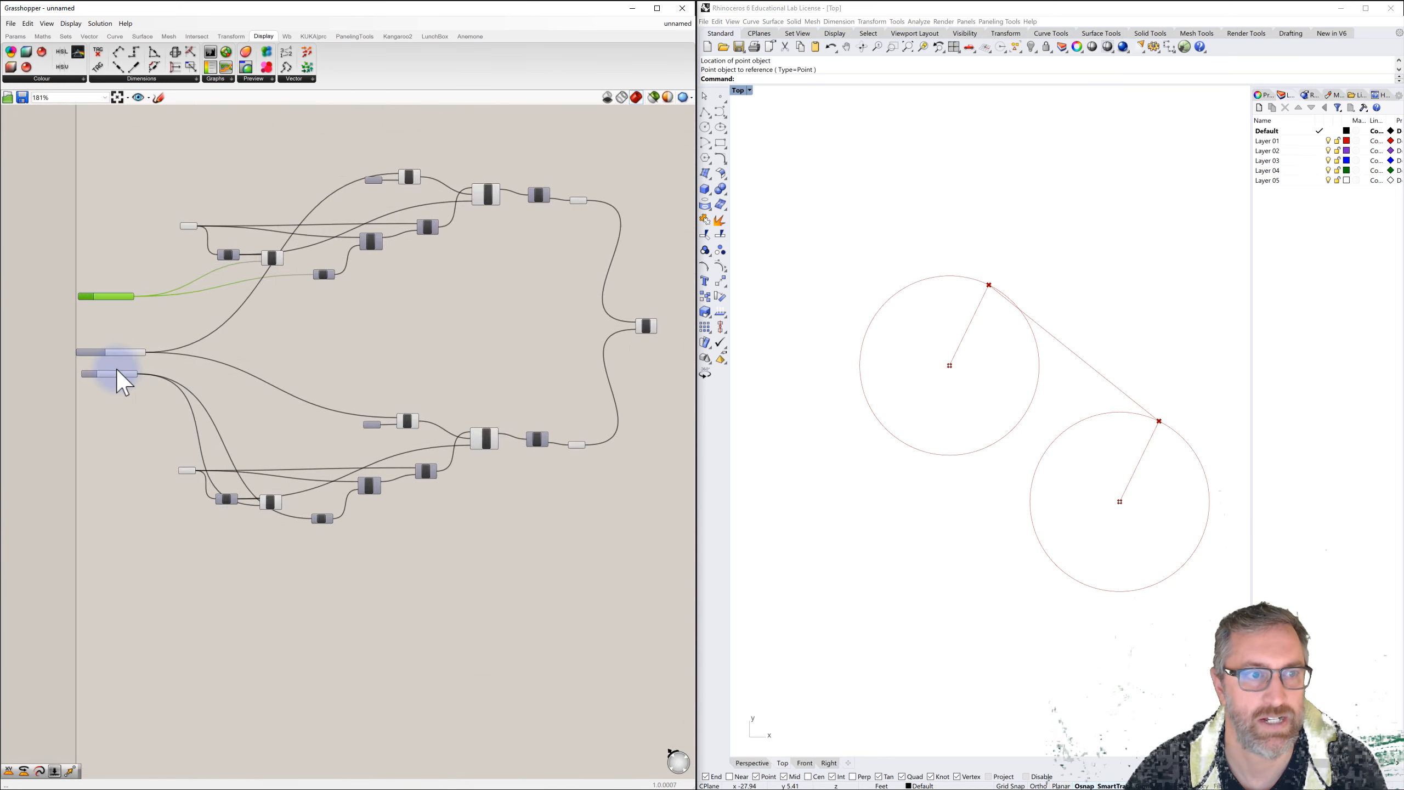
scroll(116, 369, "up", 8)
left_click_drag(91, 377, 104, 377)
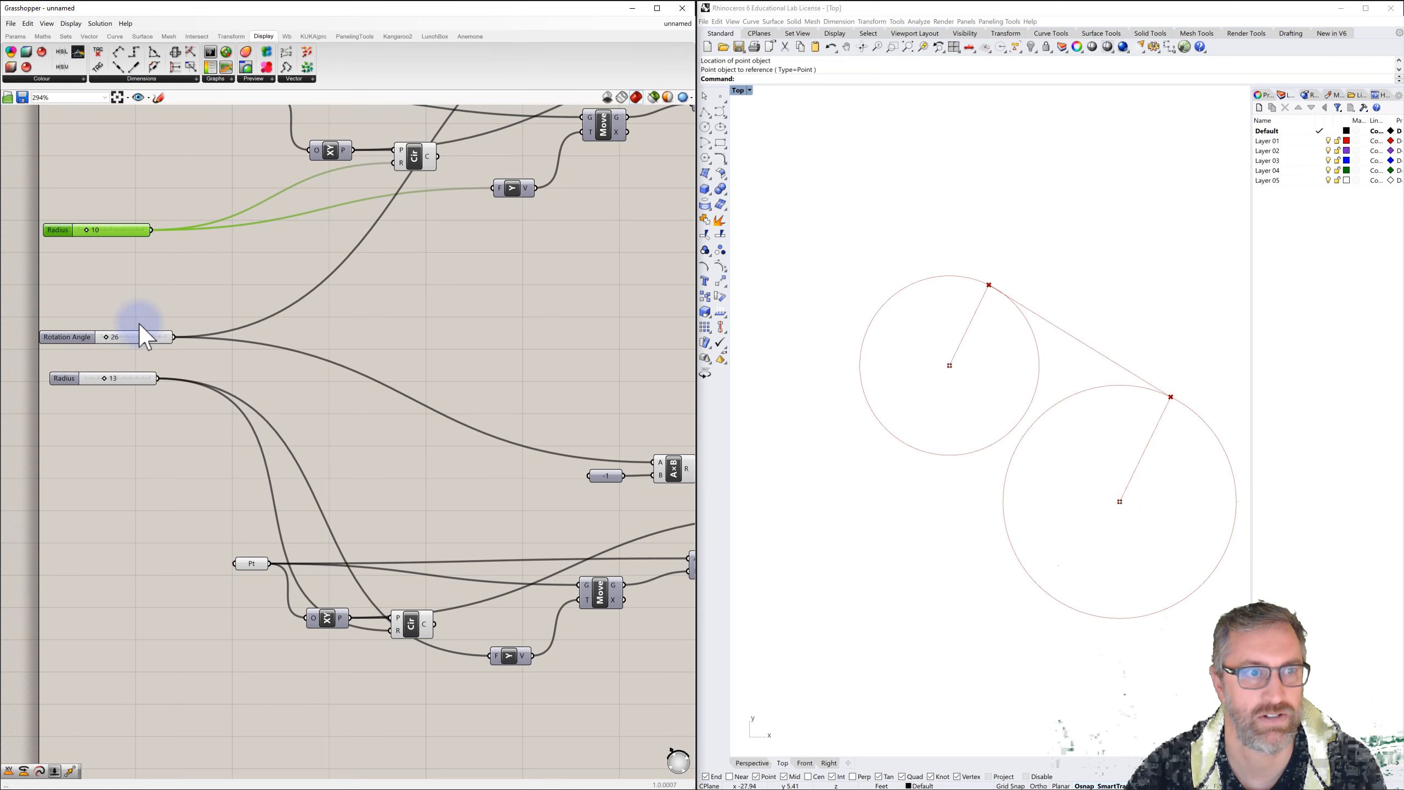
scroll(138, 326, "down", 1)
left_click_drag(112, 336, 113, 366)
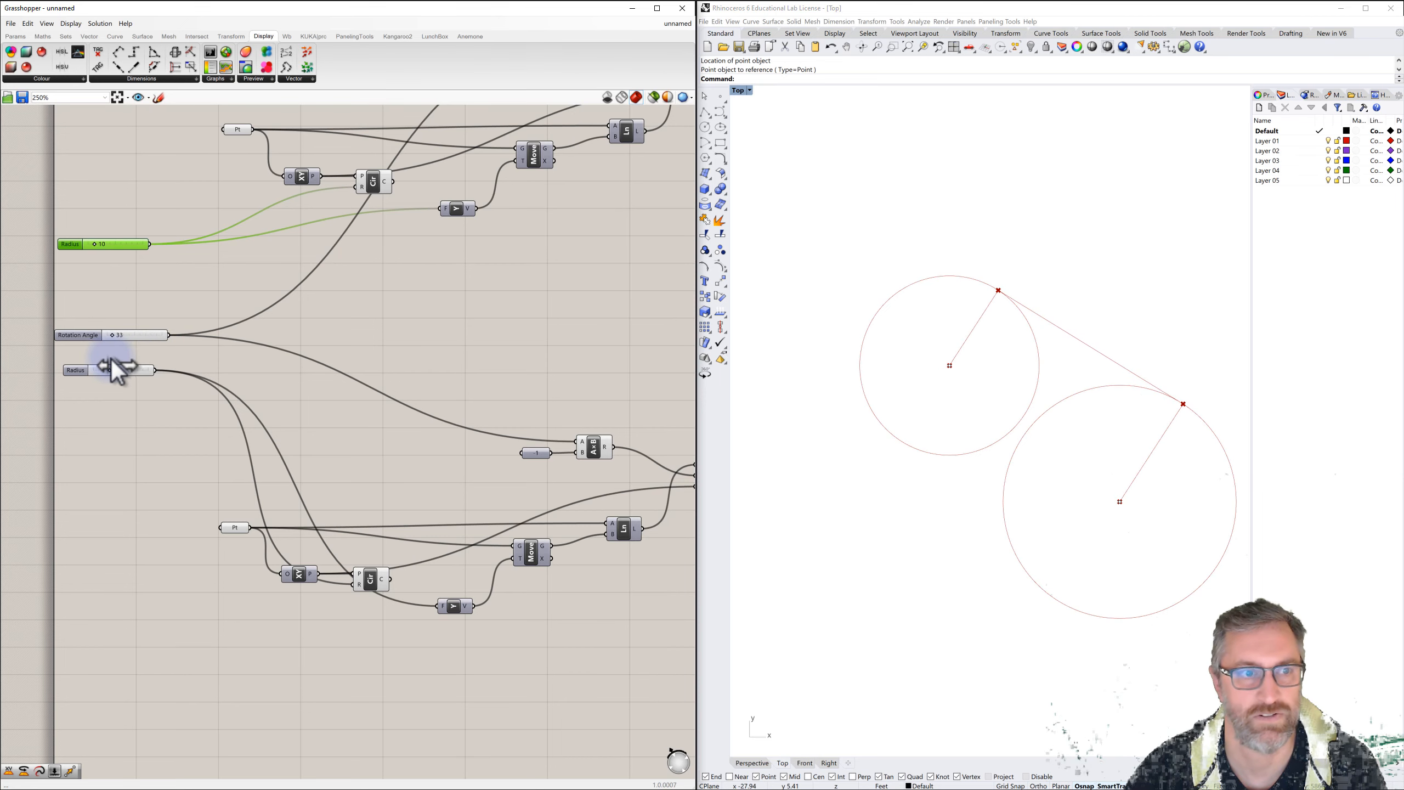
Step: Add a number slider ranging from 1 to 5 with value 2 and place it below the second circle's Radius slider
scroll(198, 354, "down", 4)
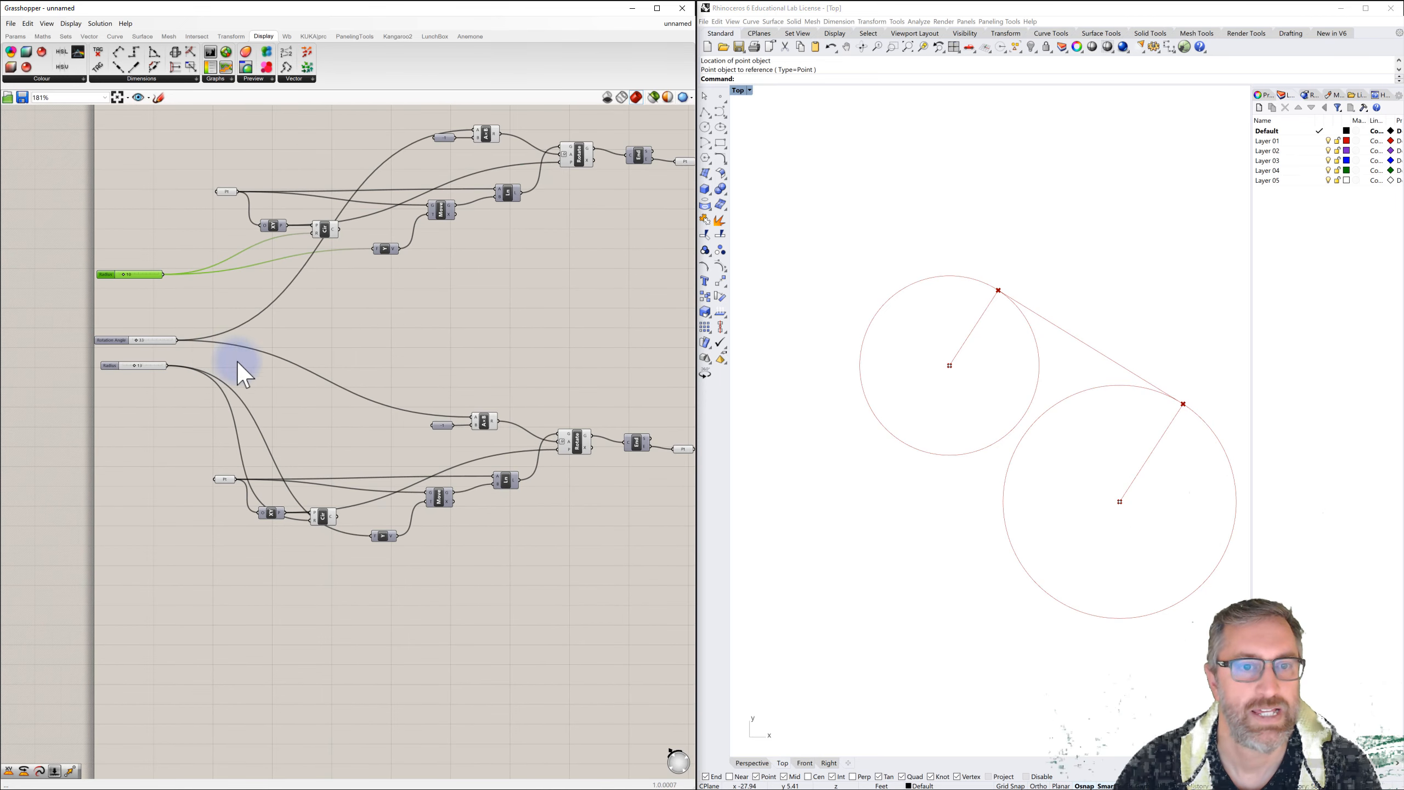
right_click_drag(237, 363, 244, 381)
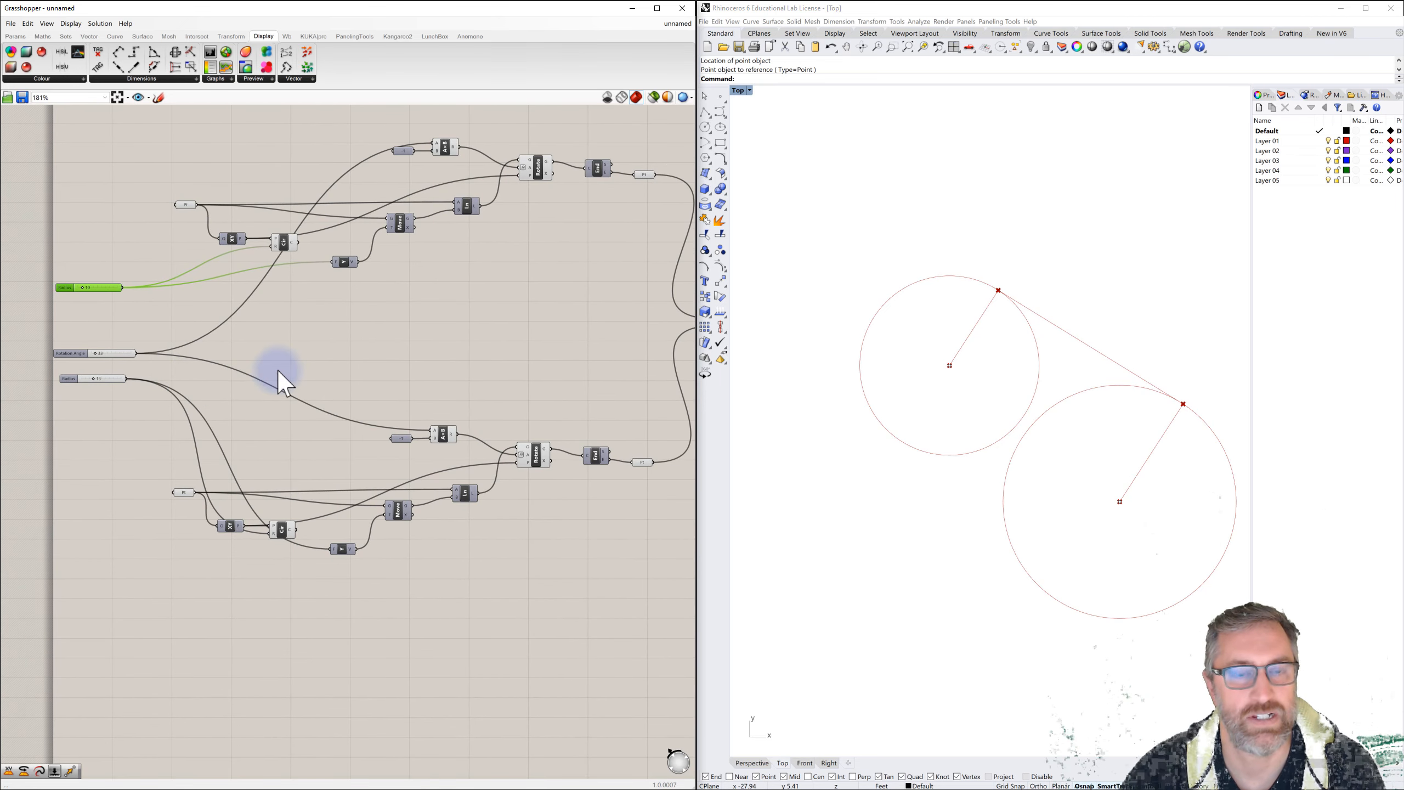
scroll(281, 370, "down", 2)
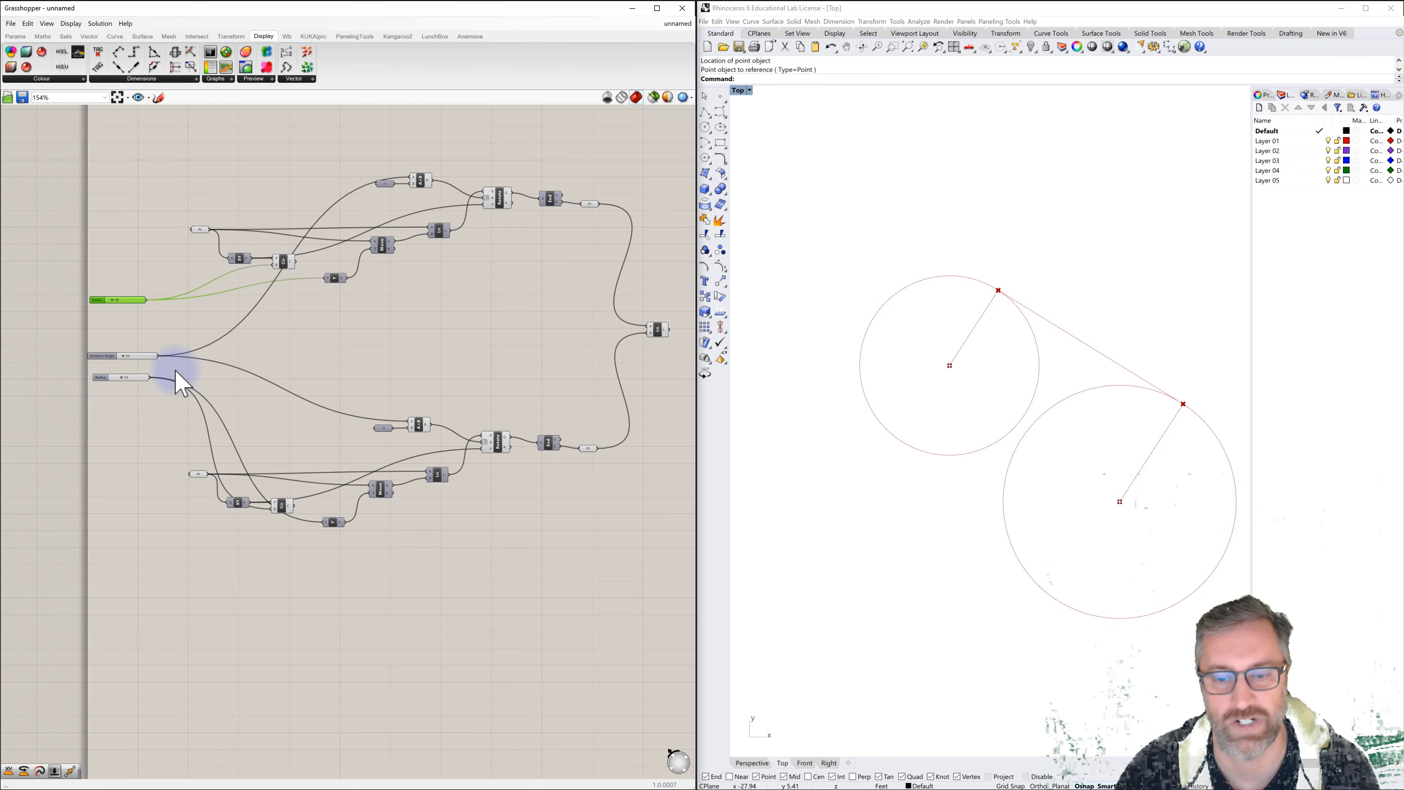
scroll(126, 397, "up", 5)
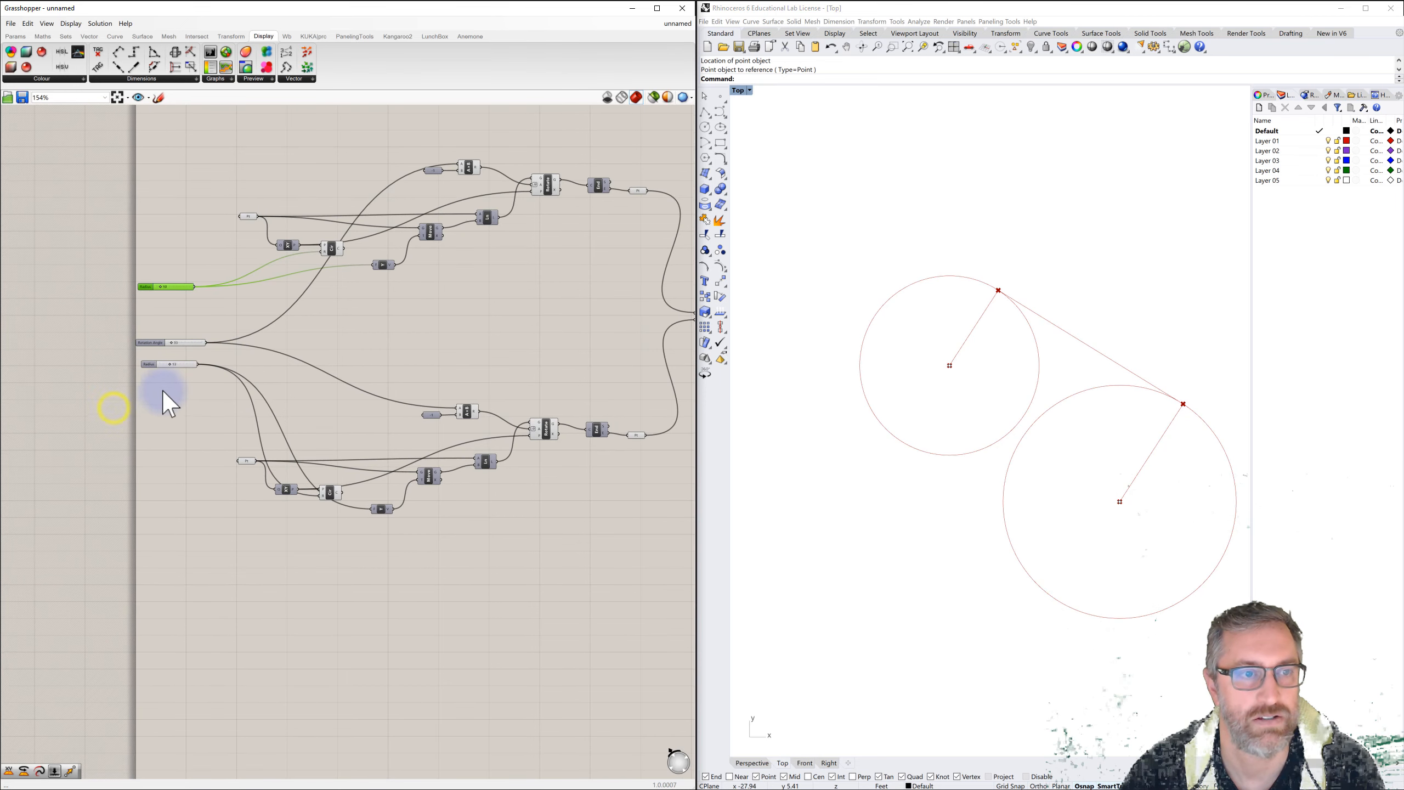
double_click(151, 386)
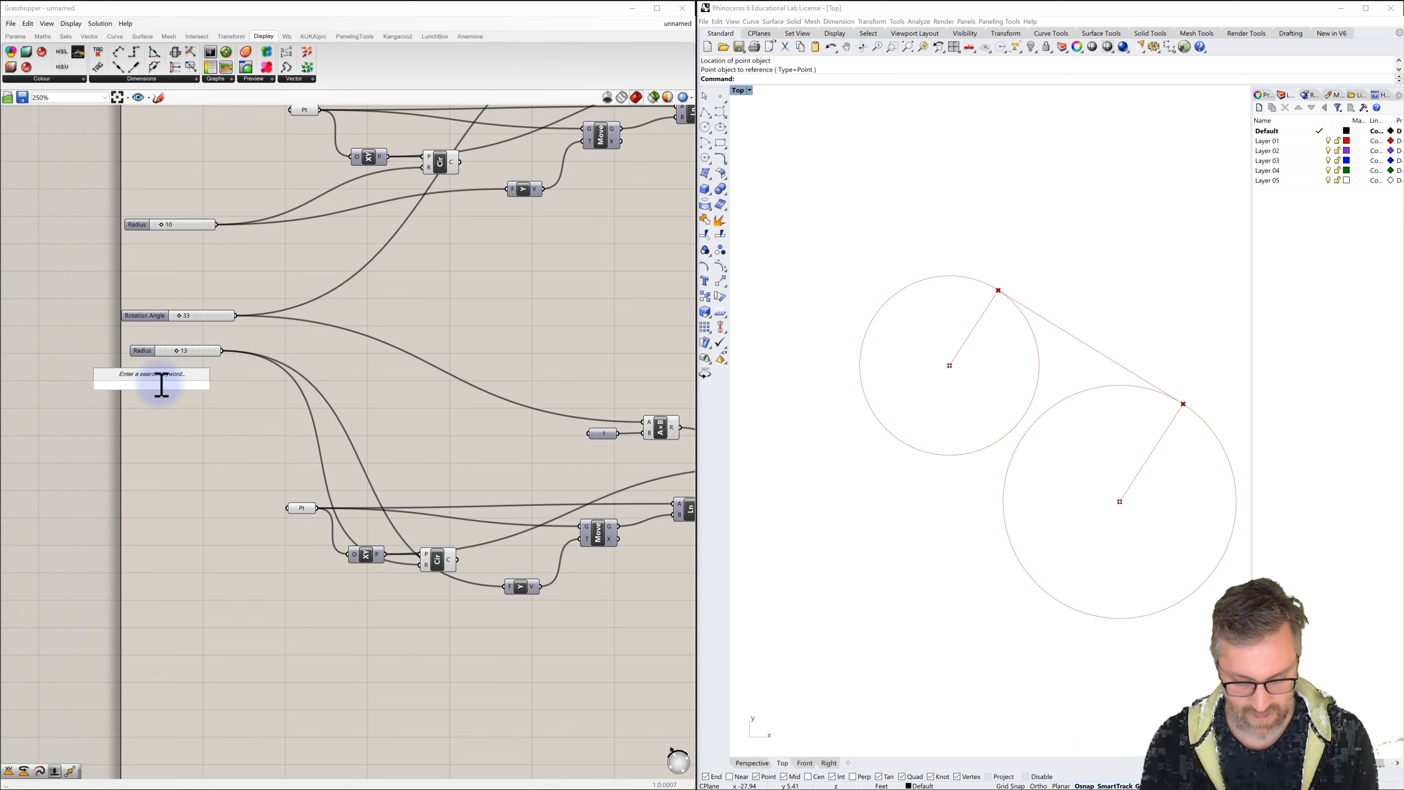
type("1<2<5")
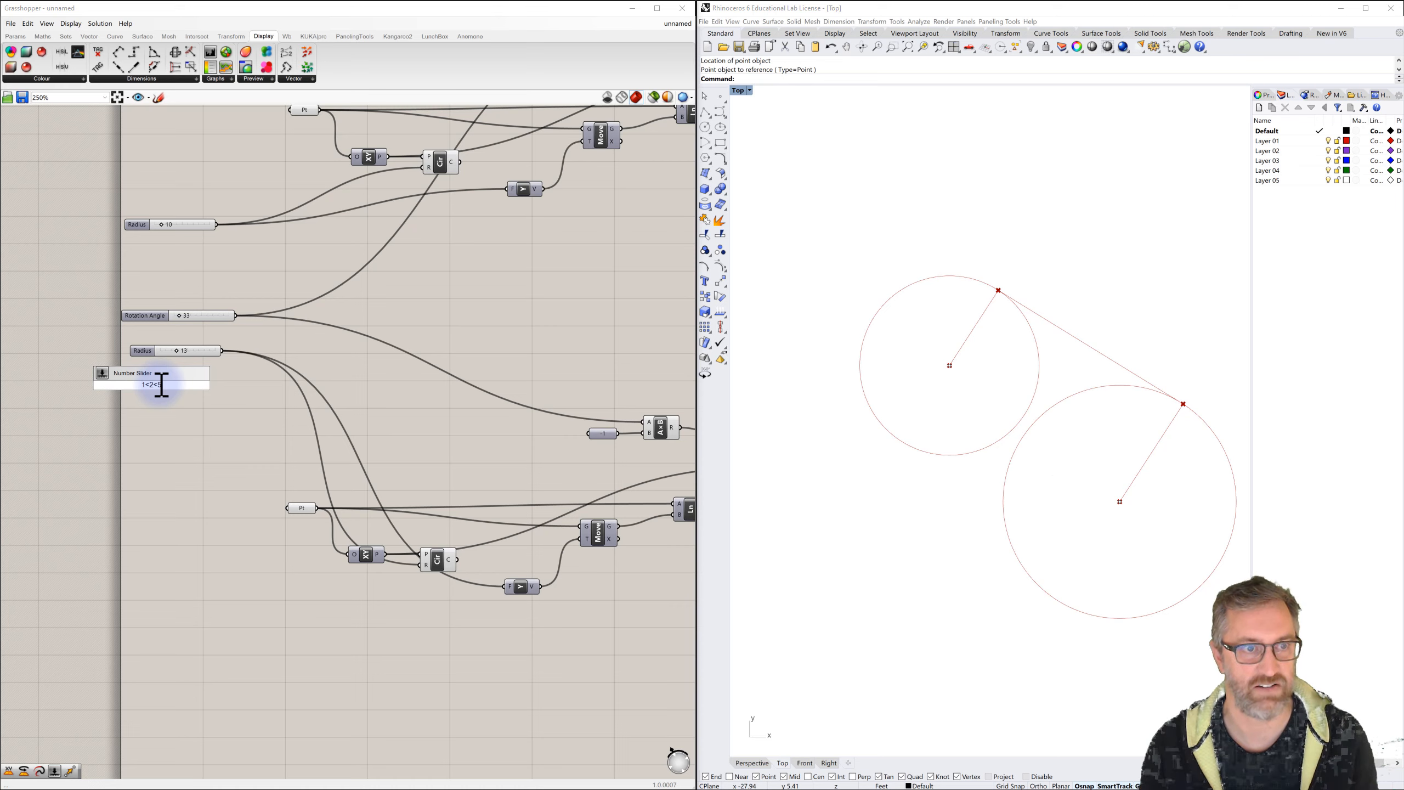
key("Return")
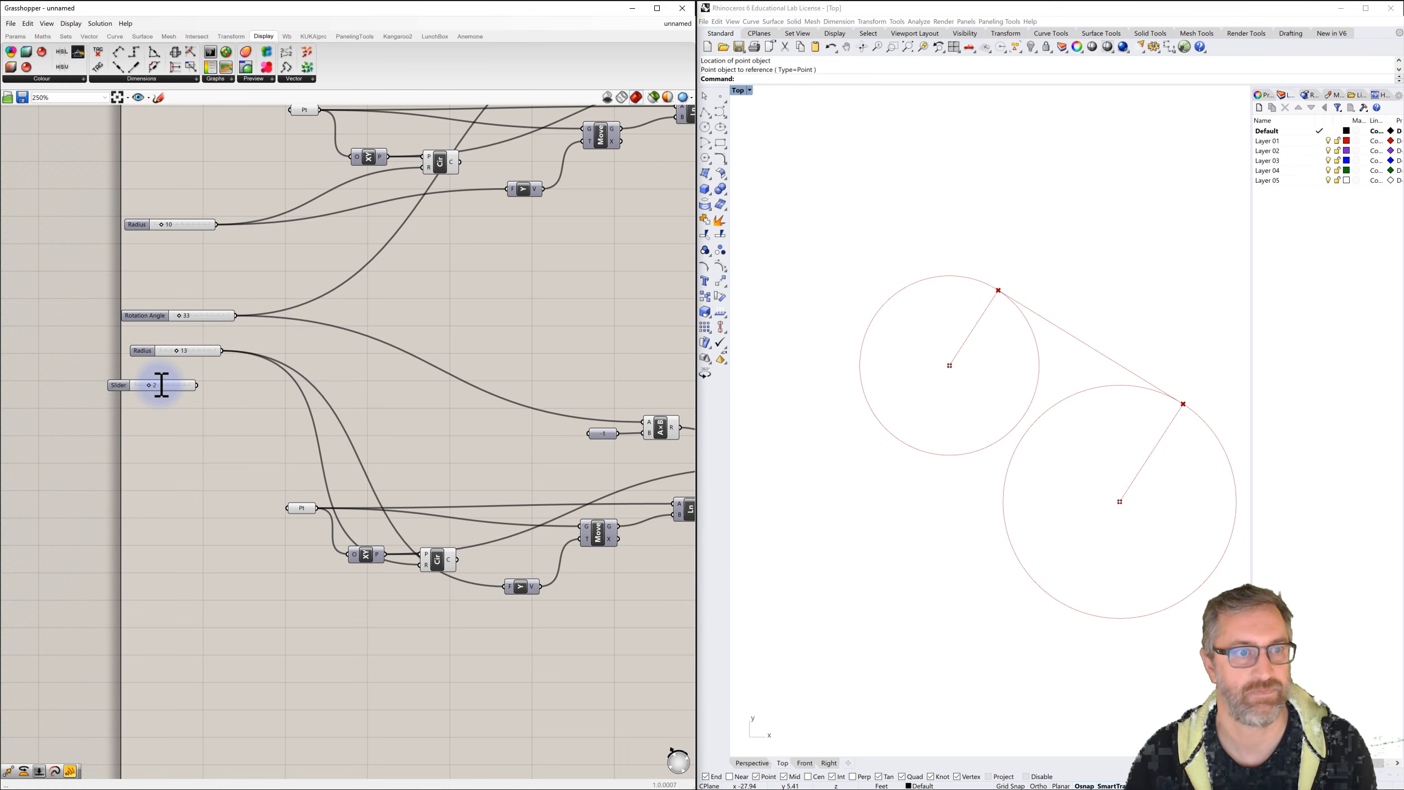
mouse_move(120, 384)
left_mouse_down()
mouse_move(140, 398)
mouse_move(138, 383)
left_mouse_up()
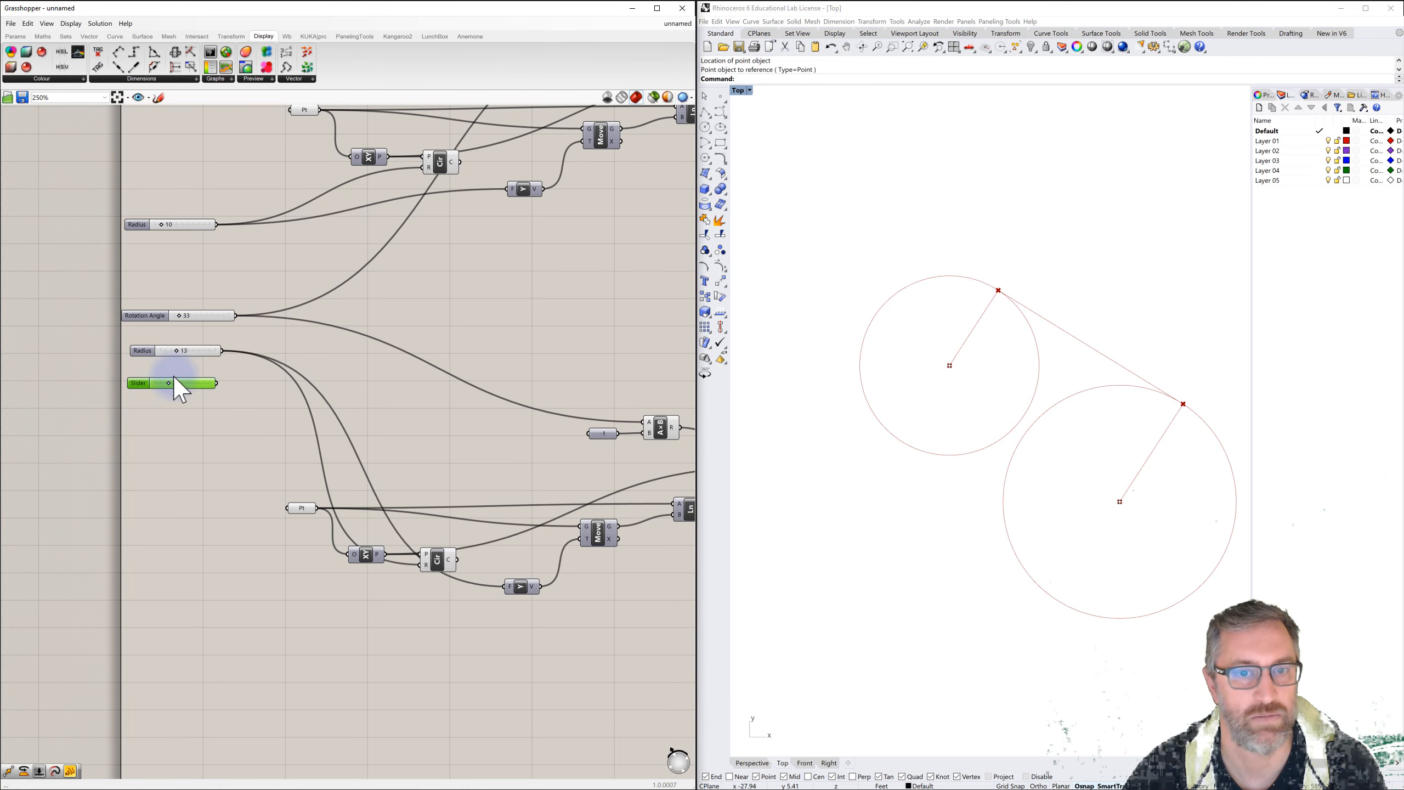
scroll(173, 377, "down", 1)
right_click_drag(221, 375, 153, 359)
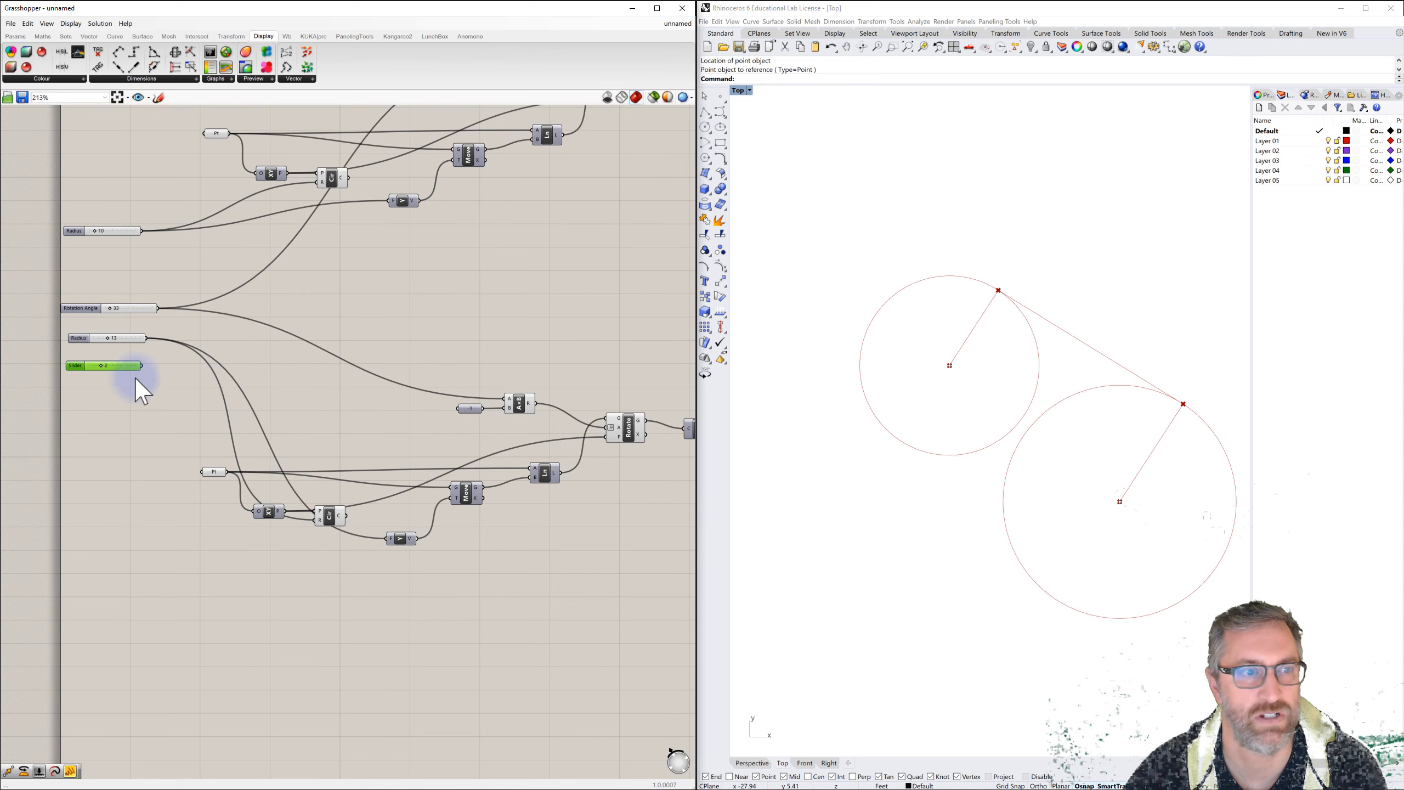
Step: Set the new number slider's minimum to -5 and switch its rounding to floating-point numbers
double_click(79, 364)
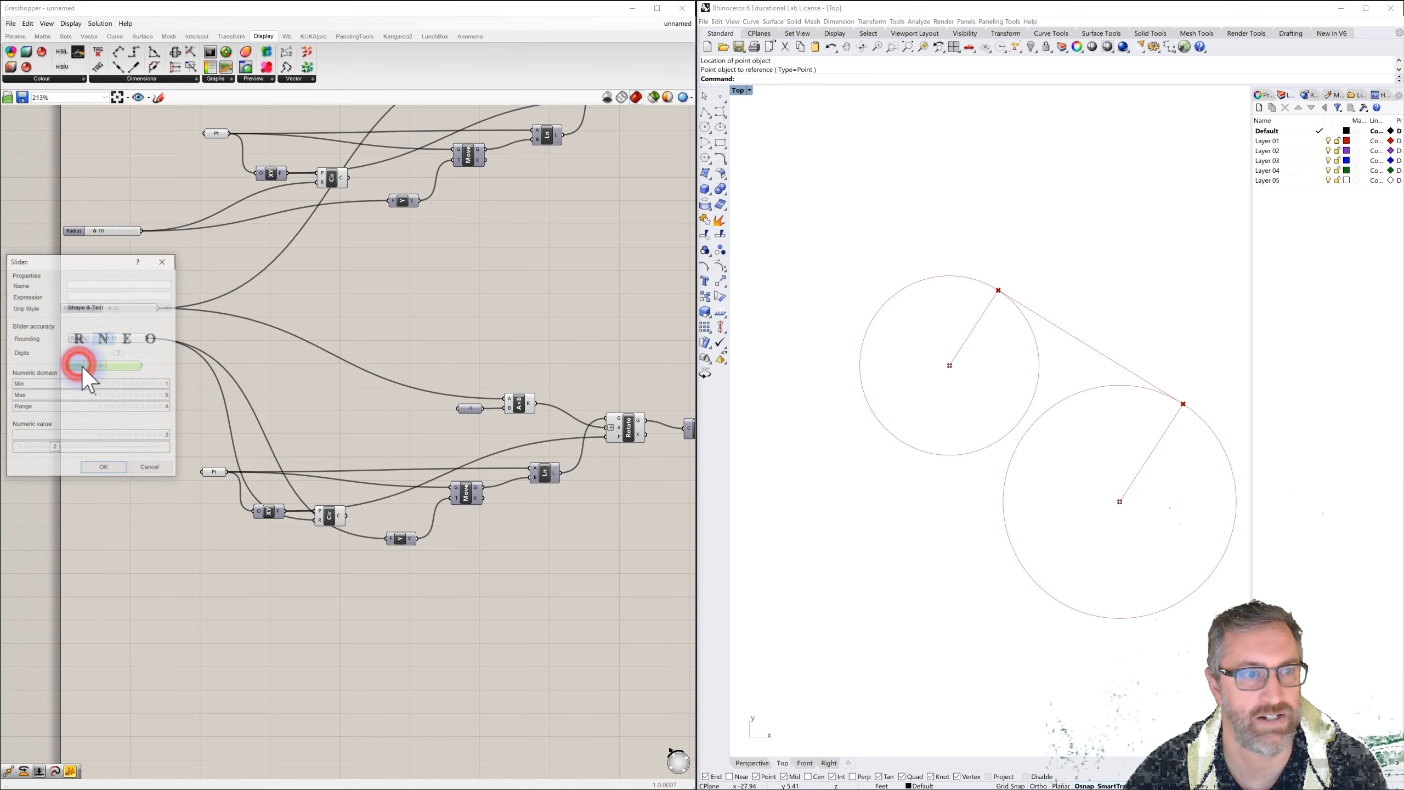
double_click(149, 395)
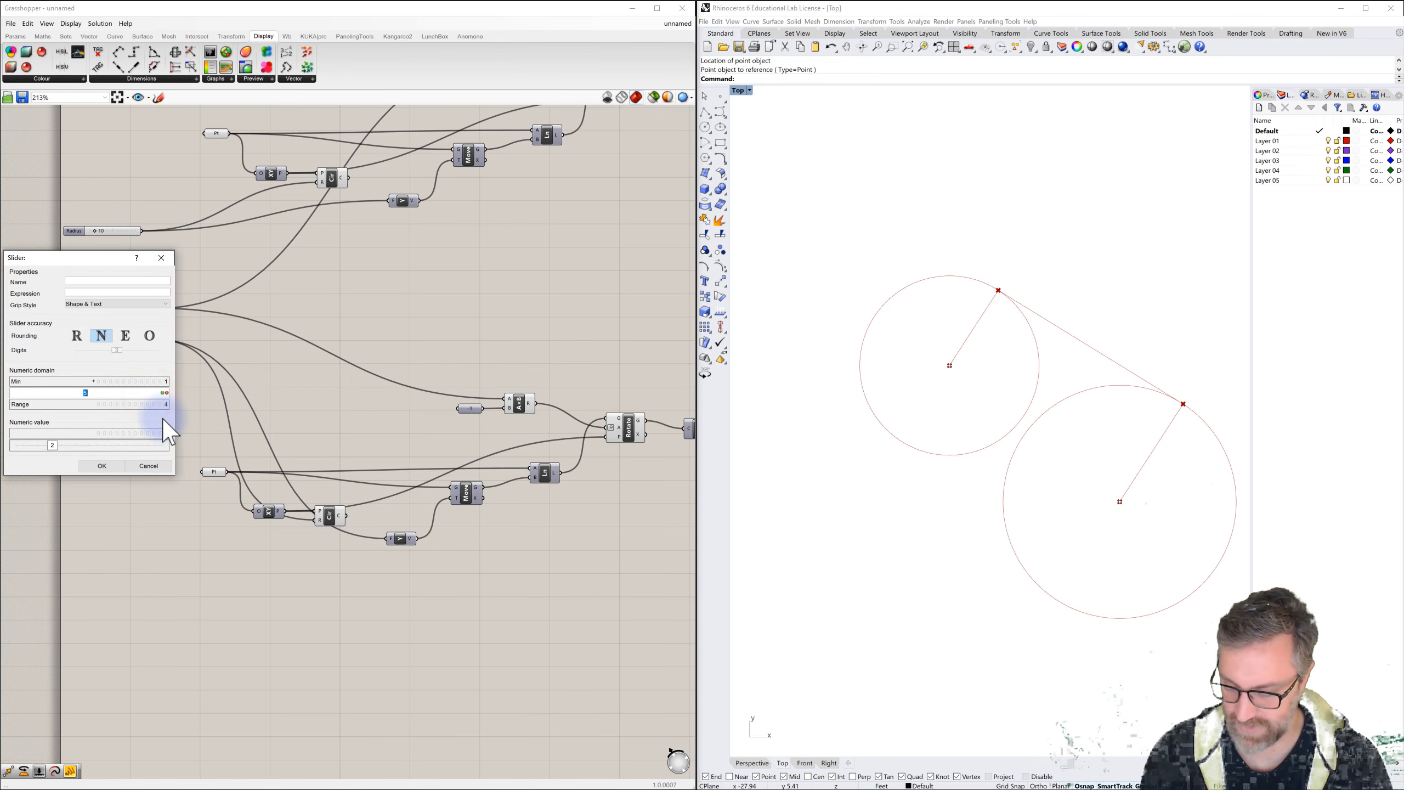
type("-5")
left_click(148, 382)
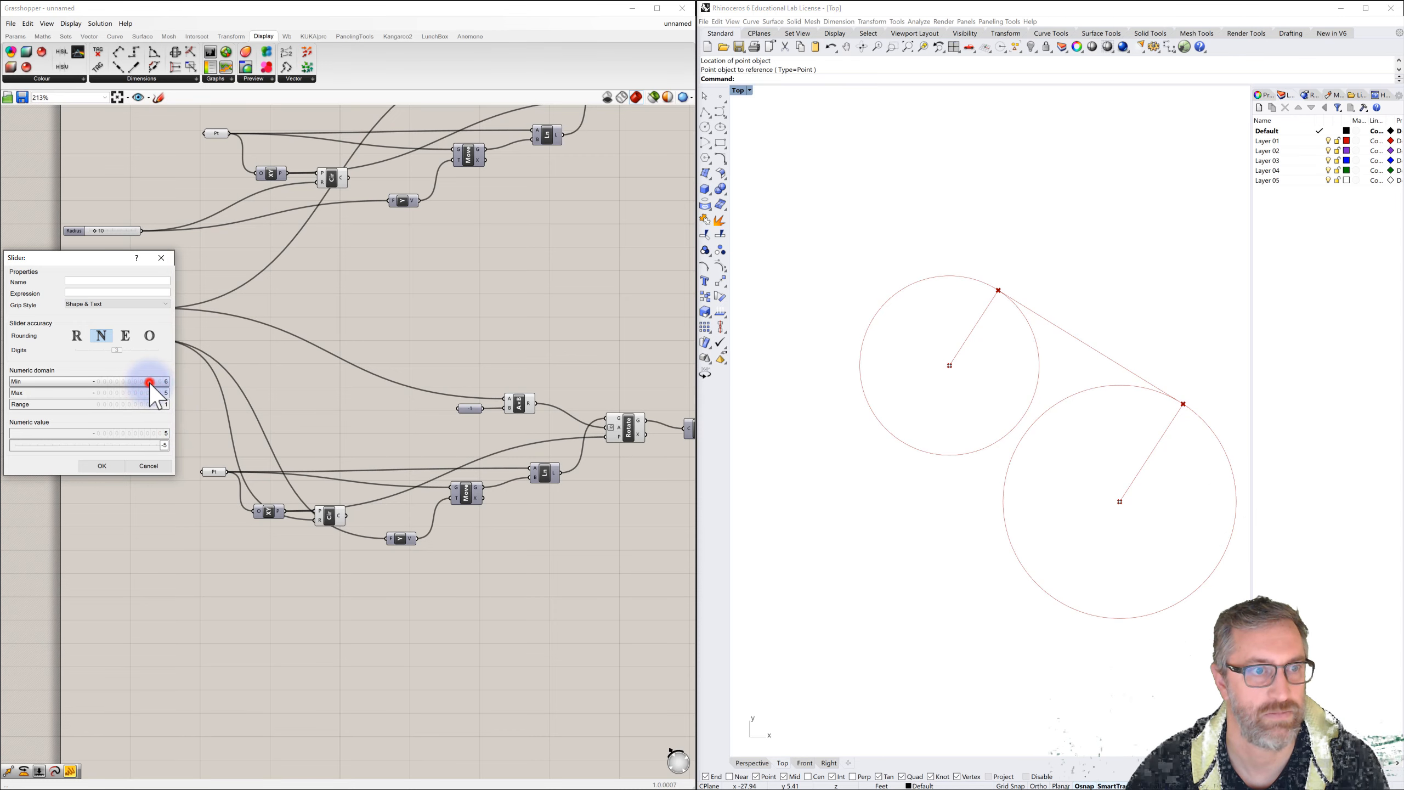
double_click(149, 384)
type("-5")
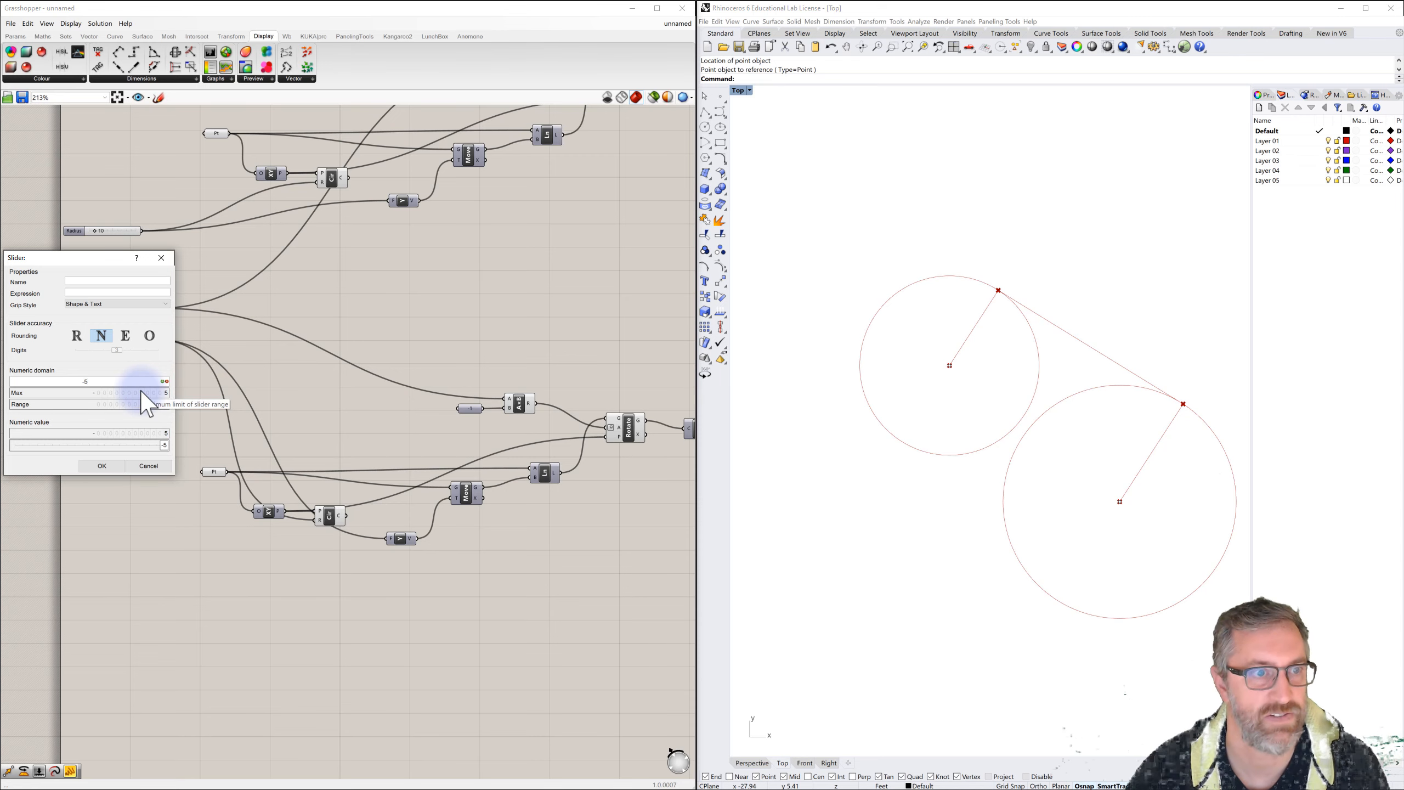
left_click(147, 394)
double_click(151, 393)
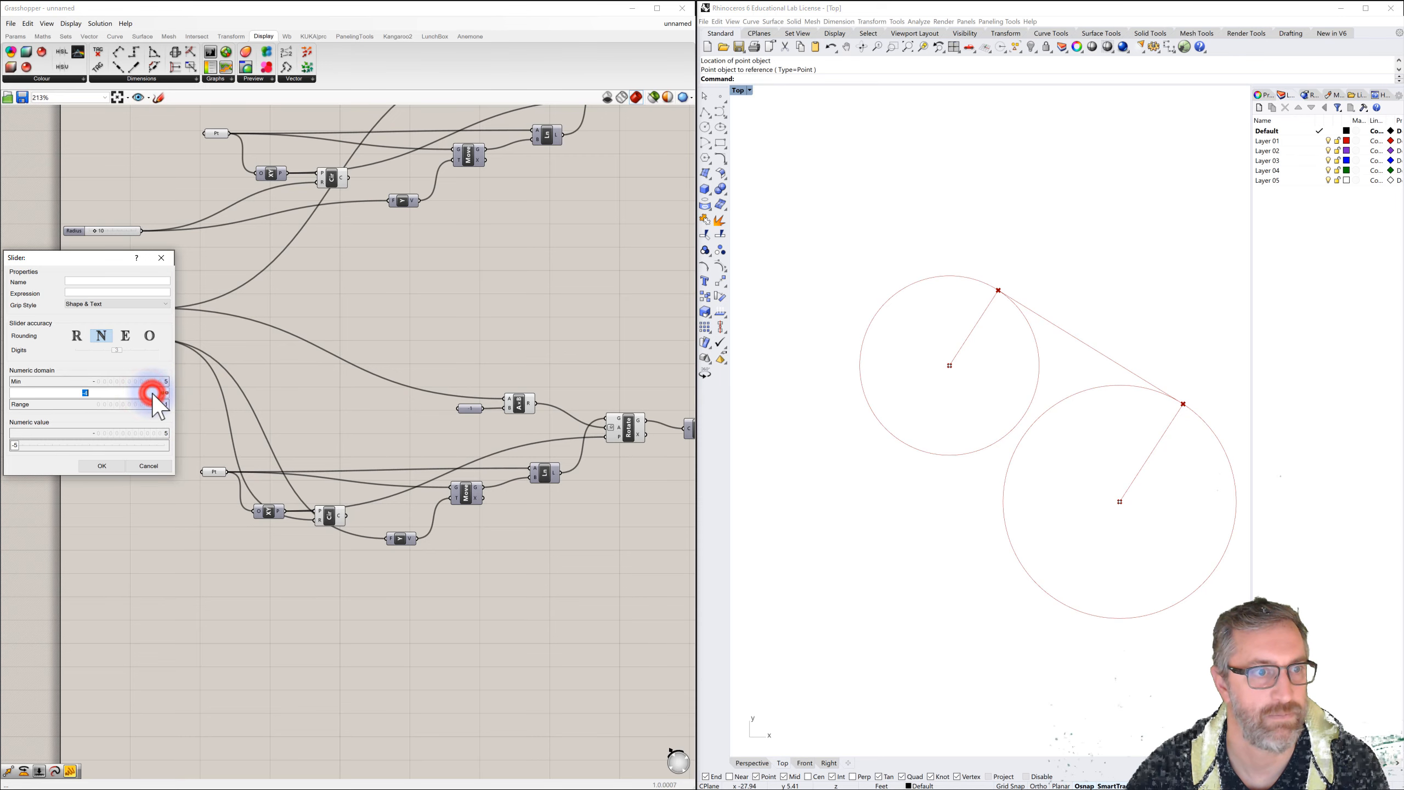
left_click(77, 335)
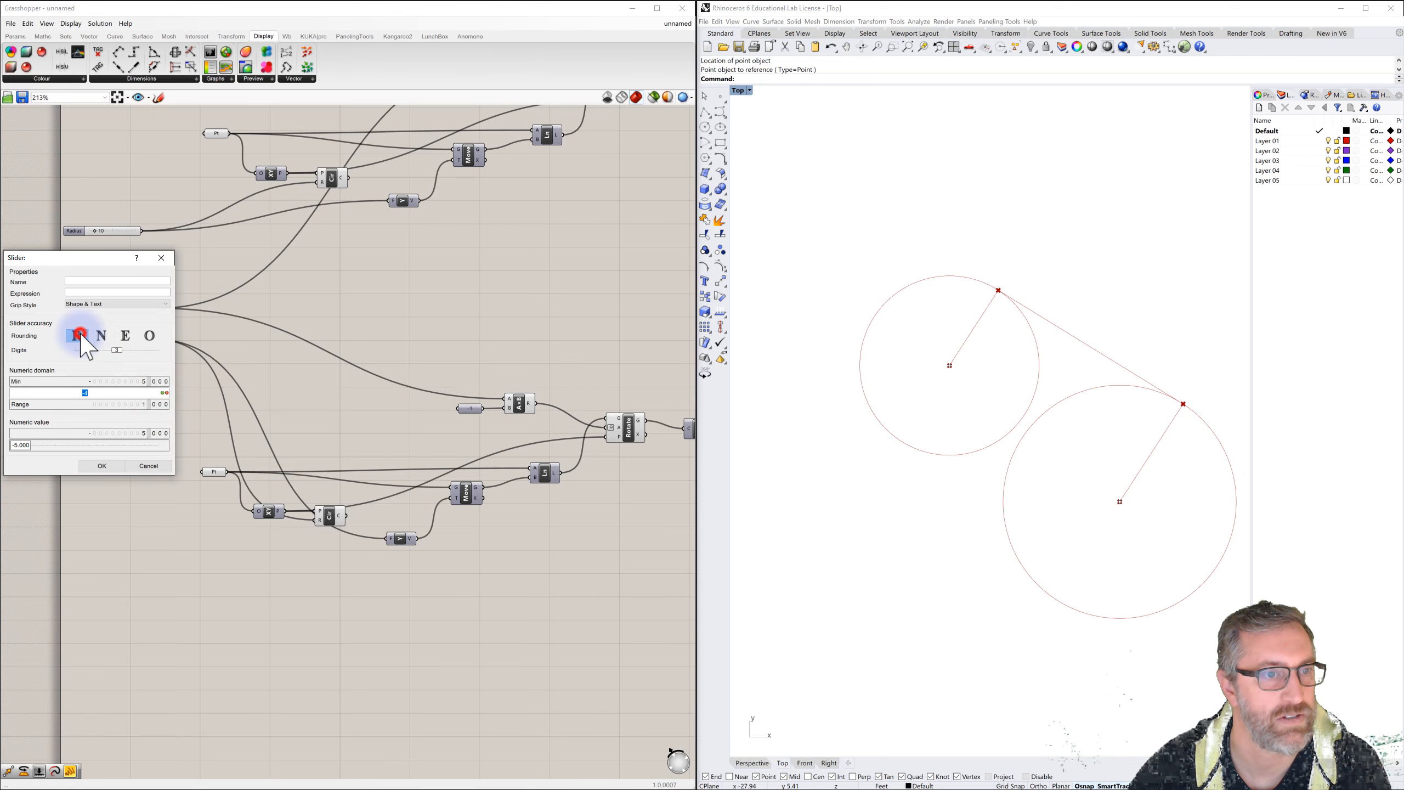
Step: Set the number slider's maximum to -1 and apply the slider settings
left_click(135, 381)
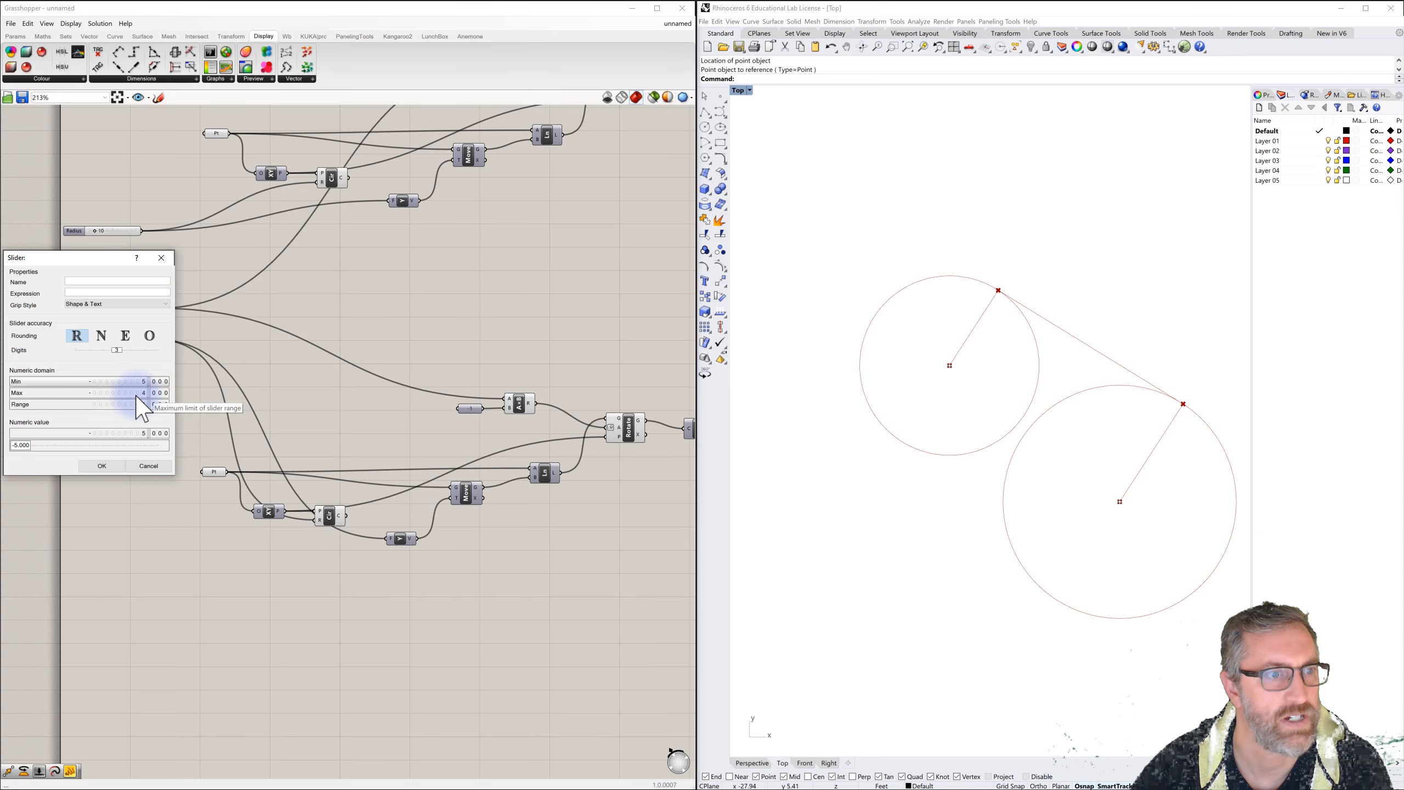
left_click(135, 394)
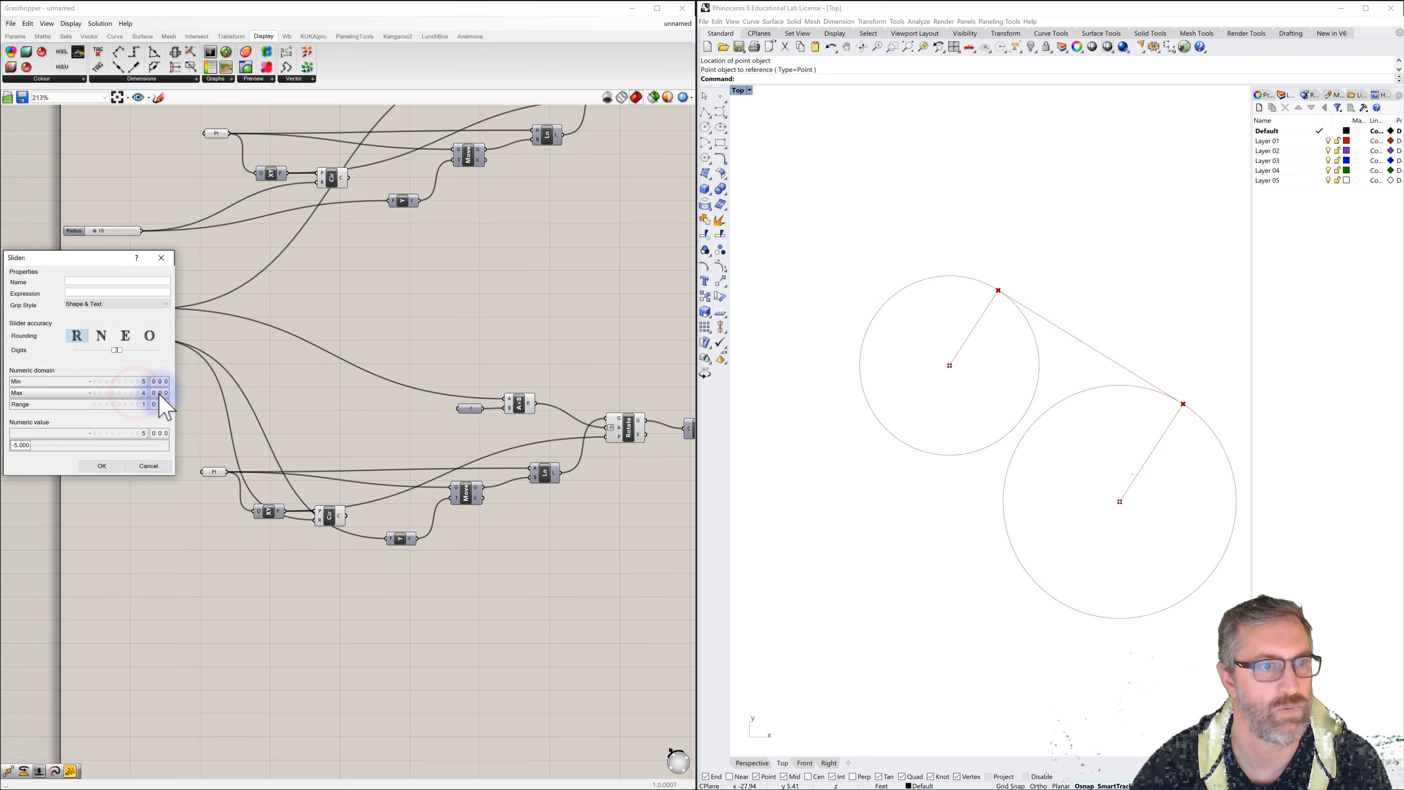
double_click(159, 394)
type("-1")
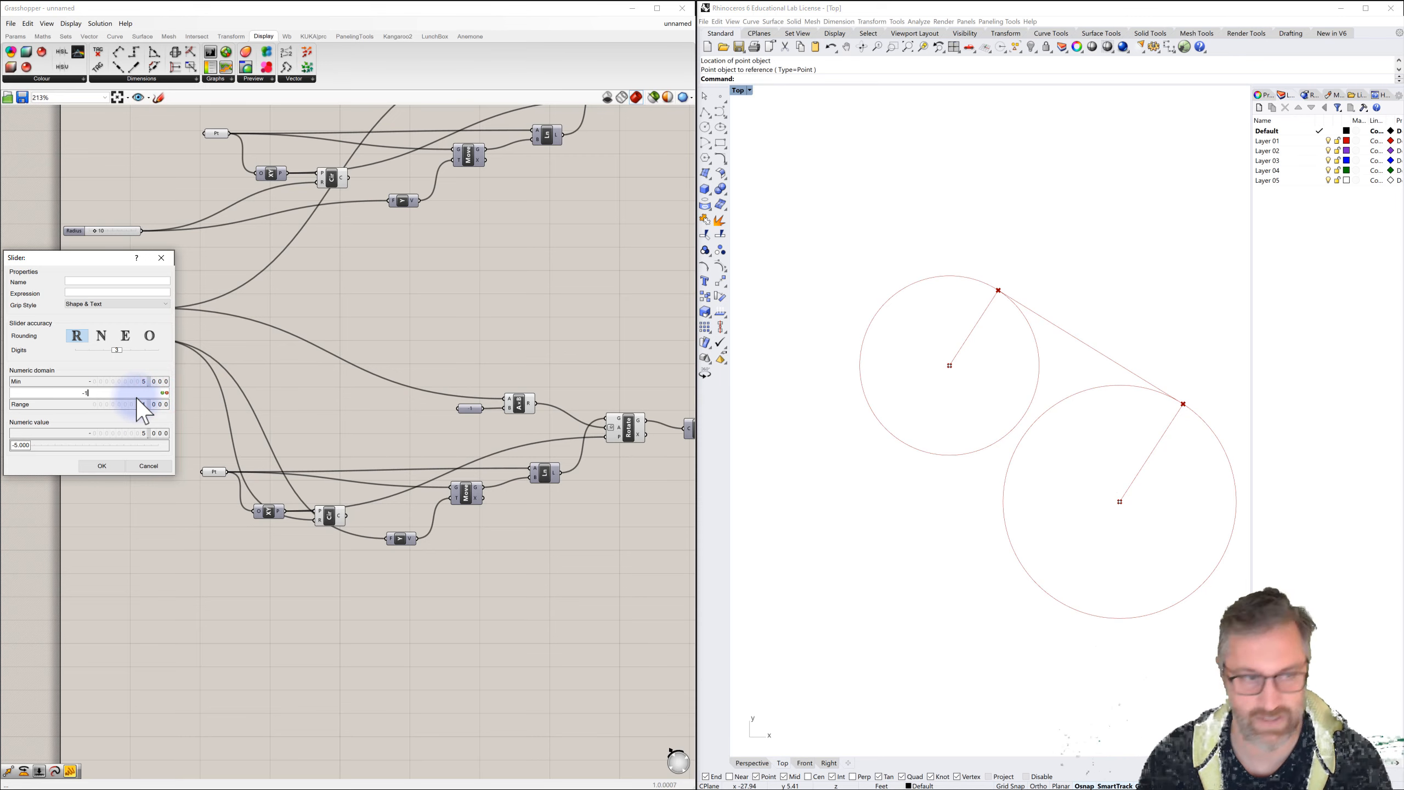
left_click(119, 380)
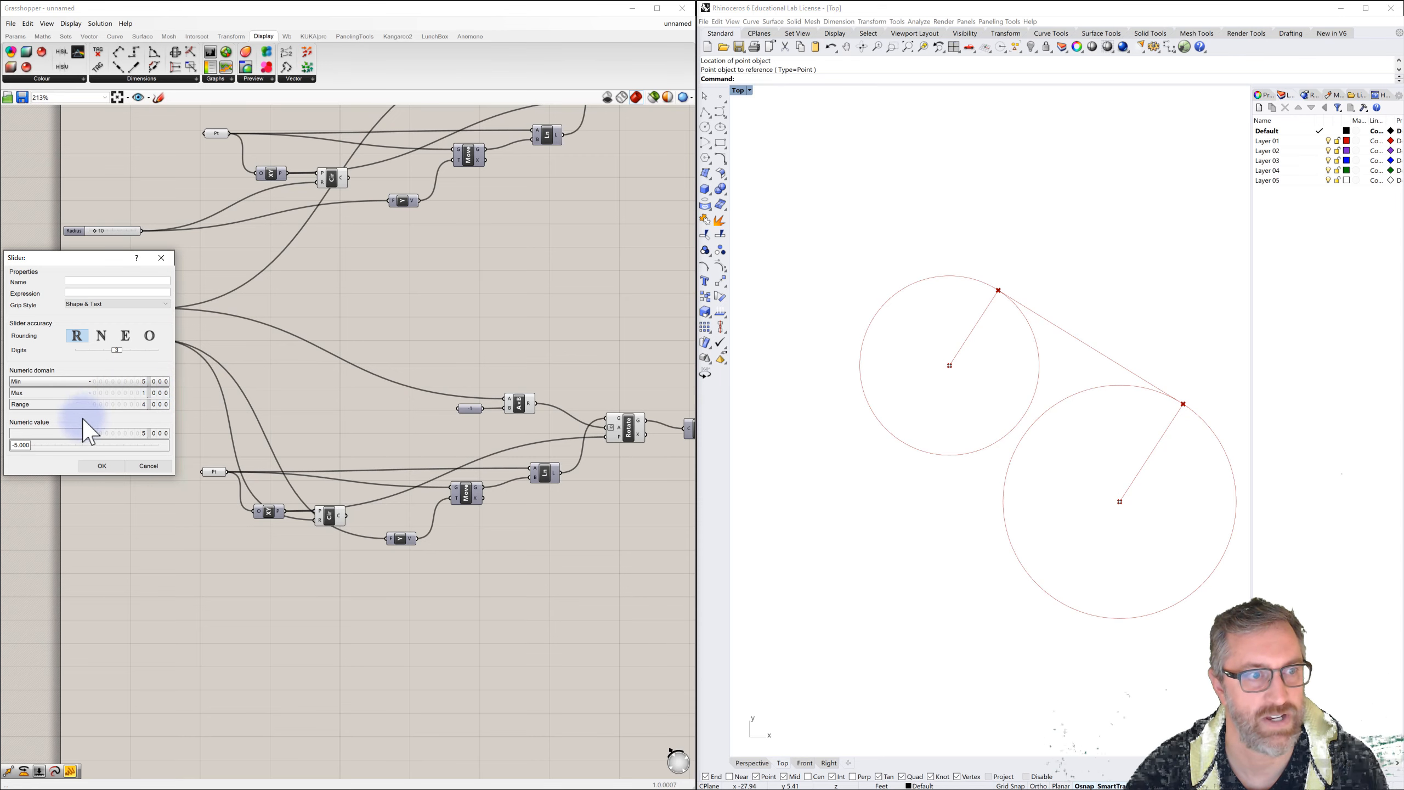
left_click(88, 462)
left_click(105, 466)
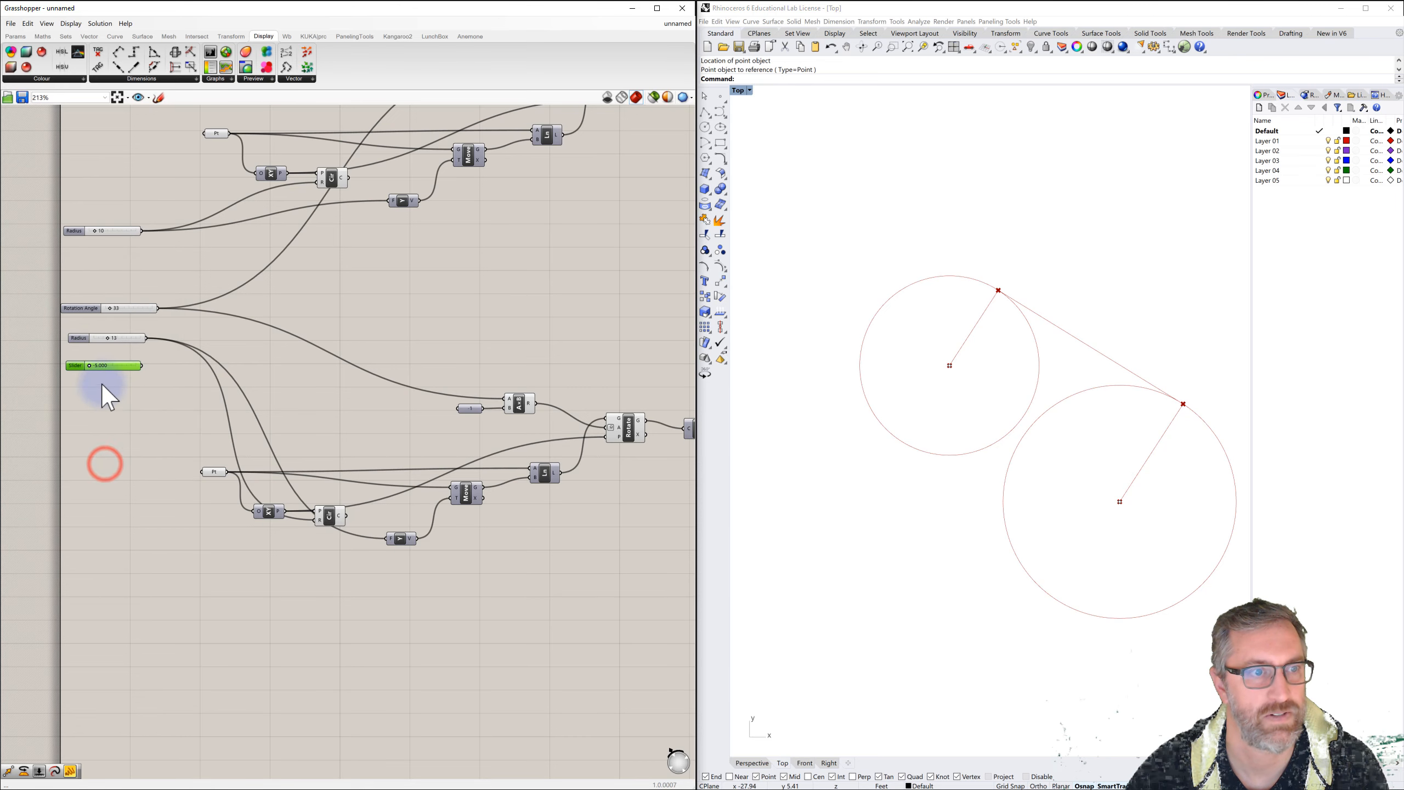
Step: Set the slider to -2.082, wire it to input B of the second chain's multiplication component, and delete the value it replaces
left_click_drag(89, 367, 127, 374)
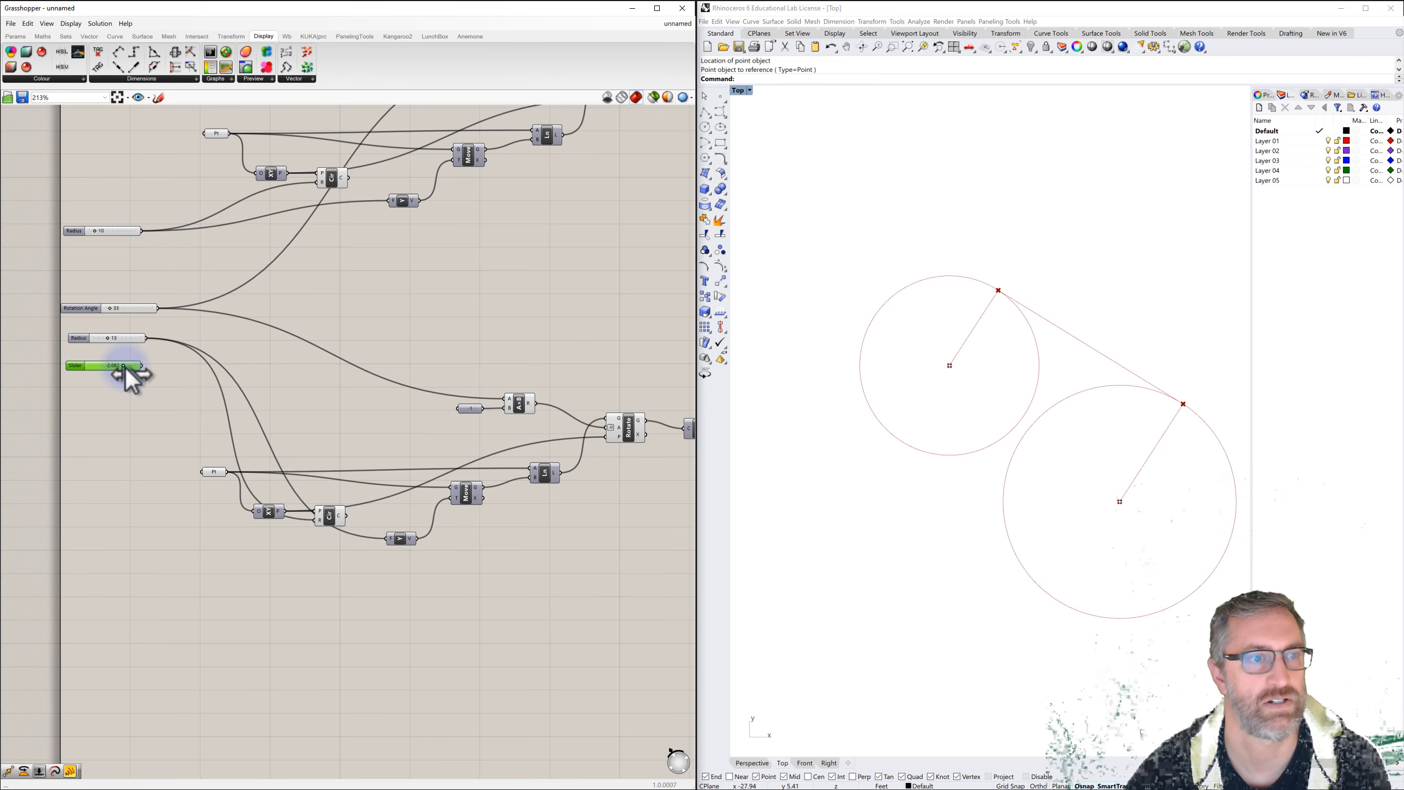
left_click_drag(143, 366, 445, 419)
key("Delete")
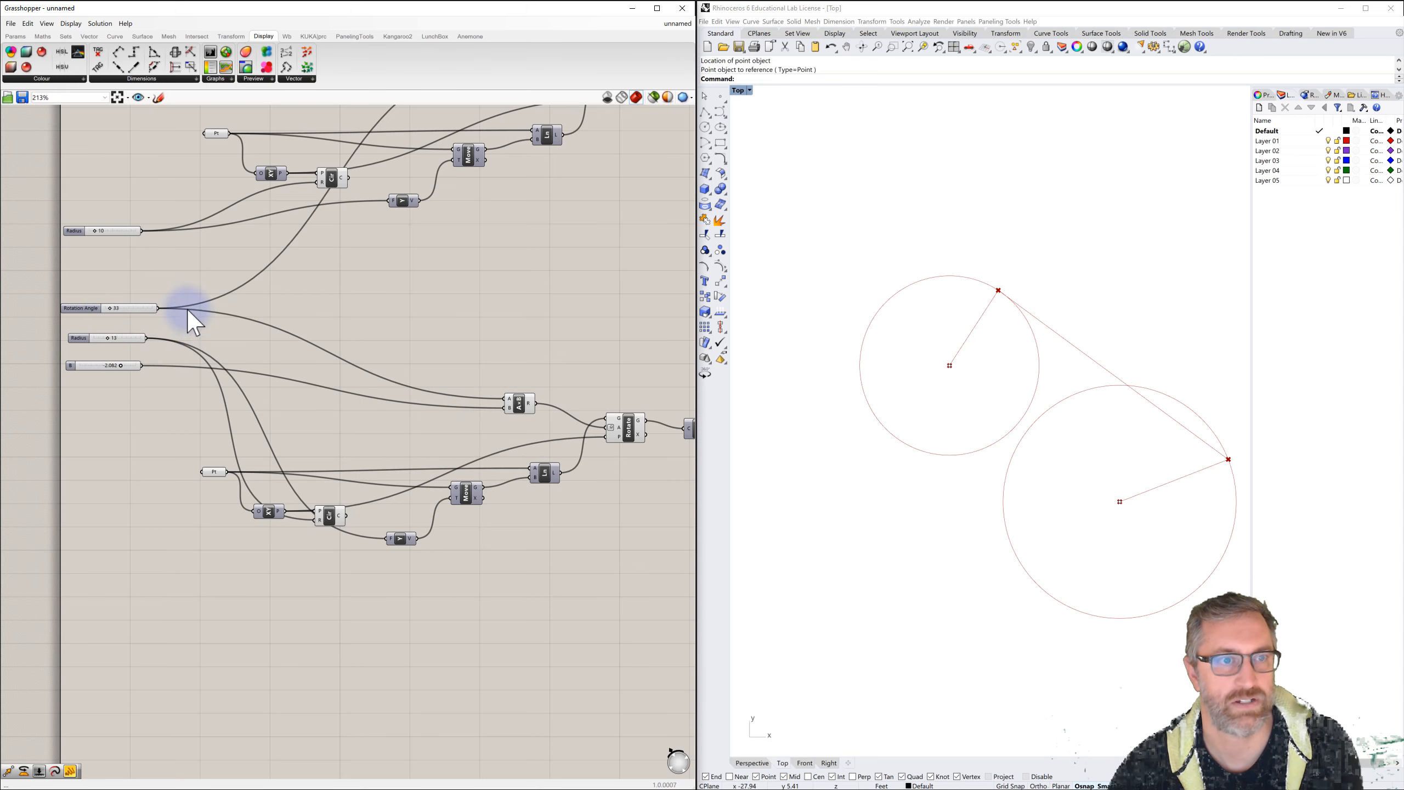
Step: Test the second circle's multiplied rotation by sweeping the Rotation Angle slider, finishing at 31
left_click(517, 398)
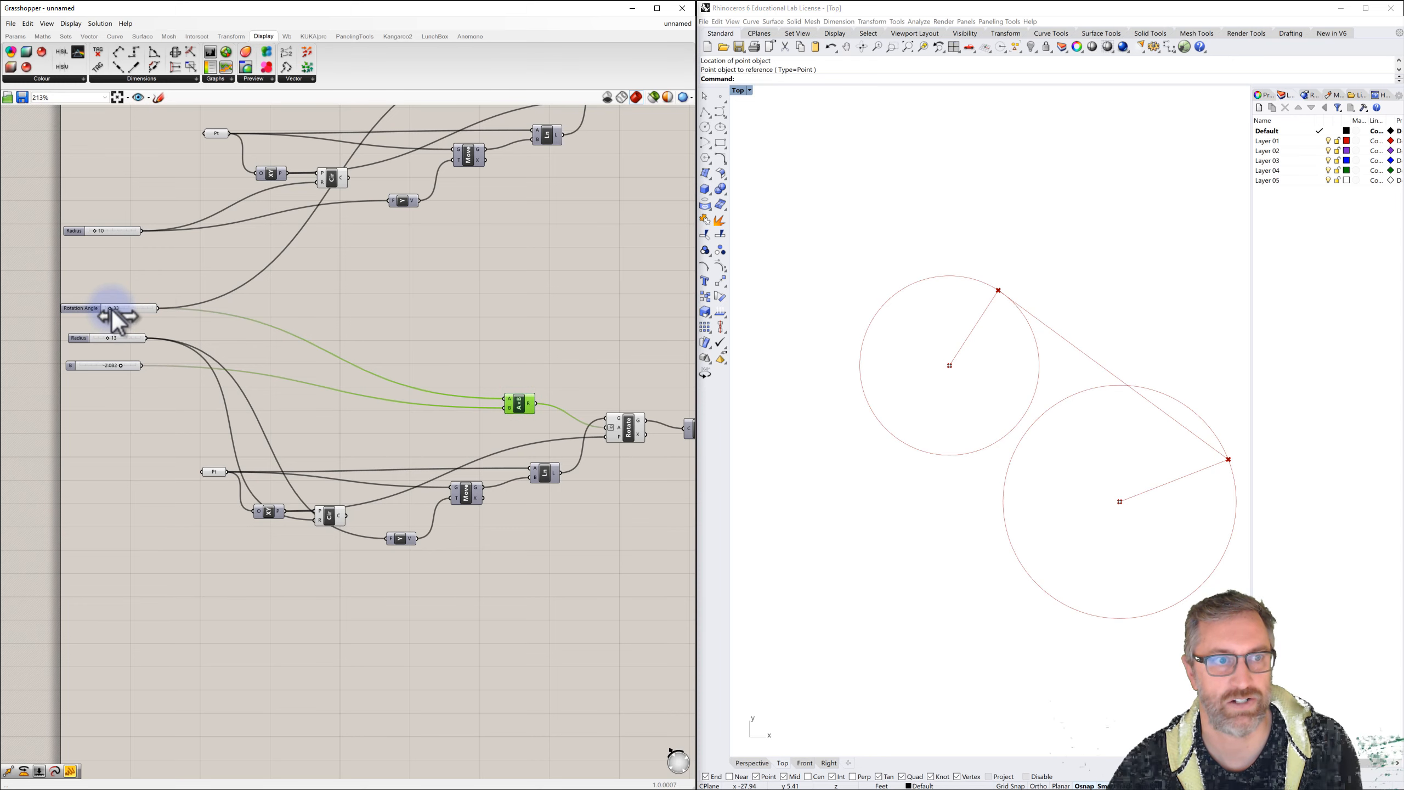
left_click_drag(111, 308, 137, 331)
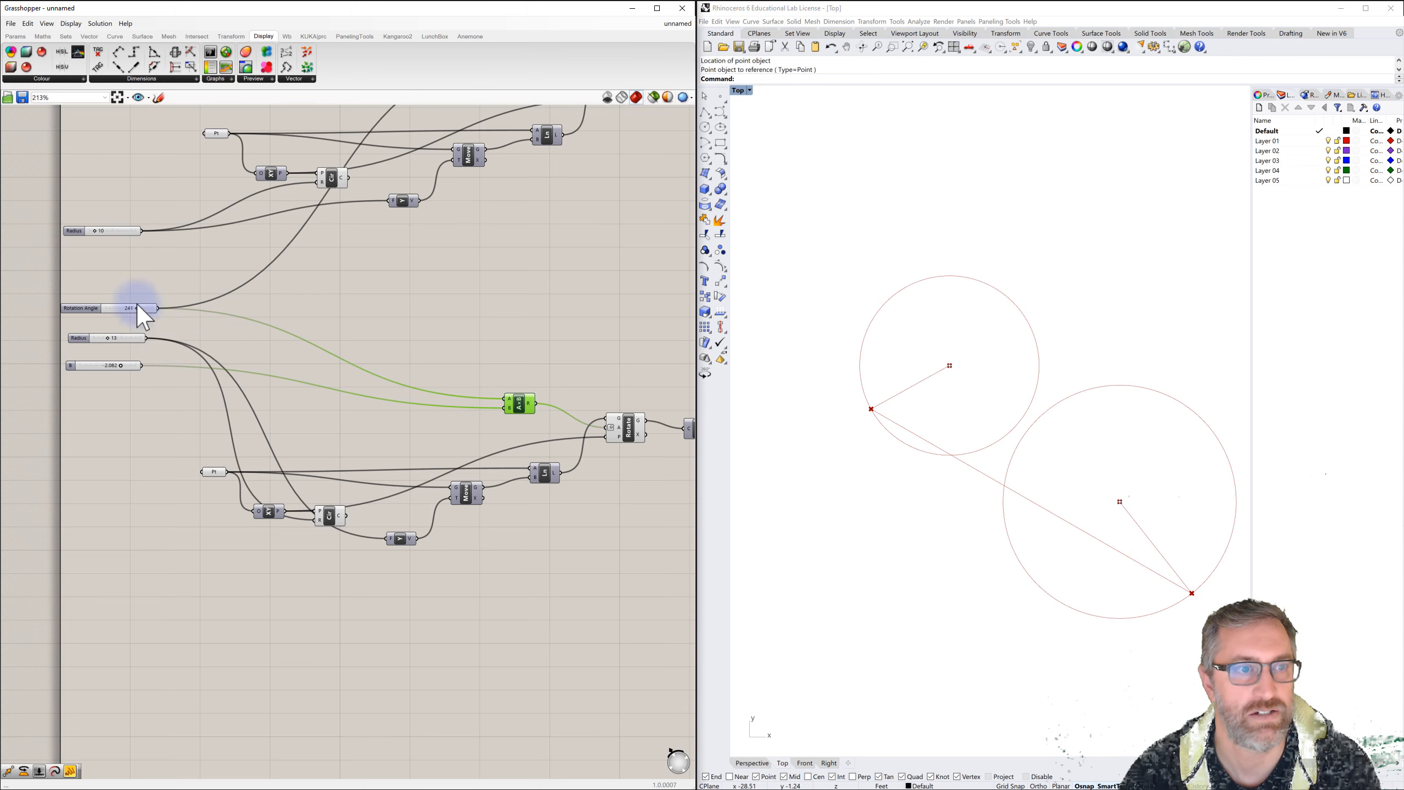
left_click_drag(137, 309, 110, 320)
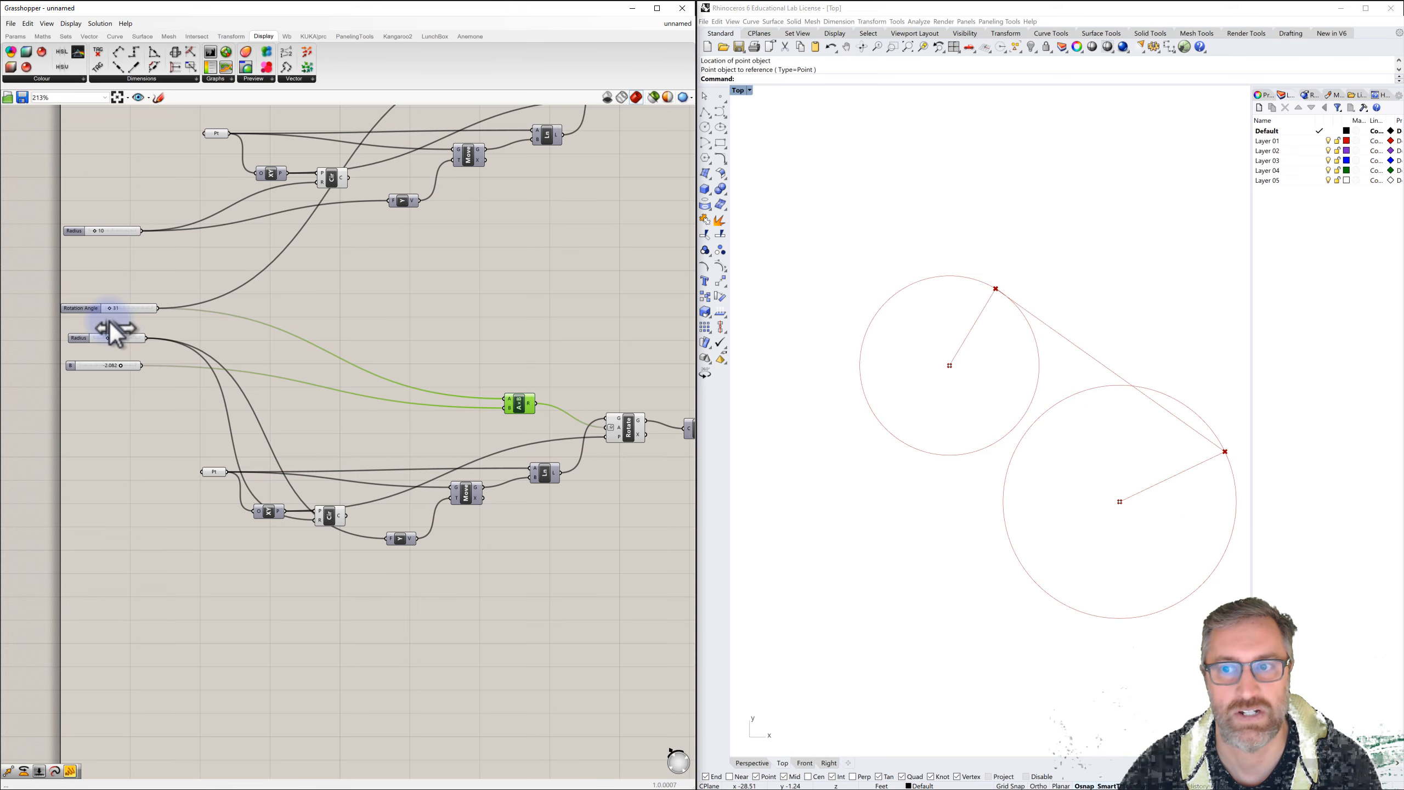
Step: Add a Line SDL component beside the Line component that joins the two chains' end points
scroll(241, 340, "down", 3)
right_click_drag(343, 320, 285, 339)
scroll(553, 308, "up", 3)
right_click_drag(615, 317, 535, 325)
left_click(567, 336)
double_click(568, 338)
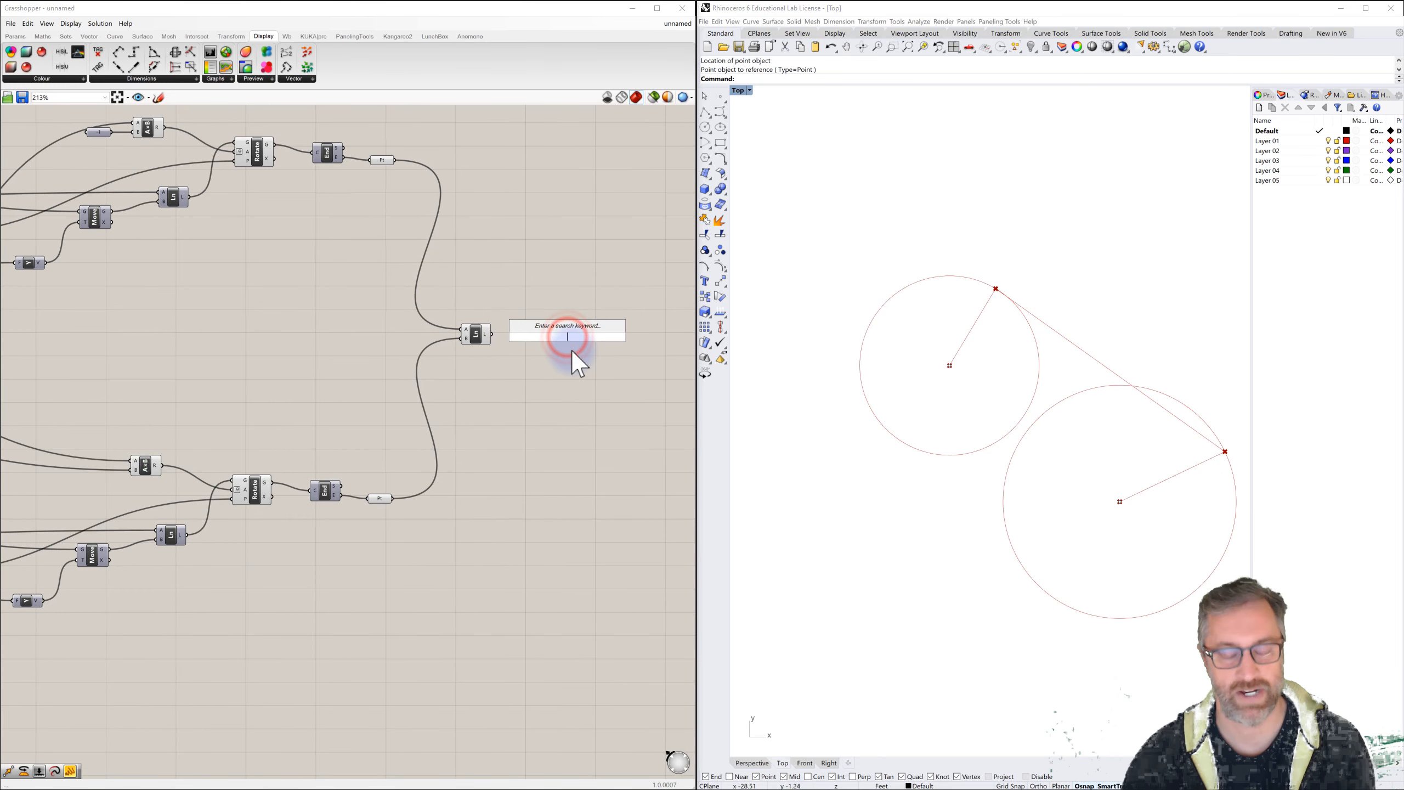
type("line")
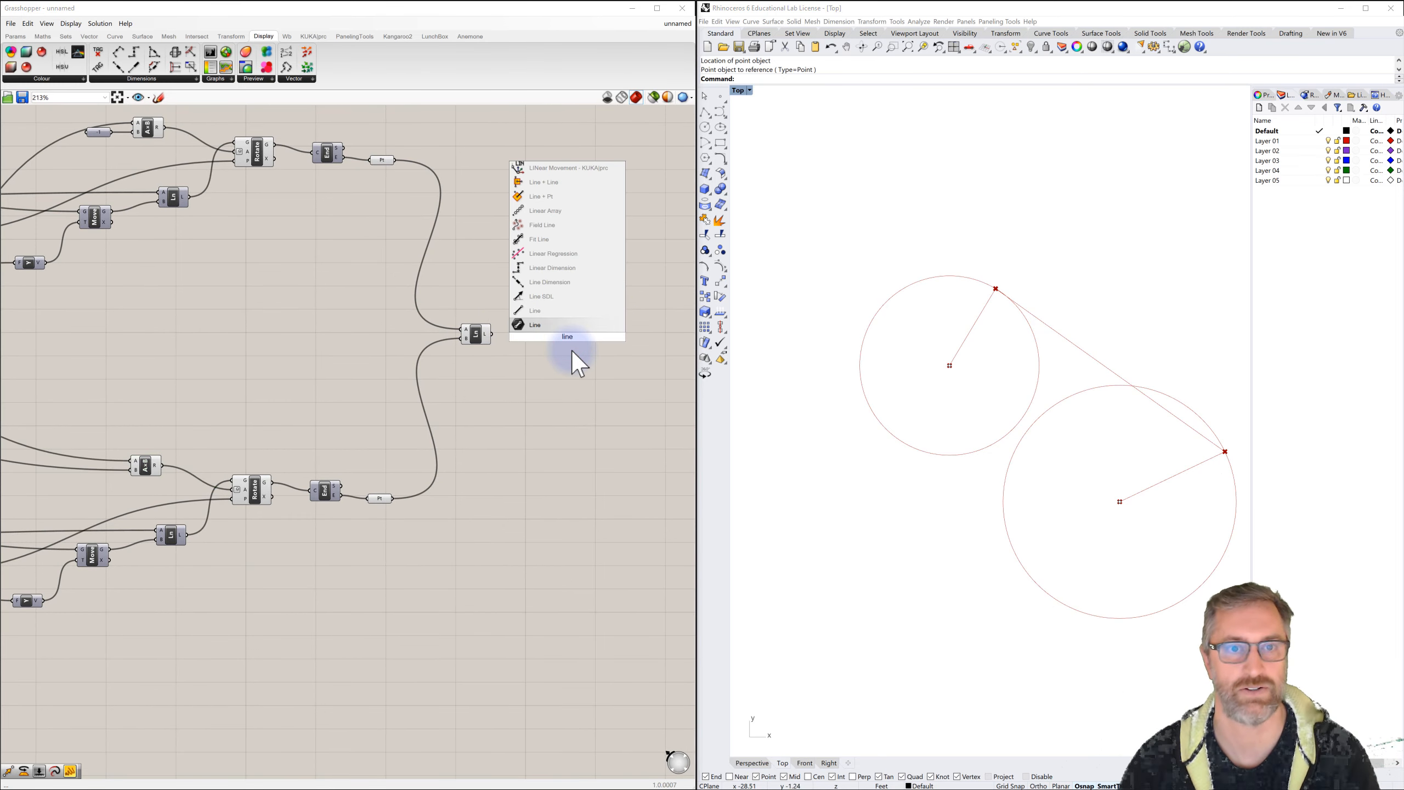
left_click(544, 297)
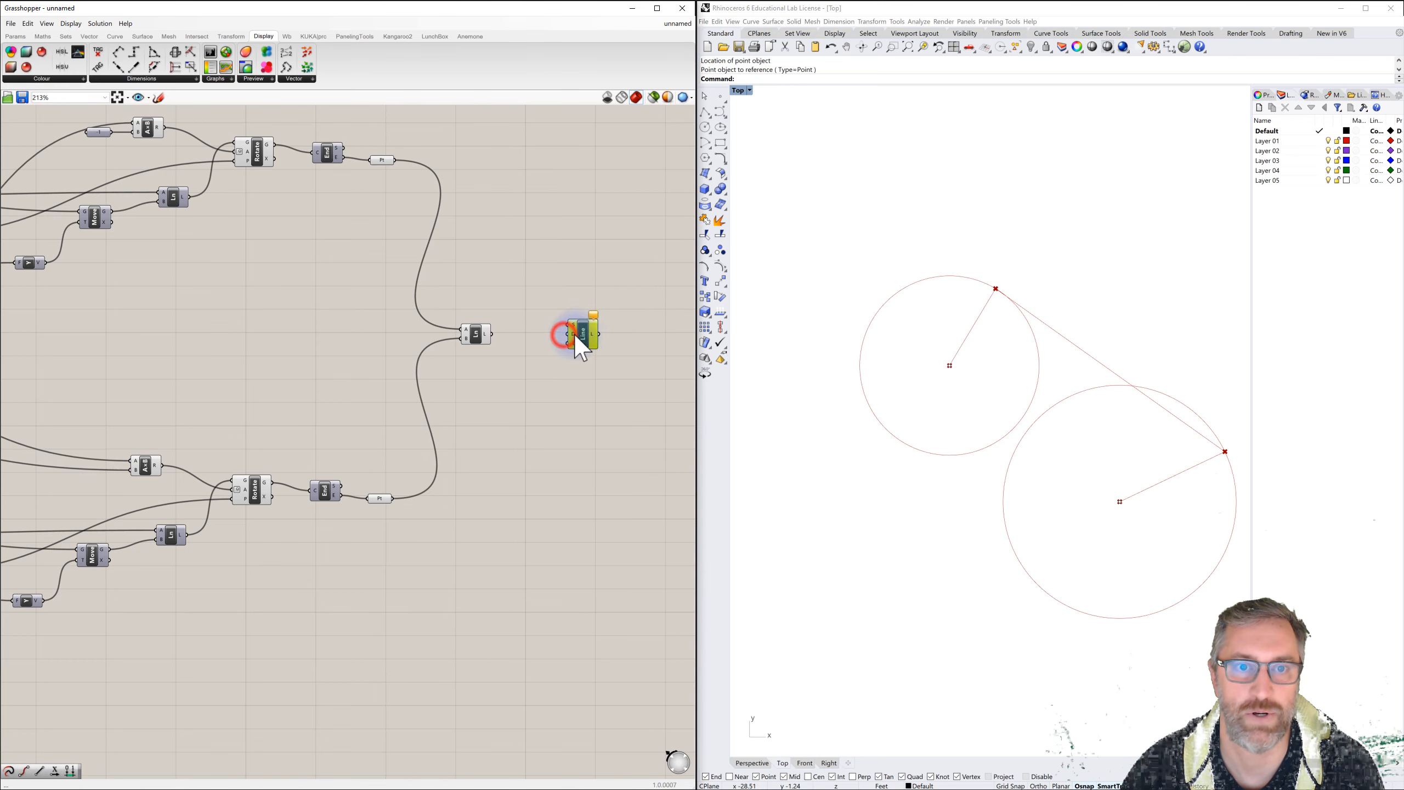
Step: Connect the first chain's end point to the start input of the Line SDL component
left_click(474, 333)
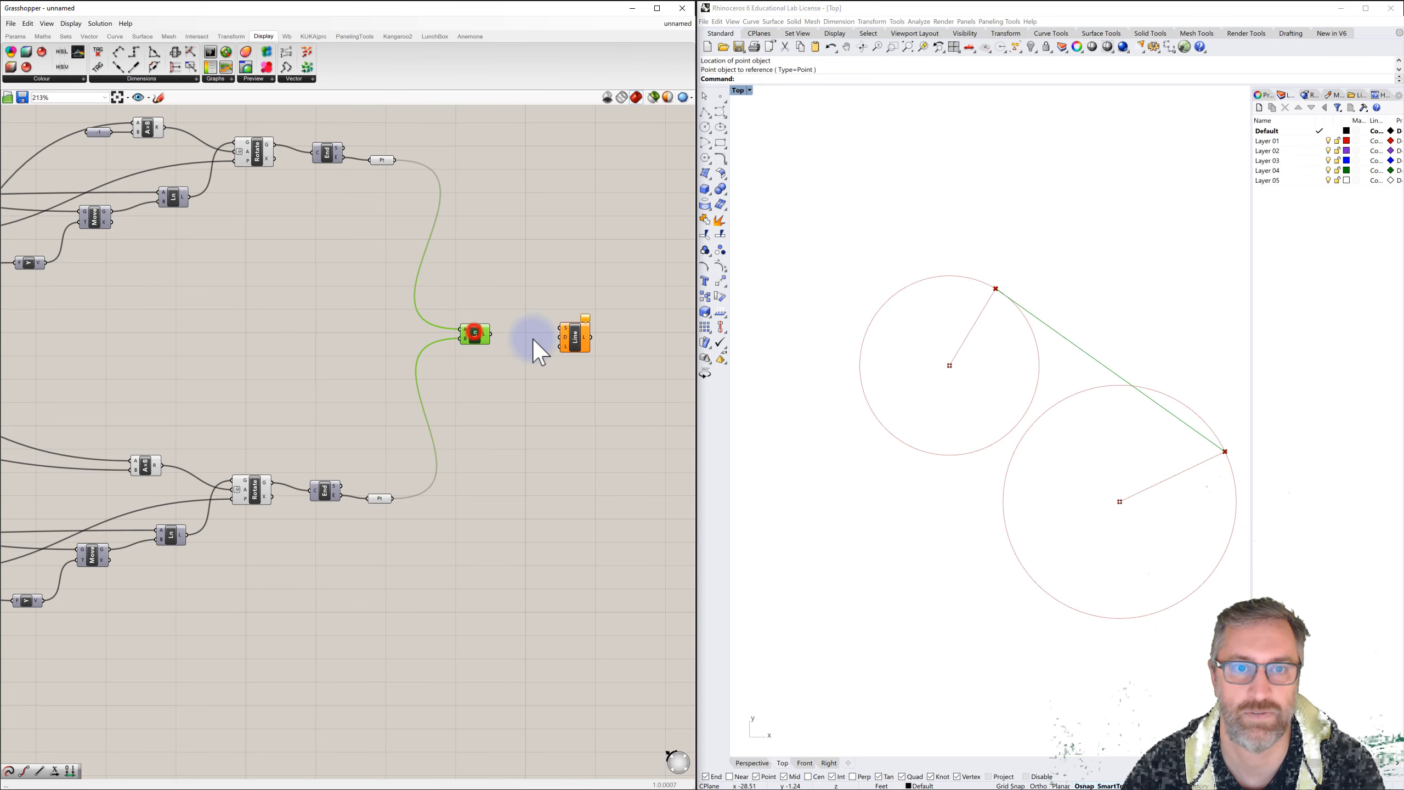
left_click(566, 362)
left_click(379, 498)
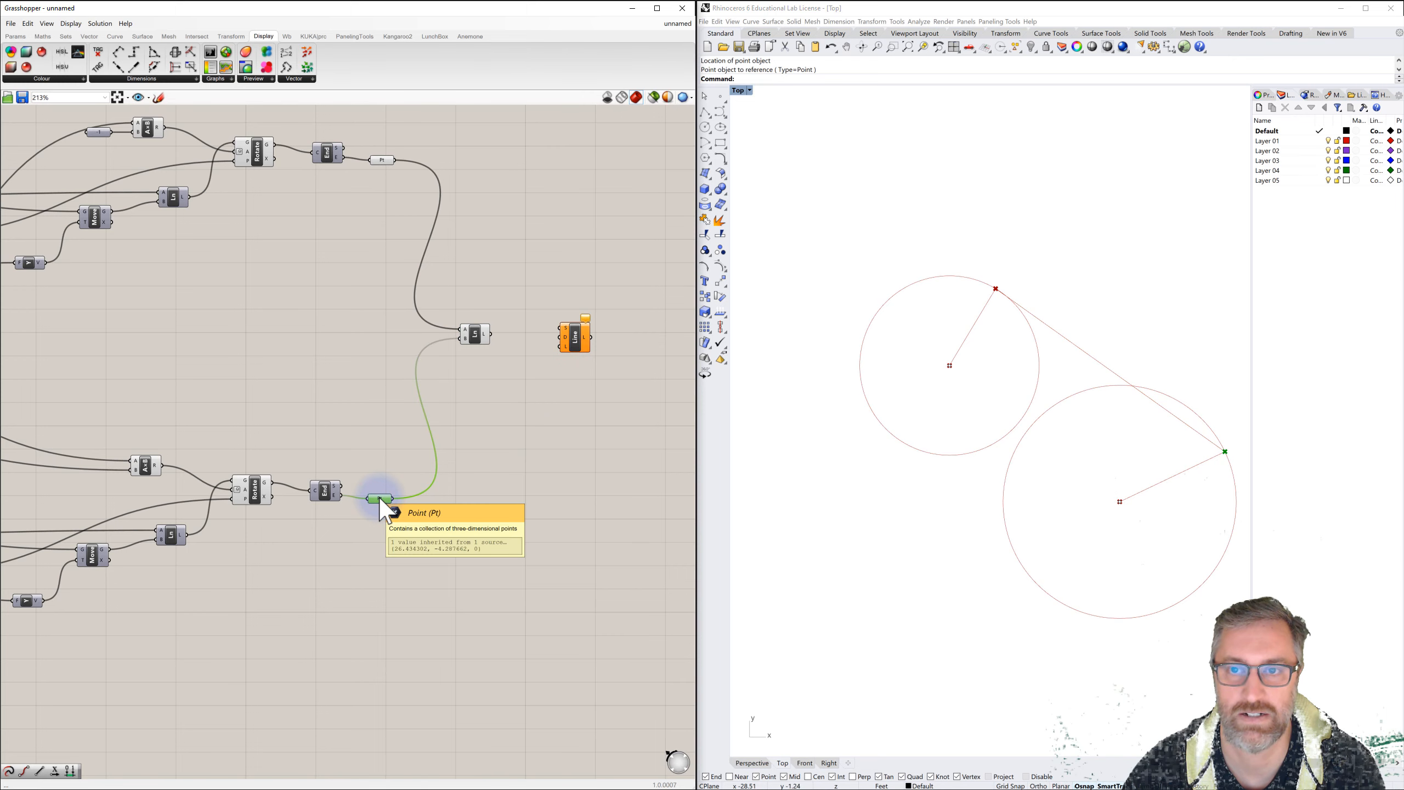
left_click(380, 160)
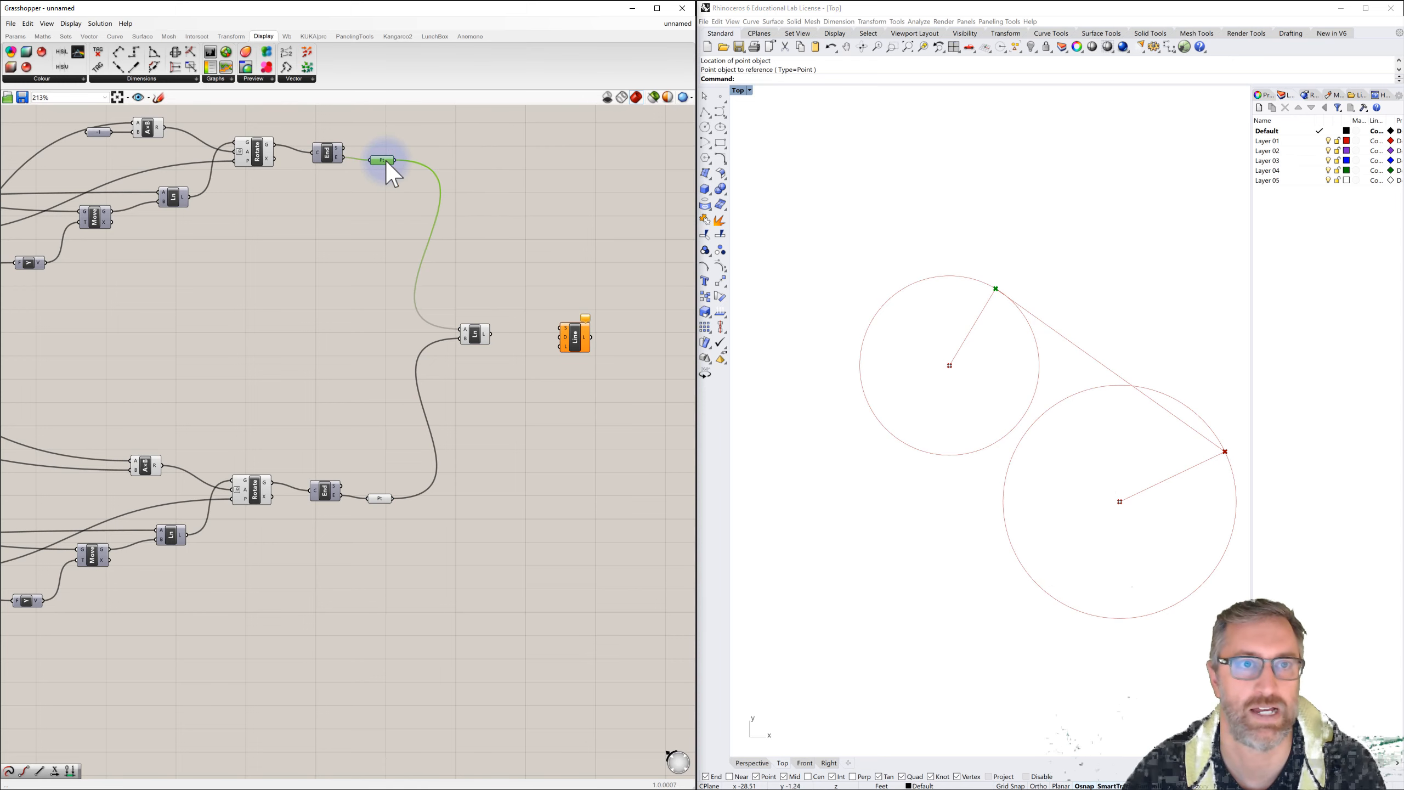
left_click_drag(395, 161, 564, 333)
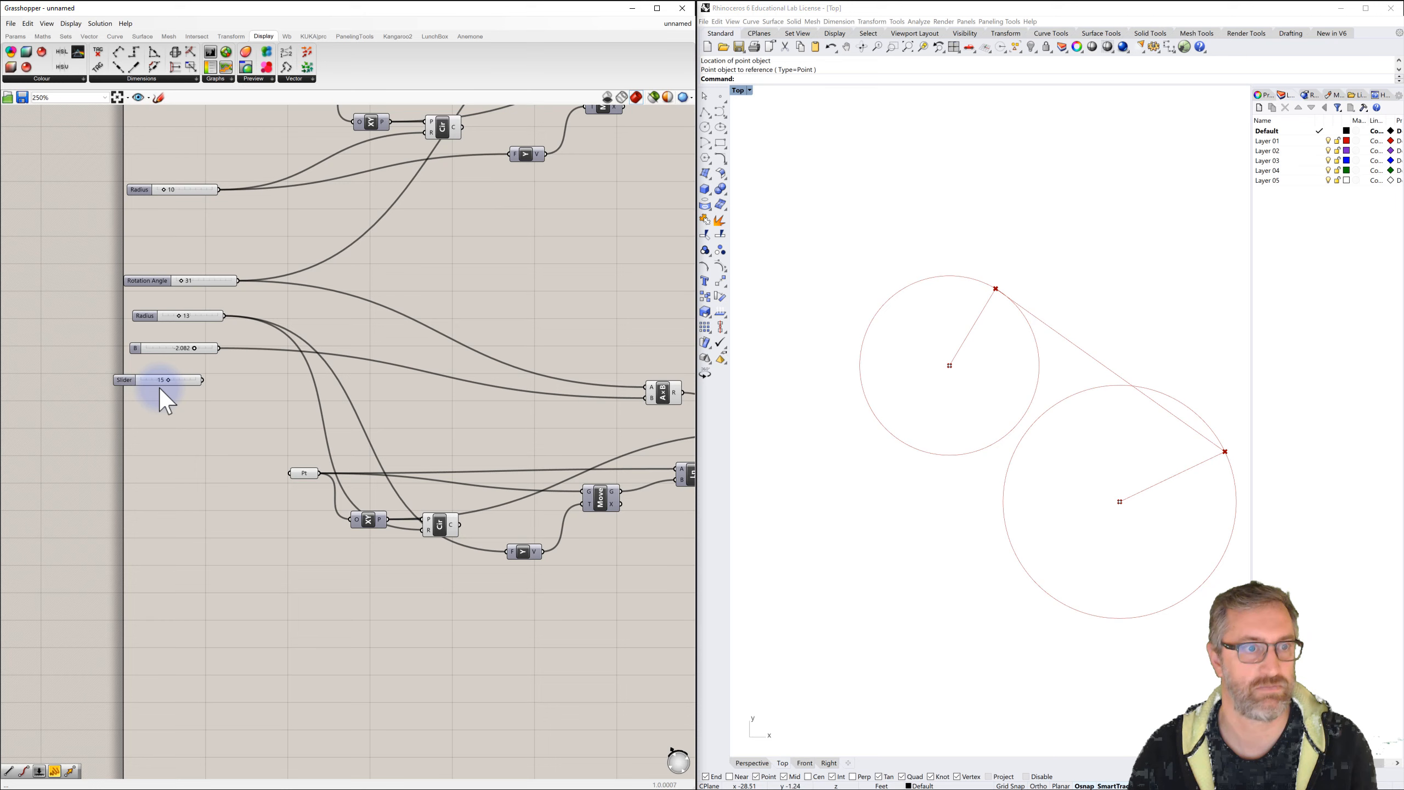
Step: Align the new unconnected number slider directly below the second circle's multiplier slider
left_click_drag(123, 380, 141, 385)
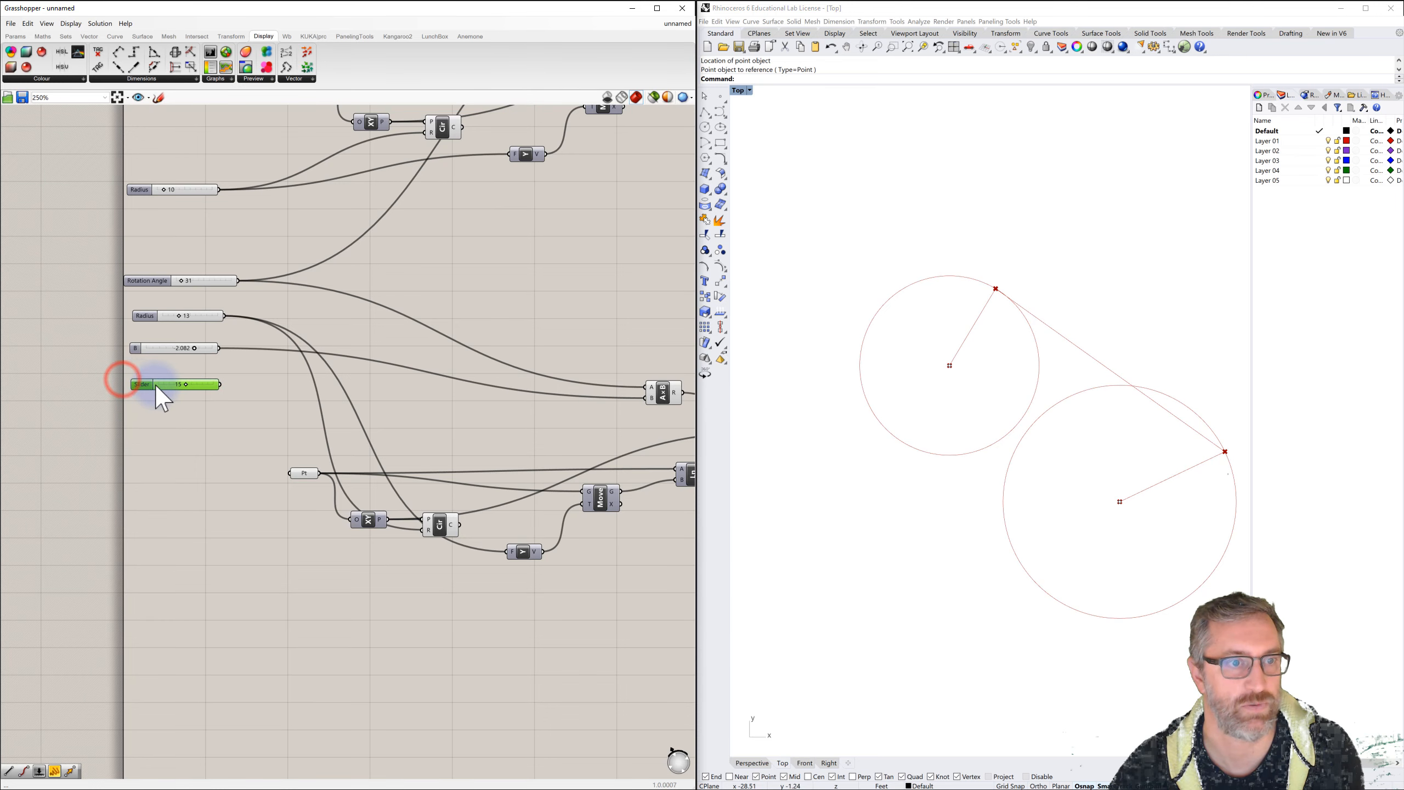
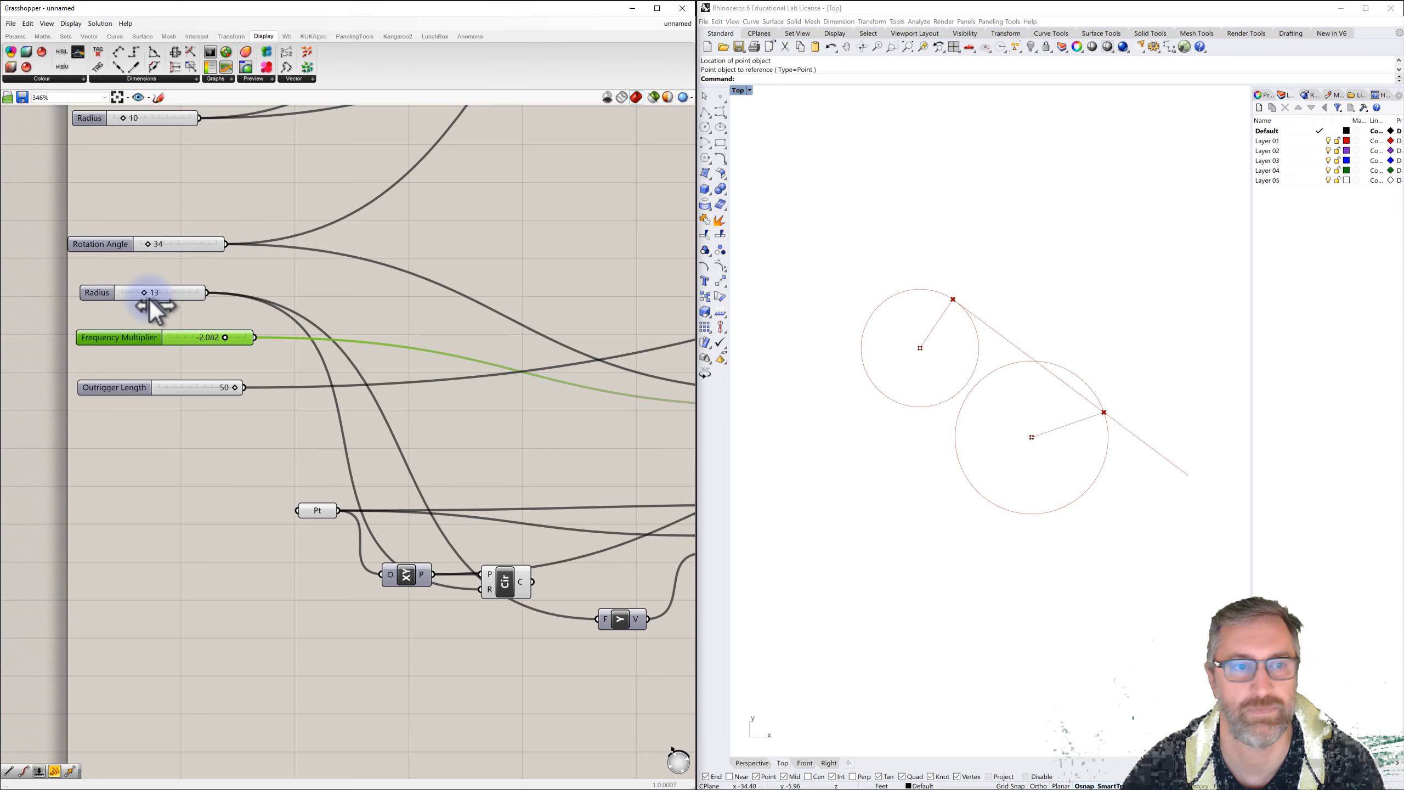
Step: Add an End Points component after the Line SDL component and connect the line output to its curve input
scroll(344, 358, "down", 3)
right_click_drag(411, 379, 265, 355)
scroll(267, 357, "down", 2)
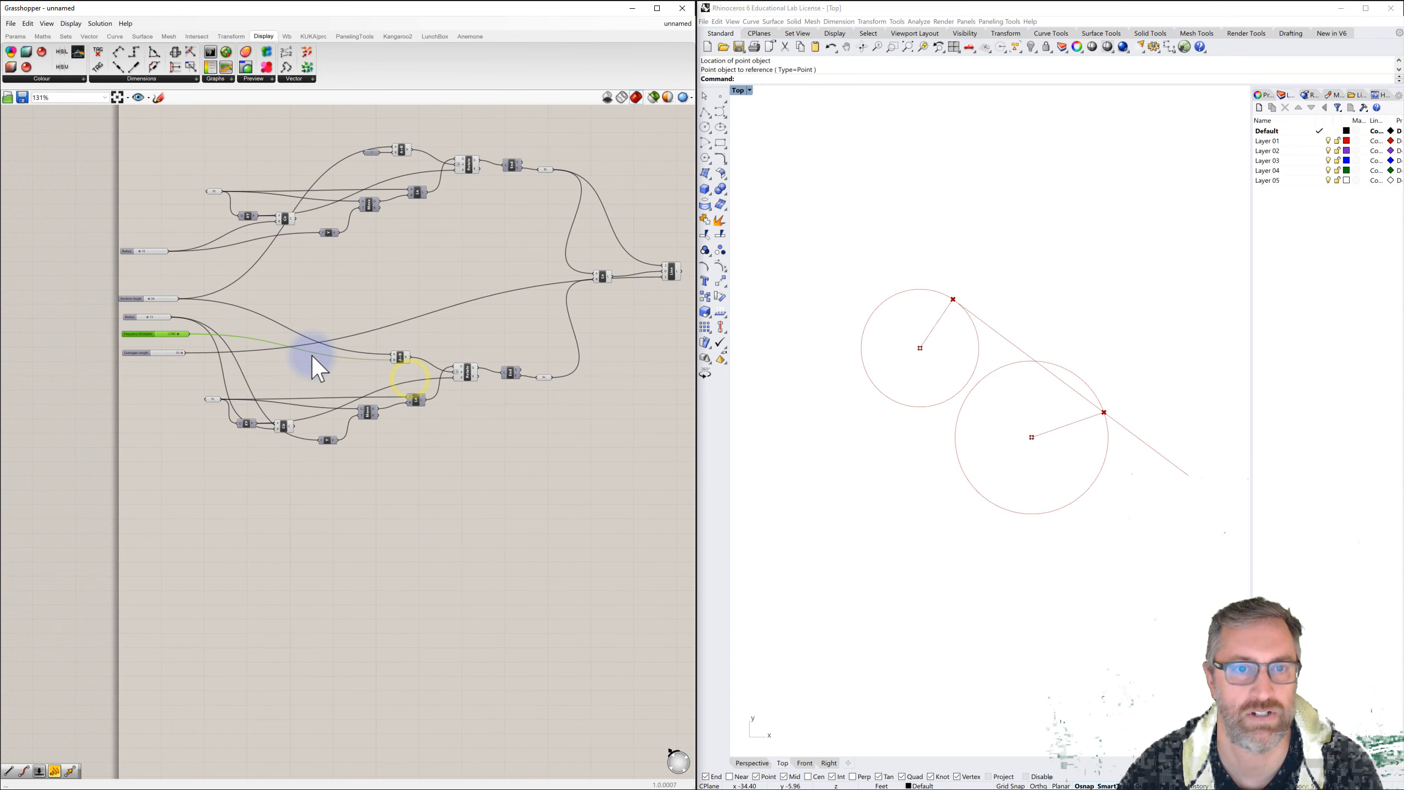
right_click_drag(436, 353, 305, 391)
scroll(558, 308, "up", 5)
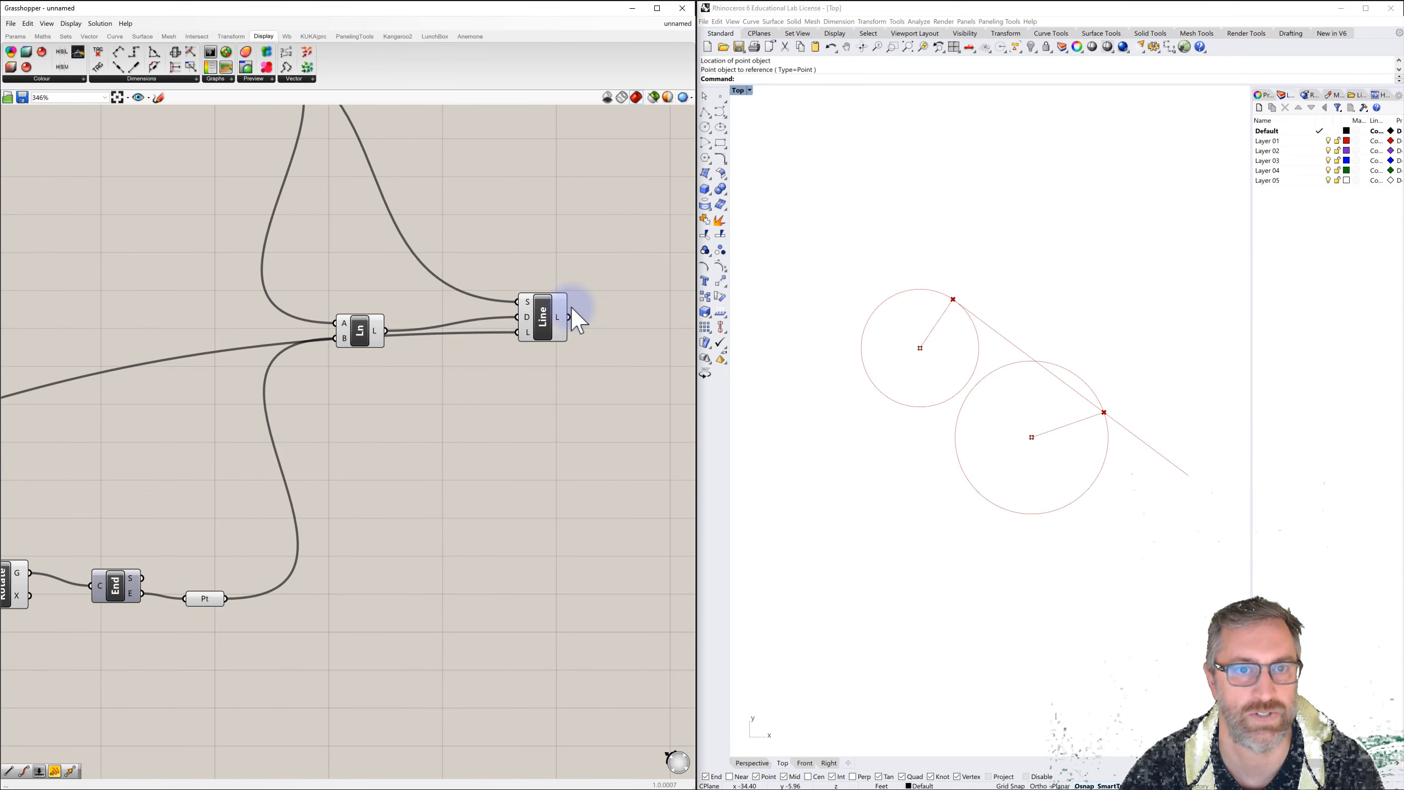
right_click_drag(595, 308, 558, 335)
double_click(566, 320)
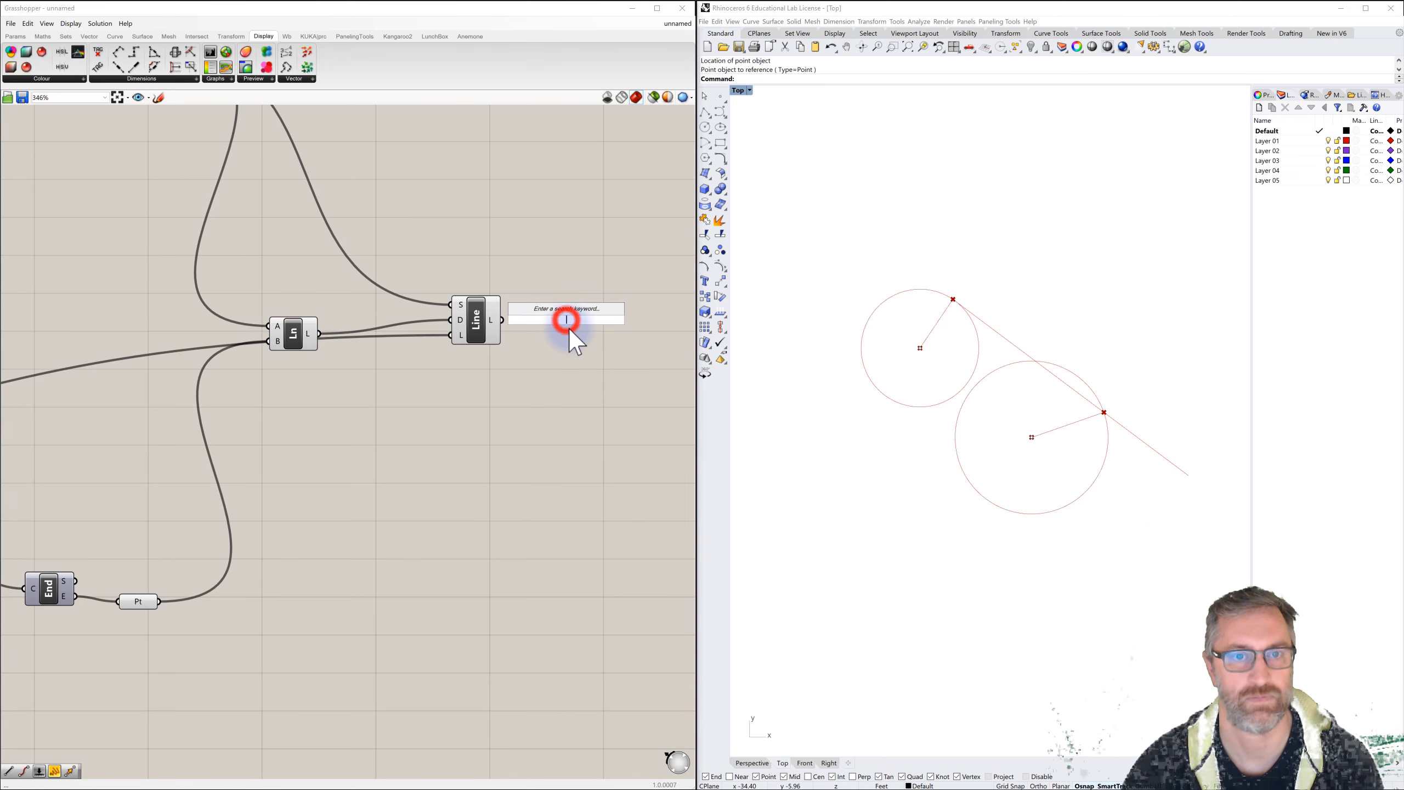
type("end")
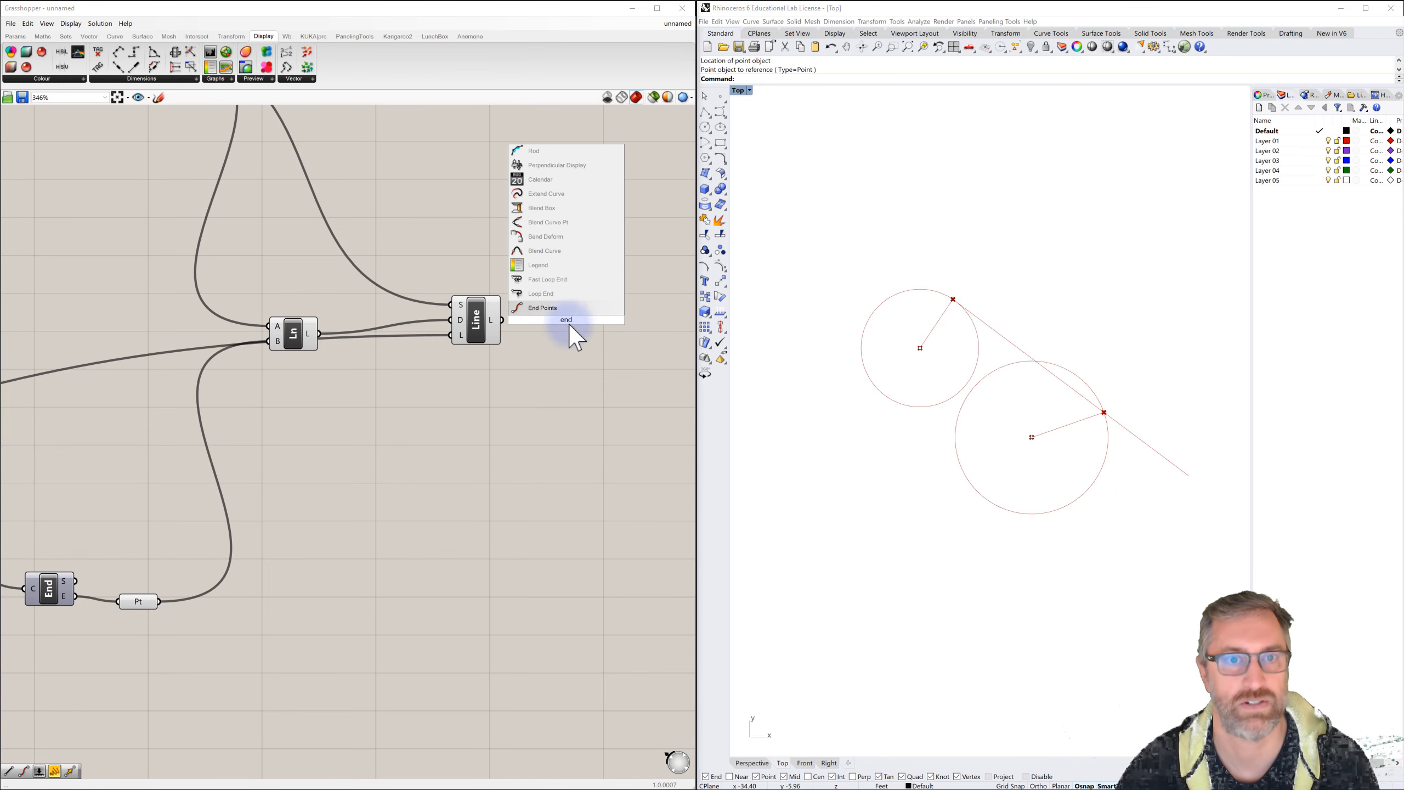
left_click(553, 312)
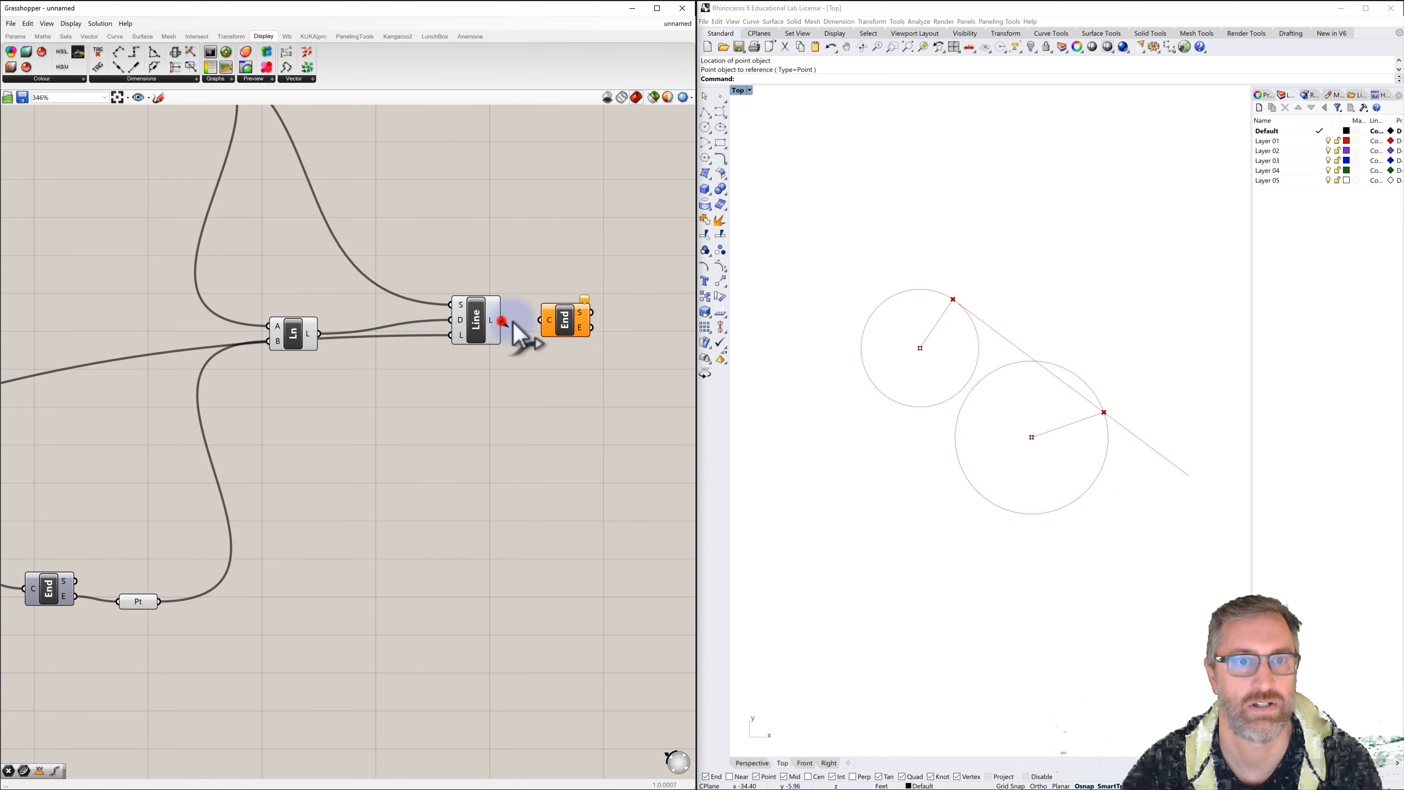
Step: Add a Point parameter and connect it to the E output of the new End Points component
double_click(575, 322)
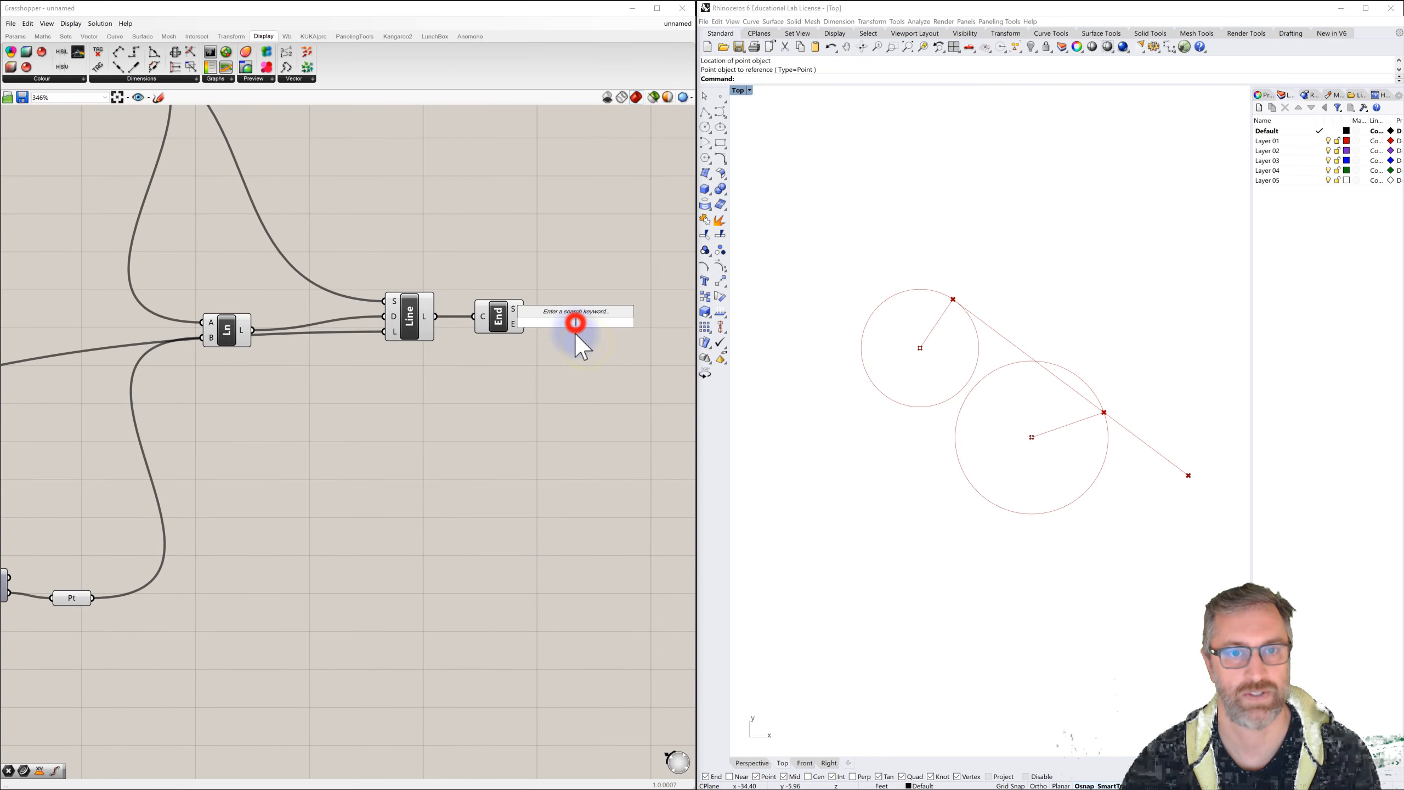
type("point")
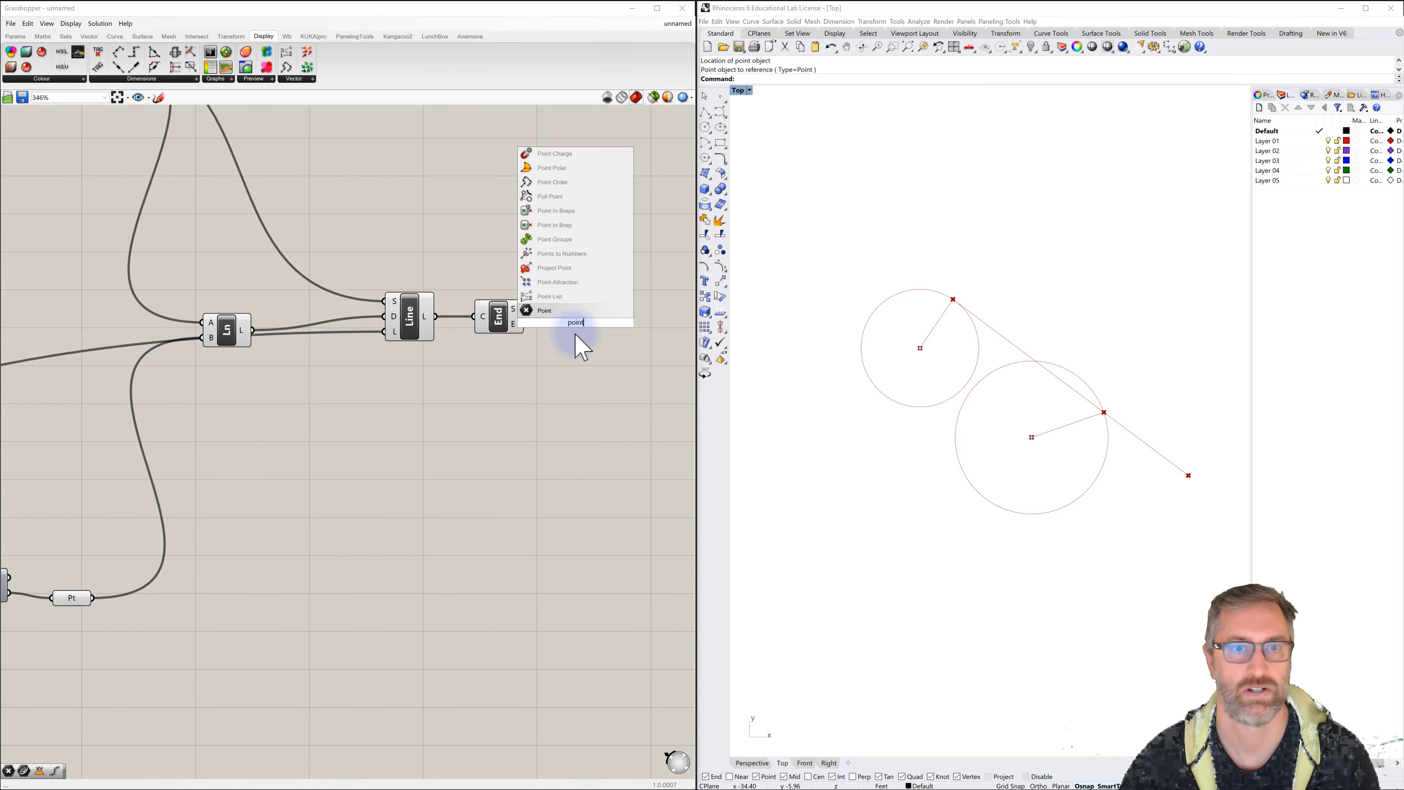
left_click(550, 310)
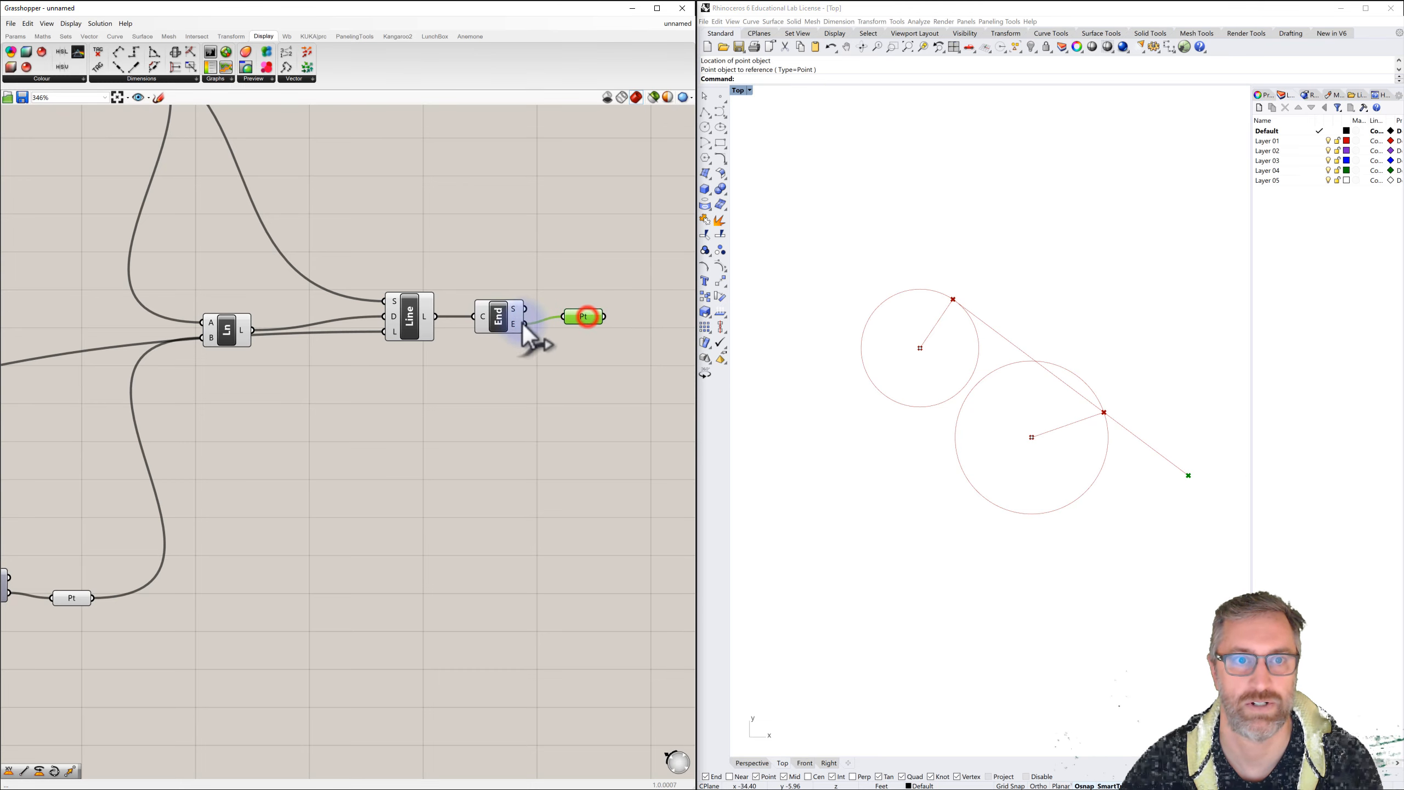
Step: Turn off the preview of the End Points component that follows the Line SDL component
left_click(505, 316)
right_click(501, 314)
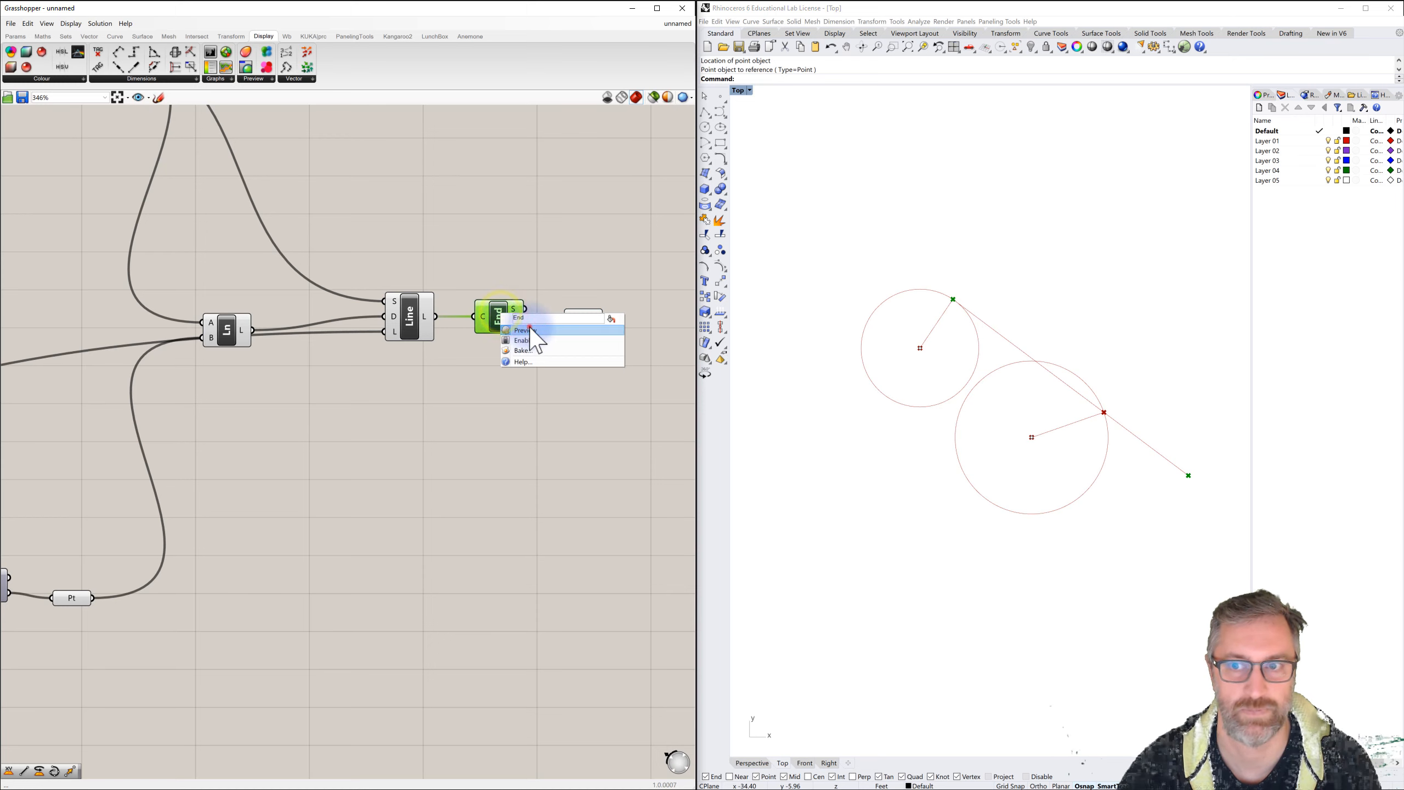
left_click(530, 331)
left_click(531, 401)
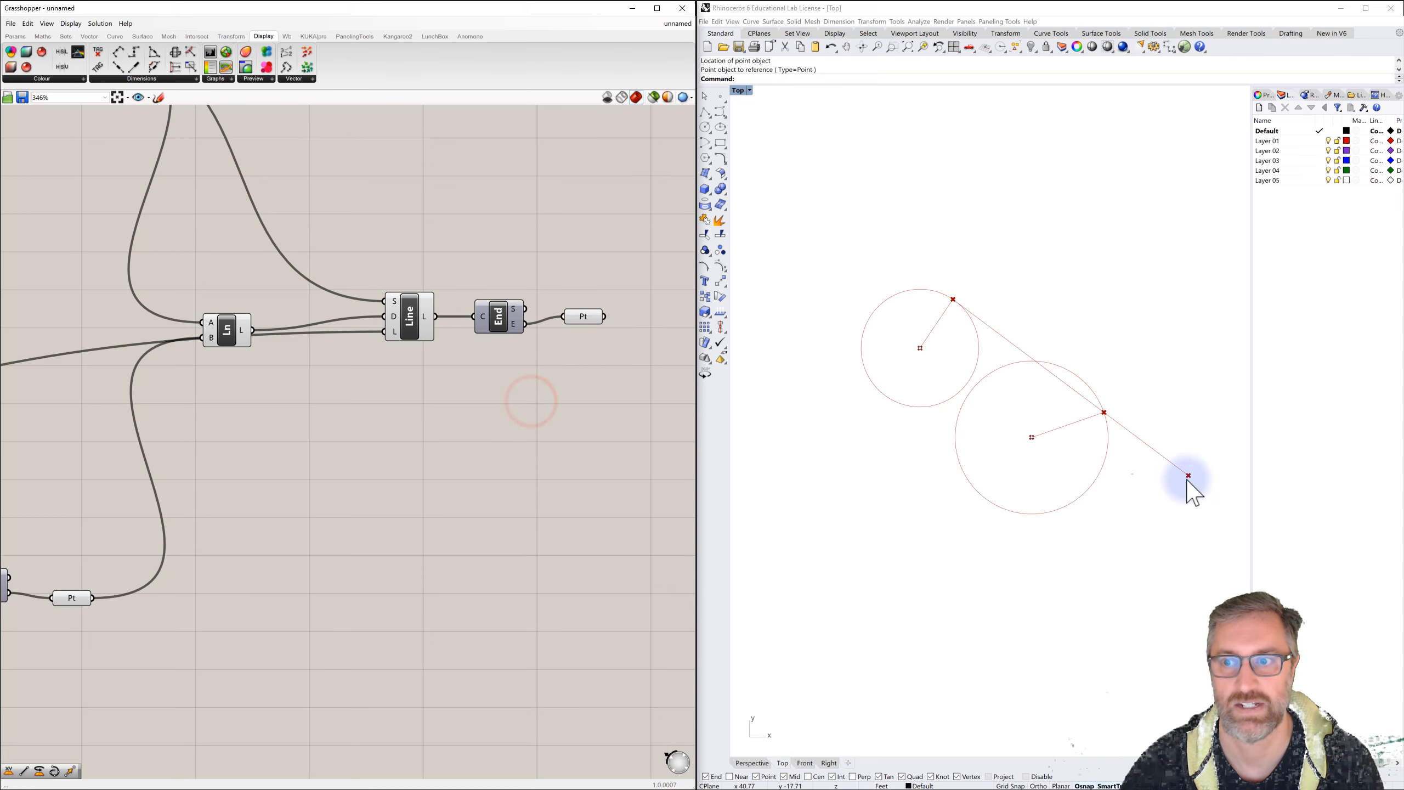
Step: Identify the tracing point's parameter and test the mechanism by setting the Rotation Angle slider to 42
left_click(579, 317)
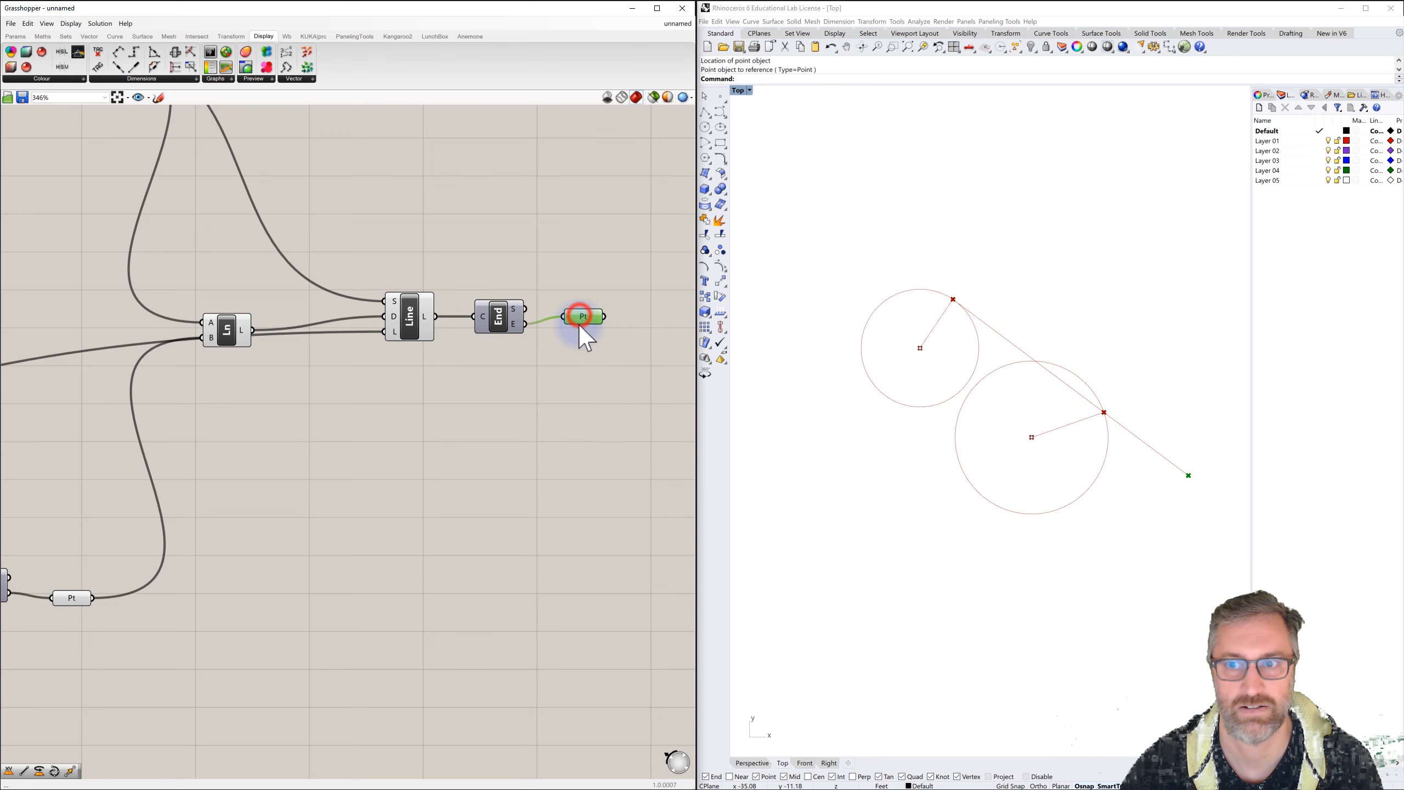
left_click(580, 363)
scroll(573, 401, "down", 4)
scroll(573, 401, "down", 4)
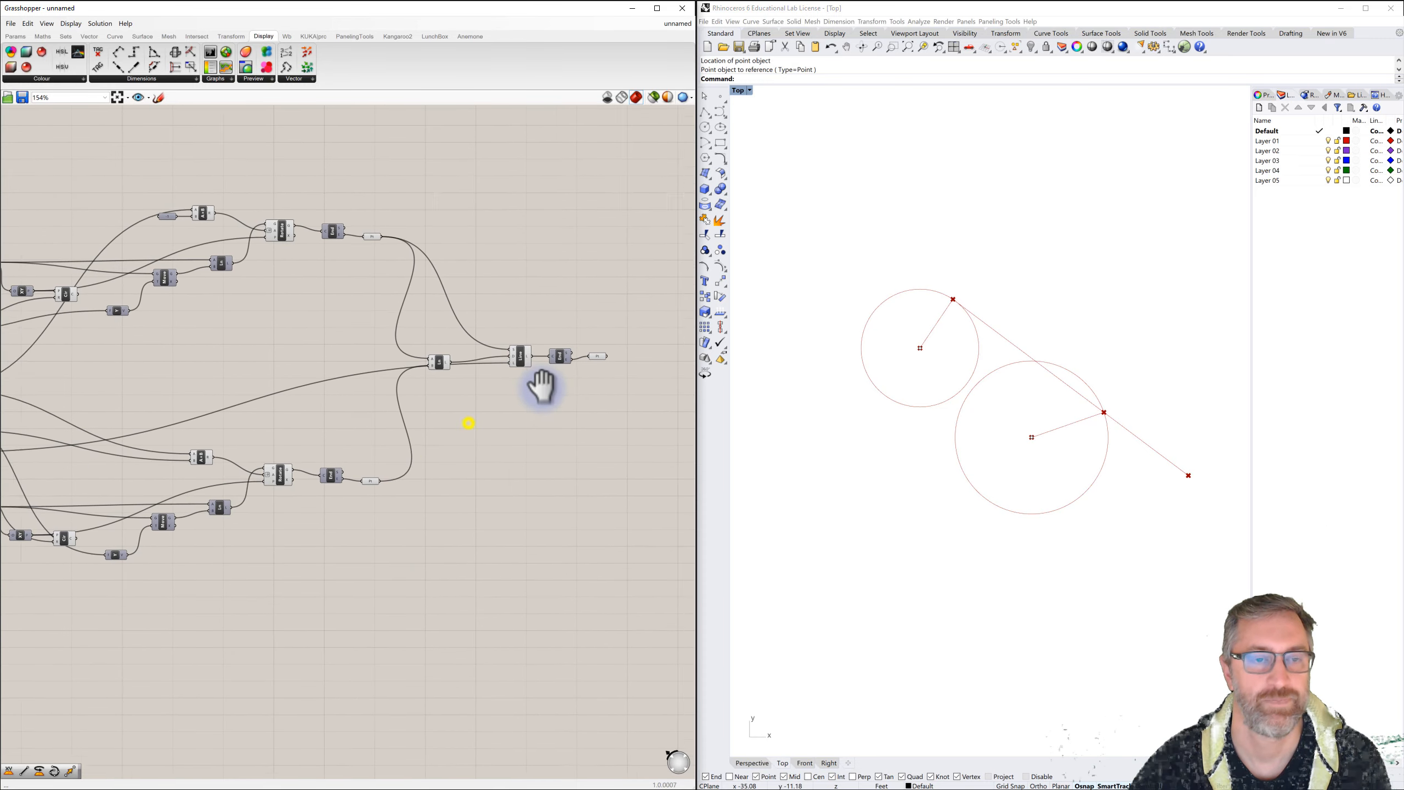
scroll(224, 383, "up", 5)
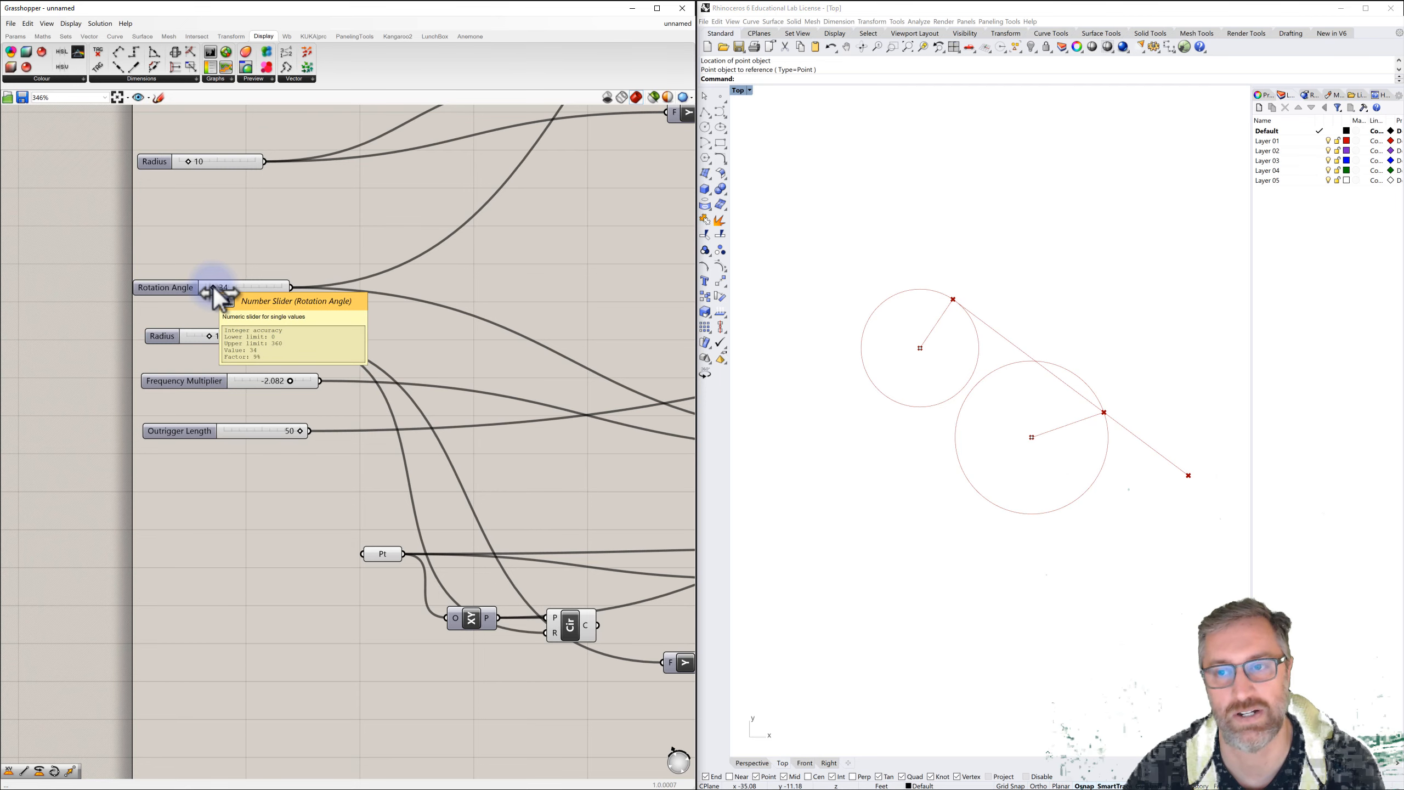
left_click_drag(213, 285, 216, 352)
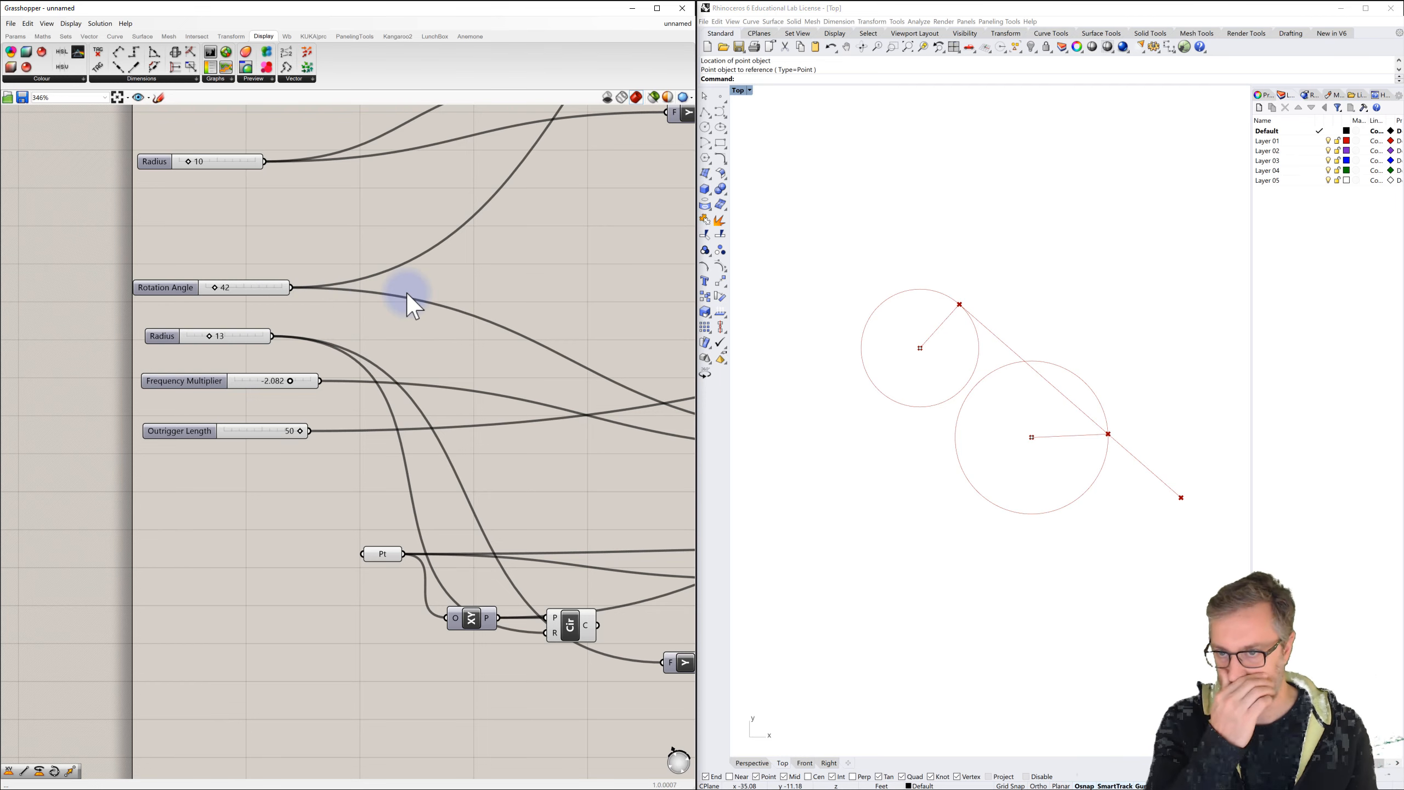
Step: Move the first circle's centre point slightly up and left and the second circle's slightly down and left in the Top view
right_click_drag(297, 181, 326, 275)
scroll(339, 295, "down", 3)
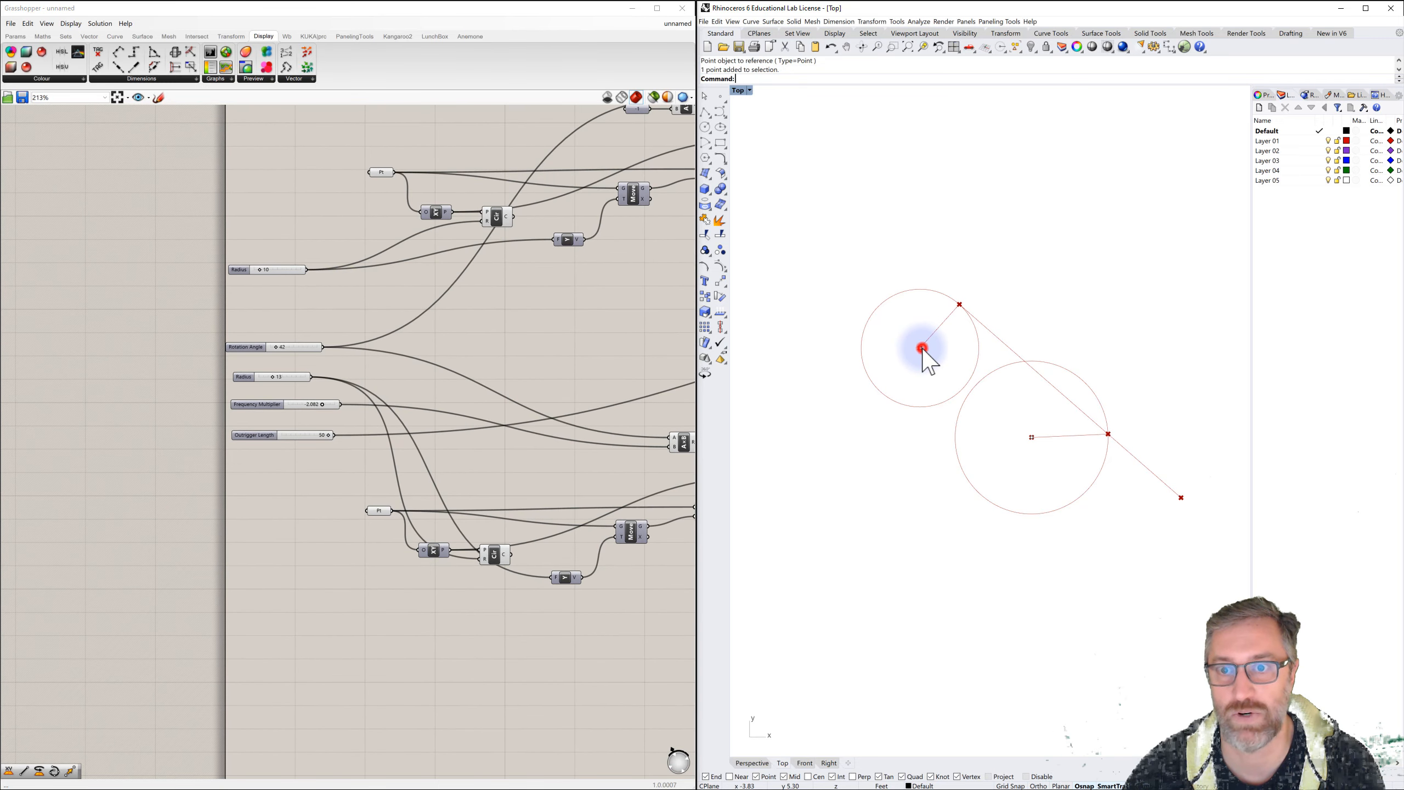
left_click_drag(921, 348, 904, 326)
left_click_drag(1032, 438, 1013, 449)
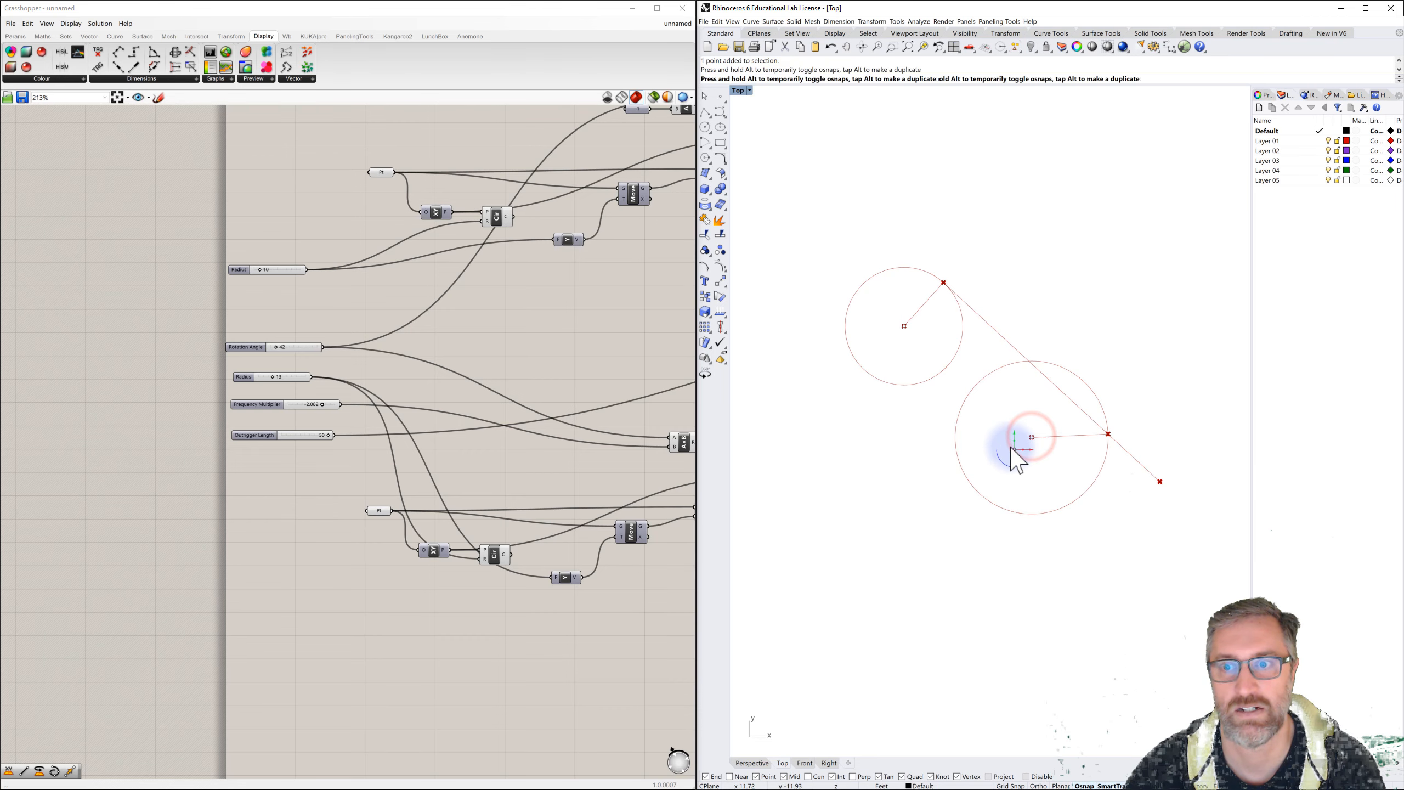
left_click(921, 426)
Step: Set the first circle's Radius slider to 11 and the second circle's Radius slider to 14
scroll(265, 278, "up", 2)
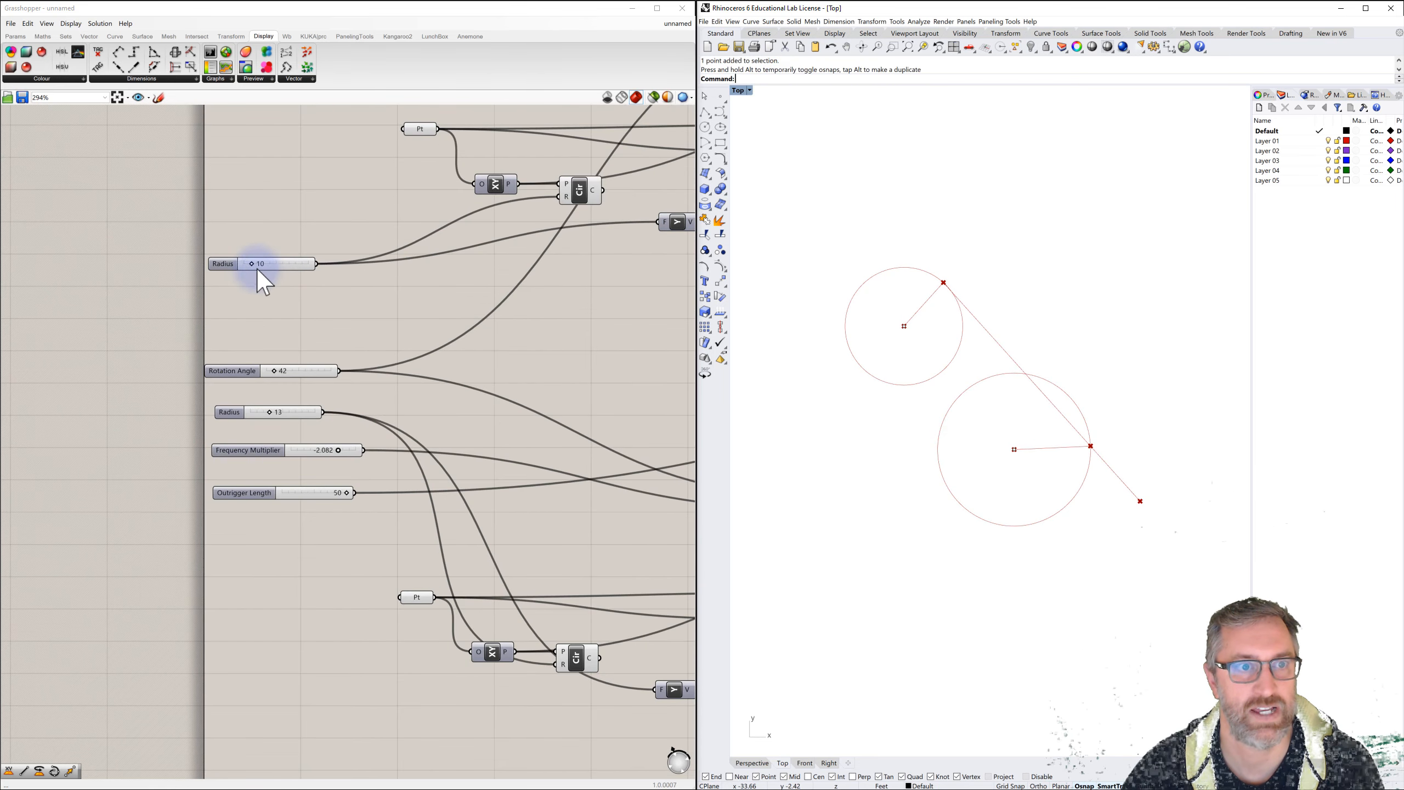
left_click(249, 263)
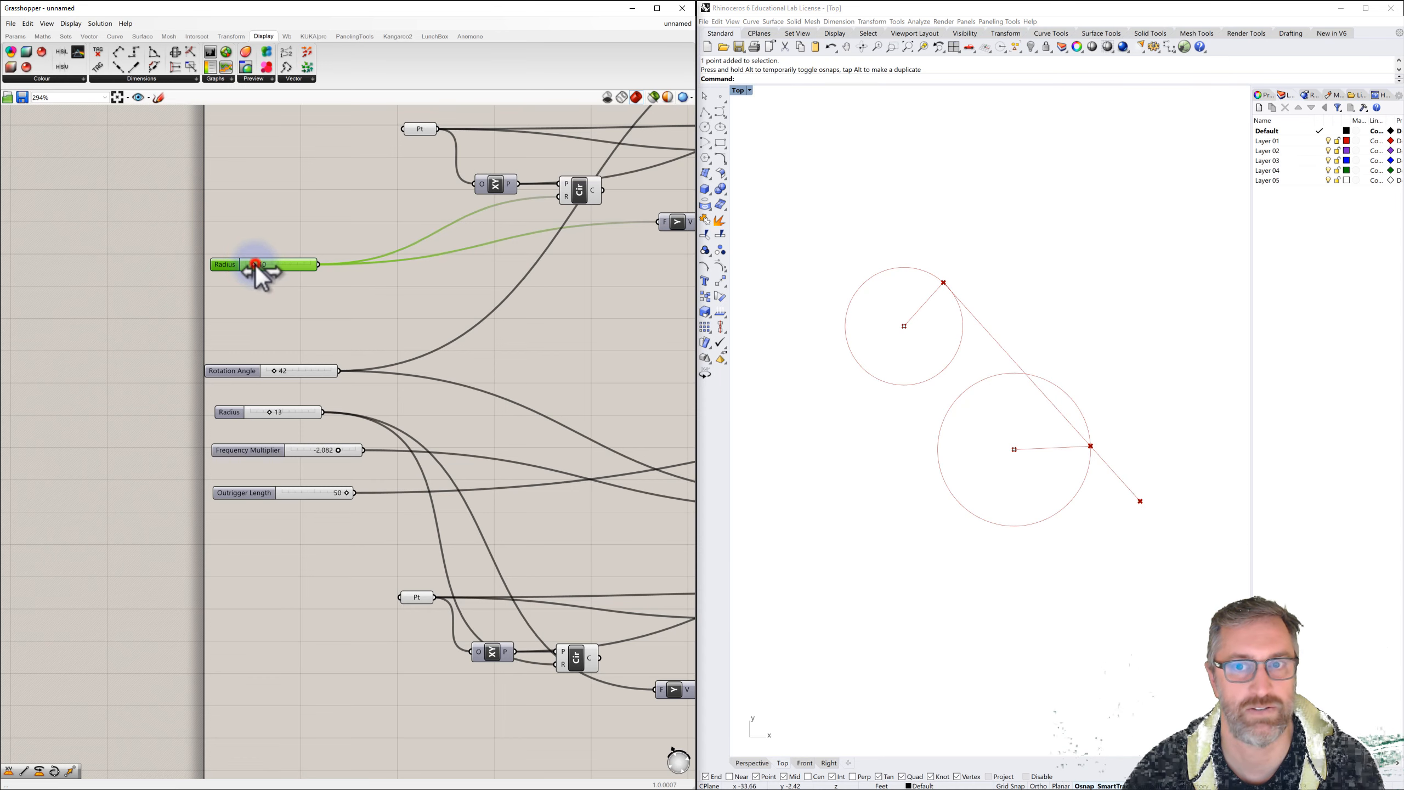
mouse_move(255, 264)
left_mouse_down()
mouse_move(279, 264)
mouse_move(261, 271)
left_mouse_up()
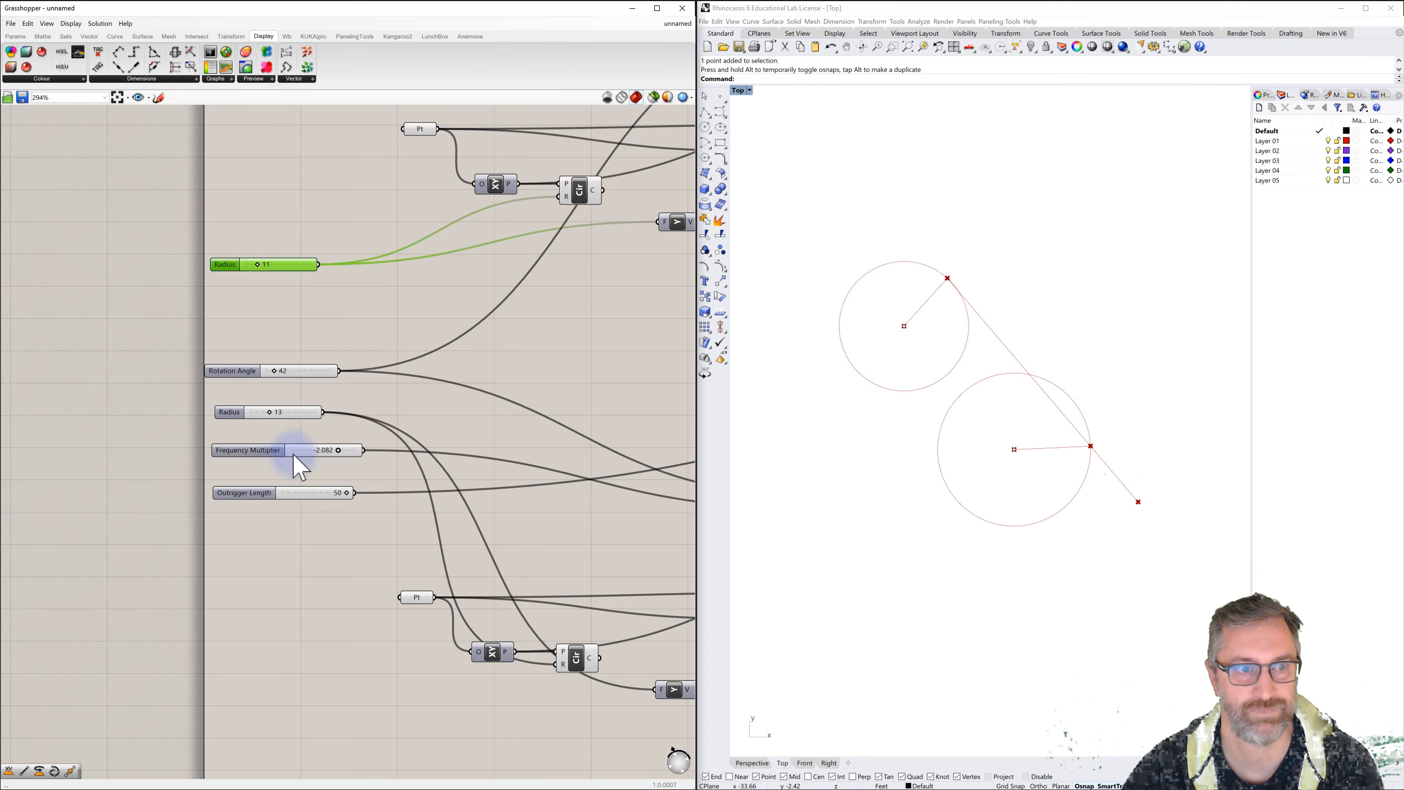
left_click_drag(272, 420, 241, 374)
Step: Set the maximum of the Rotation Angle slider to 720
double_click(242, 372)
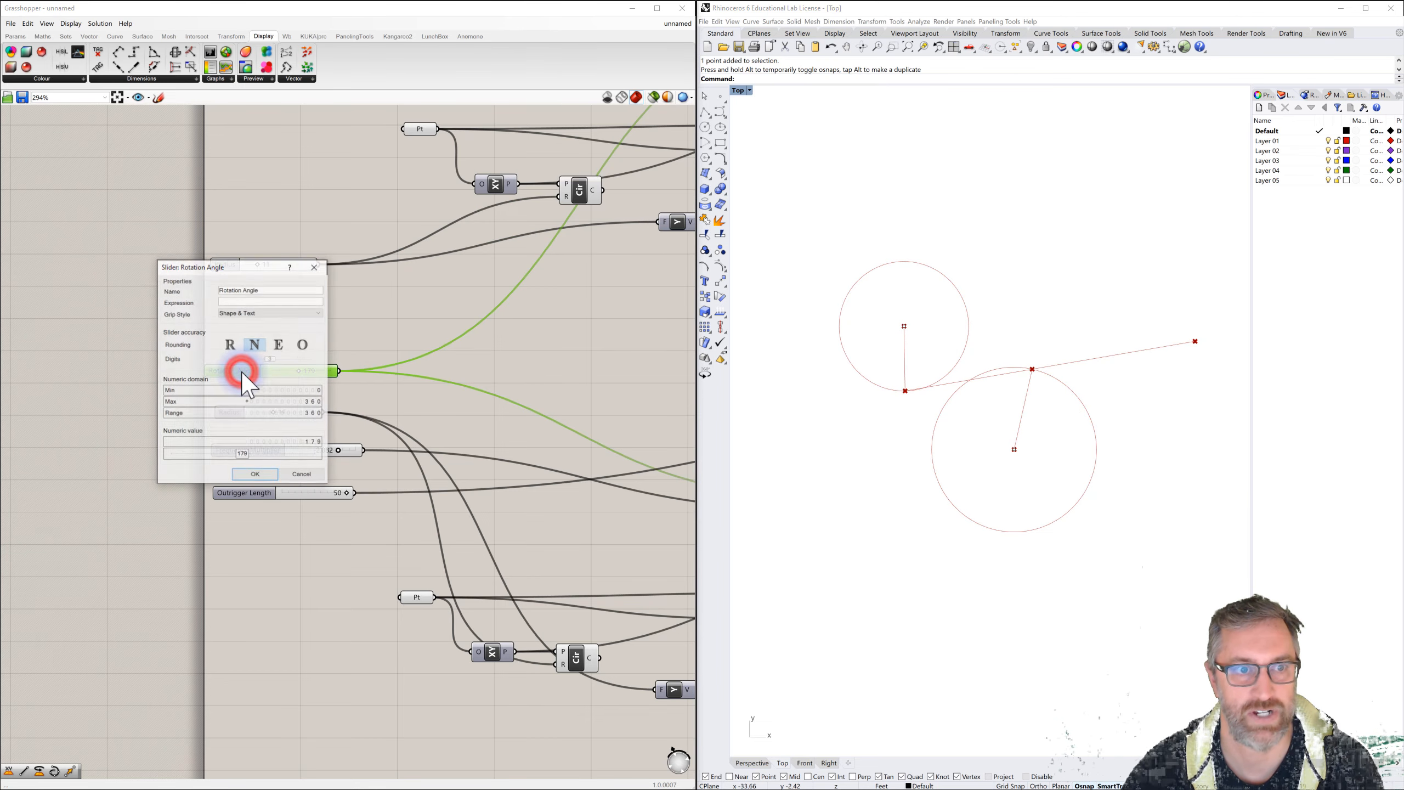
double_click(291, 403)
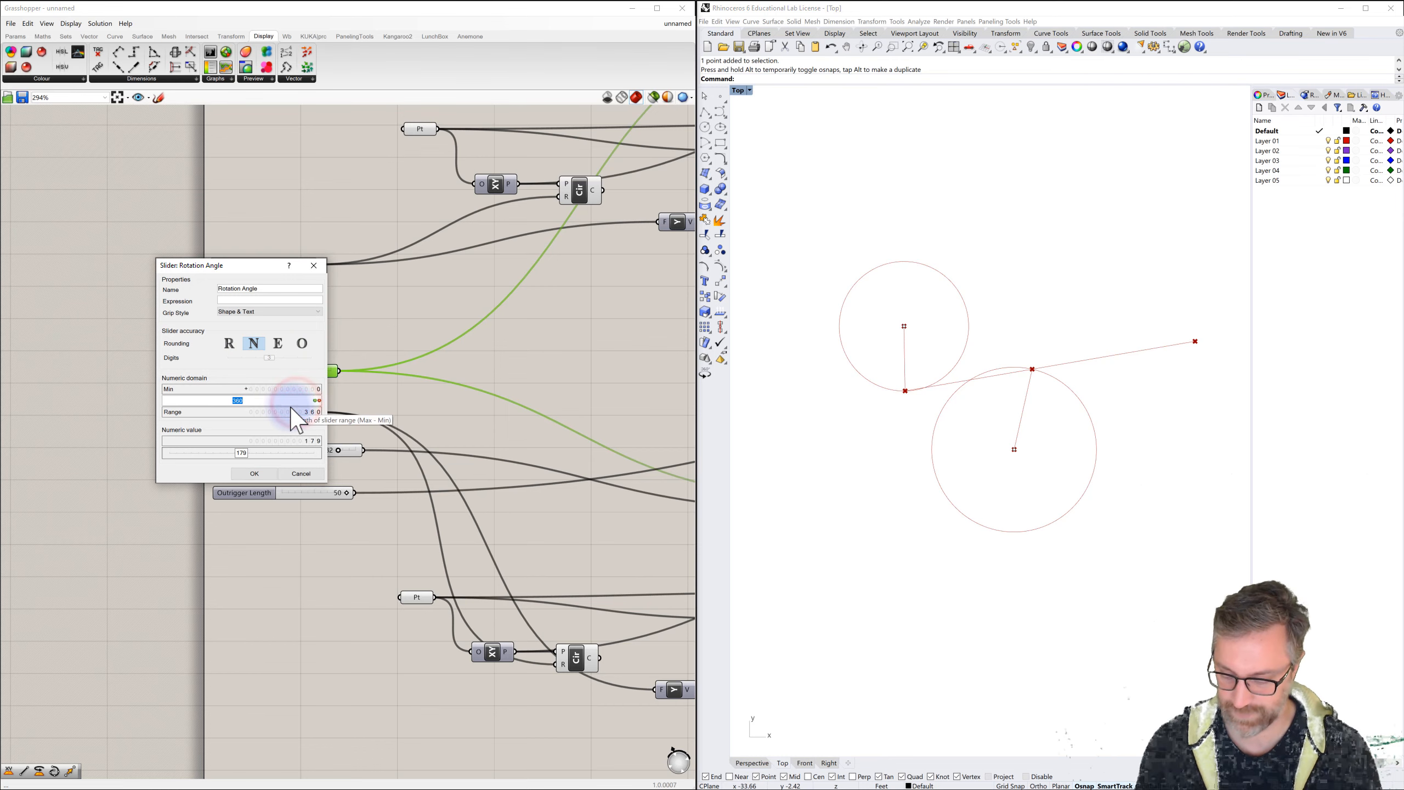
type("720")
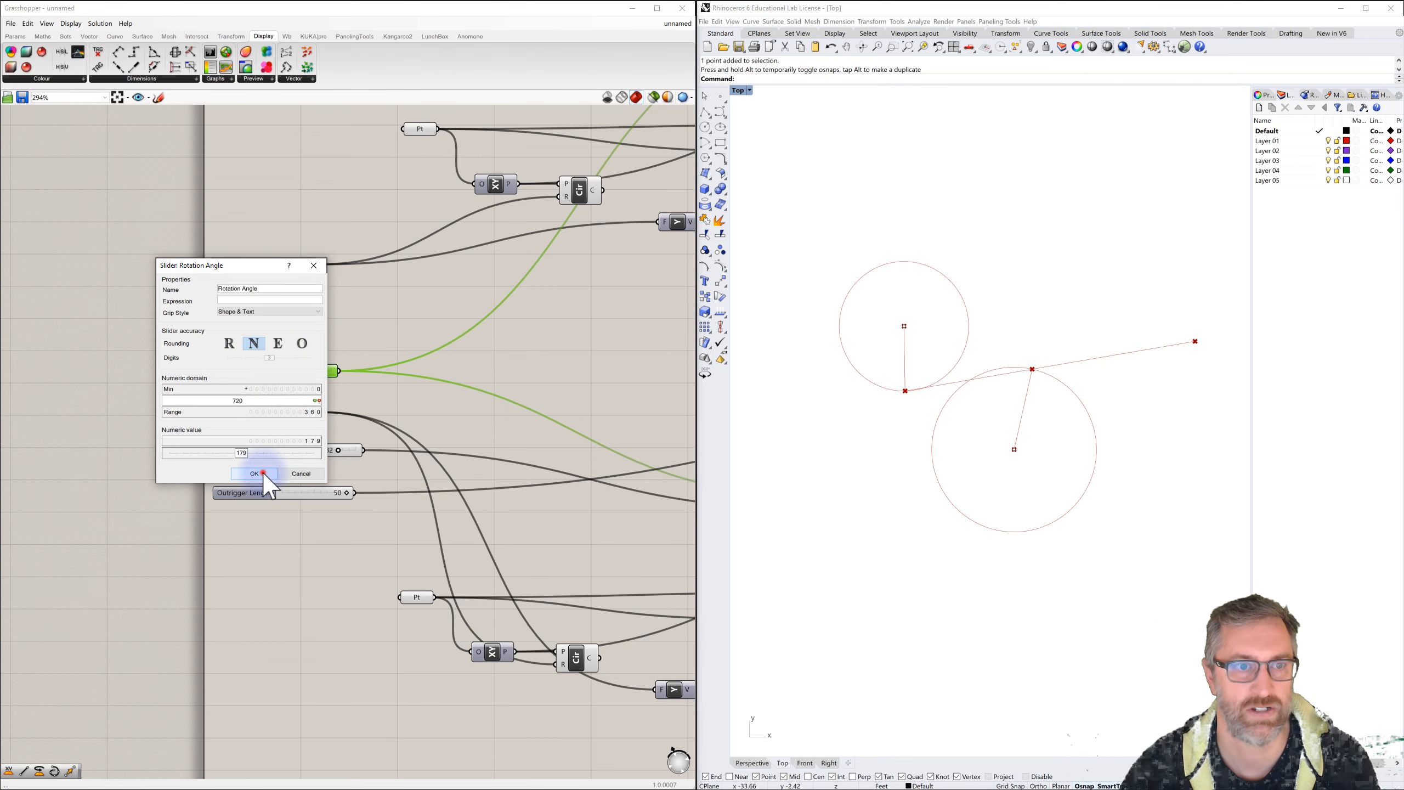
left_click(265, 474)
Step: Set the Frequency Multiplier slider to -3.632 and the Rotation Angle slider to 720
mouse_move(281, 369)
left_mouse_down()
mouse_move(336, 372)
mouse_move(290, 371)
left_mouse_up()
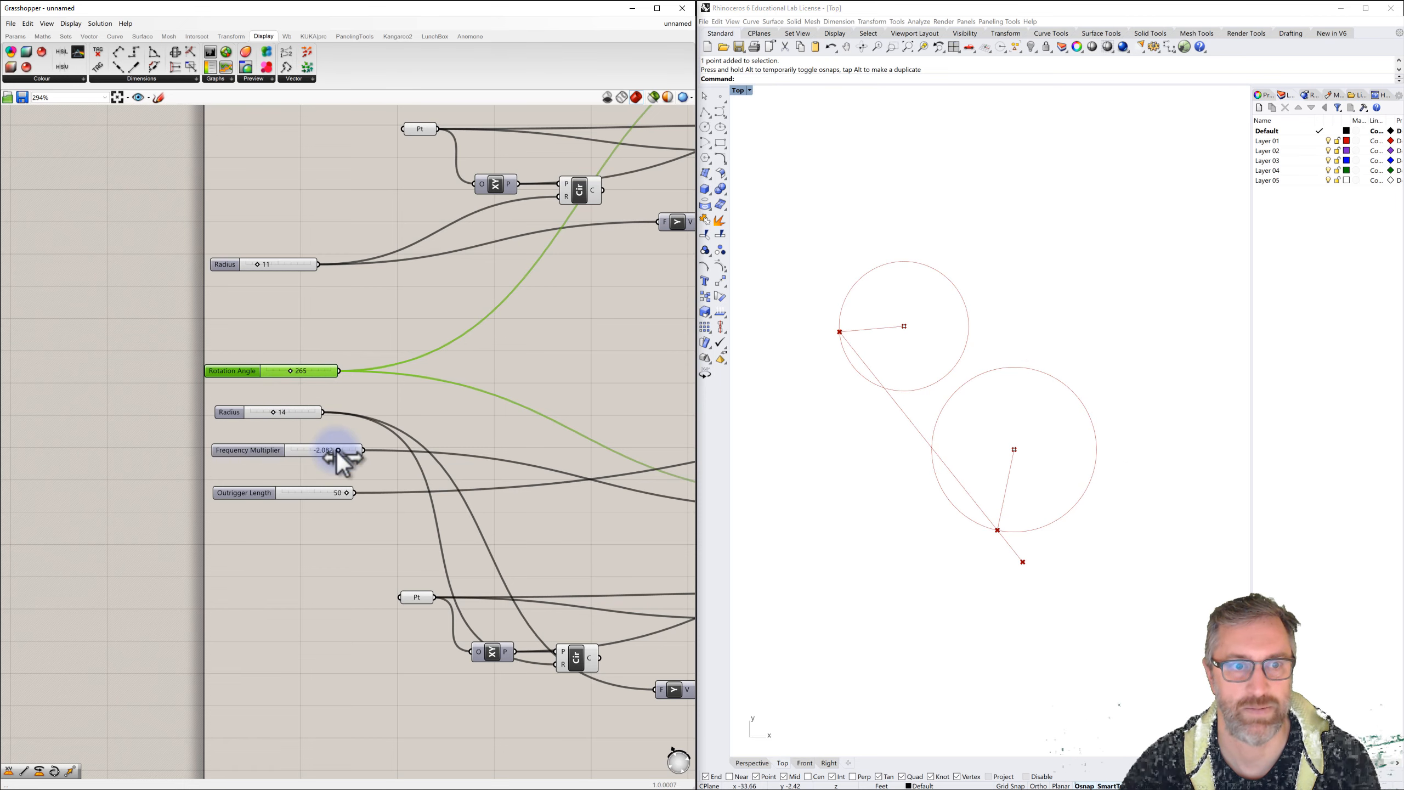
left_click_drag(339, 454, 312, 454)
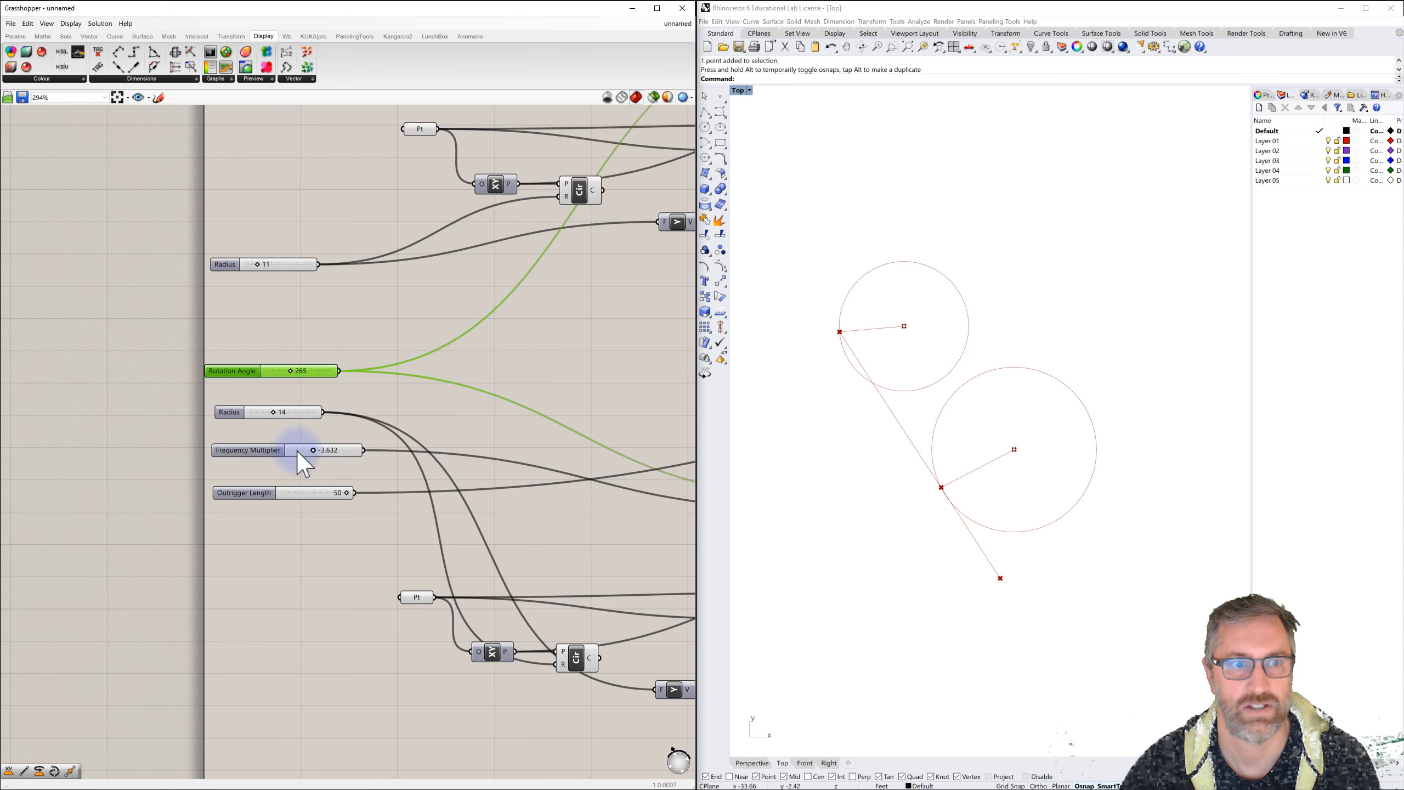
left_click_drag(291, 371, 332, 371)
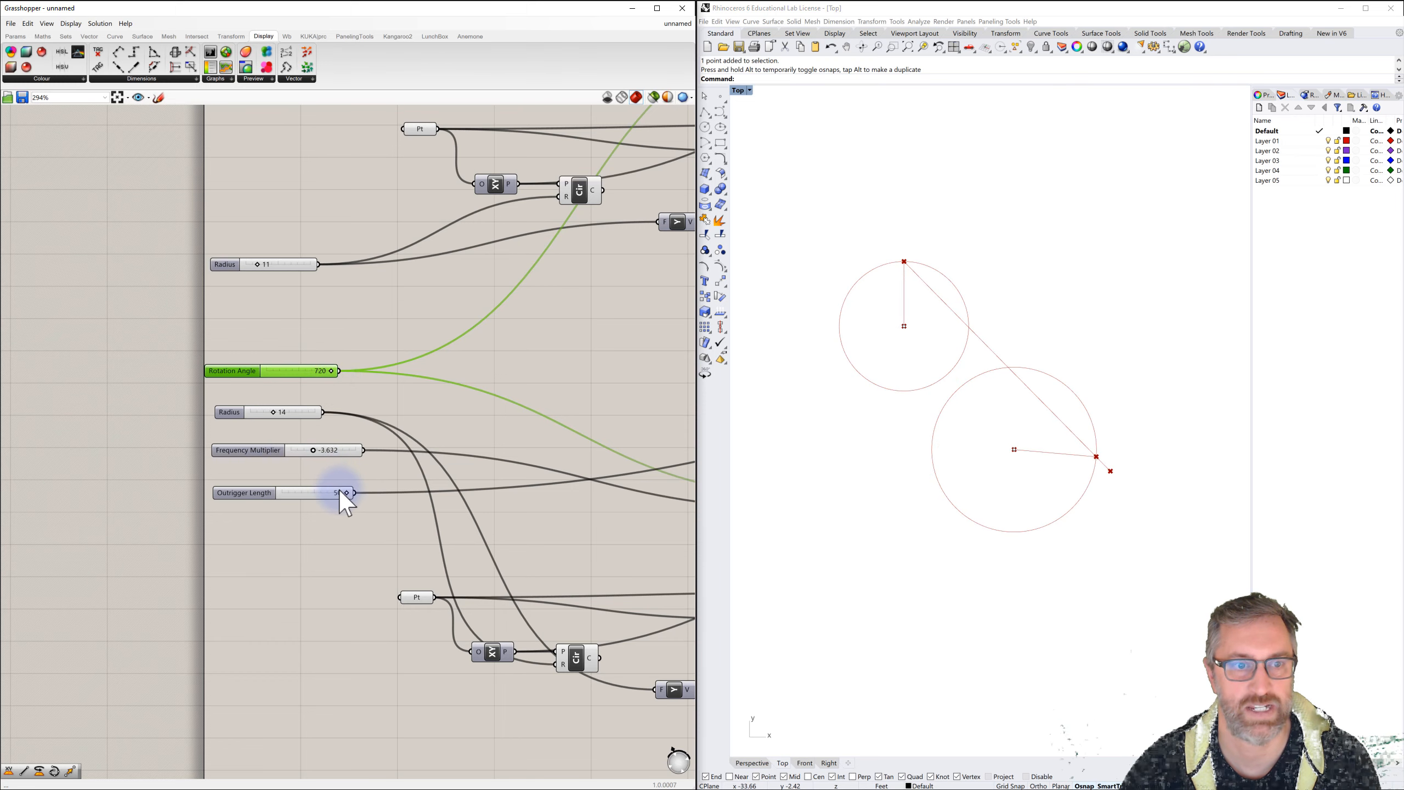
Step: Set the maximum of the Outrigger Length slider to 100
double_click(258, 493)
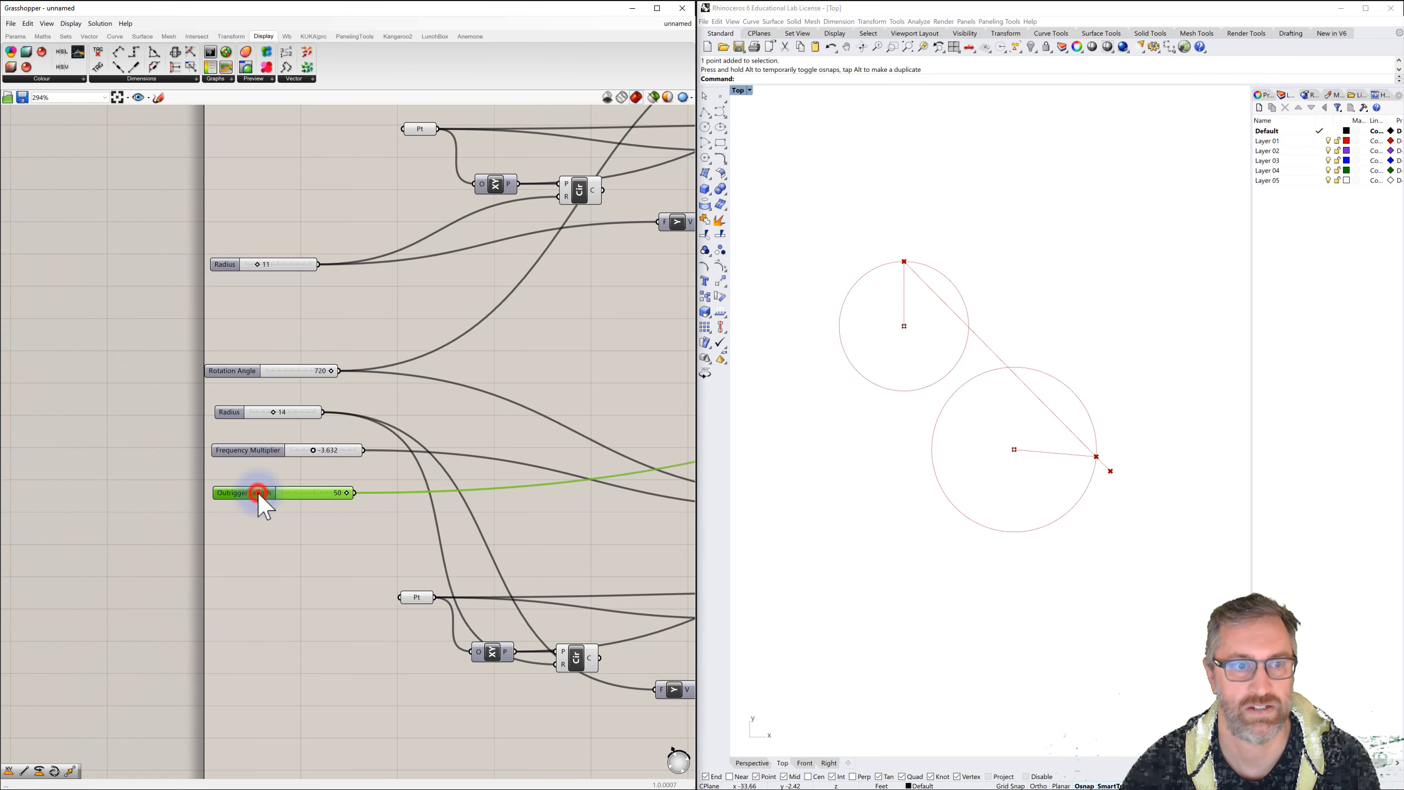
left_click(311, 522)
left_click(312, 524)
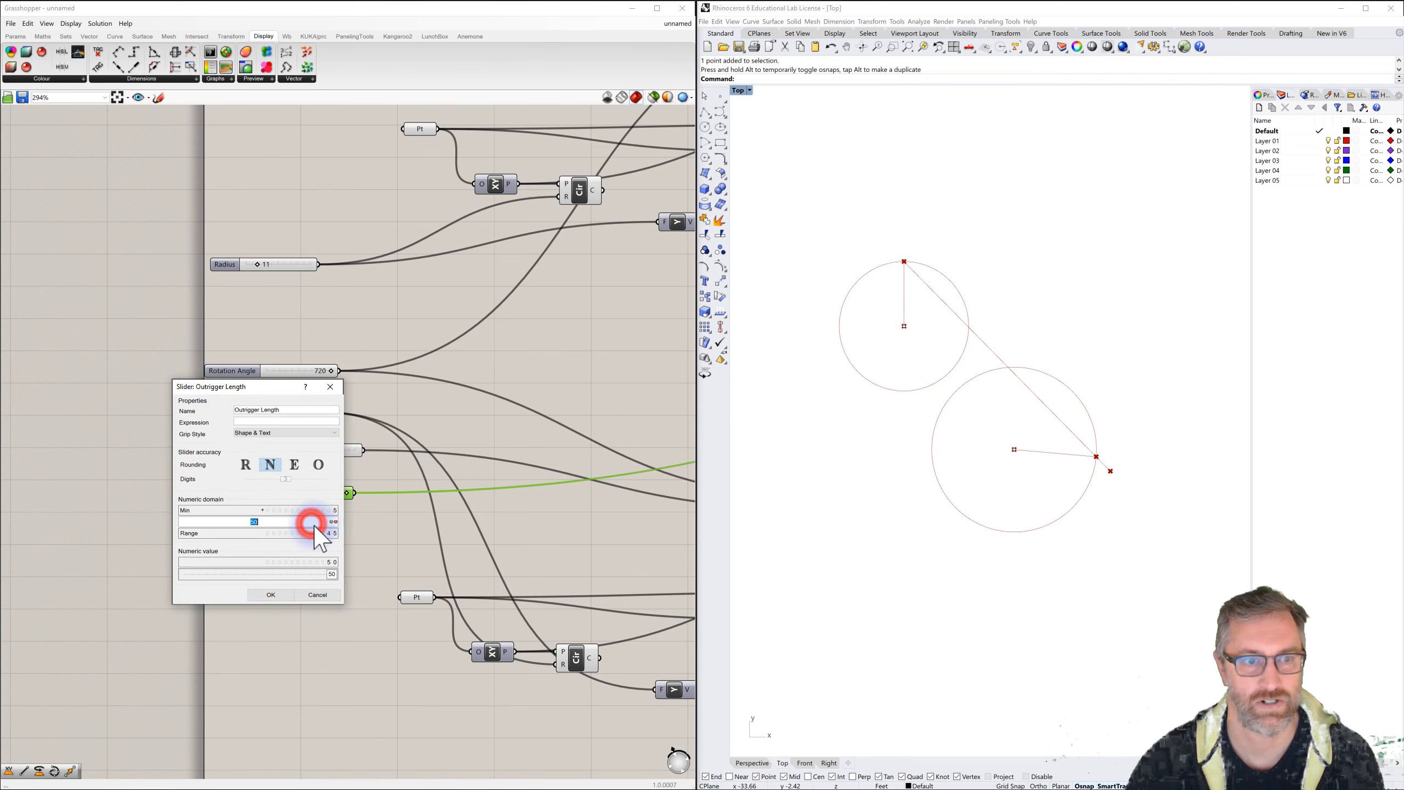
type("100")
key("Return")
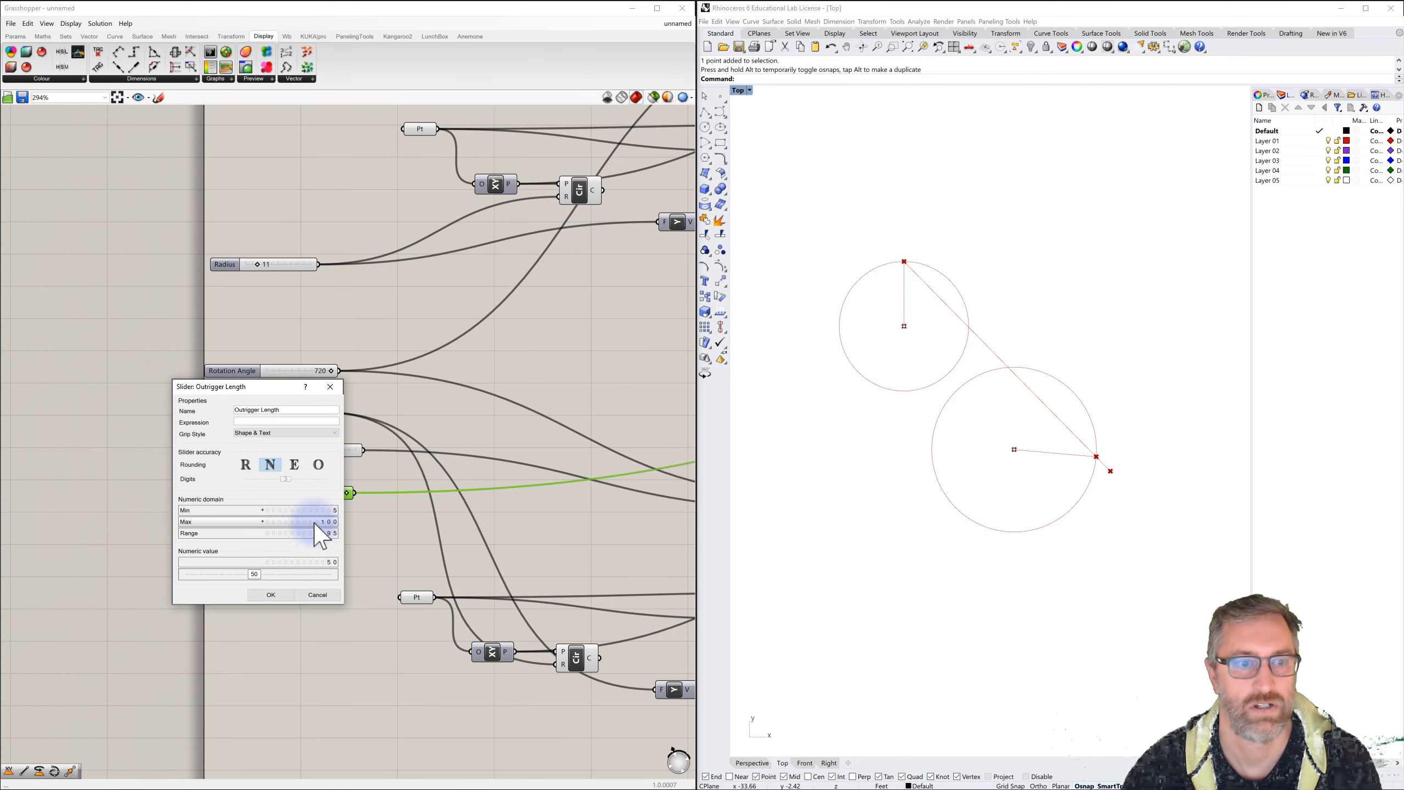
left_click(272, 591)
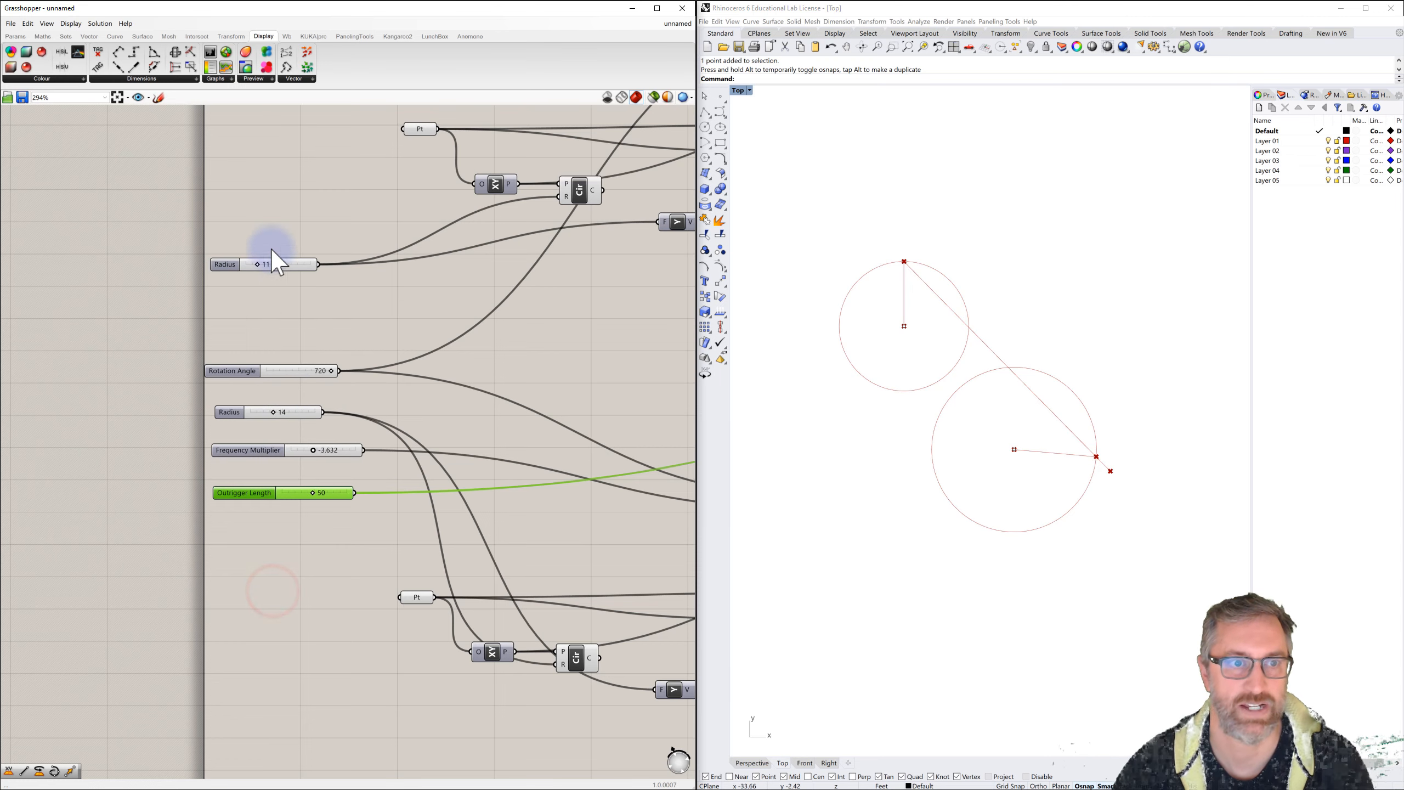
Step: Stack the Rotation Angle, second Radius, Frequency Multiplier and Outrigger Length sliders closely below the first circle's Radius slider
left_click_drag(229, 370, 235, 308)
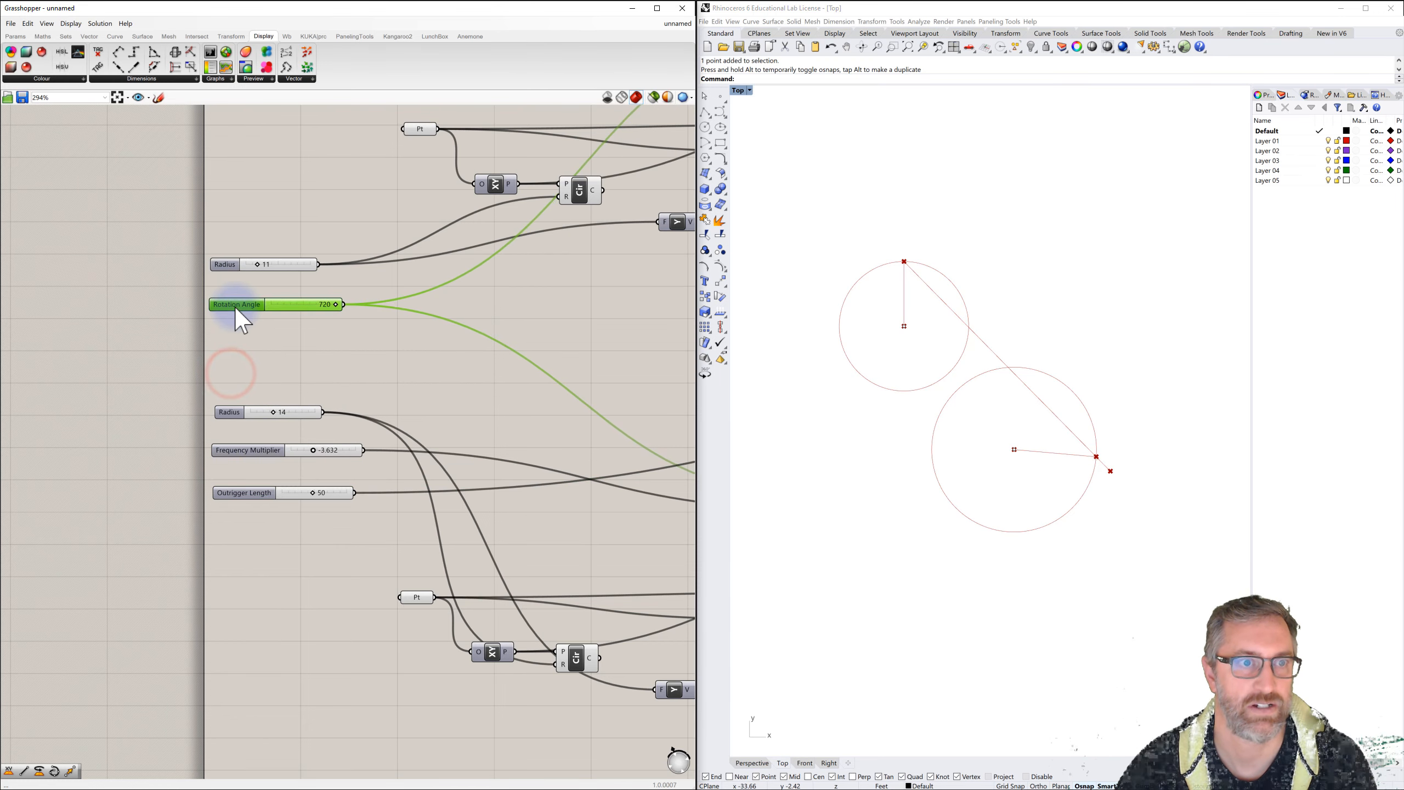
left_click_drag(239, 404, 231, 337)
left_click_drag(228, 450, 229, 366)
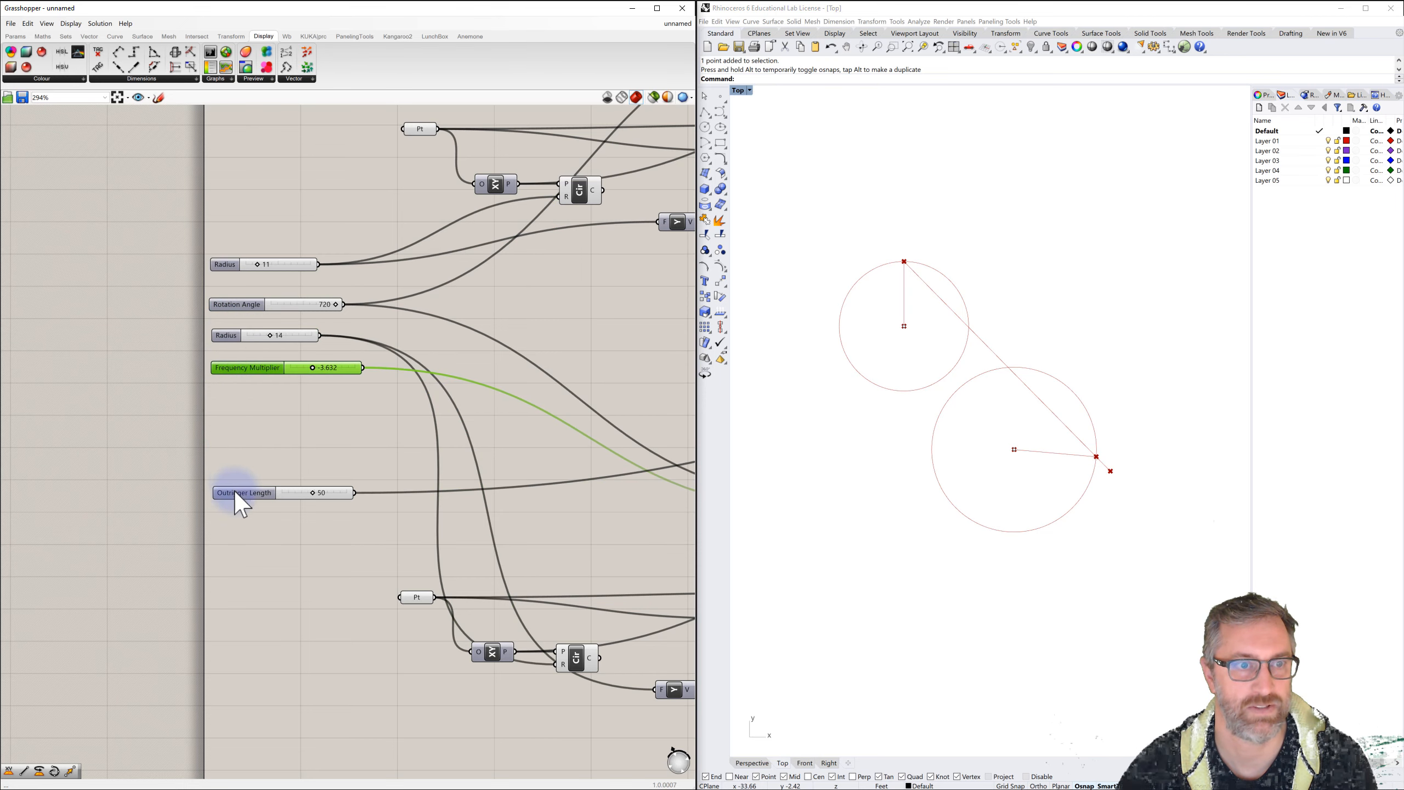
left_click_drag(234, 492, 234, 404)
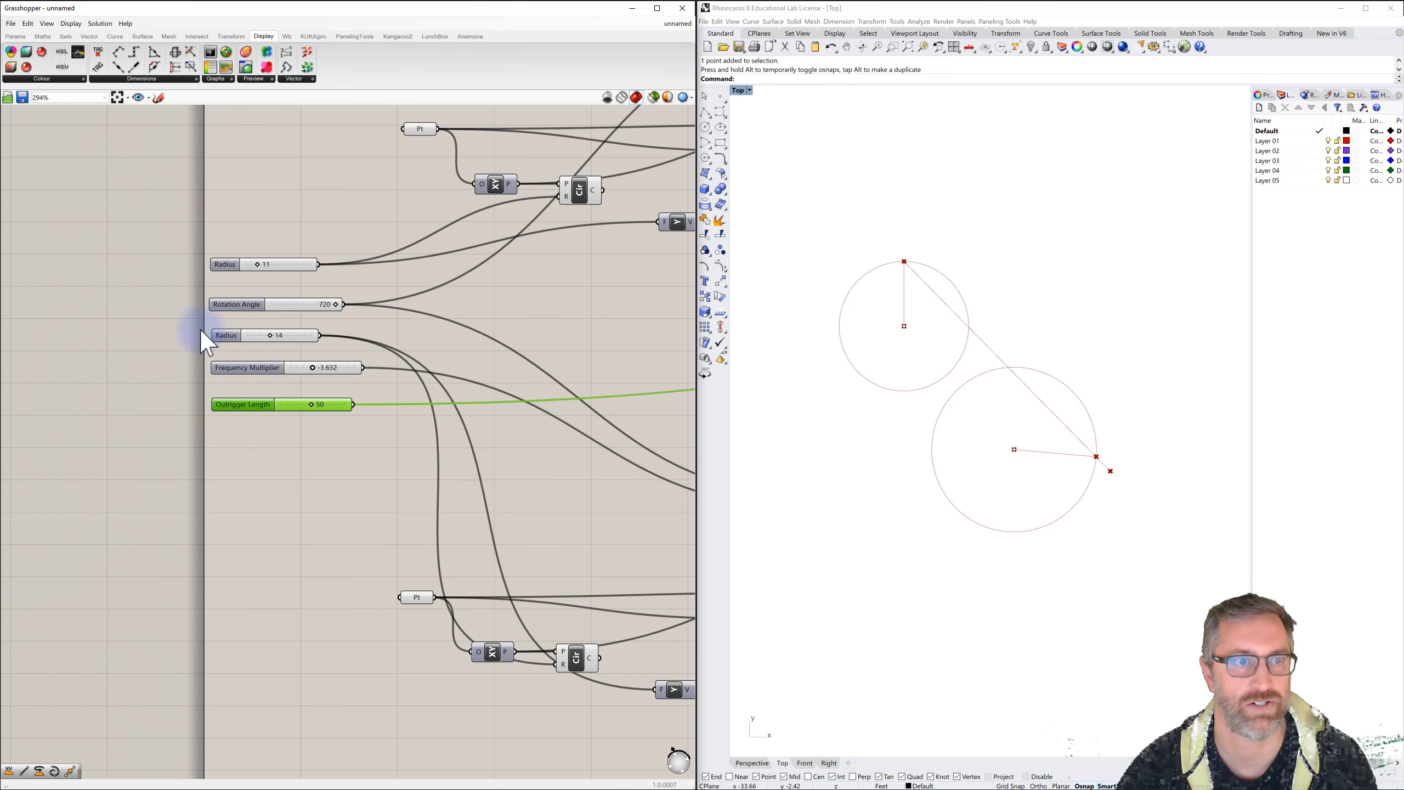
Step: Group the five number sliders and name the group Inputs
left_click_drag(178, 239, 401, 446)
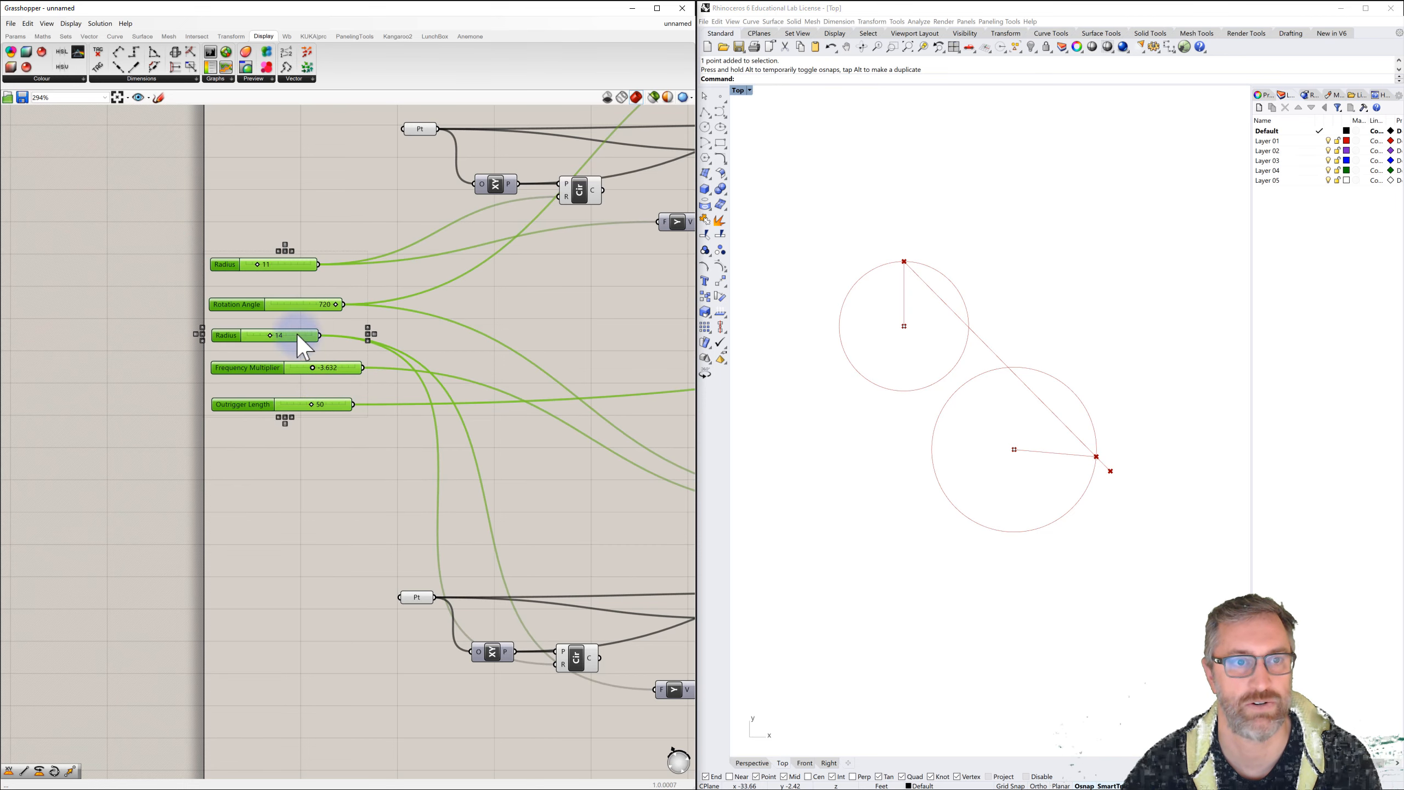
middle_click(323, 281)
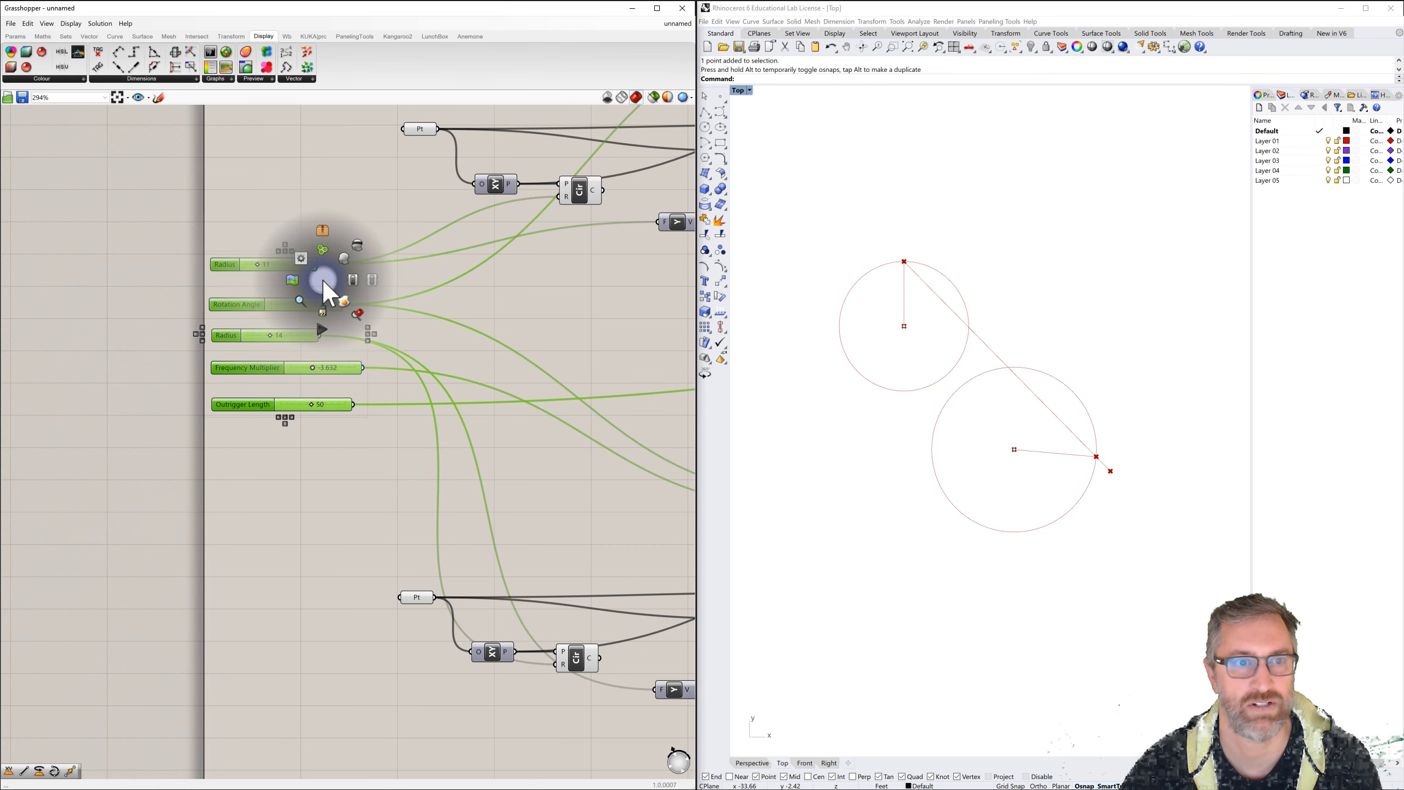
left_click(323, 250)
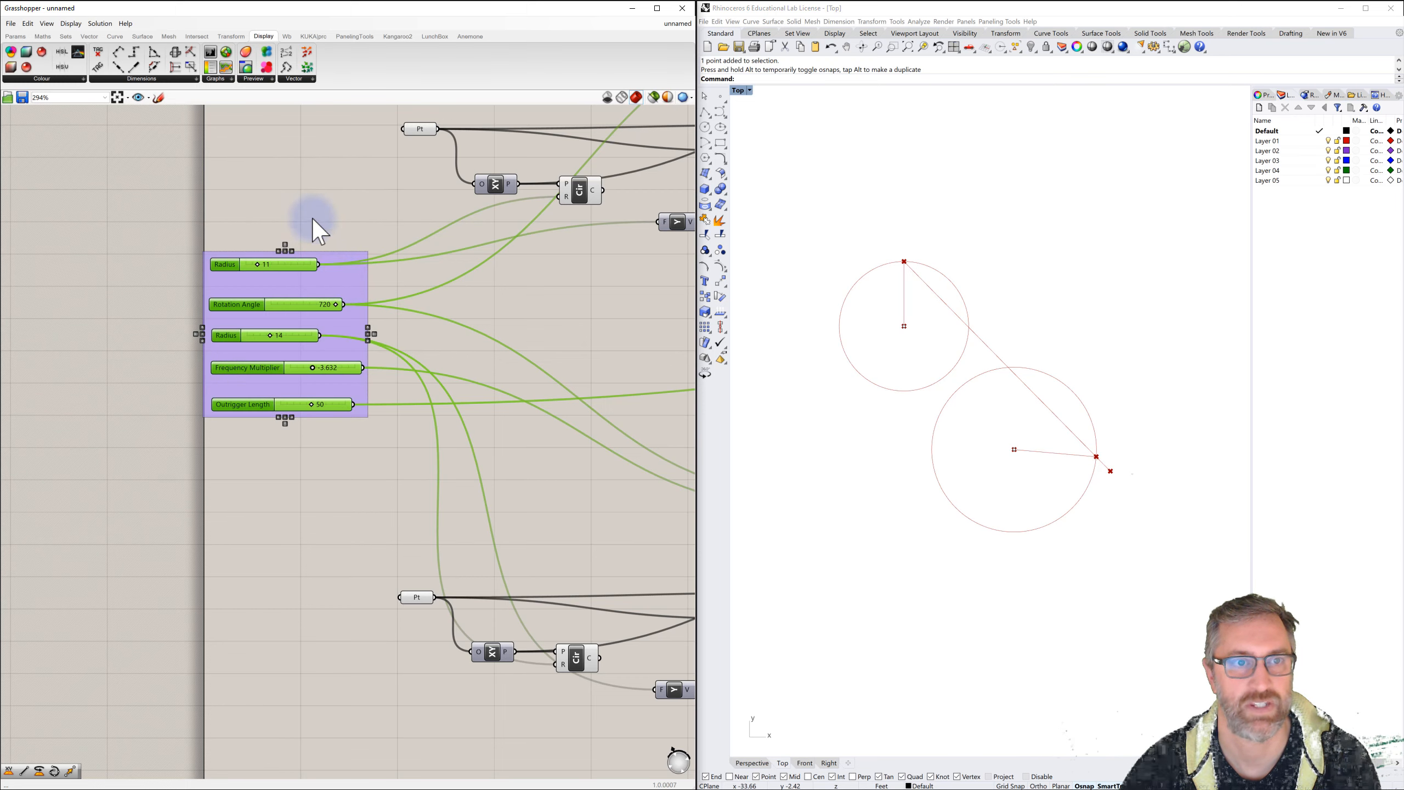
left_click(313, 220)
right_click(335, 275)
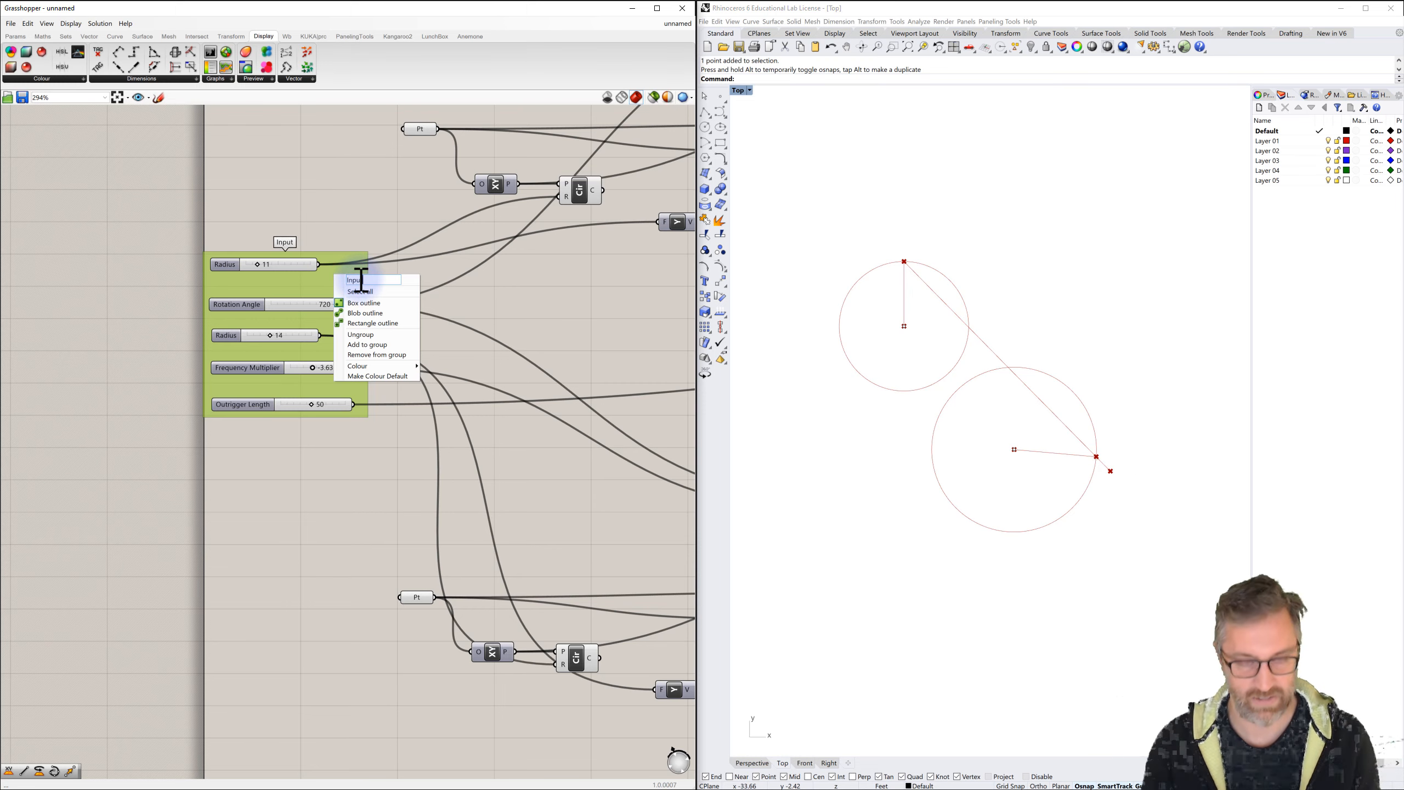
key("Return")
left_click(337, 213)
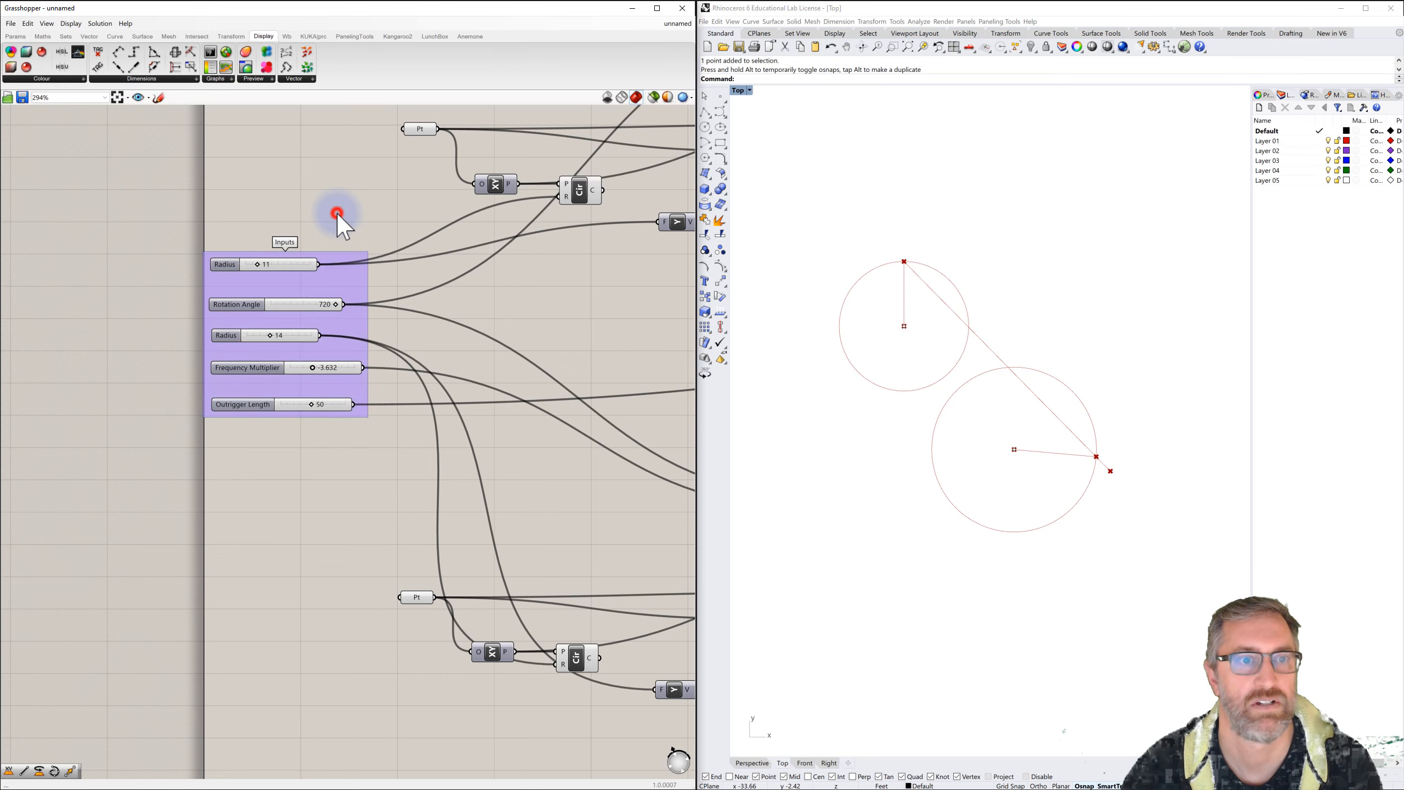
Step: Change the Inputs group's colour to light green with a hue of 108°
scroll(437, 354, "down", 8)
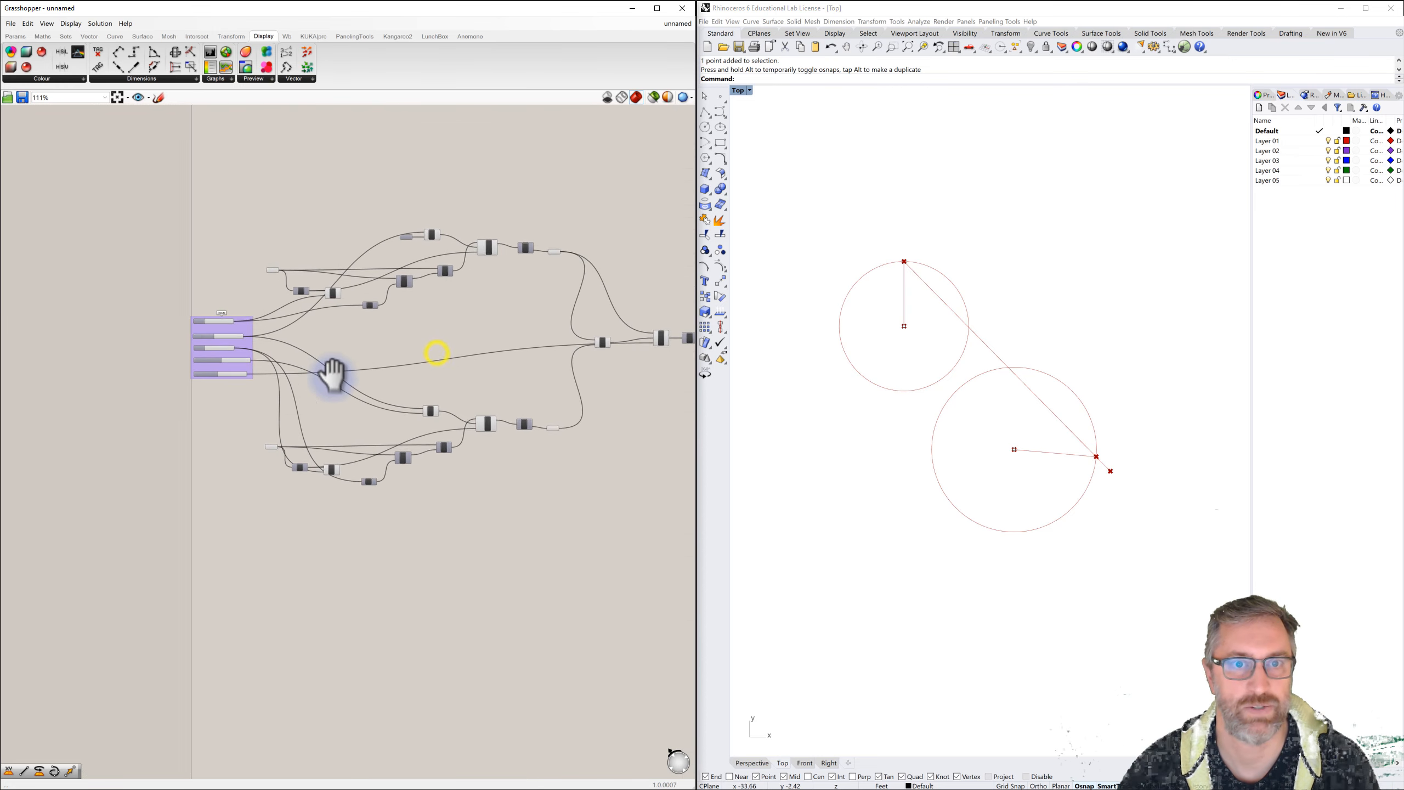
scroll(232, 349, "up", 9)
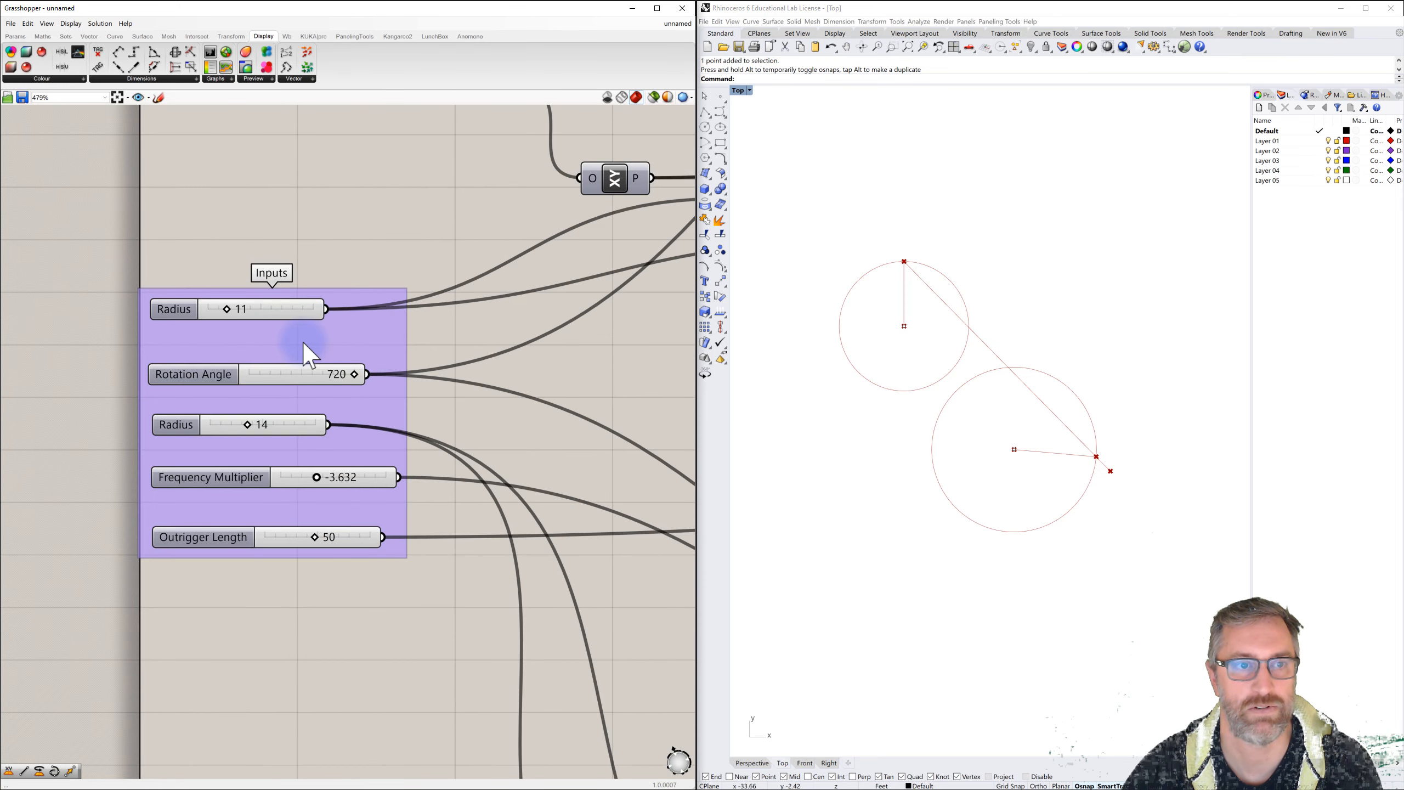
left_click(316, 338)
right_click(317, 338)
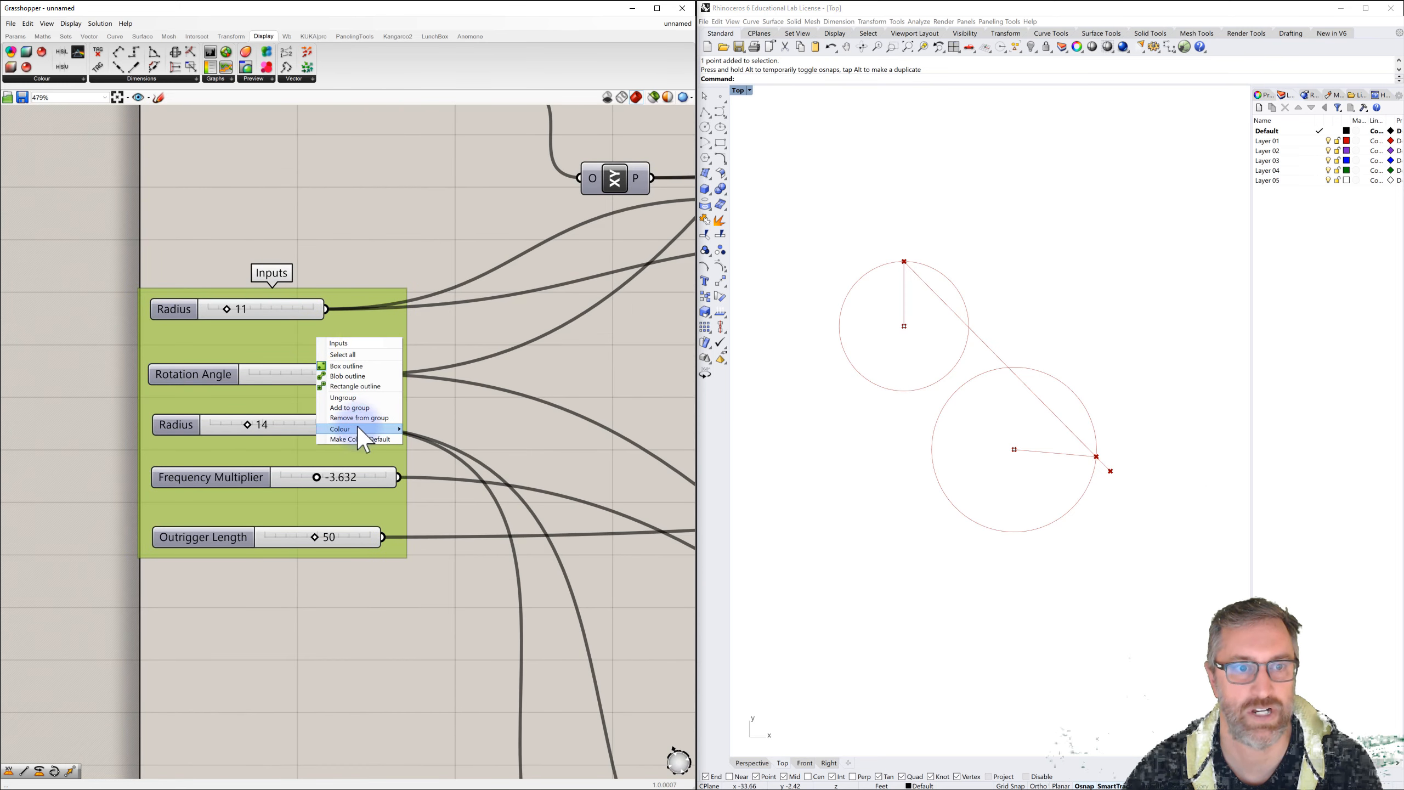
mouse_move(356, 428)
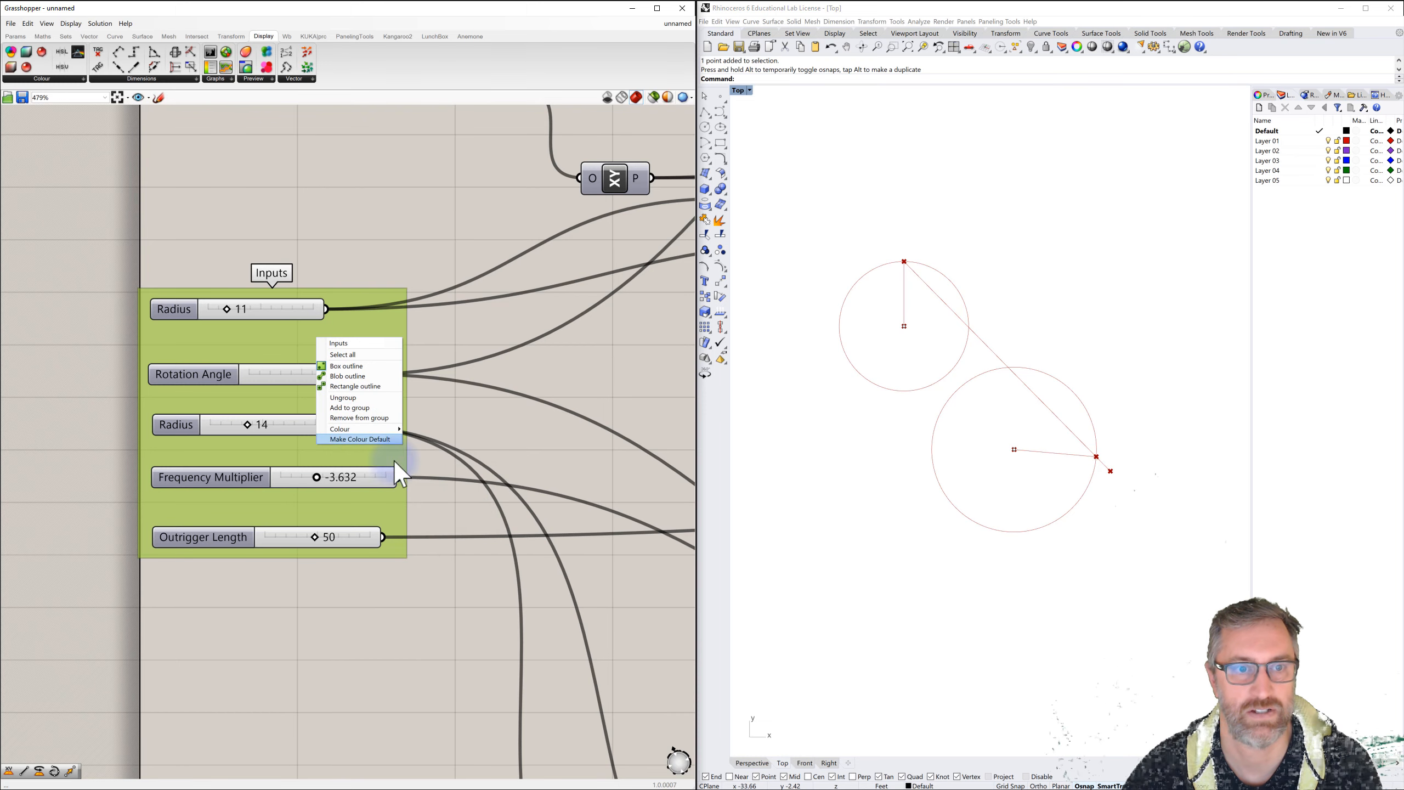
left_click(385, 430)
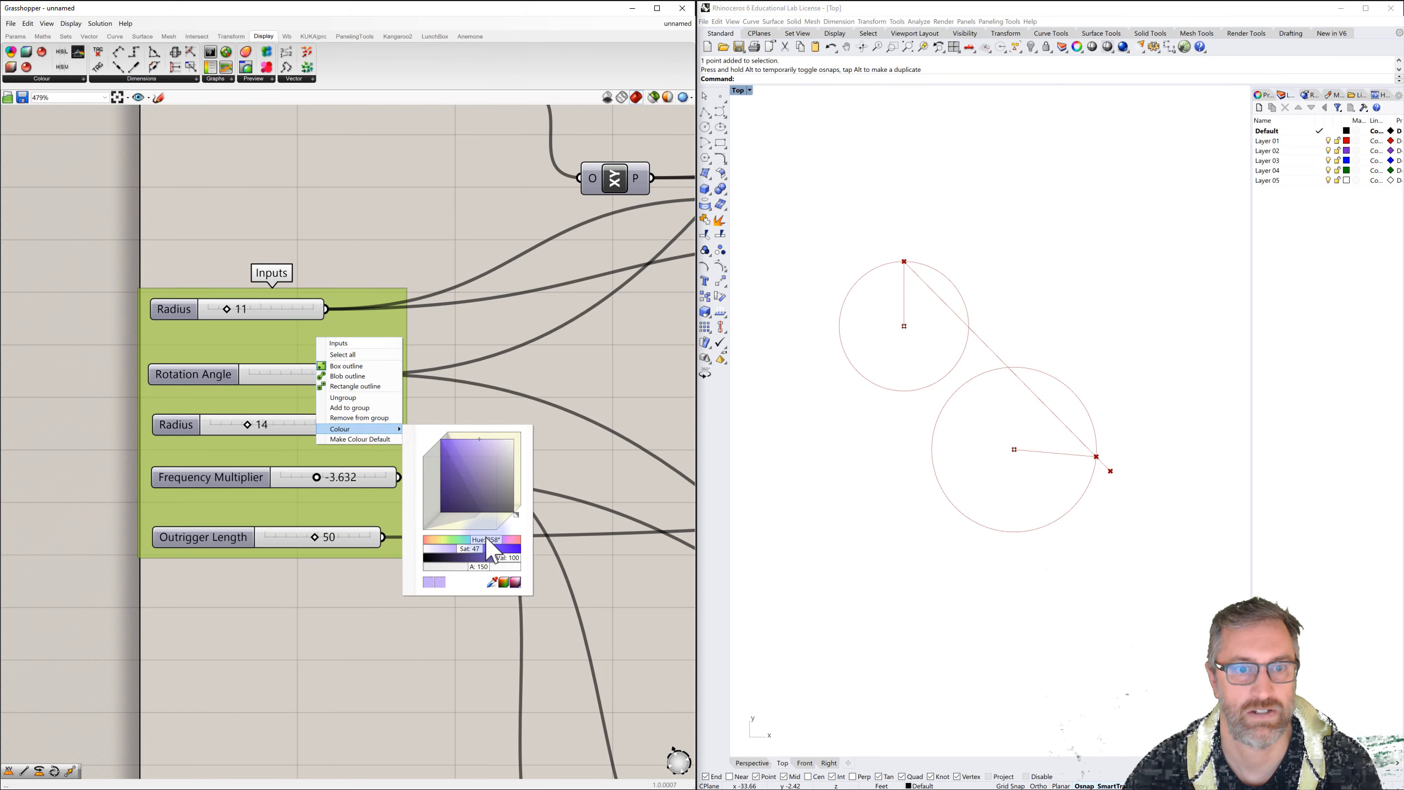
left_click_drag(490, 540, 455, 559)
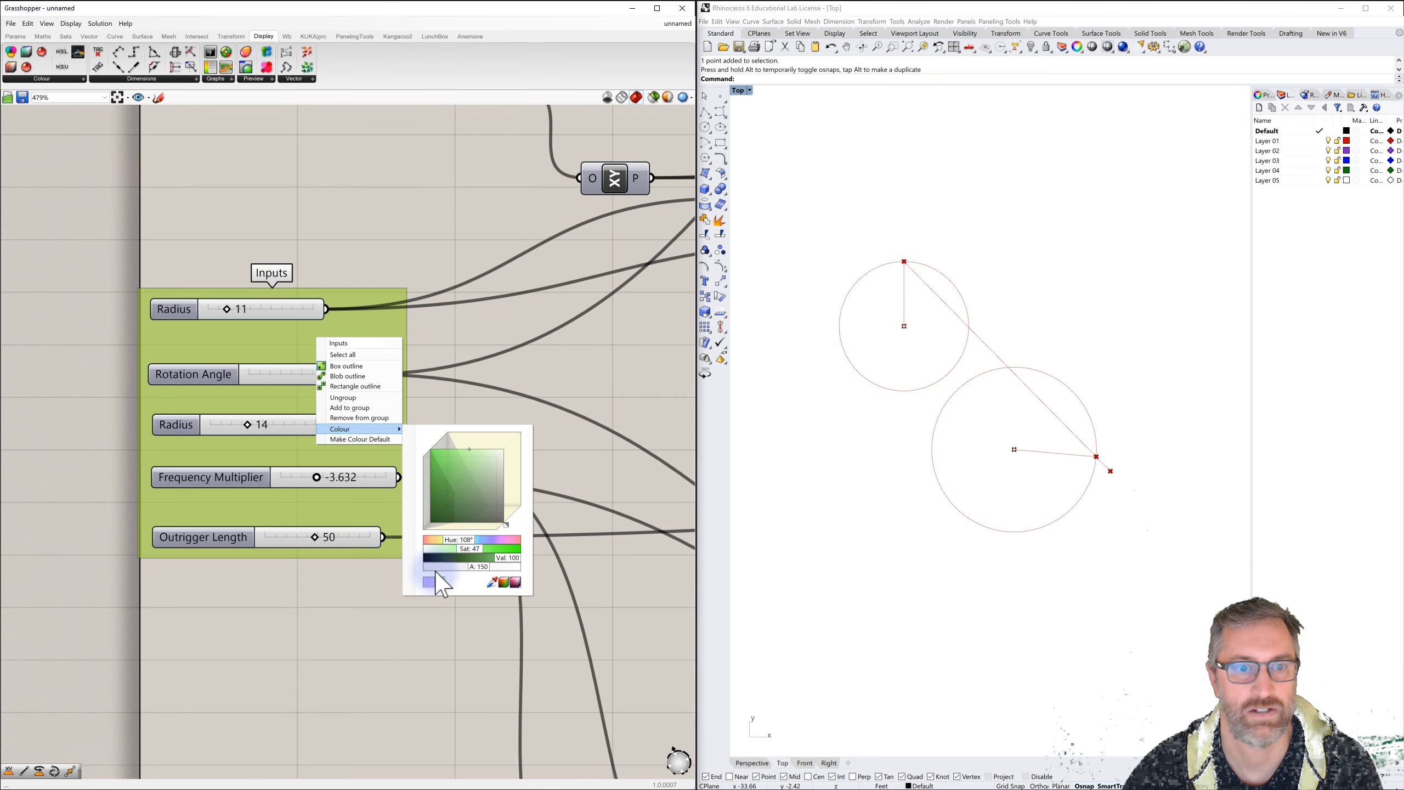
left_click(432, 402)
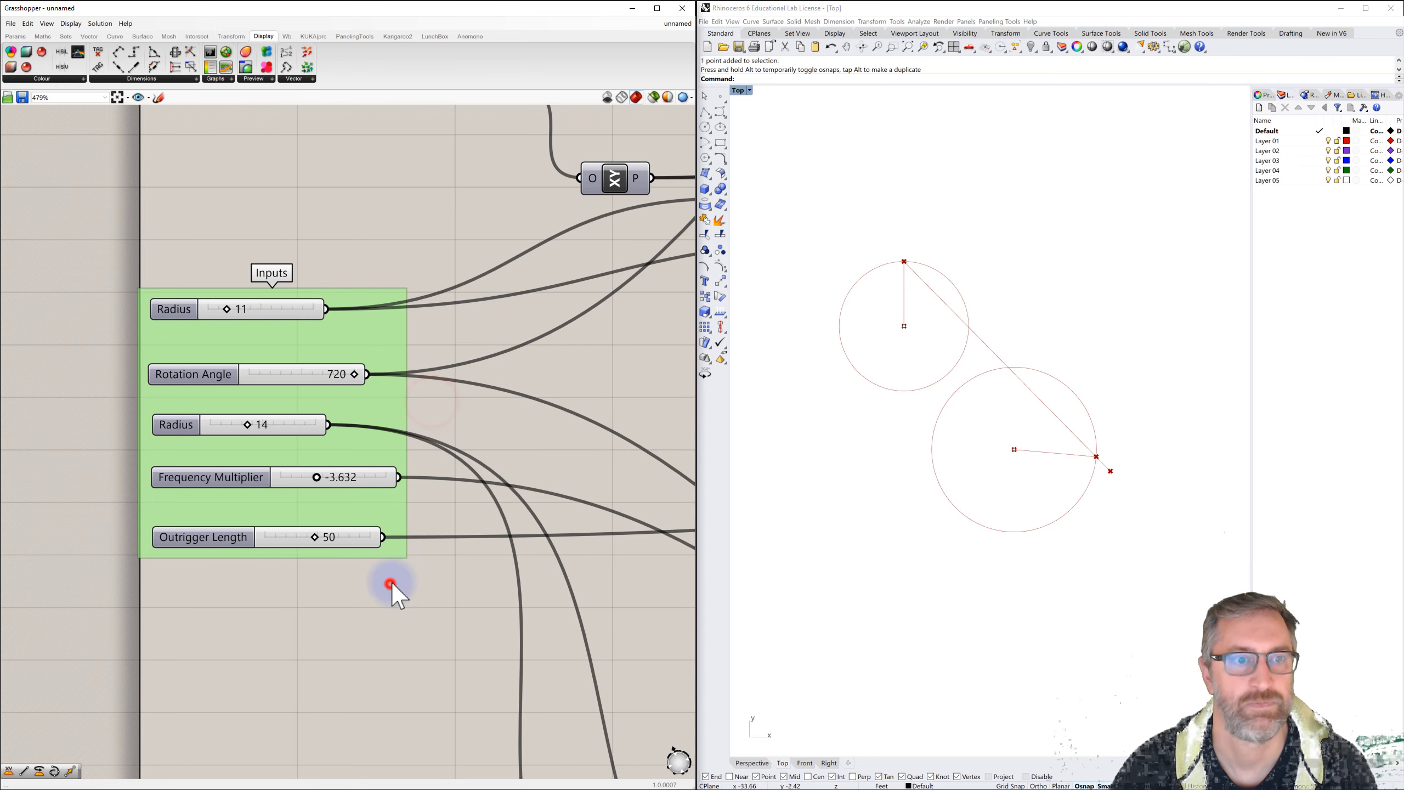
Step: Set the Outrigger Length slider to 69
scroll(391, 583, "down", 5)
scroll(325, 374, "up", 3)
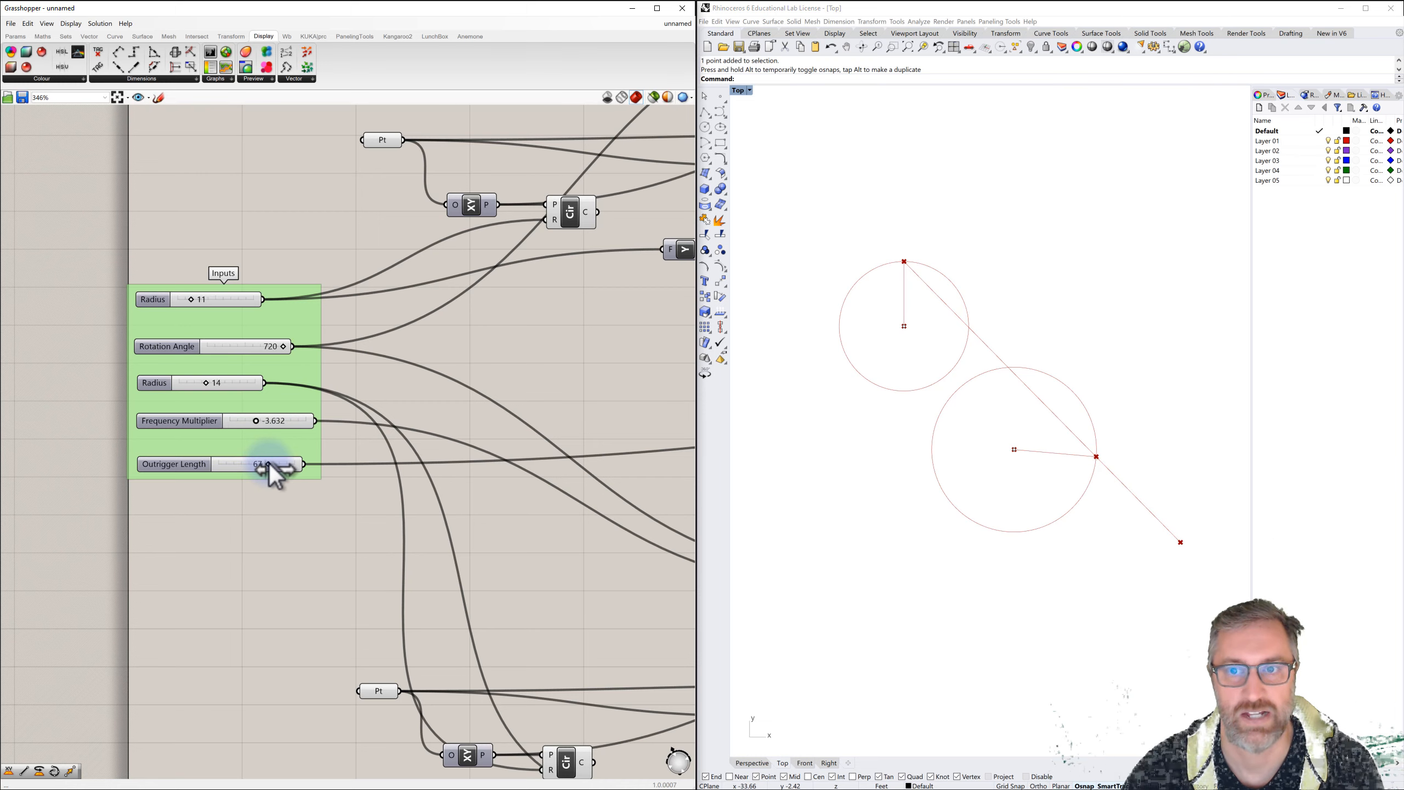
left_click_drag(269, 463, 270, 463)
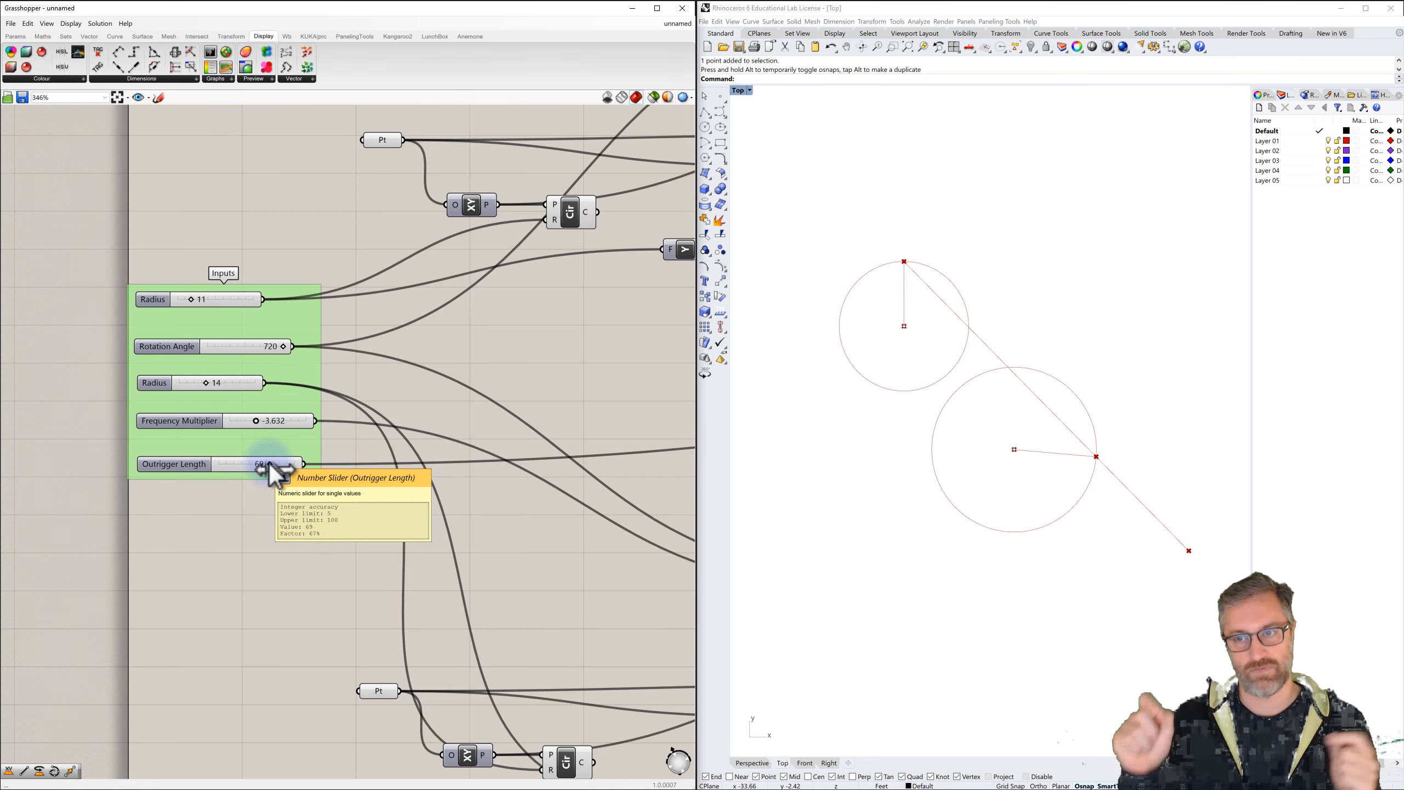